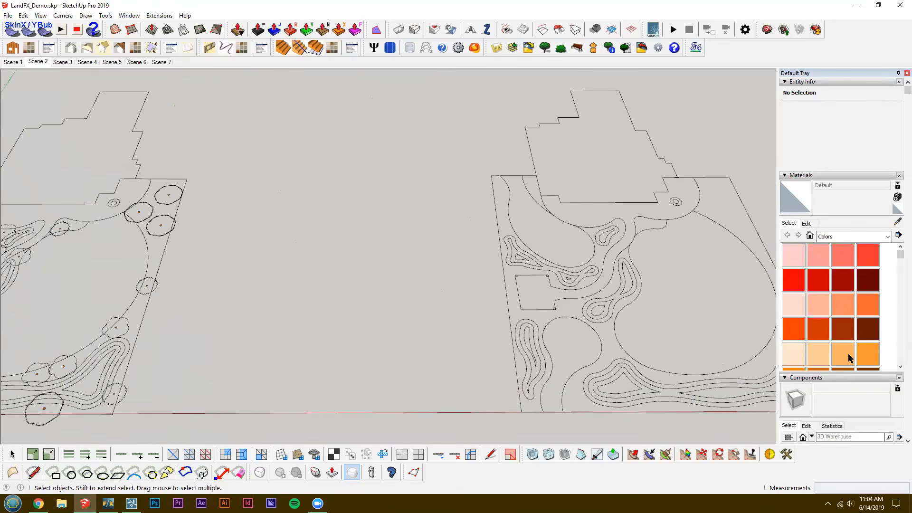
Open the bare site plan group for editing and hide the Contours layer.
{"action": "scroll", "coordinate": [811, 408], "scroll_direction": "down", "scroll_amount": 5}
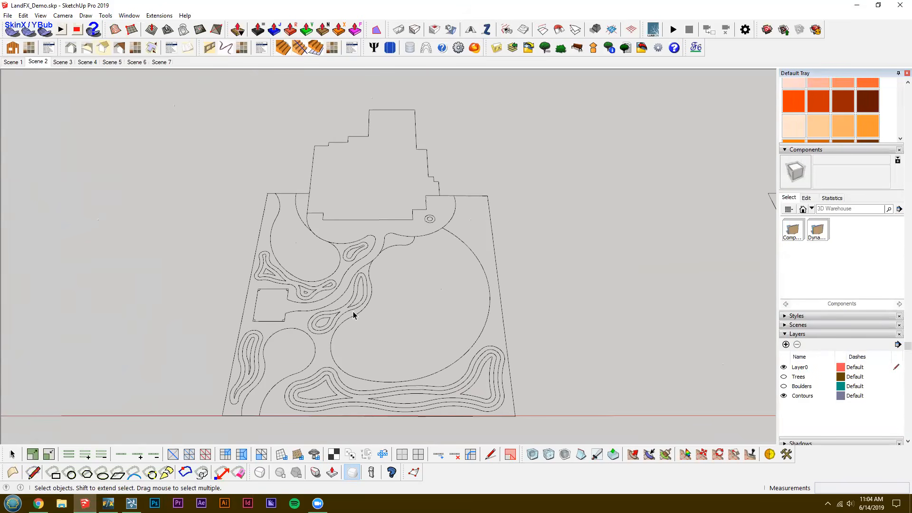
{"action": "scroll", "coordinate": [354, 314], "scroll_direction": "up", "scroll_amount": 3}
{"action": "key", "text": "ctrl+a"}
{"action": "left_click", "coordinate": [339, 300]}
{"action": "middle_click_drag", "start_coordinate": [342, 300], "coordinate": [356, 300]}
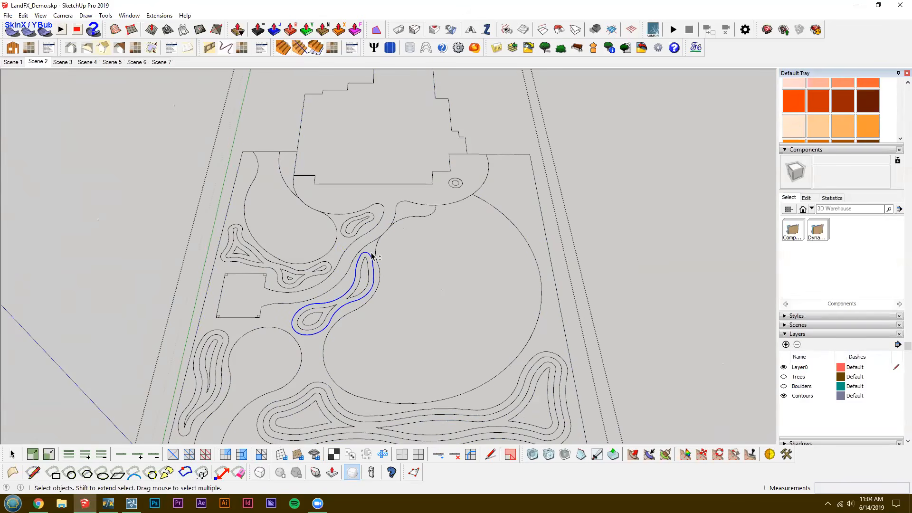
{"action": "middle_click_drag", "start_coordinate": [370, 269], "coordinate": [394, 293], "text": "shift"}
{"action": "scroll", "coordinate": [395, 293], "scroll_direction": "down", "scroll_amount": 1}
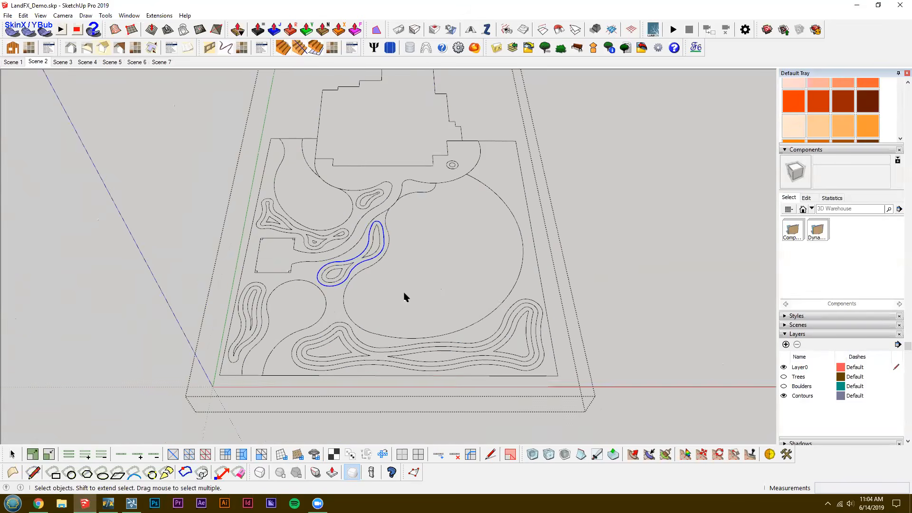
{"action": "left_click", "coordinate": [784, 395]}
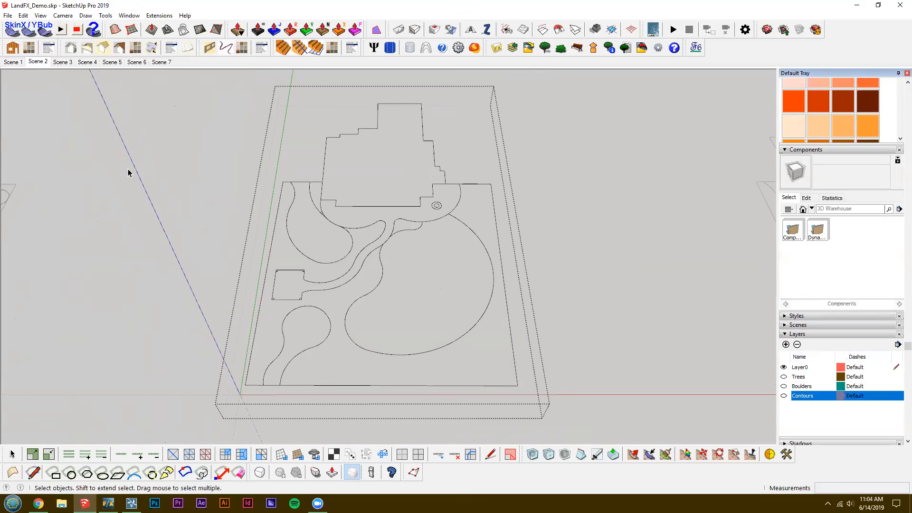
Select all of the plan's linework inside the group and generate faces from it.
{"action": "middle_click_drag", "start_coordinate": [128, 169], "coordinate": [158, 183], "text": "shift"}
{"action": "scroll", "coordinate": [157, 183], "scroll_direction": "down", "scroll_amount": 1}
{"action": "left_click_drag", "start_coordinate": [214, 94], "coordinate": [632, 421]}
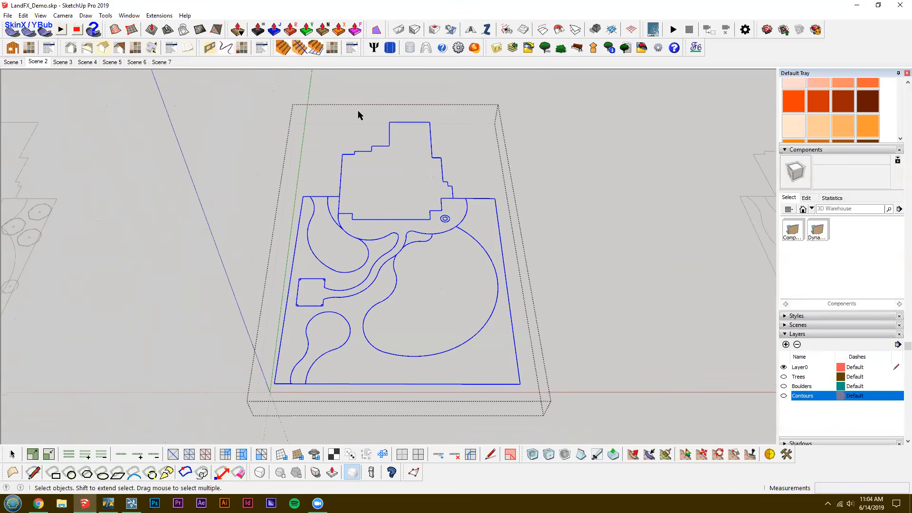
{"action": "left_click", "coordinate": [377, 31]}
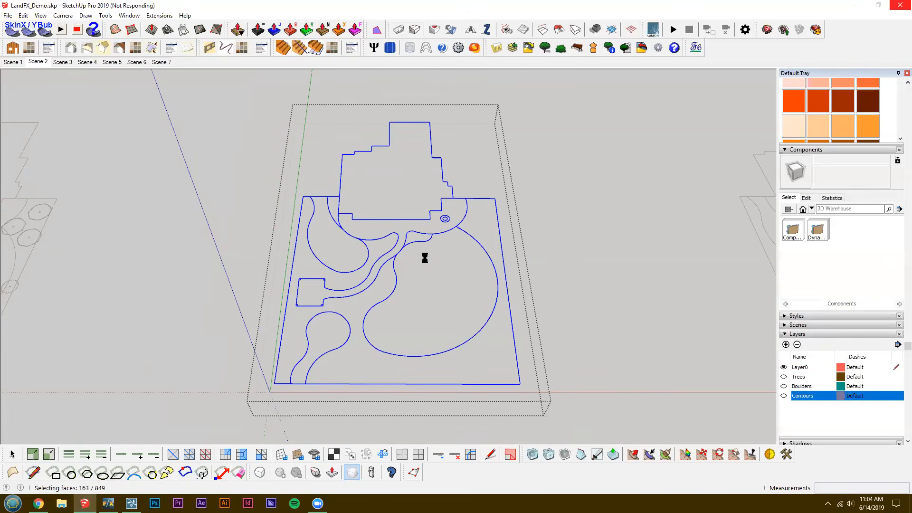
Draw a short line closing the junction of the small planting curve with the patio edge, and erase the overshoot.
{"action": "middle_click_drag", "start_coordinate": [428, 347], "coordinate": [492, 220]}
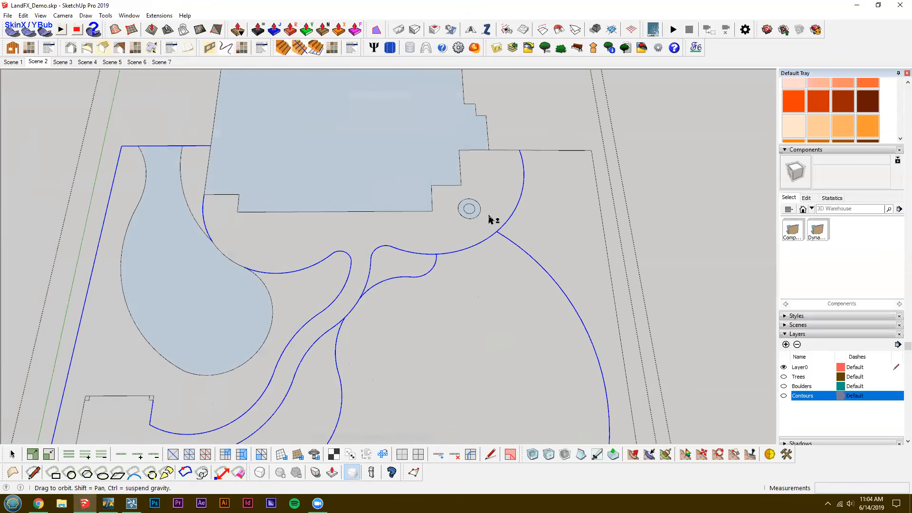
{"action": "key", "text": "l"}
{"action": "scroll", "coordinate": [443, 270], "scroll_direction": "up", "scroll_amount": 10}
{"action": "left_click", "coordinate": [440, 287]}
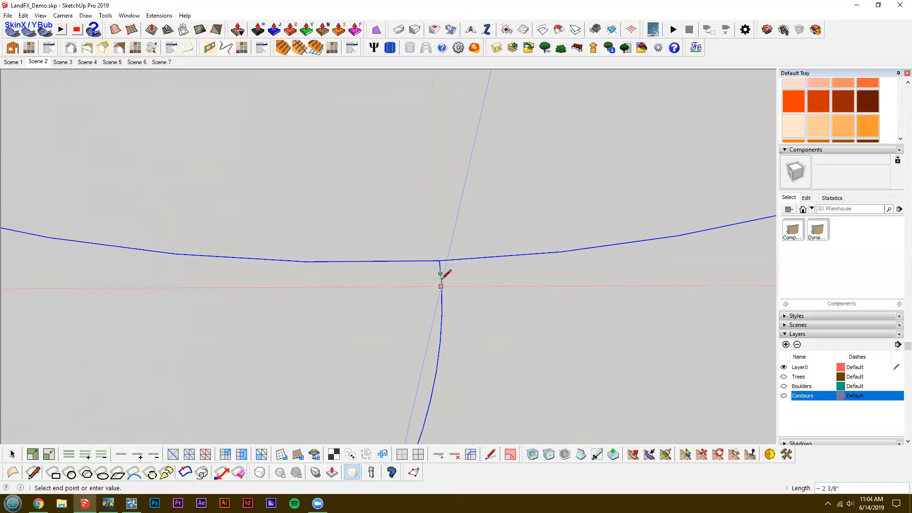
{"action": "scroll", "coordinate": [438, 259], "scroll_direction": "up", "scroll_amount": 2}
{"action": "scroll", "coordinate": [438, 237], "scroll_direction": "down", "scroll_amount": 3}
{"action": "key", "text": "e"}
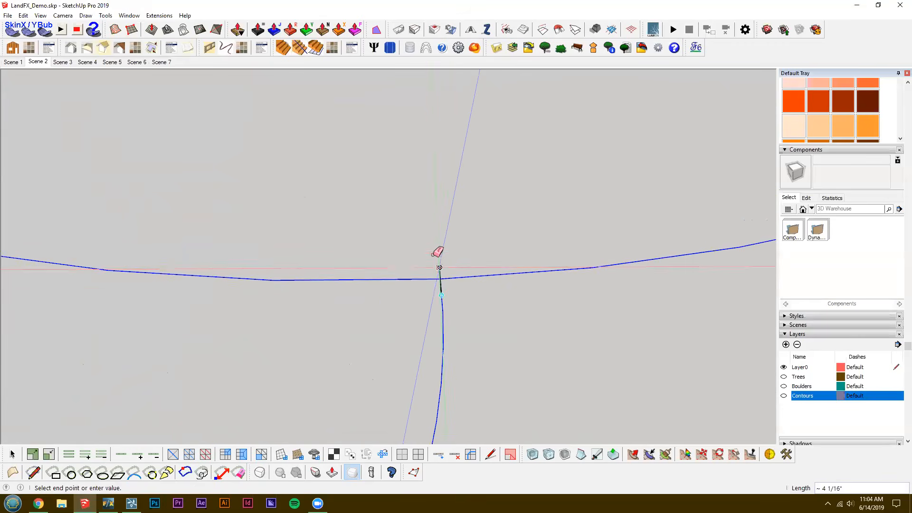
{"action": "left_click", "coordinate": [438, 259]}
Draw a short line closing the junction of the large lawn curve with the patio arc, and erase any overshoot.
{"action": "middle_click_drag", "start_coordinate": [440, 256], "coordinate": [718, 151]}
{"action": "key", "text": "l"}
{"action": "scroll", "coordinate": [523, 217], "scroll_direction": "down", "scroll_amount": 3}
{"action": "left_click", "coordinate": [519, 222]}
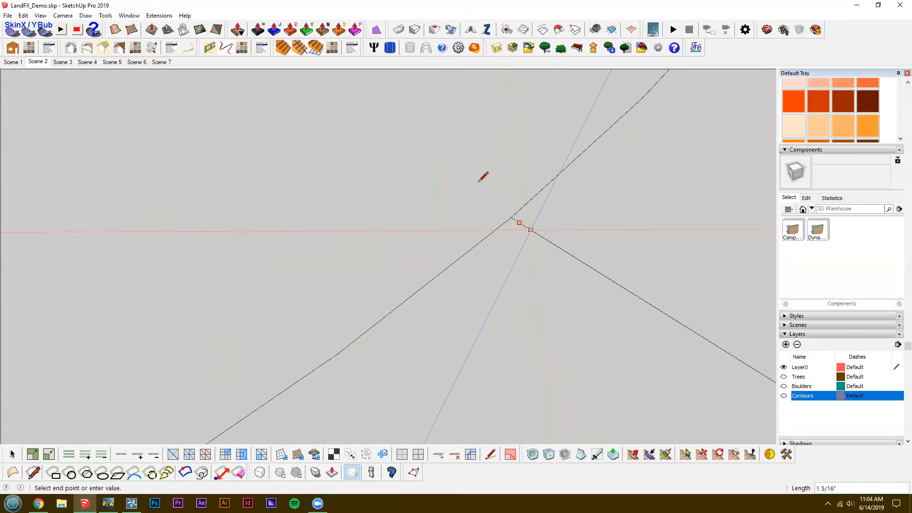
{"action": "key", "text": "e"}
{"action": "scroll", "coordinate": [487, 211], "scroll_direction": "down", "scroll_amount": 6}
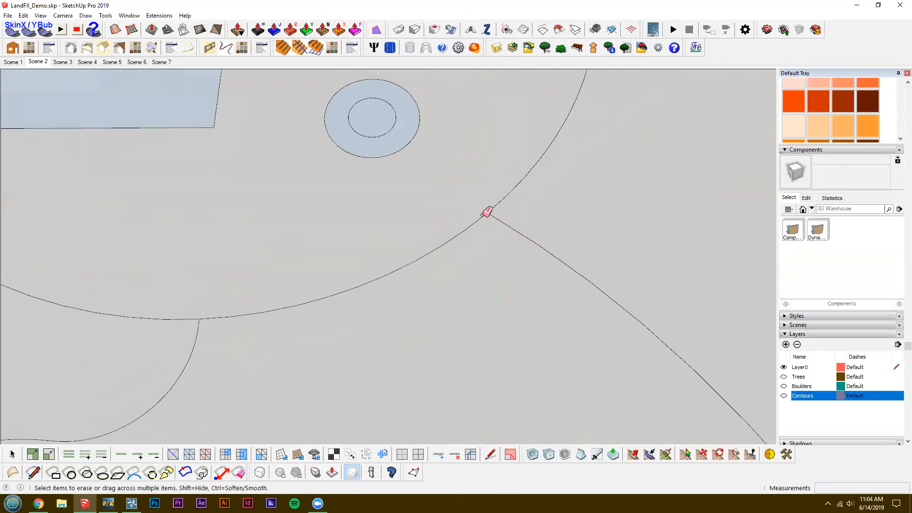
Go to Scene 3, open its plan group and generate faces from all of its linework.
{"action": "left_click", "coordinate": [47, 62]}
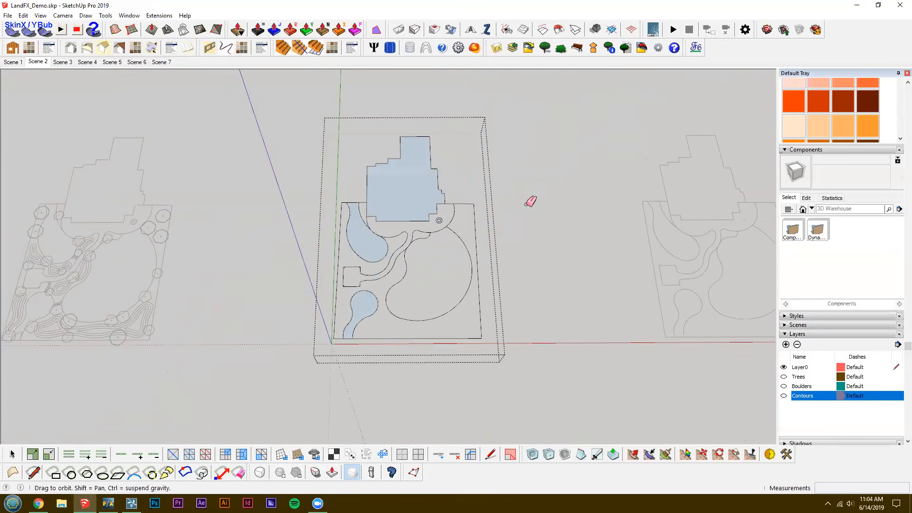
{"action": "key", "text": "space"}
{"action": "key", "text": "Page_Down"}
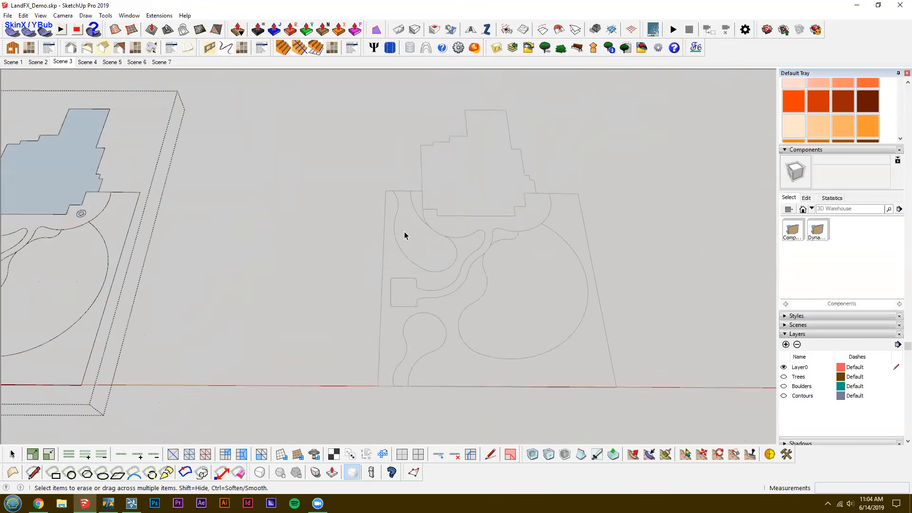
{"action": "left_click", "coordinate": [289, 185]}
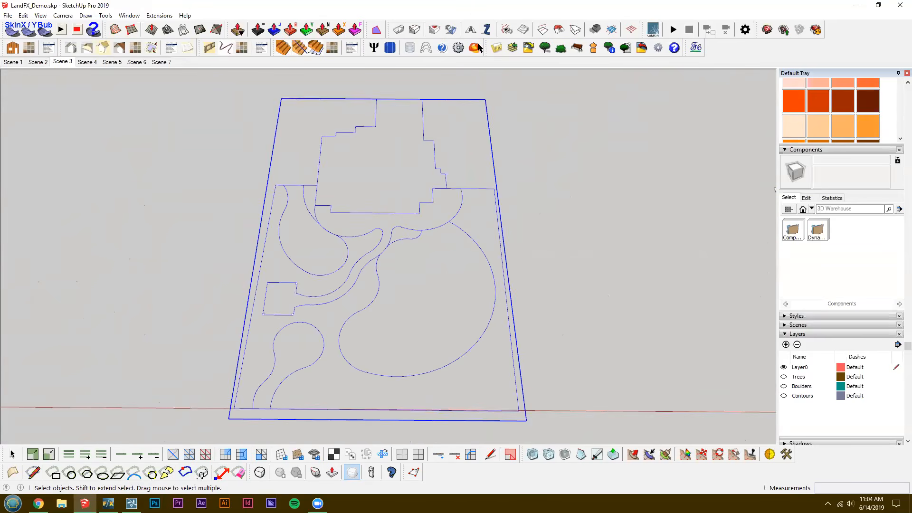
{"action": "left_click", "coordinate": [378, 31]}
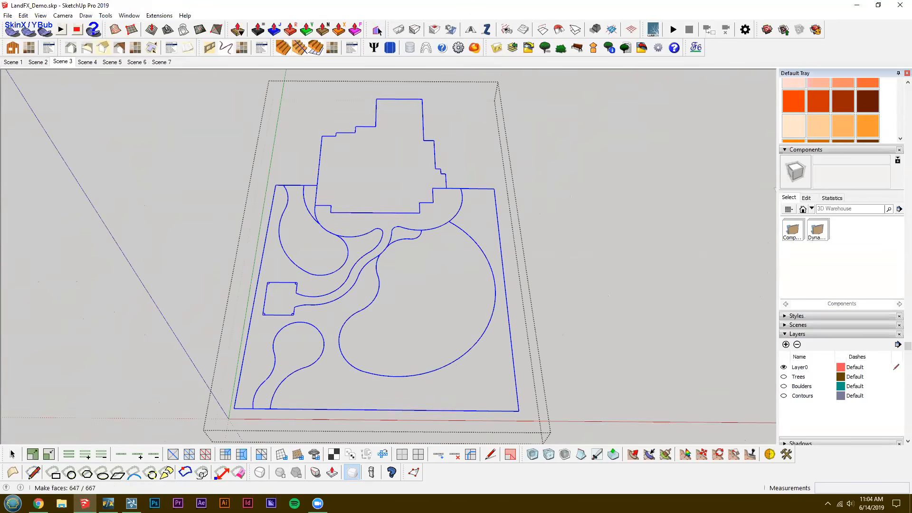
Reverse the faces of the large lawn and the small planting bed beside the patio.
{"action": "scroll", "coordinate": [414, 282], "scroll_direction": "up", "scroll_amount": 3}
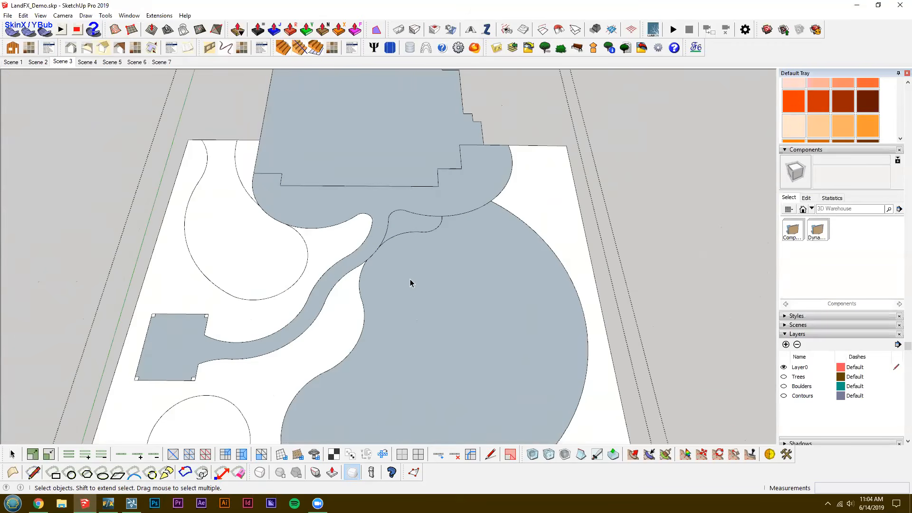
{"action": "scroll", "coordinate": [387, 275], "scroll_direction": "up", "scroll_amount": 3}
{"action": "left_click", "coordinate": [388, 274]}
{"action": "key", "text": "shift+r"}
{"action": "middle_click_drag", "start_coordinate": [344, 169], "coordinate": [344, 235], "text": "shift"}
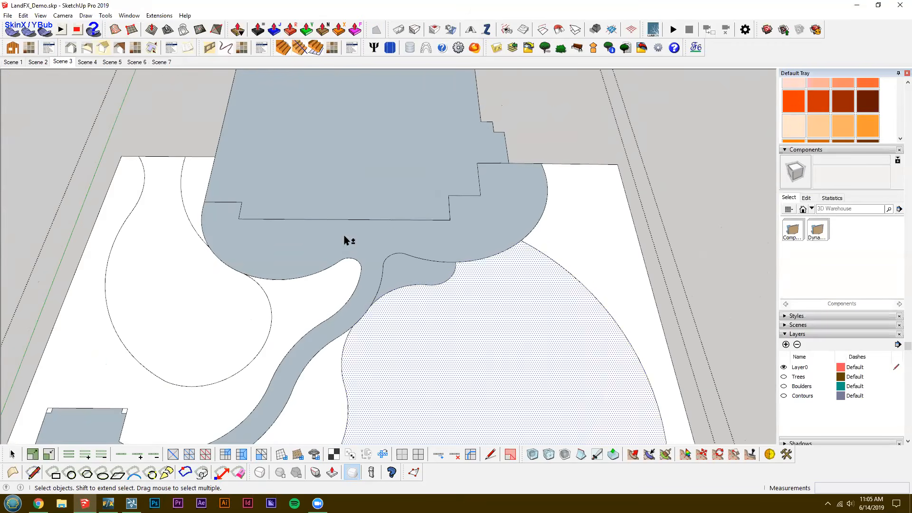
{"action": "left_click", "coordinate": [423, 273]}
{"action": "key", "text": "shift+r"}
Reverse the faces of the patio with its path and of the house footprint, and close the group.
{"action": "left_click", "coordinate": [344, 235]}
{"action": "middle_click_drag", "start_coordinate": [399, 336], "coordinate": [397, 309], "text": "shift"}
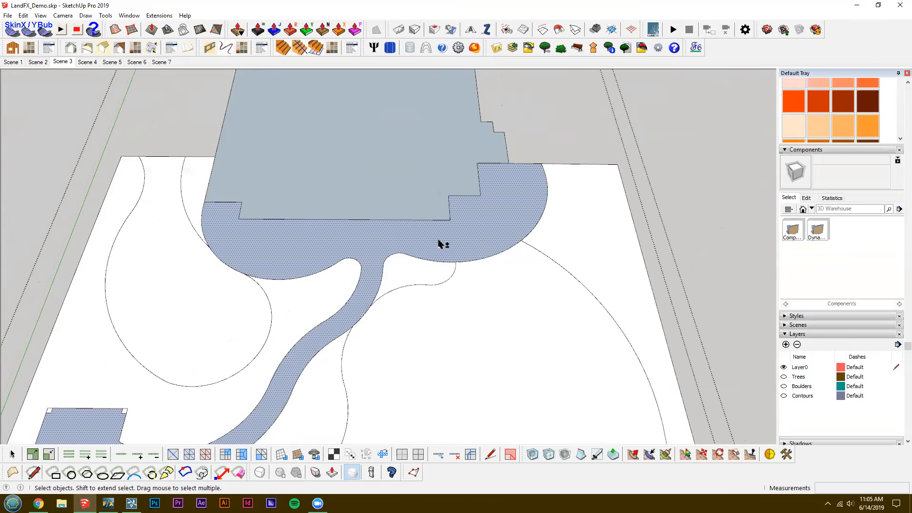
{"action": "key", "text": "shift+r"}
{"action": "left_click", "coordinate": [442, 204]}
{"action": "key", "text": "shift+r"}
{"action": "scroll", "coordinate": [454, 256], "scroll_direction": "down", "scroll_amount": 2}
{"action": "middle_click_drag", "start_coordinate": [454, 256], "coordinate": [448, 241]}
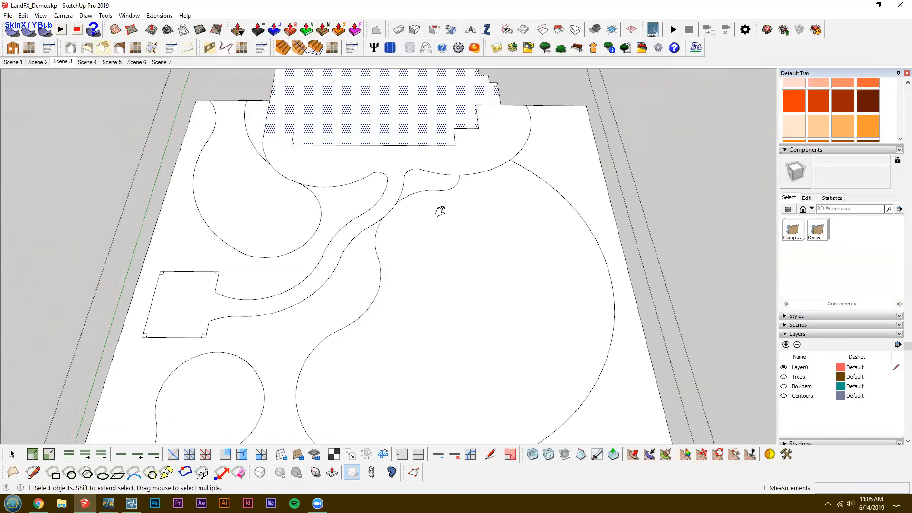
{"action": "left_click", "coordinate": [426, 131], "text": "shift"}
{"action": "scroll", "coordinate": [426, 133], "scroll_direction": "down", "scroll_amount": 3}
{"action": "middle_click_drag", "start_coordinate": [425, 161], "coordinate": [408, 212], "text": "shift"}
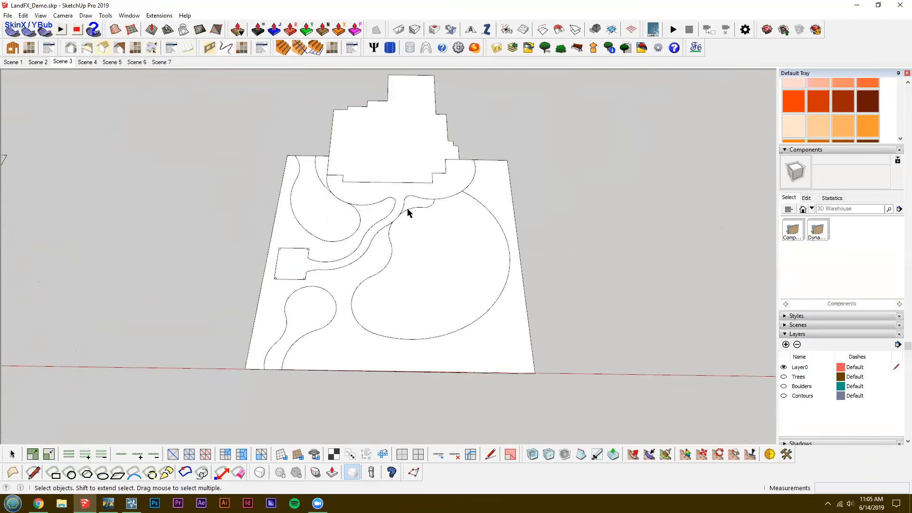
Show Scene 4 and examine the untextured house and pavilion models from several angles.
{"action": "key", "text": "Page_Down"}
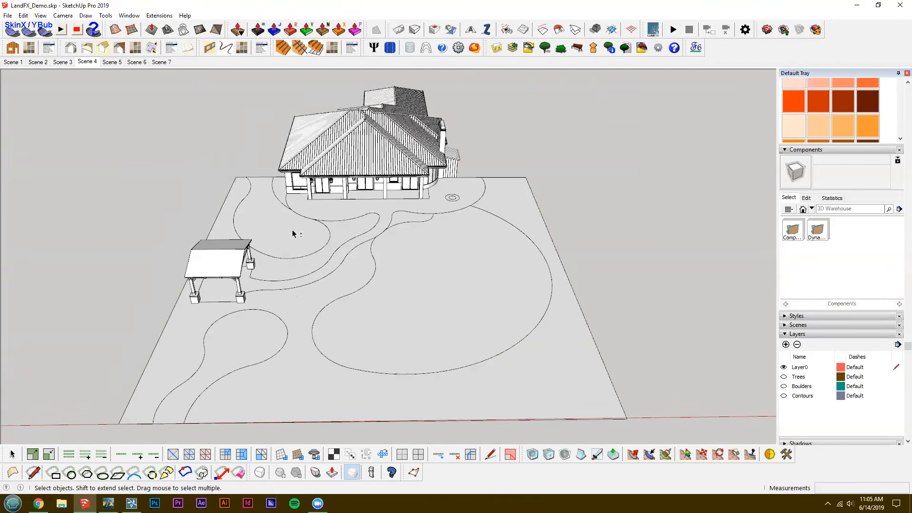
{"action": "middle_click_drag", "start_coordinate": [468, 358], "coordinate": [304, 299]}
{"action": "middle_click_drag", "start_coordinate": [740, 285], "coordinate": [688, 253]}
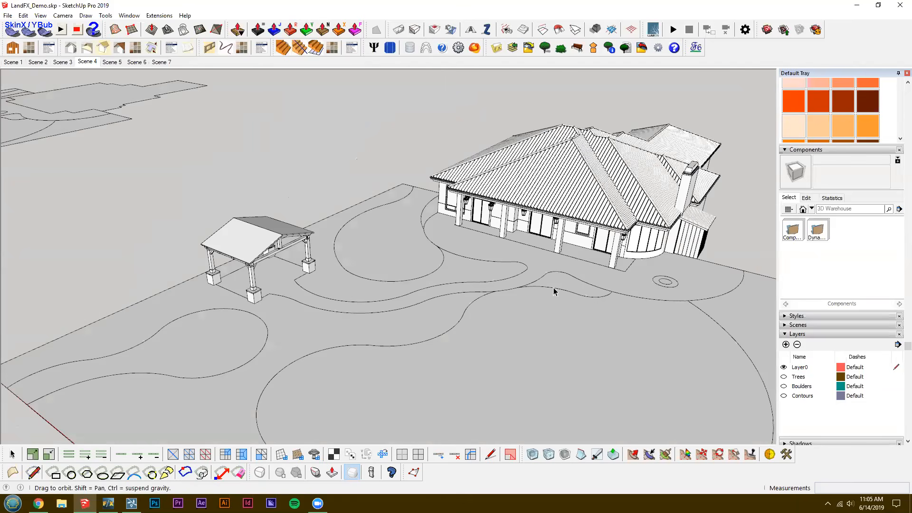
{"action": "scroll", "coordinate": [457, 287], "scroll_direction": "up", "scroll_amount": 5}
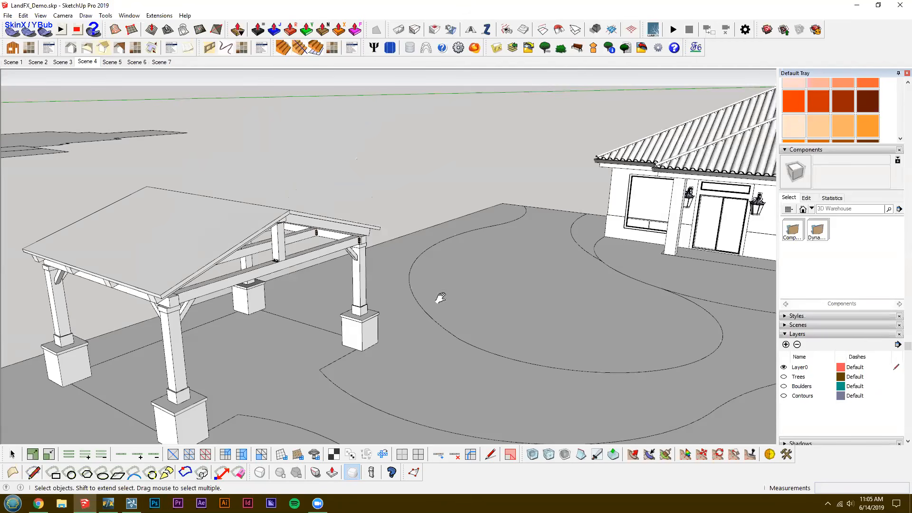
{"action": "middle_click_drag", "start_coordinate": [485, 283], "coordinate": [488, 270]}
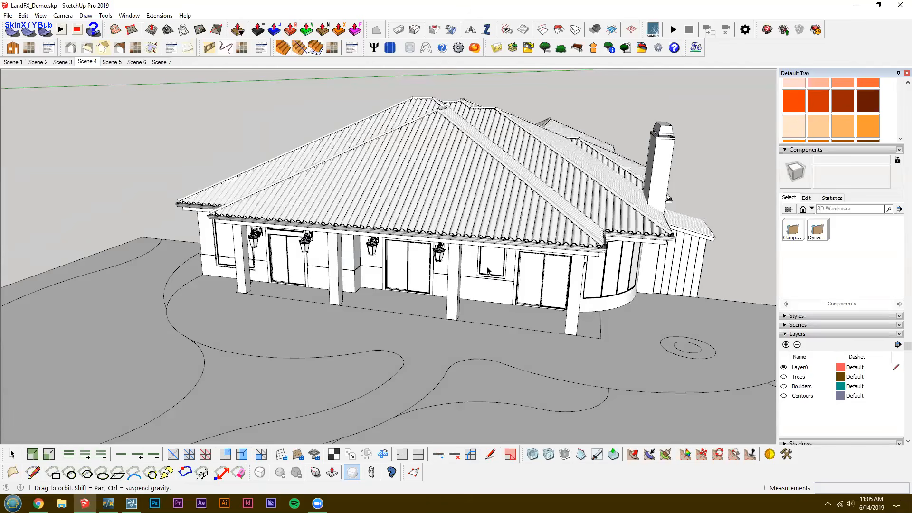
{"action": "left_click", "coordinate": [104, 48]}
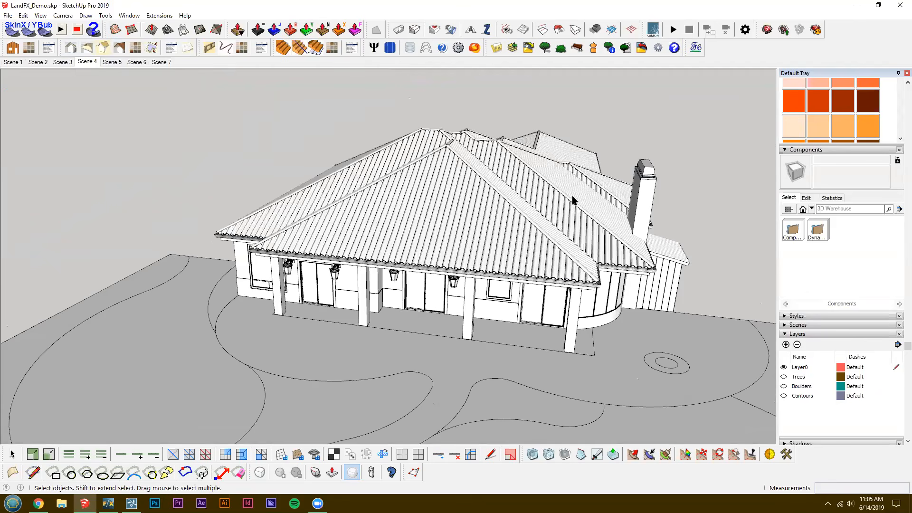
{"action": "middle_click_drag", "start_coordinate": [465, 184], "coordinate": [614, 226]}
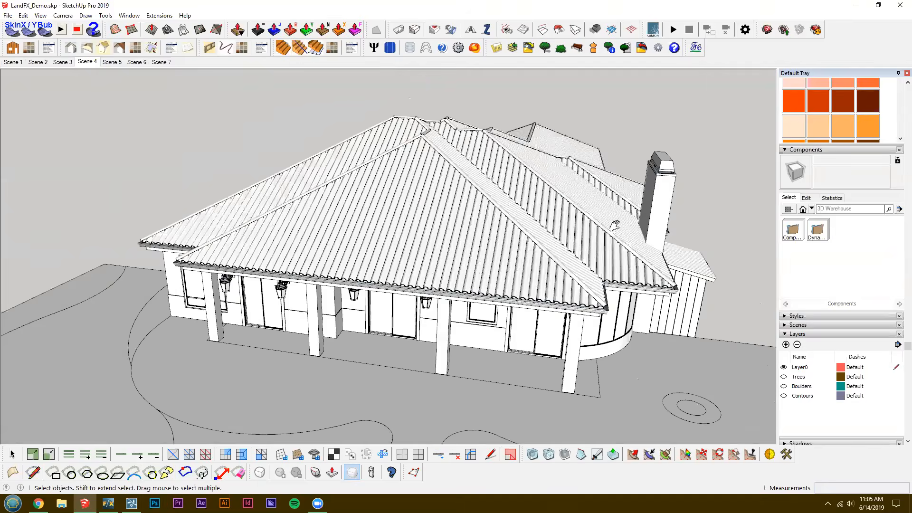
{"action": "middle_click_drag", "start_coordinate": [429, 252], "coordinate": [445, 240]}
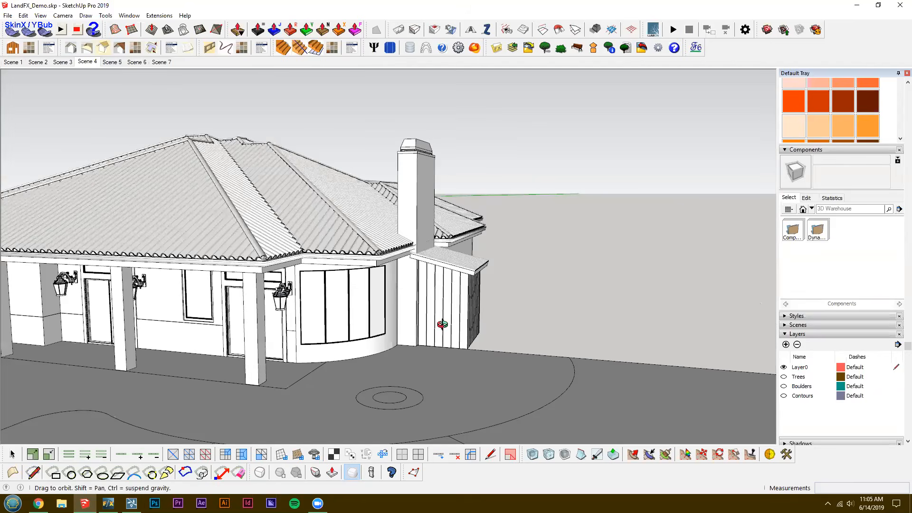
{"action": "middle_click_drag", "start_coordinate": [433, 272], "coordinate": [428, 304]}
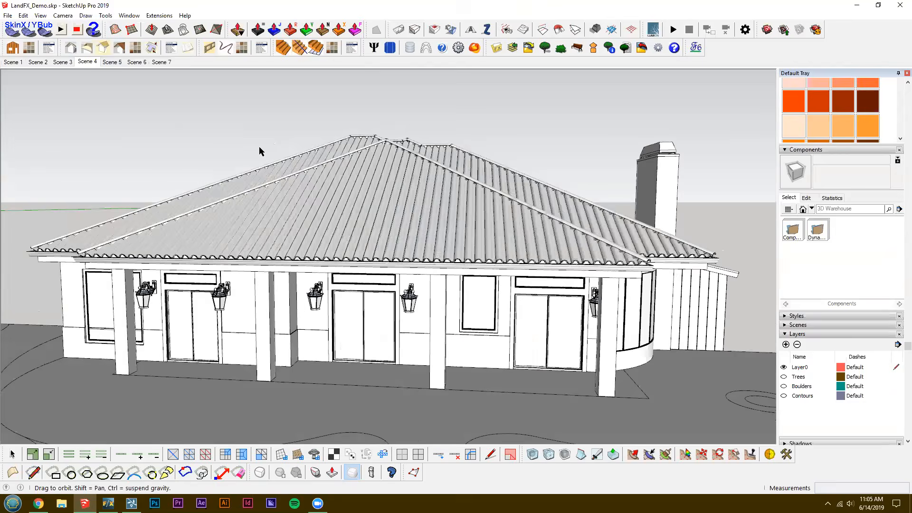
{"action": "left_click", "coordinate": [93, 62]}
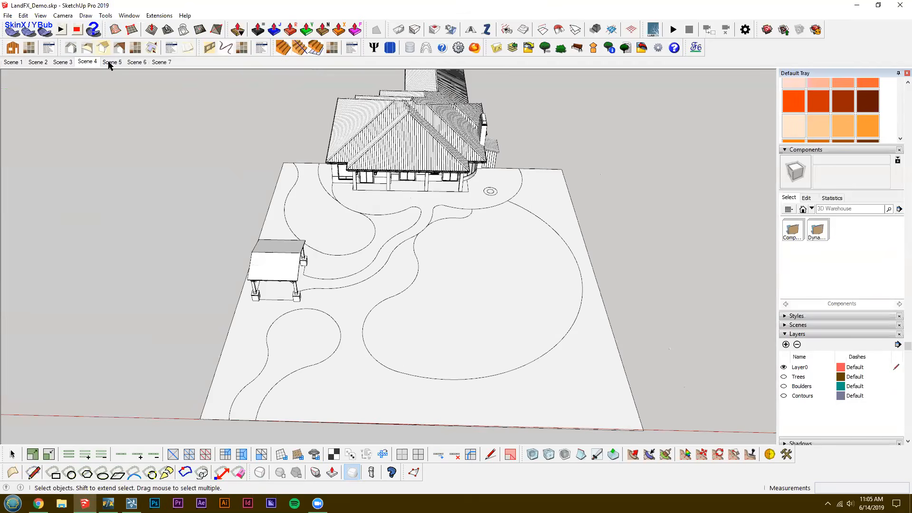
Show Scene 5 and examine the textured house, ground surfaces and pavilion up close.
{"action": "left_click", "coordinate": [108, 64]}
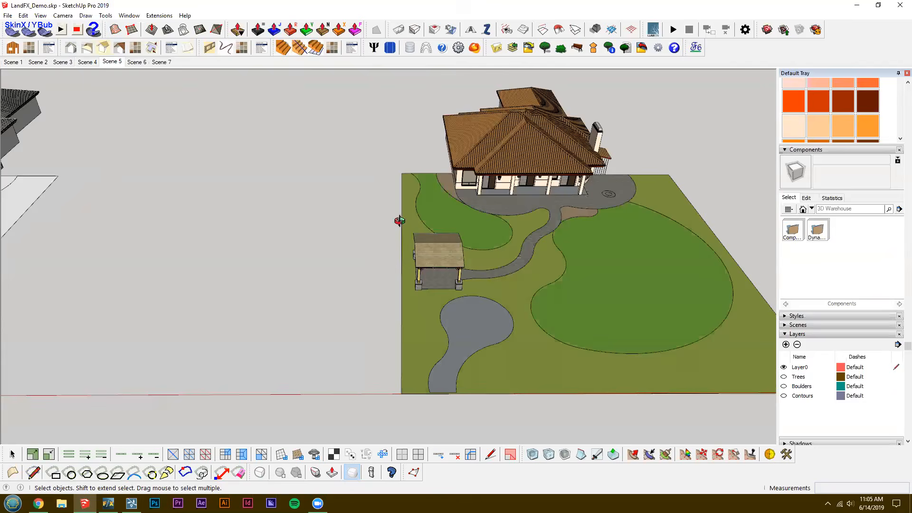
{"action": "scroll", "coordinate": [400, 246], "scroll_direction": "up", "scroll_amount": 3}
{"action": "middle_click_drag", "start_coordinate": [413, 241], "coordinate": [279, 228], "text": "shift"}
{"action": "middle_click_drag", "start_coordinate": [576, 283], "coordinate": [350, 301]}
{"action": "scroll", "coordinate": [498, 365], "scroll_direction": "up", "scroll_amount": 2}
{"action": "middle_click_drag", "start_coordinate": [498, 365], "coordinate": [398, 320], "text": "shift"}
{"action": "middle_click_drag", "start_coordinate": [282, 279], "coordinate": [280, 236]}
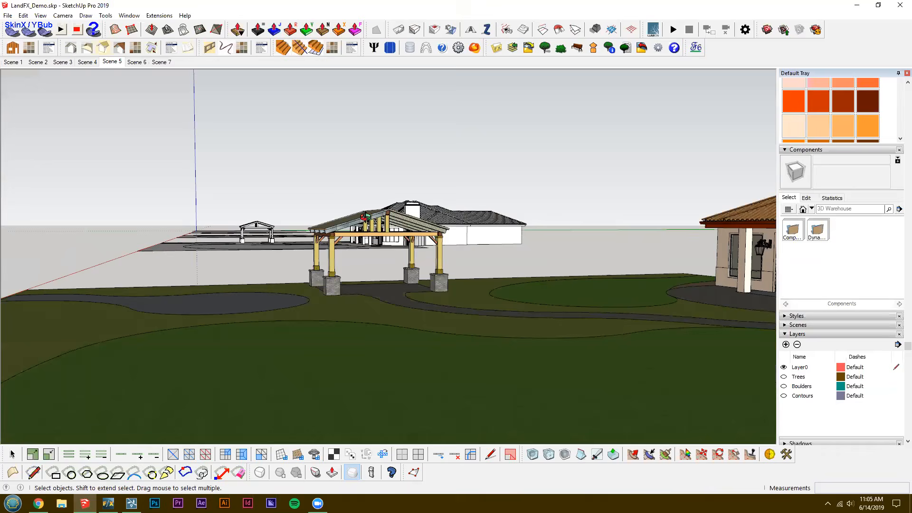
{"action": "scroll", "coordinate": [364, 216], "scroll_direction": "up", "scroll_amount": 3}
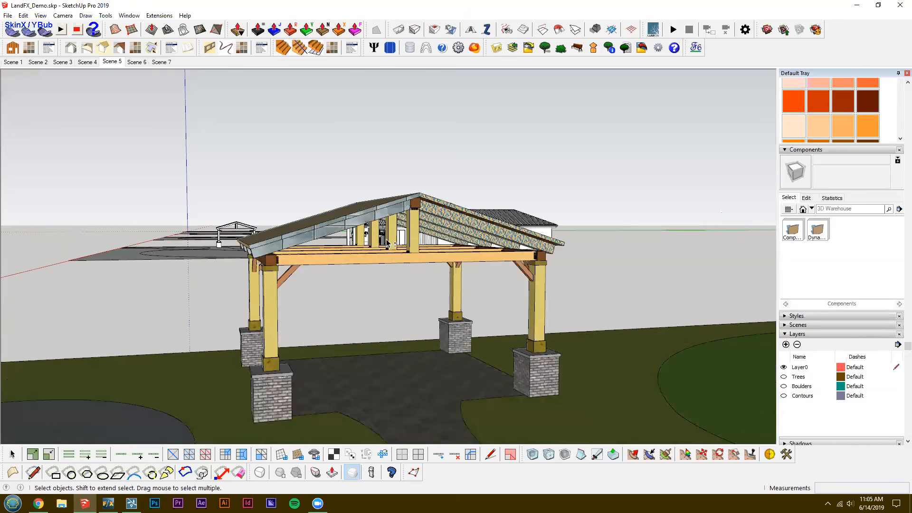
{"action": "middle_click_drag", "start_coordinate": [431, 179], "coordinate": [417, 179]}
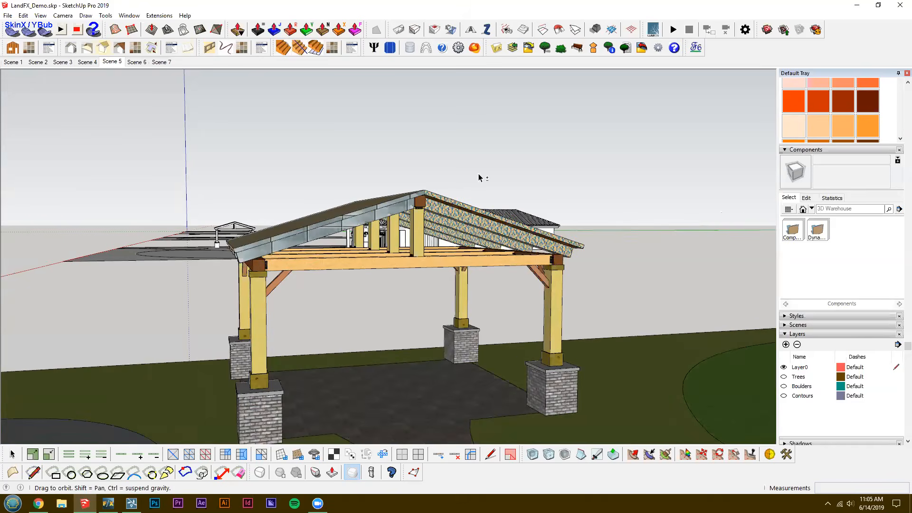
Examine the textured rafters and beams under the pavilion roof up close.
{"action": "middle_click_drag", "start_coordinate": [374, 143], "coordinate": [487, 180]}
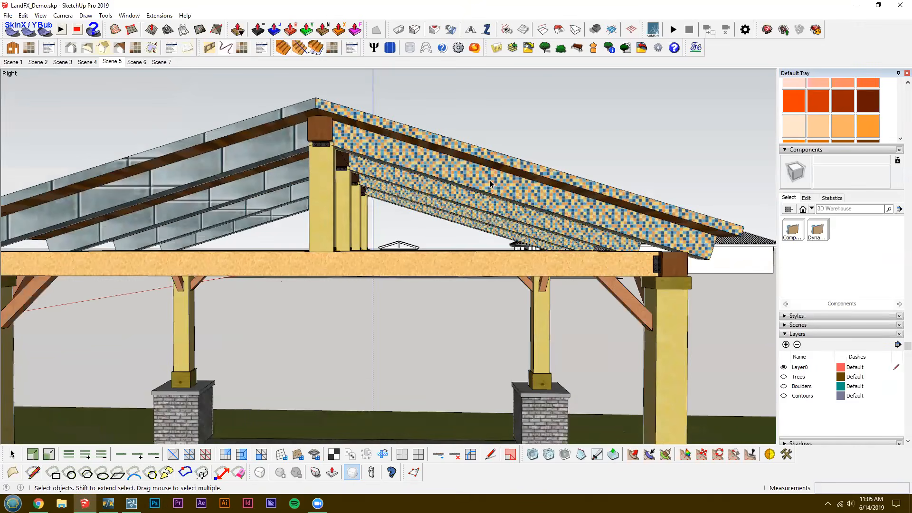
{"action": "key", "text": "b"}
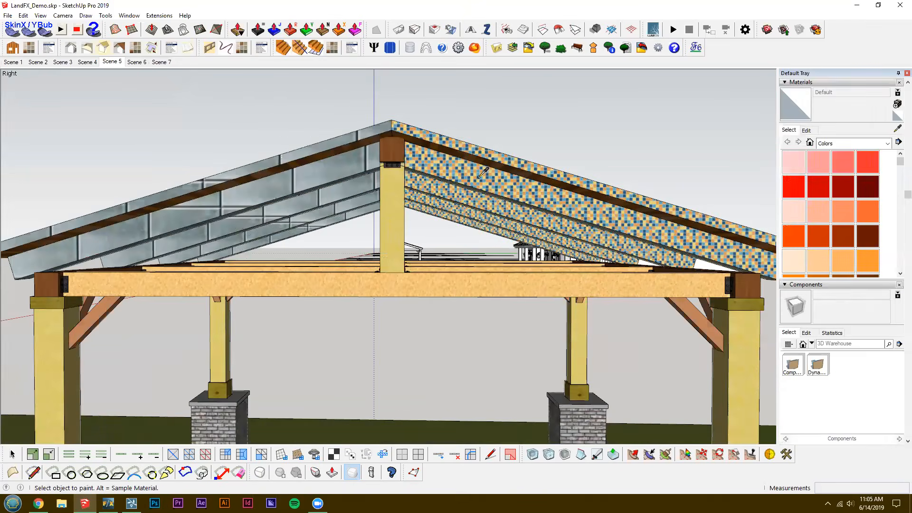
{"action": "middle_click_drag", "start_coordinate": [506, 190], "coordinate": [490, 266]}
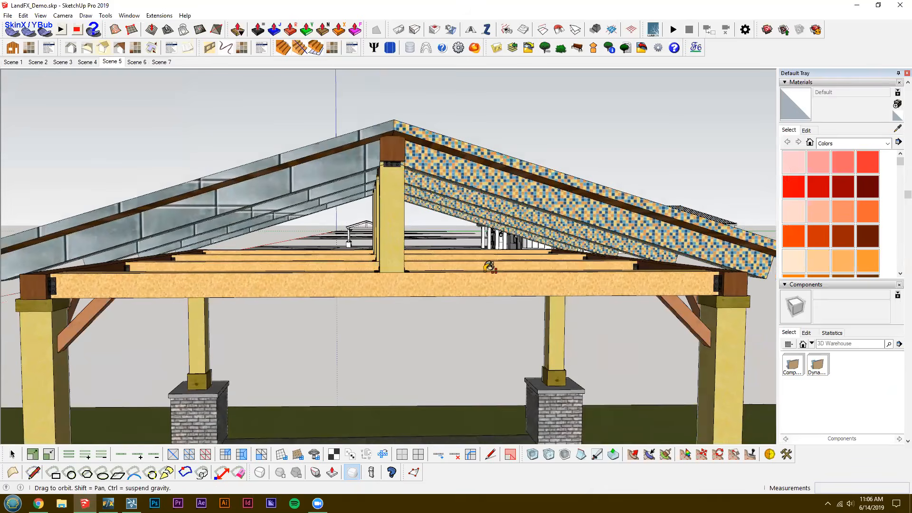
{"action": "middle_click_drag", "start_coordinate": [373, 252], "coordinate": [416, 270]}
Open the textured site group for editing and select the outer boundary edges of the lot.
{"action": "scroll", "coordinate": [415, 270], "scroll_direction": "down", "scroll_amount": 4}
{"action": "scroll", "coordinate": [333, 277], "scroll_direction": "down", "scroll_amount": 2}
{"action": "middle_click_drag", "start_coordinate": [333, 277], "coordinate": [525, 275]}
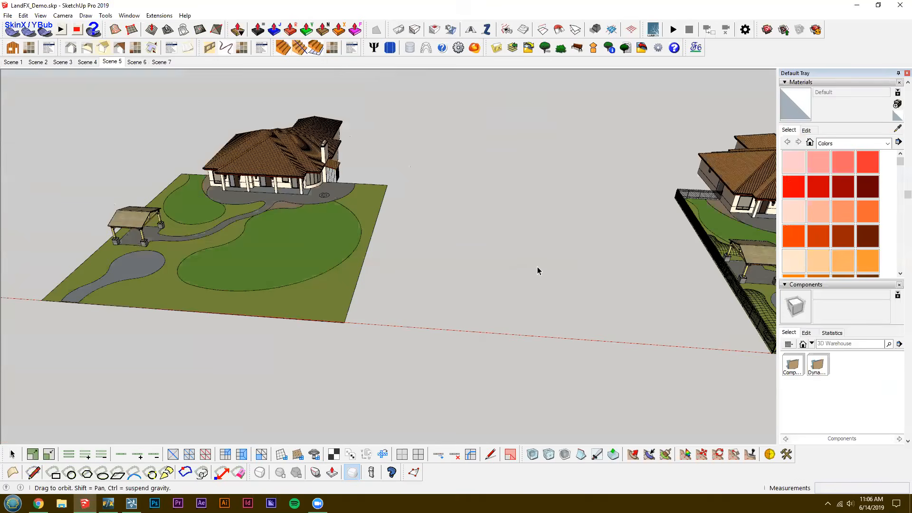
{"action": "left_click", "coordinate": [519, 345]}
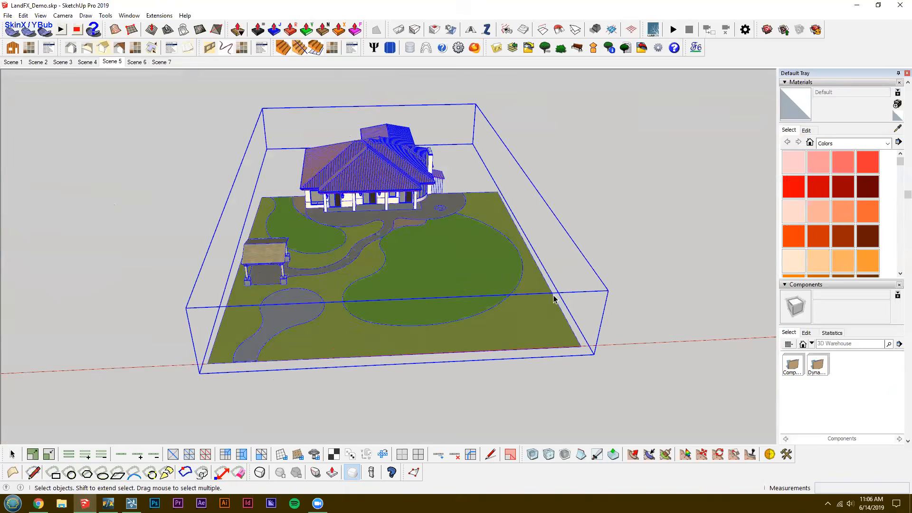
{"action": "double_click", "coordinate": [535, 354]}
{"action": "left_click", "coordinate": [211, 317]}
{"action": "left_click", "coordinate": [222, 313]}
{"action": "middle_click_drag", "start_coordinate": [393, 315], "coordinate": [447, 310]}
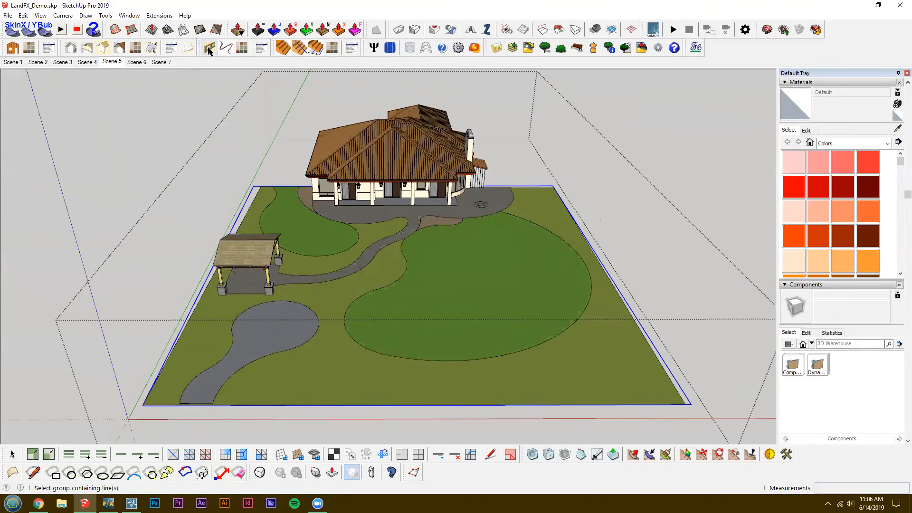
Start Instant Fence & Railing on the selected boundary edges and browse the Railing - Wood styles.
{"action": "left_click", "coordinate": [209, 49]}
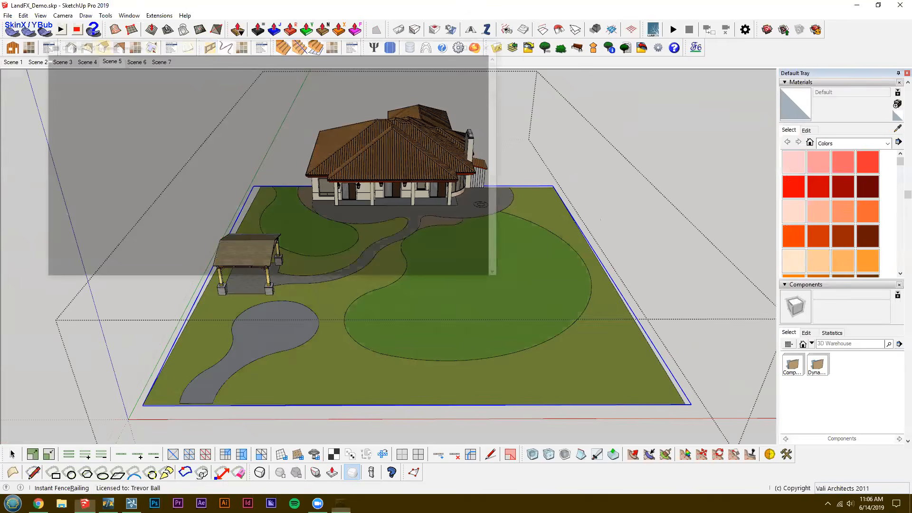
{"action": "left_click", "coordinate": [225, 191]}
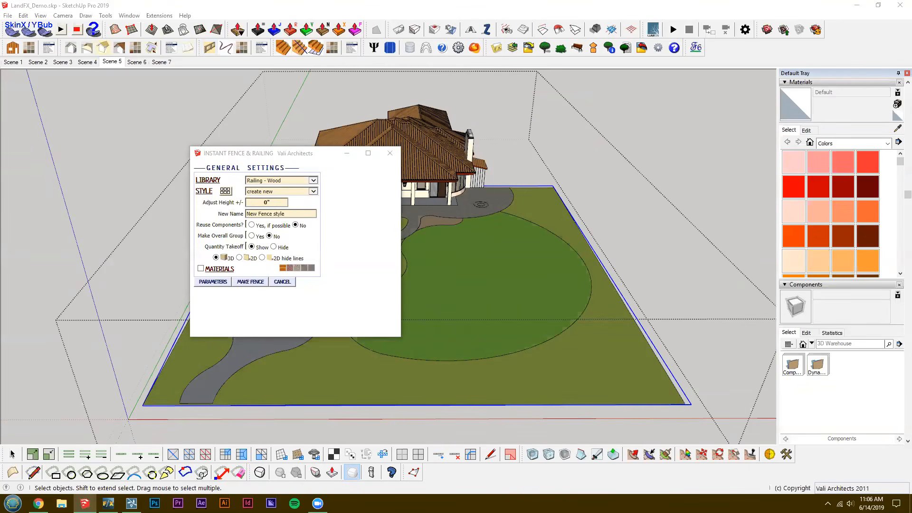
{"action": "mouse_move", "coordinate": [453, 210]}
{"action": "scroll", "coordinate": [437, 189], "scroll_direction": "down", "scroll_amount": 2}
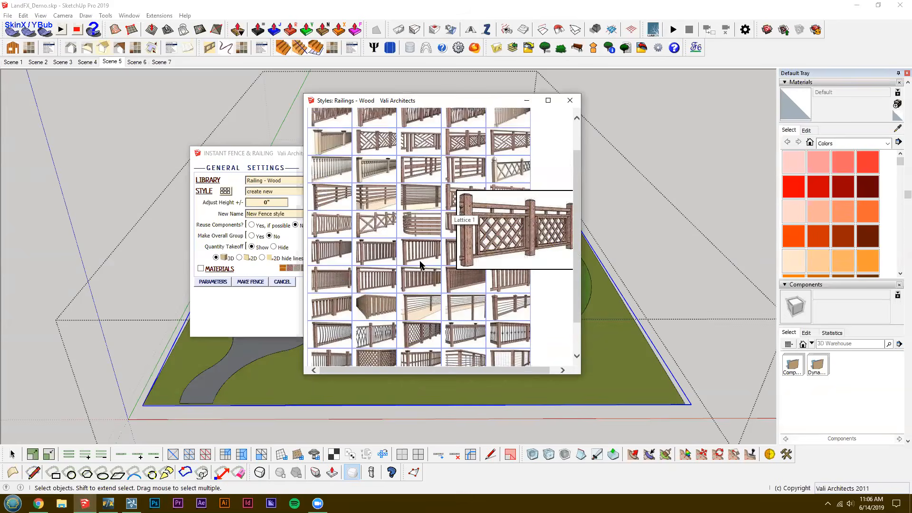
{"action": "scroll", "coordinate": [437, 190], "scroll_direction": "down", "scroll_amount": 2}
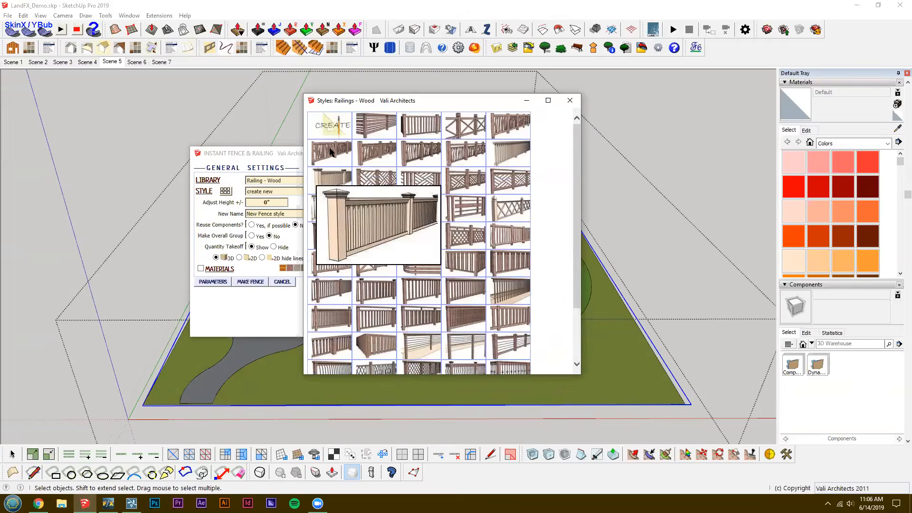
{"action": "left_click", "coordinate": [570, 100]}
Switch the fence library to All, browse its styles, and close the fence settings.
{"action": "left_click", "coordinate": [257, 181]}
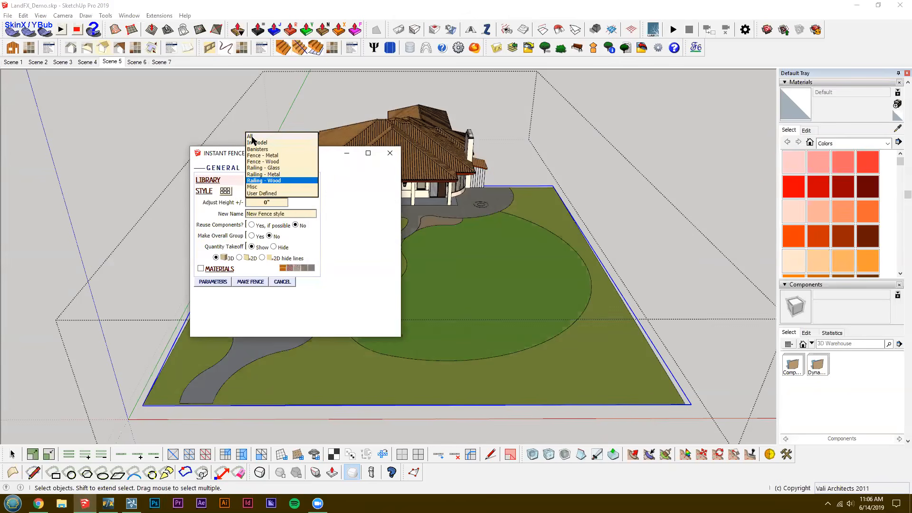
{"action": "left_click", "coordinate": [251, 138]}
{"action": "left_click", "coordinate": [225, 191]}
{"action": "mouse_move", "coordinate": [366, 196]}
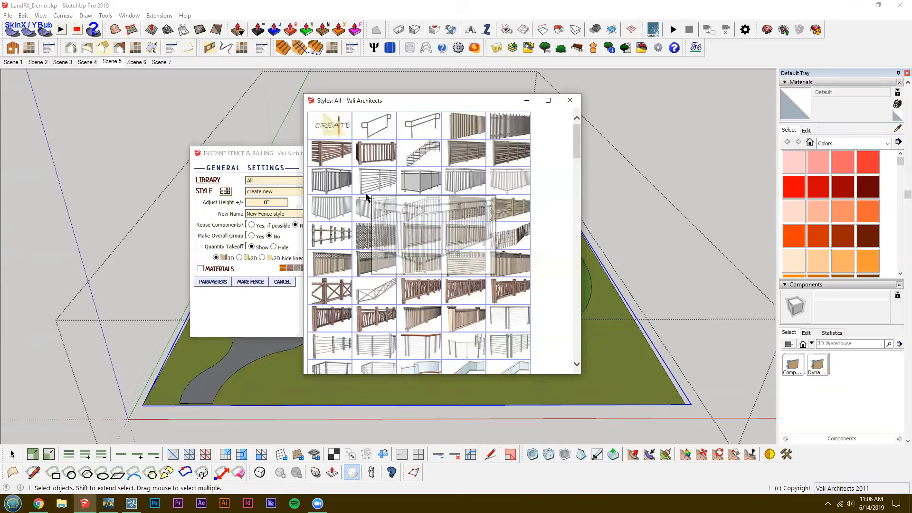
{"action": "scroll", "coordinate": [368, 196], "scroll_direction": "down", "scroll_amount": 4}
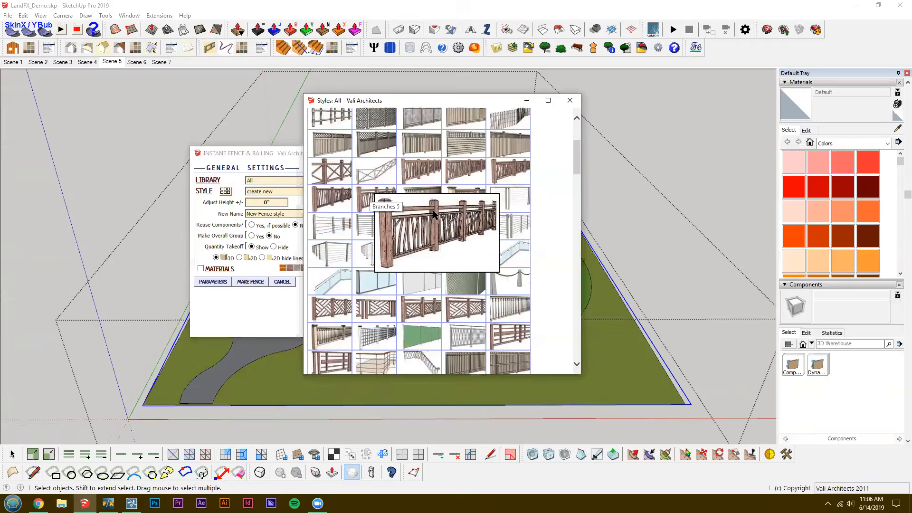
{"action": "scroll", "coordinate": [434, 215], "scroll_direction": "down", "scroll_amount": 8}
{"action": "scroll", "coordinate": [457, 250], "scroll_direction": "down", "scroll_amount": 10}
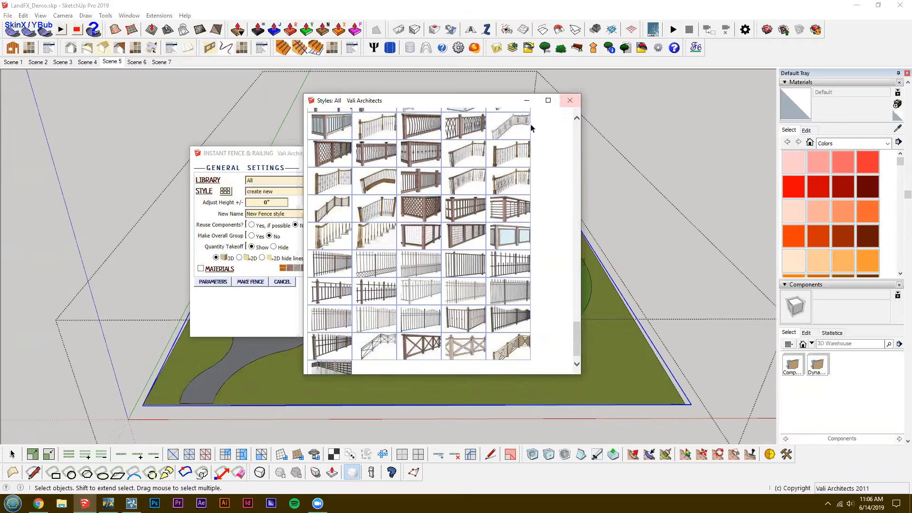
{"action": "left_click", "coordinate": [570, 100]}
{"action": "left_click", "coordinate": [384, 153]}
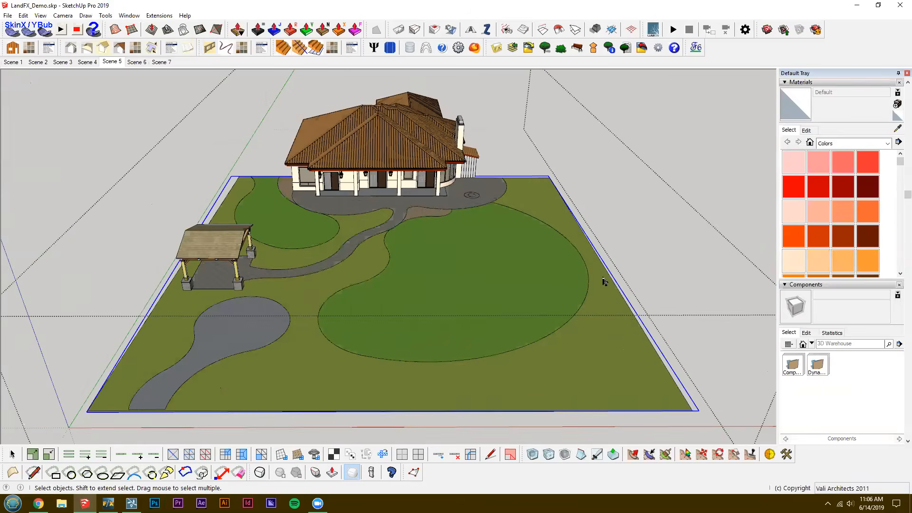
Generate a metal picket fence along the selected lot boundary from the All library and dismiss the quantity takeoff.
{"action": "scroll", "coordinate": [604, 282], "scroll_direction": "up", "scroll_amount": 1}
{"action": "middle_click_drag", "start_coordinate": [595, 289], "coordinate": [554, 286], "text": "shift"}
{"action": "scroll", "coordinate": [609, 305], "scroll_direction": "down", "scroll_amount": 1}
{"action": "middle_click_drag", "start_coordinate": [610, 305], "coordinate": [556, 292]}
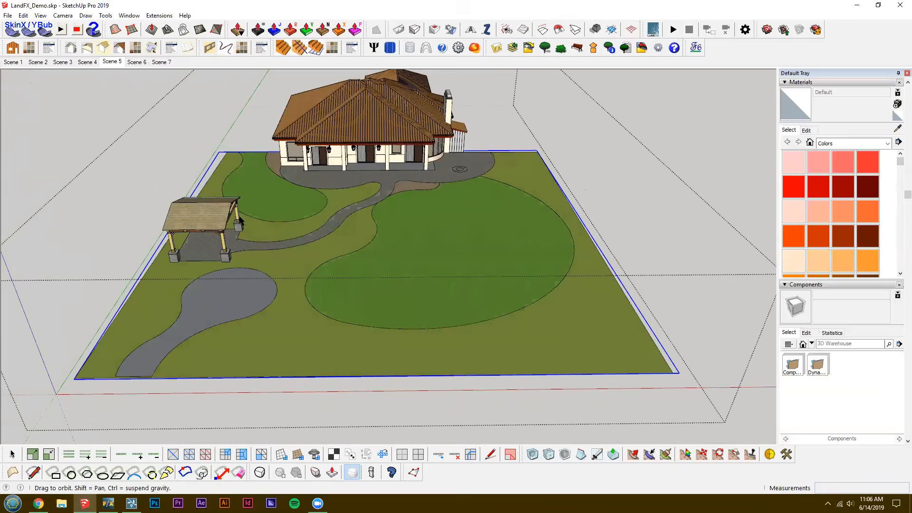
{"action": "middle_click_drag", "start_coordinate": [240, 220], "coordinate": [227, 186]}
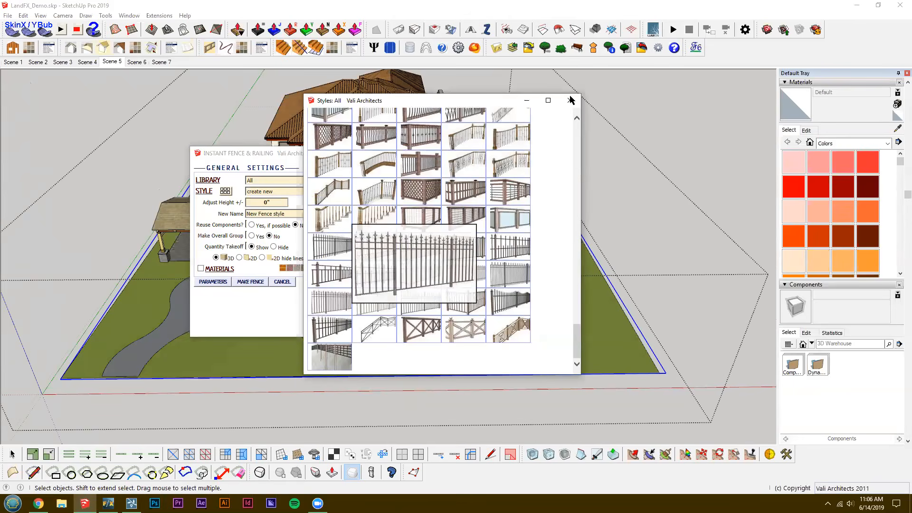
{"action": "left_click", "coordinate": [250, 282]}
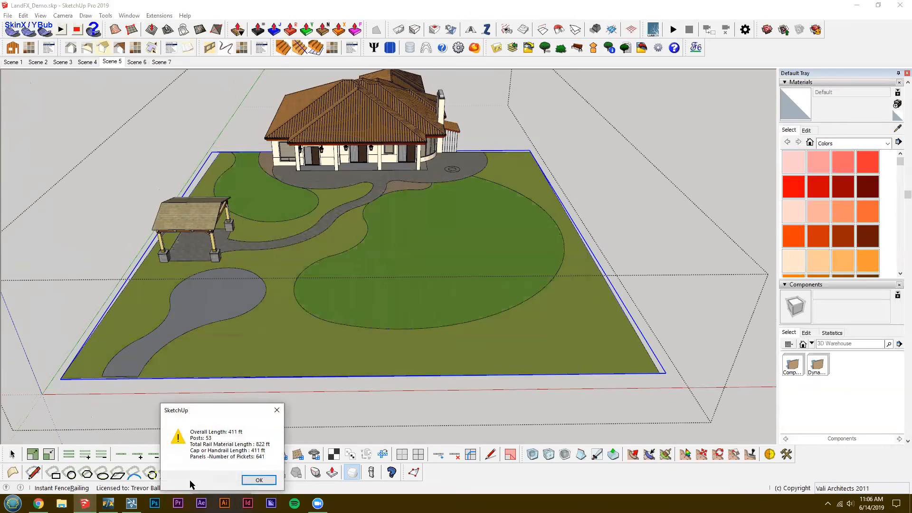
{"action": "left_click", "coordinate": [263, 482]}
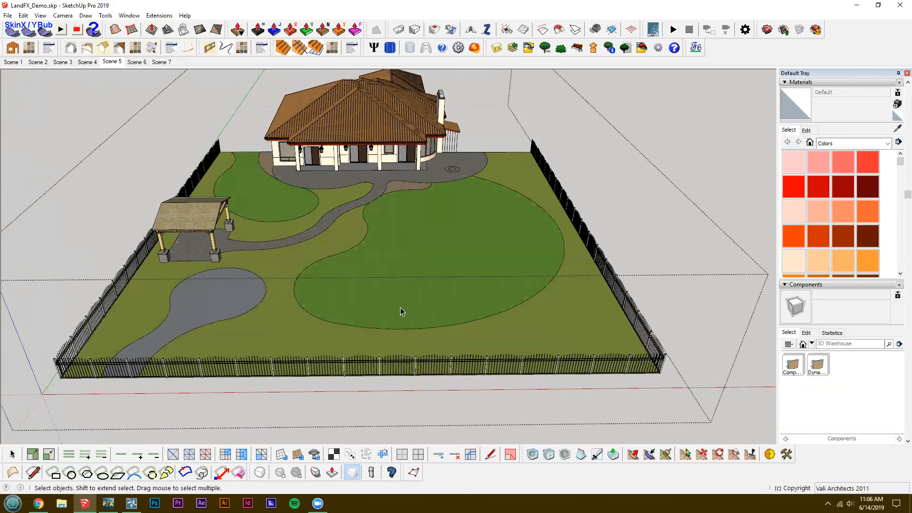
Examine the new fence around the lot from closer and different angles.
{"action": "middle_click_drag", "start_coordinate": [392, 288], "coordinate": [399, 286], "text": "shift"}
{"action": "scroll", "coordinate": [399, 286], "scroll_direction": "up", "scroll_amount": 1}
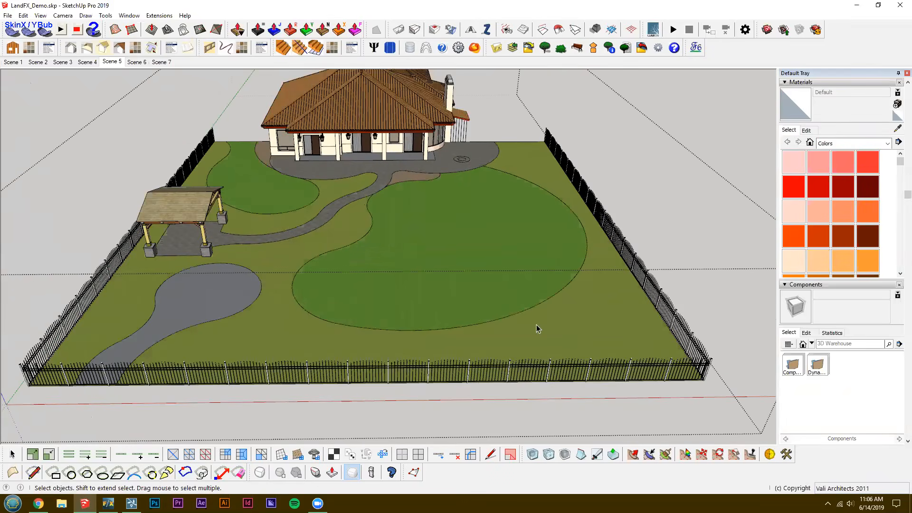
{"action": "mouse_move", "coordinate": [436, 371]}
{"action": "middle_mouse_down"}
{"action": "mouse_move", "coordinate": [359, 309]}
{"action": "mouse_move", "coordinate": [352, 271]}
{"action": "mouse_move", "coordinate": [384, 257]}
{"action": "mouse_move", "coordinate": [383, 267]}
{"action": "middle_mouse_up"}
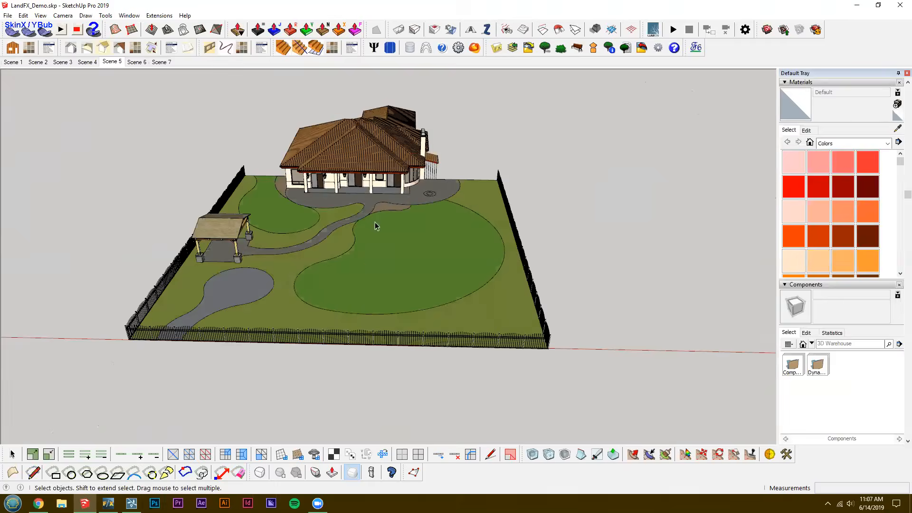
{"action": "mouse_move", "coordinate": [376, 224]}
{"action": "middle_mouse_down"}
{"action": "mouse_move", "coordinate": [357, 221]}
{"action": "mouse_move", "coordinate": [349, 263]}
{"action": "middle_mouse_up"}
{"action": "scroll", "coordinate": [372, 196], "scroll_direction": "up", "scroll_amount": 1}
{"action": "middle_click_drag", "start_coordinate": [373, 196], "coordinate": [364, 202]}
Show Scene 6 and examine the meshed planting berms around the pavilion, path and lawn.
{"action": "left_click", "coordinate": [136, 64]}
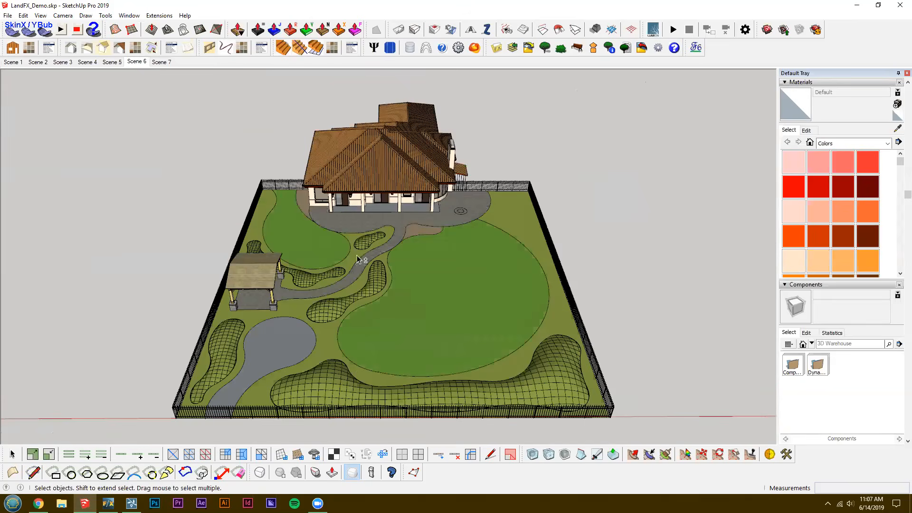
{"action": "scroll", "coordinate": [223, 275], "scroll_direction": "up", "scroll_amount": 1}
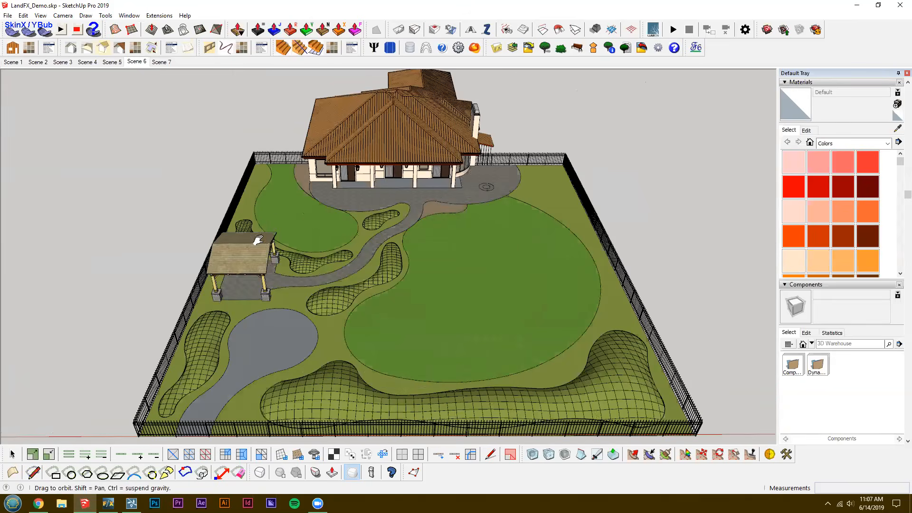
{"action": "scroll", "coordinate": [249, 235], "scroll_direction": "up", "scroll_amount": 2}
{"action": "middle_click_drag", "start_coordinate": [270, 243], "coordinate": [287, 219]}
{"action": "scroll", "coordinate": [345, 241], "scroll_direction": "up", "scroll_amount": 2}
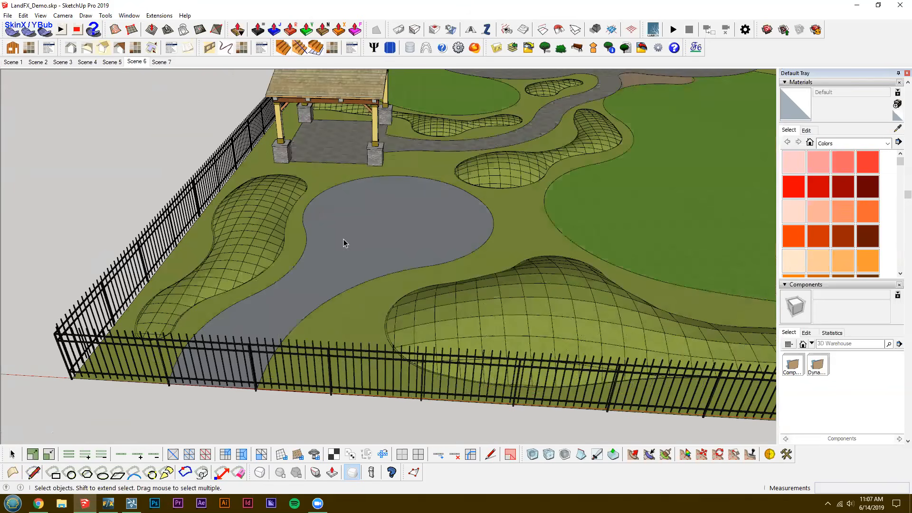
{"action": "scroll", "coordinate": [347, 236], "scroll_direction": "up", "scroll_amount": 1}
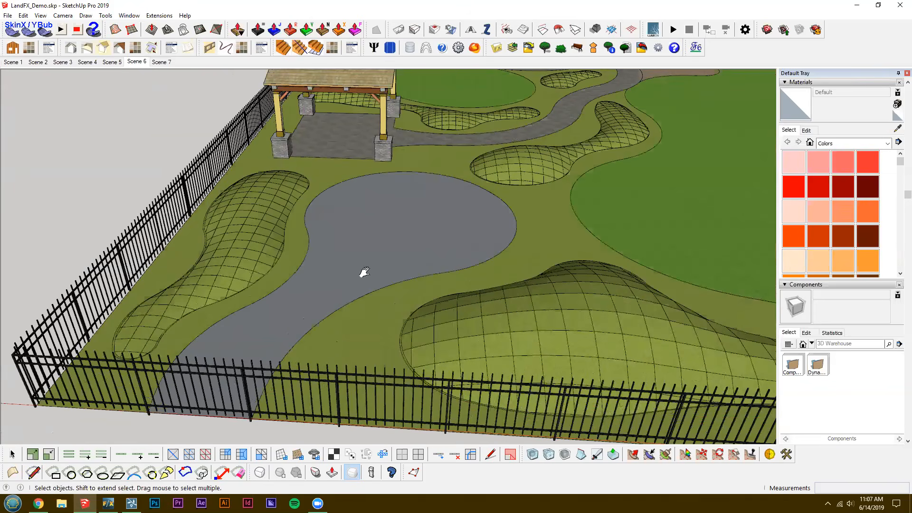
{"action": "scroll", "coordinate": [433, 257], "scroll_direction": "down", "scroll_amount": 1}
{"action": "scroll", "coordinate": [373, 194], "scroll_direction": "down", "scroll_amount": 2}
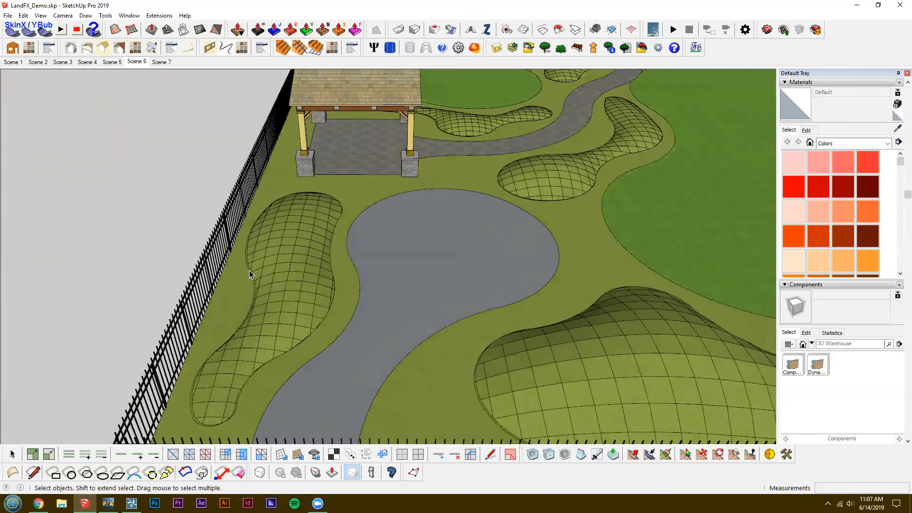
Open the site group and move the outline of the berm beside the fence to the empty area outside the lot.
{"action": "double_click", "coordinate": [250, 271]}
{"action": "left_click", "coordinate": [250, 270]}
{"action": "key", "text": "m"}
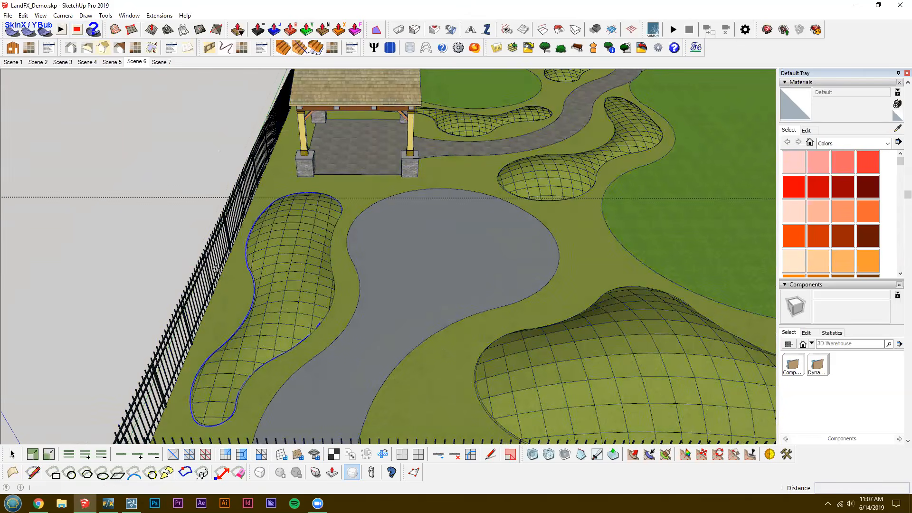
{"action": "left_click", "coordinate": [214, 269]}
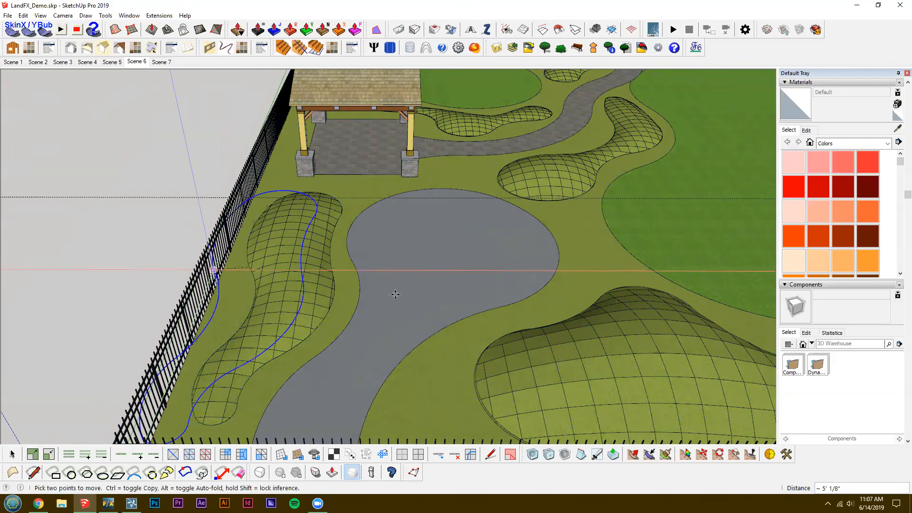
{"action": "middle_click_drag", "start_coordinate": [396, 295], "coordinate": [593, 319]}
{"action": "middle_click_drag", "start_coordinate": [641, 220], "coordinate": [676, 238]}
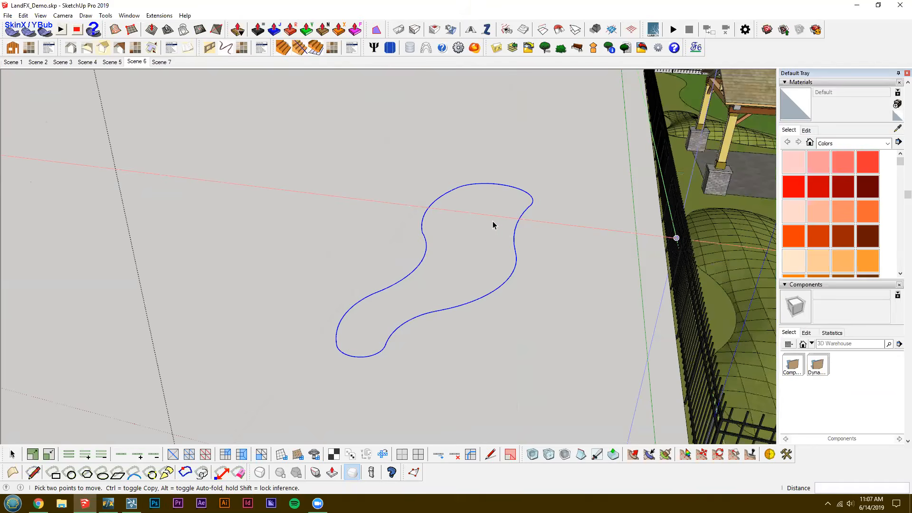
{"action": "key", "text": "space"}
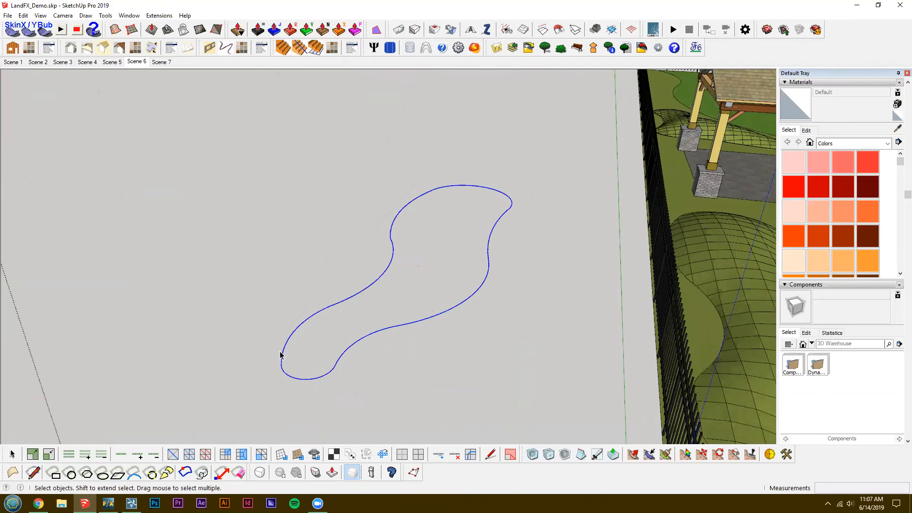
Generate a soap skin across the berm outline with 25 net divisions.
{"action": "left_click", "coordinate": [10, 32]}
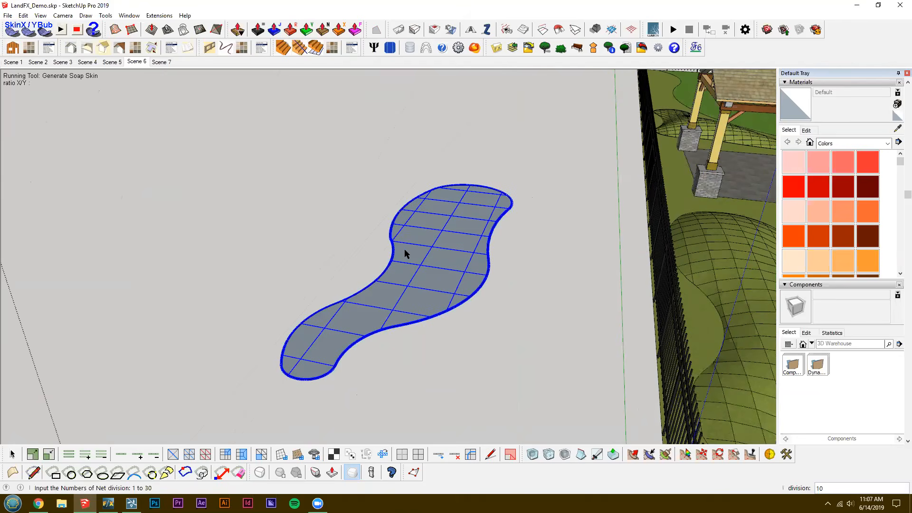
{"action": "middle_click_drag", "start_coordinate": [405, 250], "coordinate": [406, 237]}
{"action": "scroll", "coordinate": [405, 238], "scroll_direction": "up", "scroll_amount": 2}
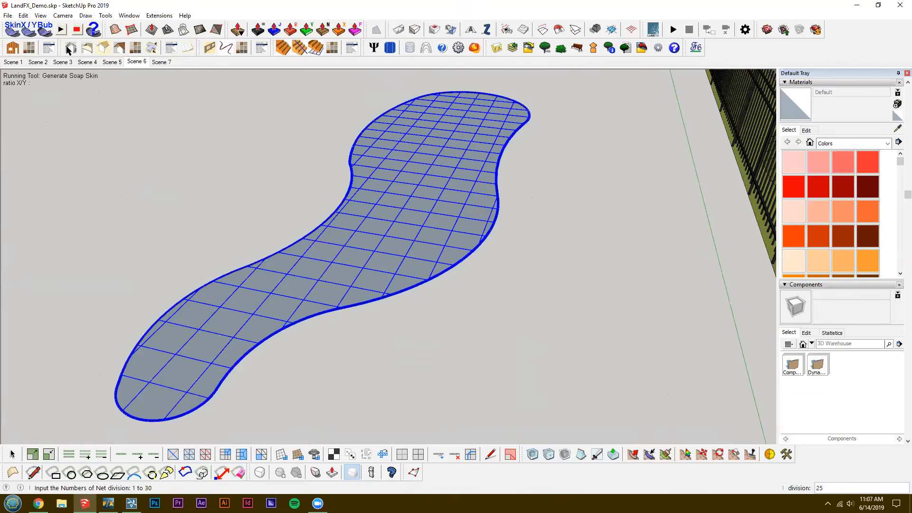
Generate a soap bubble from the berm skin with a pressure of -5.0.
{"action": "left_click", "coordinate": [44, 30]}
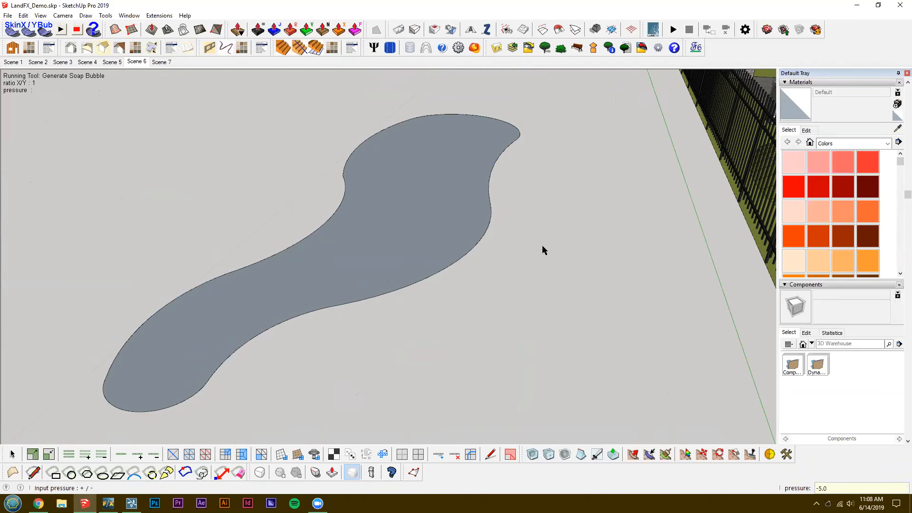
{"action": "key", "text": "Return"}
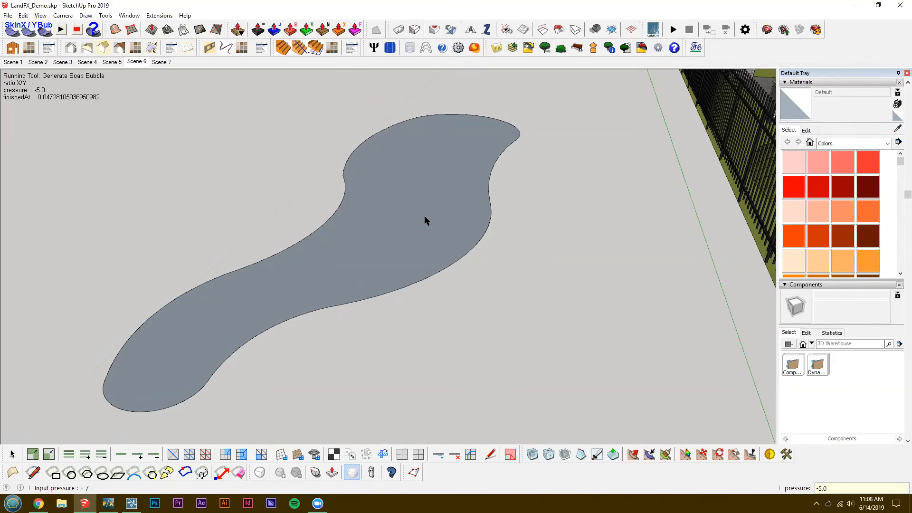
{"action": "middle_click_drag", "start_coordinate": [422, 238], "coordinate": [424, 200]}
Rebuild the soap skin across the berm outline outside the fence with a coarser net.
{"action": "key", "text": "space"}
{"action": "left_click", "coordinate": [424, 200]}
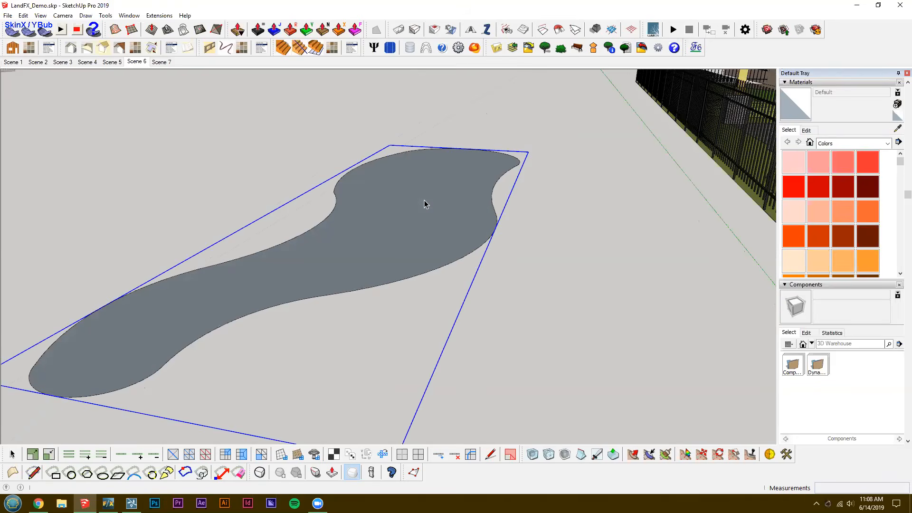
{"action": "triple_click", "coordinate": [405, 195]}
{"action": "left_click", "coordinate": [488, 238]}
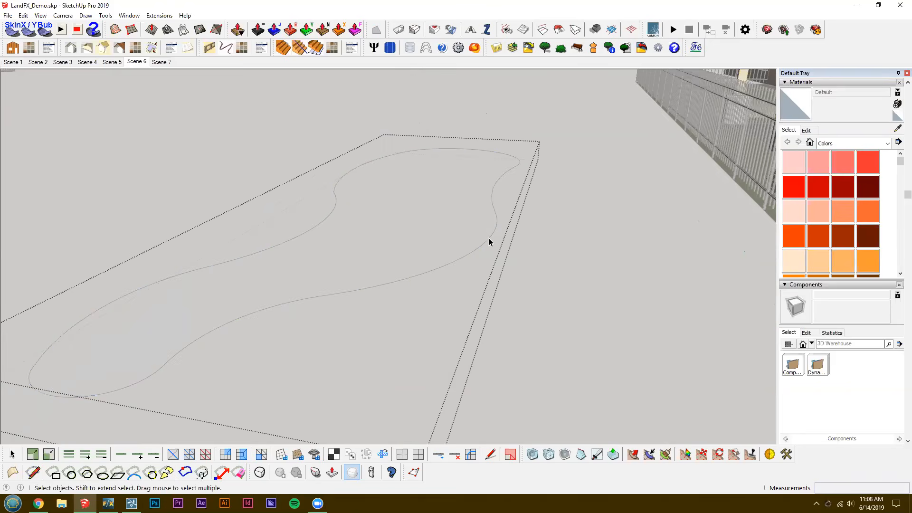
{"action": "left_click", "coordinate": [7, 35]}
{"action": "key", "text": "Return"}
{"action": "middle_click_drag", "start_coordinate": [204, 96], "coordinate": [51, 21]}
Generate a soap bubble from the coarser berm skin with a pressure of -5.0.
{"action": "left_click", "coordinate": [46, 32]}
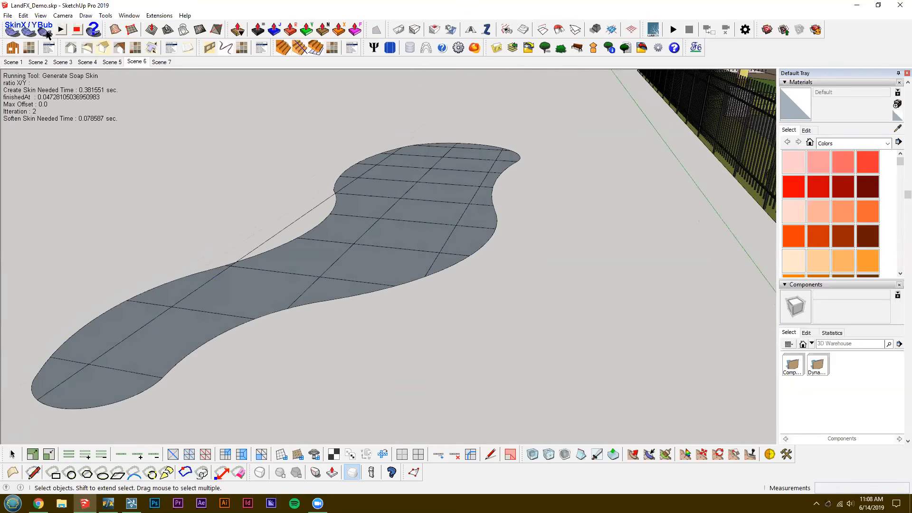
{"action": "left_click", "coordinate": [46, 32]}
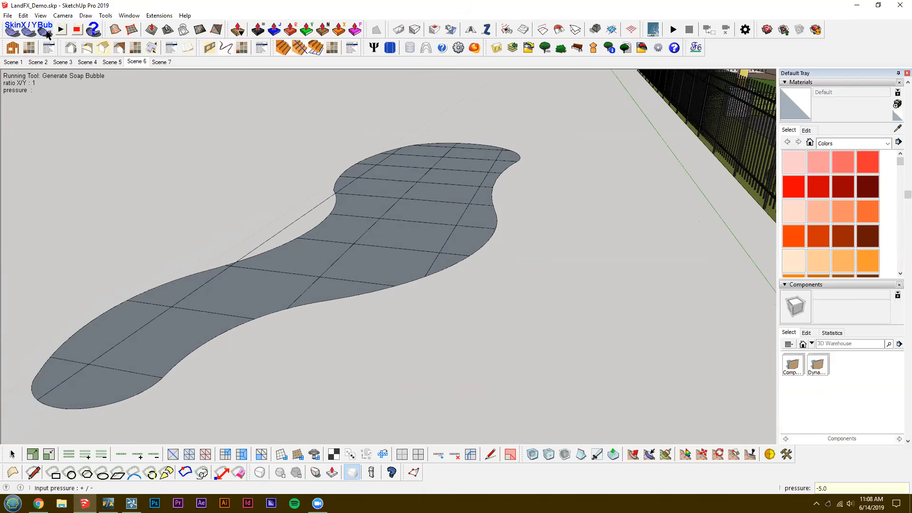
{"action": "key", "text": "Return"}
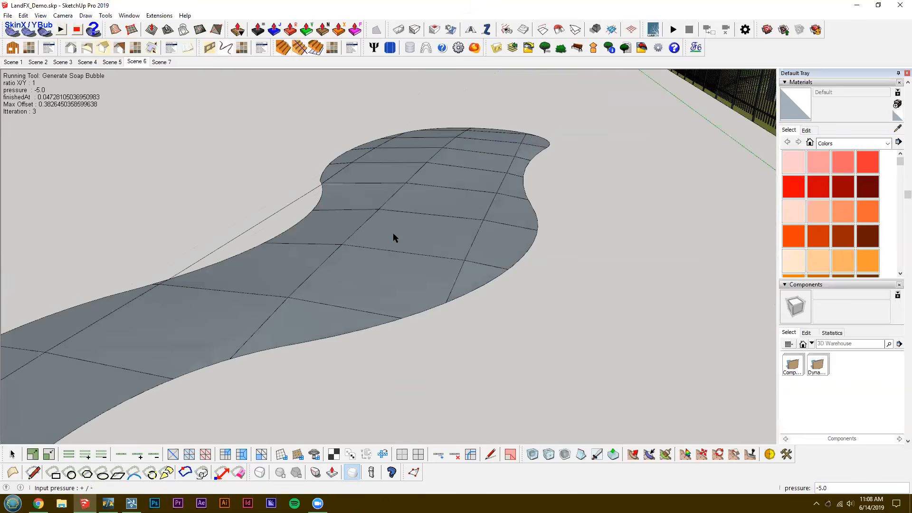
{"action": "scroll", "coordinate": [426, 281], "scroll_direction": "down", "scroll_amount": 3}
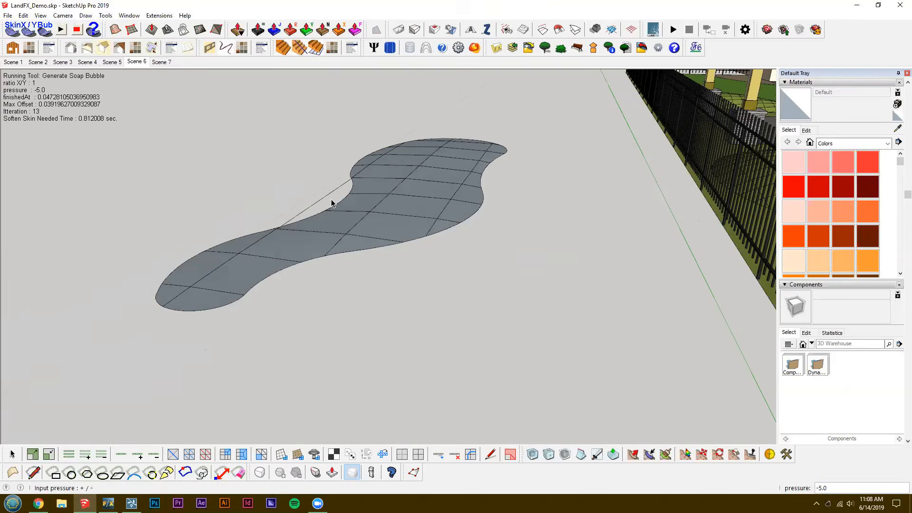
{"action": "scroll", "coordinate": [43, 33], "scroll_direction": "up", "scroll_amount": 1}
{"action": "middle_click_drag", "start_coordinate": [556, 219], "coordinate": [638, 293]}
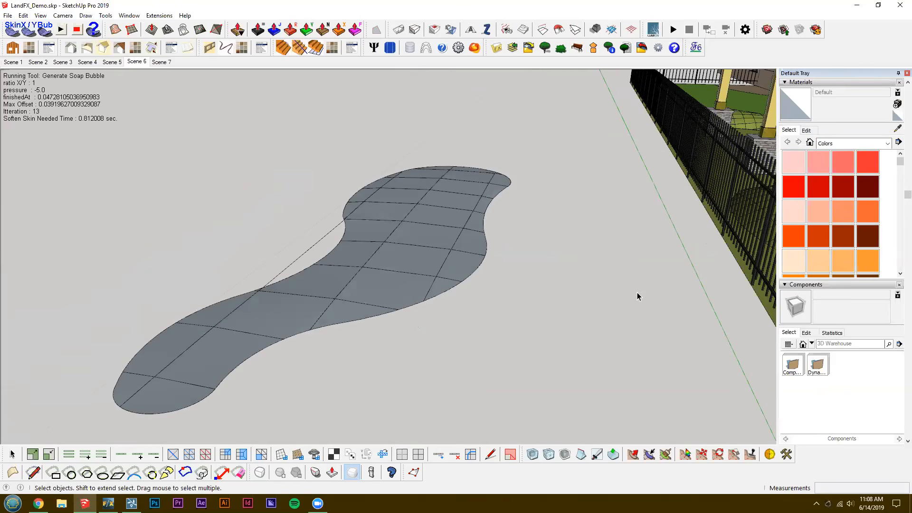
{"action": "middle_click_drag", "start_coordinate": [350, 289], "coordinate": [420, 214]}
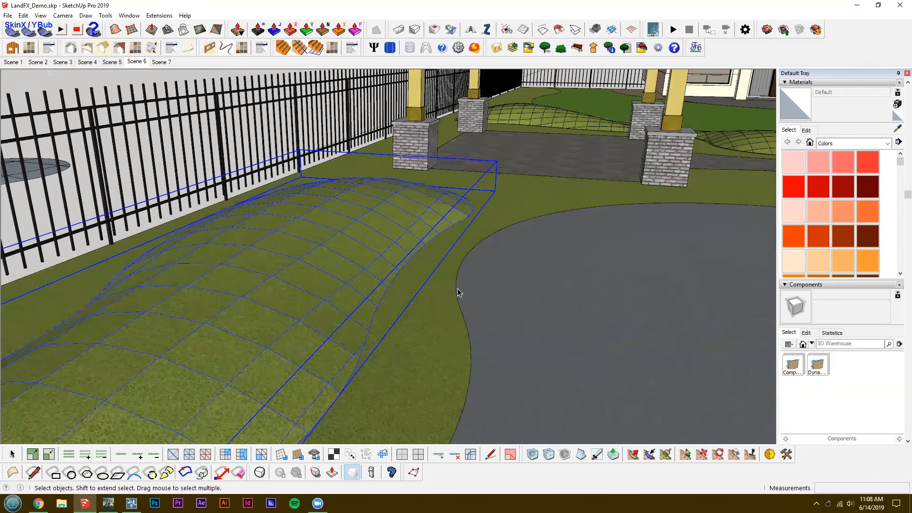
Show Scene 7 and examine the plant symbols placed around the berms, path and lawn.
{"action": "left_click", "coordinate": [160, 62]}
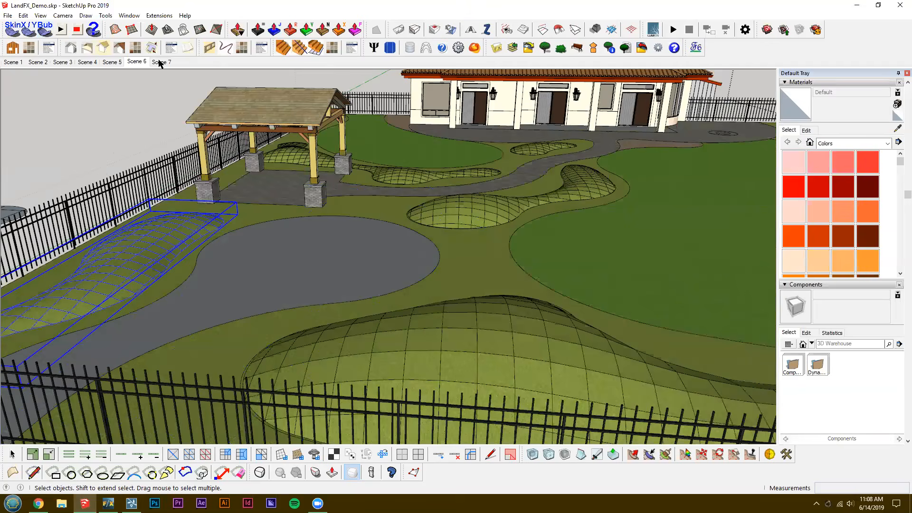
{"action": "left_click", "coordinate": [158, 61]}
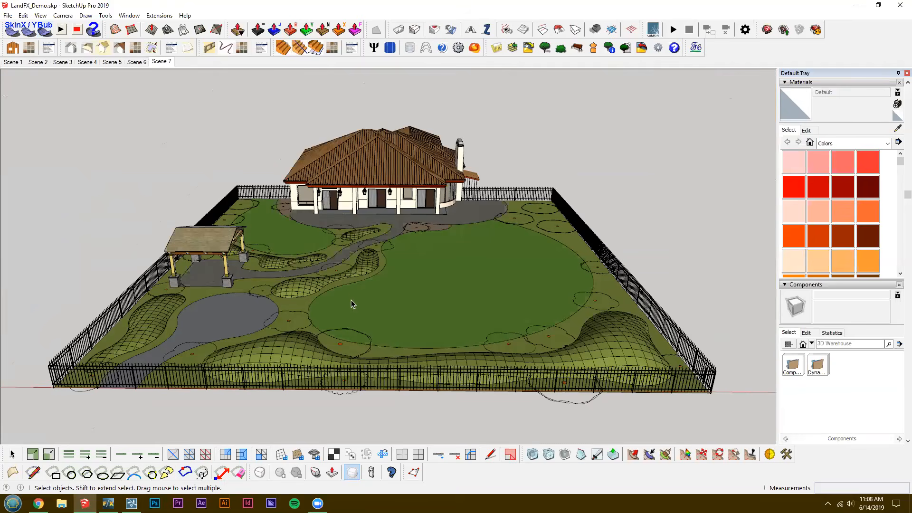
{"action": "scroll", "coordinate": [350, 295], "scroll_direction": "up", "scroll_amount": 3}
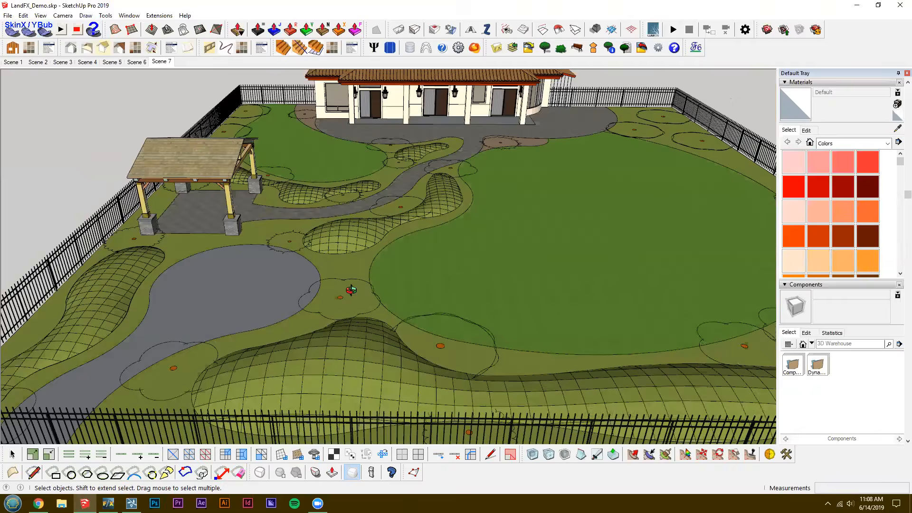
{"action": "scroll", "coordinate": [346, 299], "scroll_direction": "up", "scroll_amount": 3}
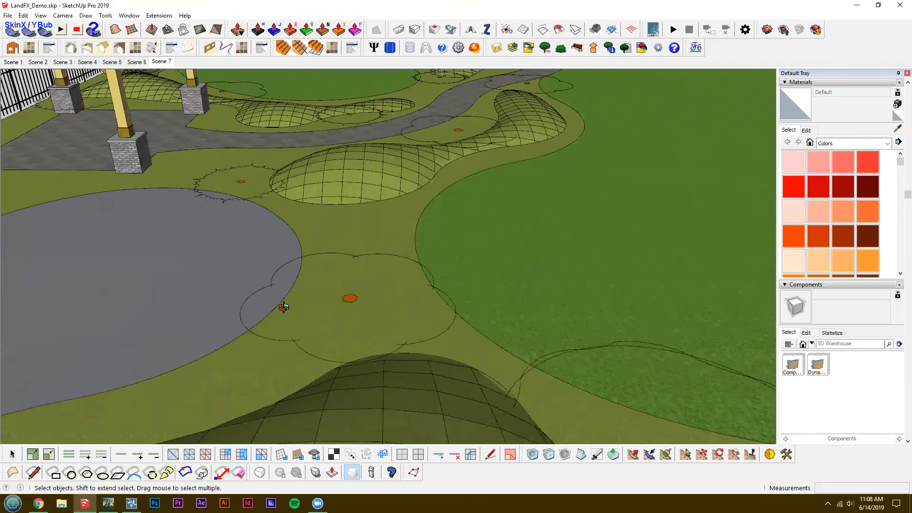
{"action": "scroll", "coordinate": [384, 328], "scroll_direction": "up", "scroll_amount": 1}
{"action": "scroll", "coordinate": [343, 238], "scroll_direction": "up", "scroll_amount": 1}
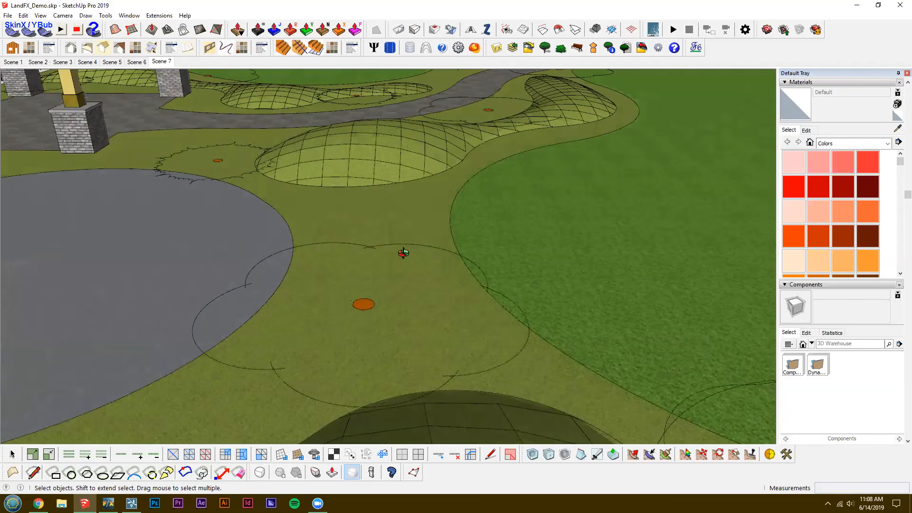
{"action": "scroll", "coordinate": [389, 300], "scroll_direction": "down", "scroll_amount": 4}
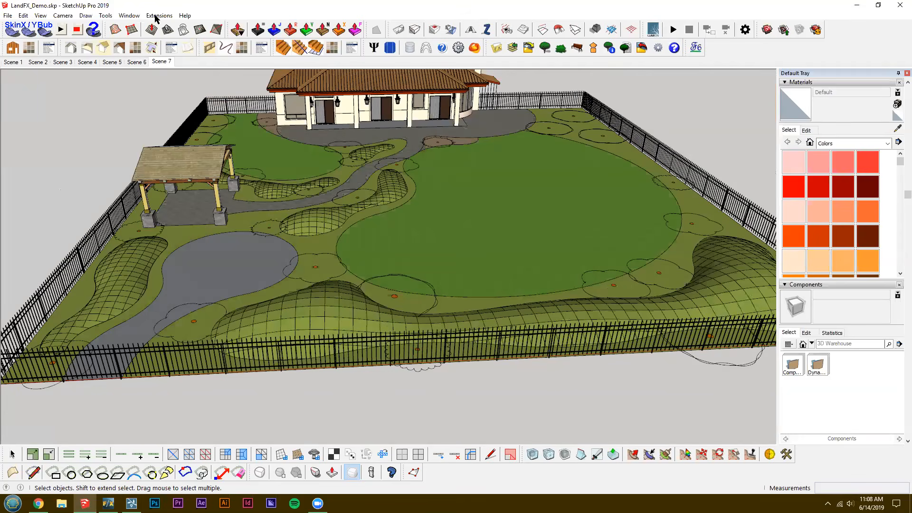
Look over the CleanUp³ extension commands and return to the Scene 7 overview of the site.
{"action": "left_click", "coordinate": [159, 15]}
{"action": "mouse_move", "coordinate": [210, 317]}
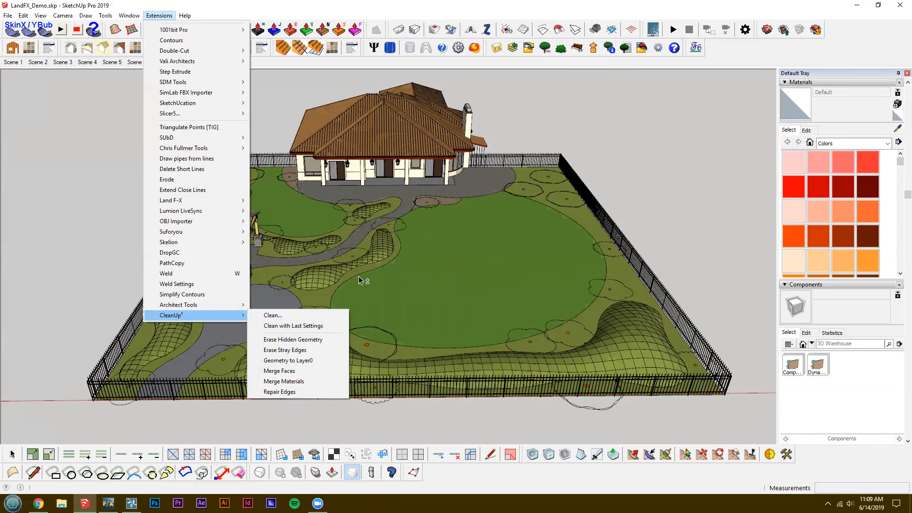
{"action": "left_click", "coordinate": [429, 251]}
{"action": "scroll", "coordinate": [457, 252], "scroll_direction": "up", "scroll_amount": 5}
{"action": "middle_click_drag", "start_coordinate": [456, 253], "coordinate": [401, 258]}
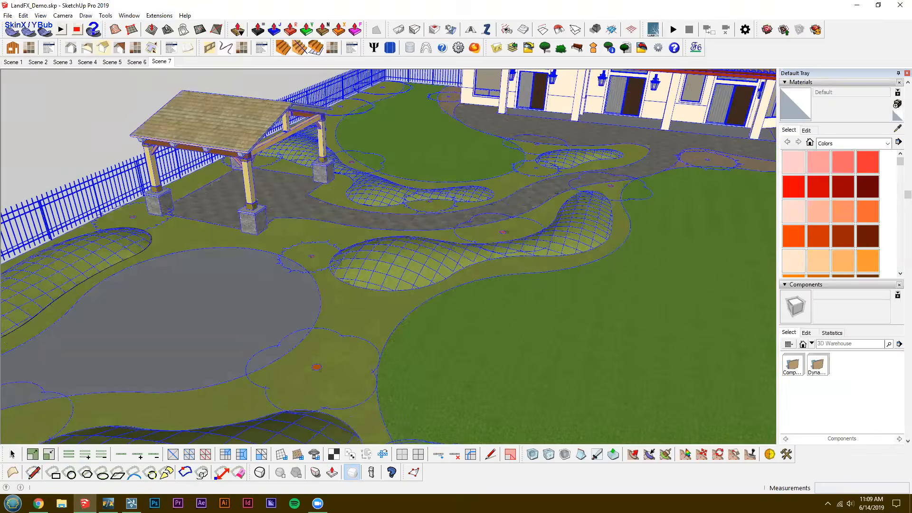
{"action": "left_click", "coordinate": [161, 62]}
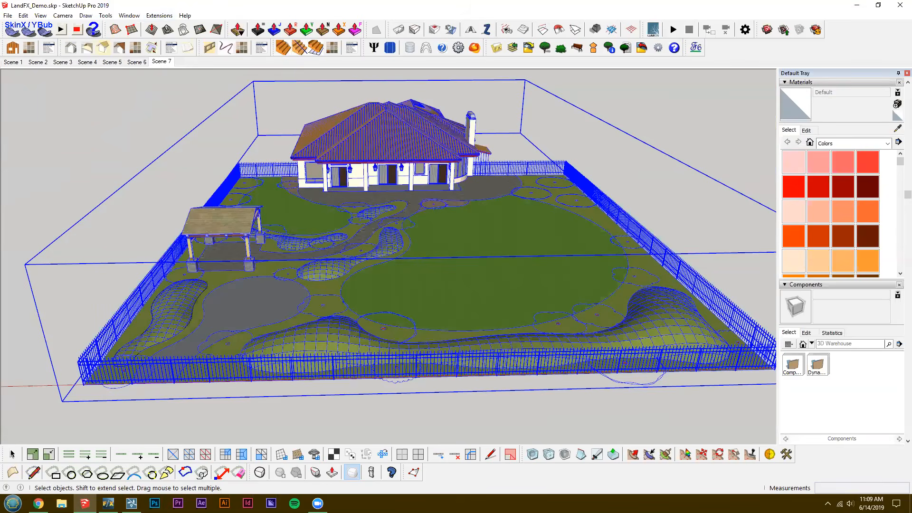
Switch to Lumion and import LandFX_DemoLumion.skp into a new Plain scene with edge import off.
{"action": "left_click", "coordinate": [131, 502]}
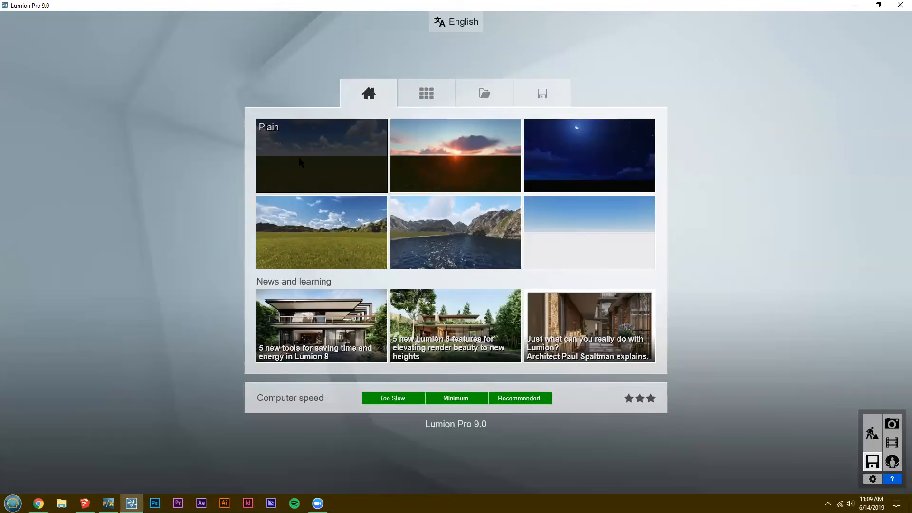
{"action": "left_click", "coordinate": [288, 178]}
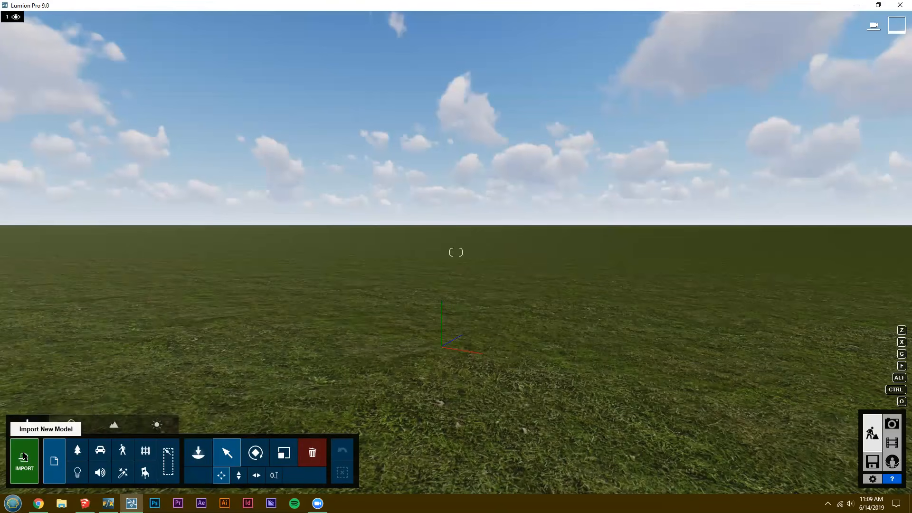
{"action": "left_click", "coordinate": [23, 457]}
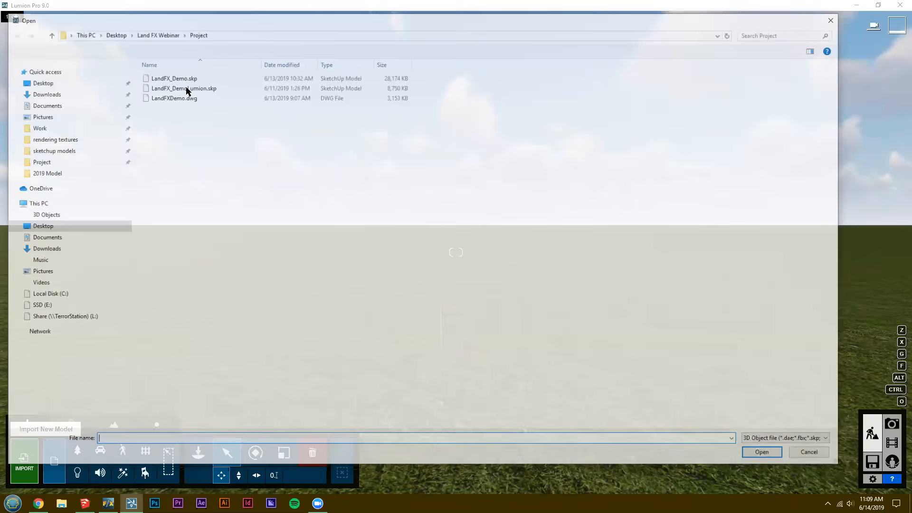
{"action": "left_click", "coordinate": [186, 88]}
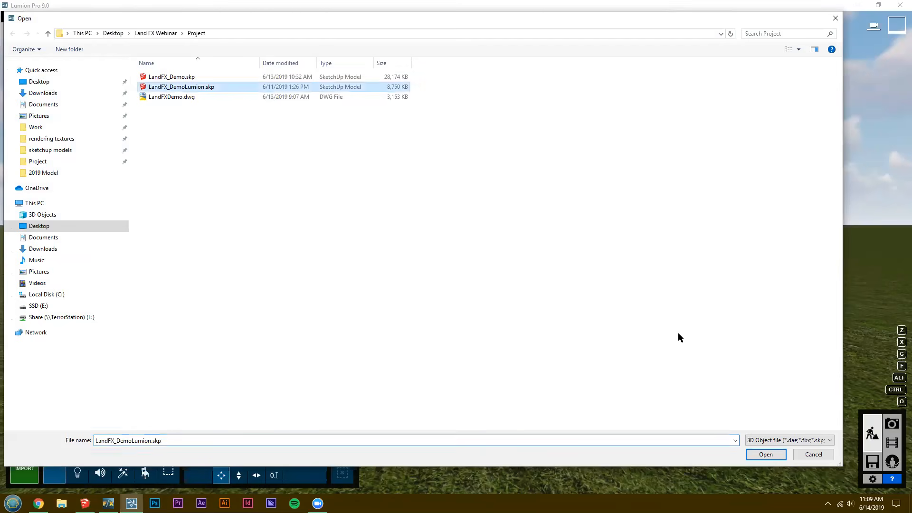
{"action": "left_click", "coordinate": [765, 455]}
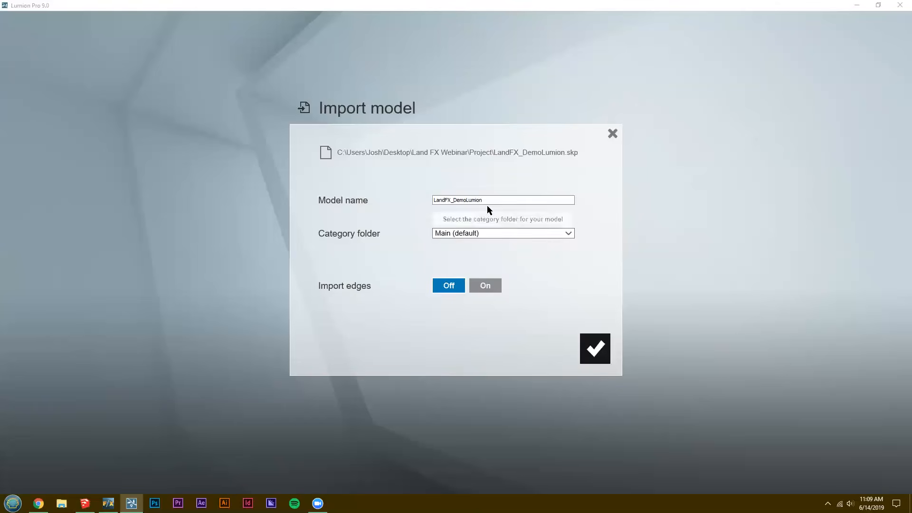
{"action": "left_click", "coordinate": [597, 347]}
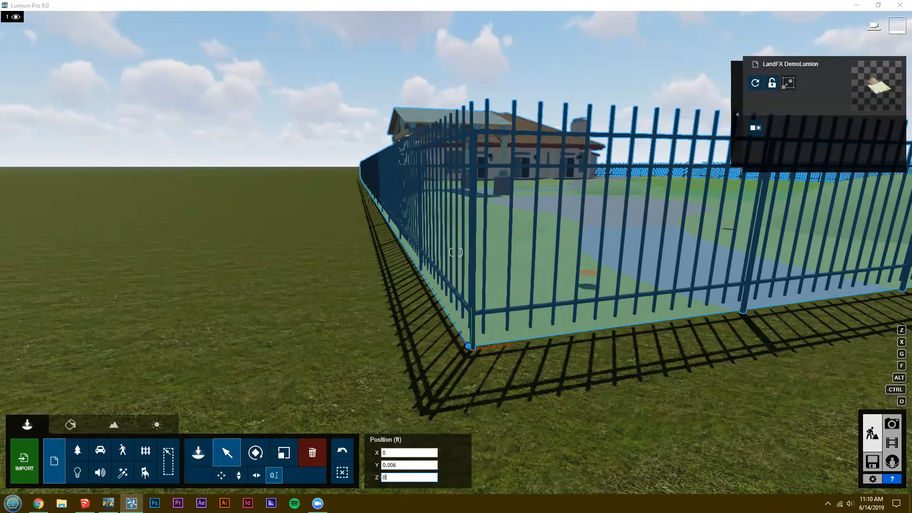
Set the imported site model's Y position to 10 ft.
{"action": "left_click", "coordinate": [409, 465]}
{"action": "type", "text": "10"}
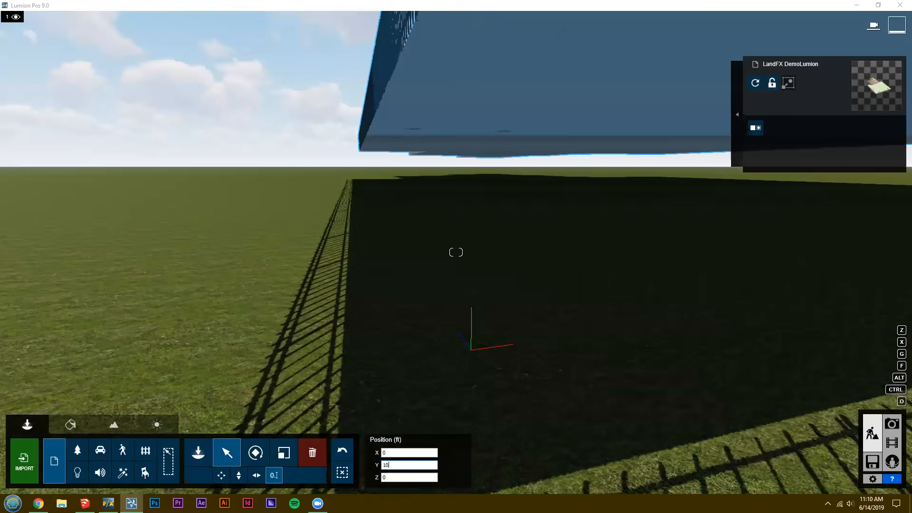
{"action": "key", "text": "Return"}
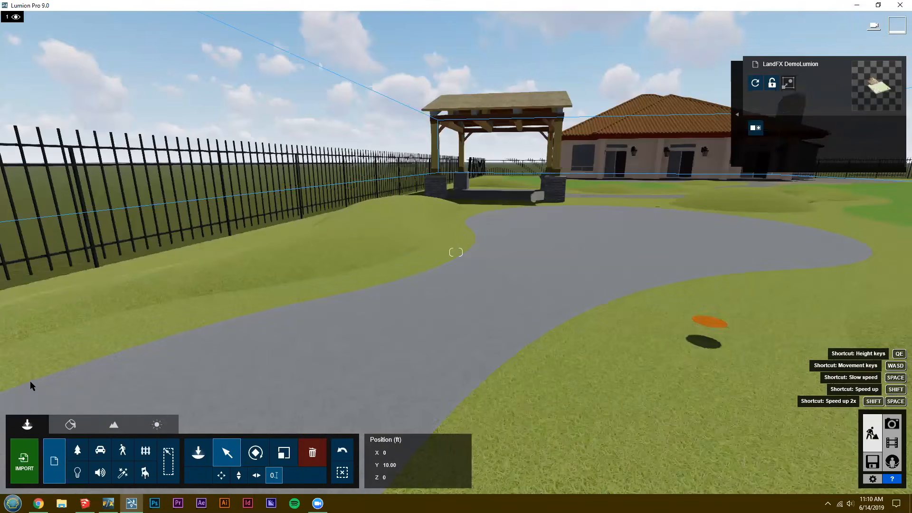
Start the Material Editor and choose the lawn surface beside the pavilion for material editing.
{"action": "left_click", "coordinate": [71, 424]}
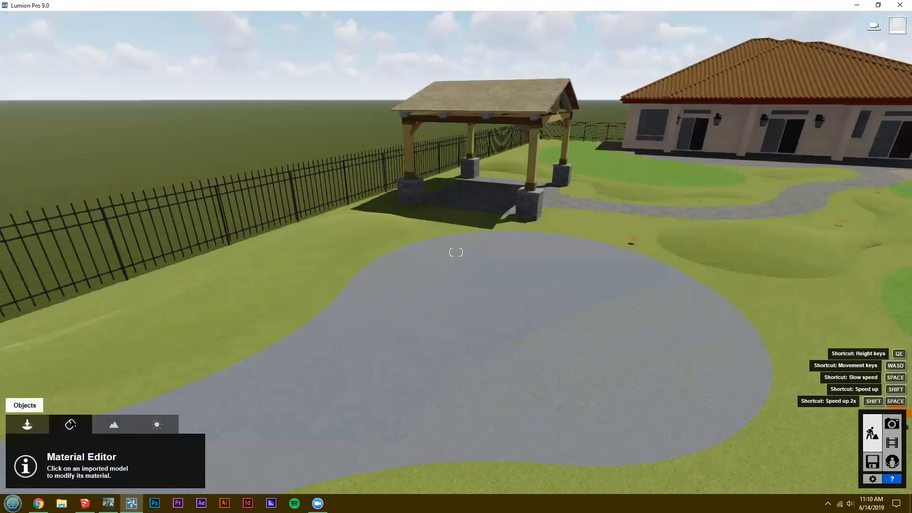
{"action": "left_click", "coordinate": [27, 425]}
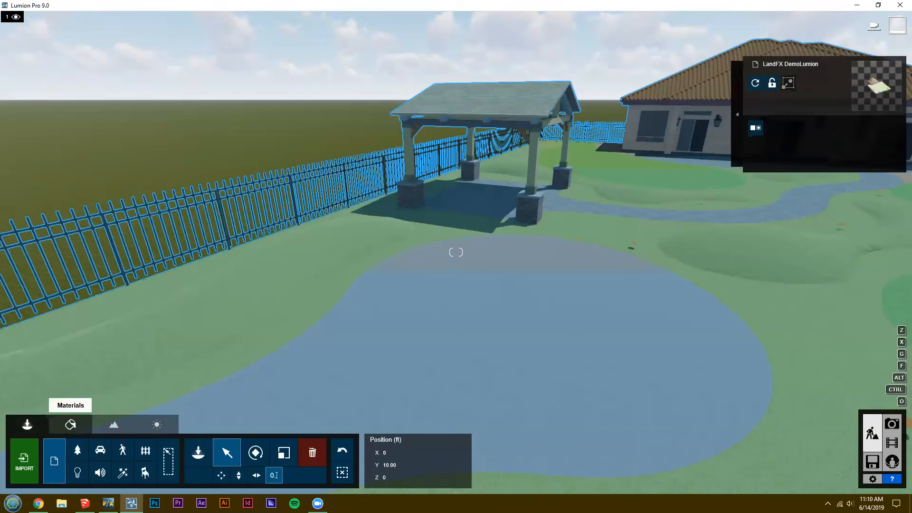
{"action": "left_click", "coordinate": [70, 425]}
{"action": "key", "text": "w"}
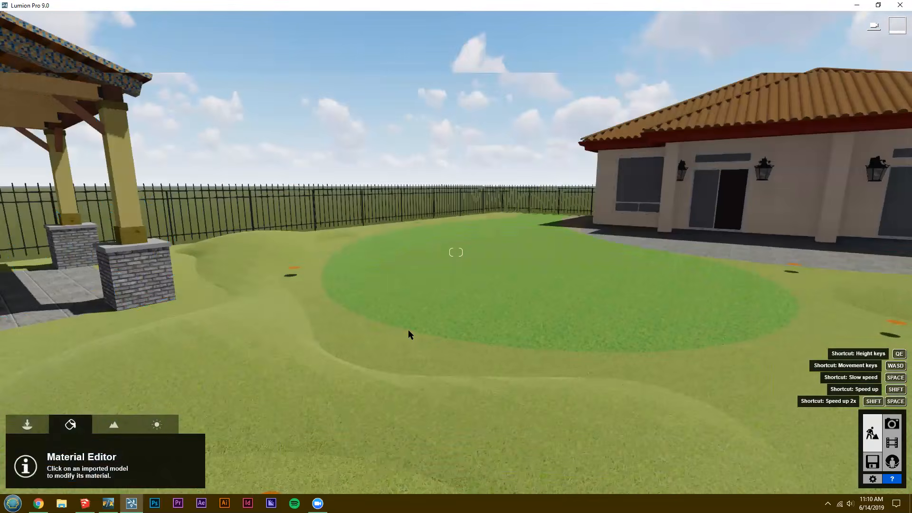
{"action": "key", "text": "w"}
{"action": "right_click_drag", "start_coordinate": [412, 331], "coordinate": [289, 358]}
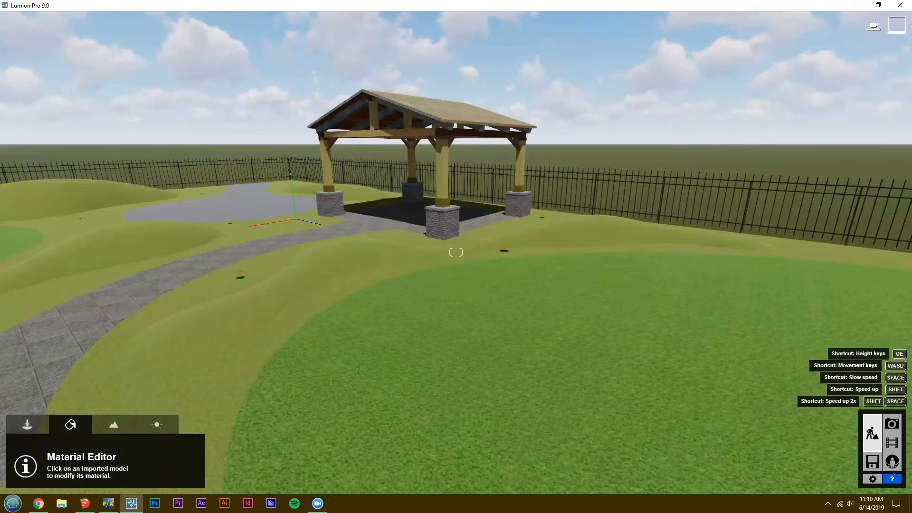
{"action": "left_click", "coordinate": [245, 288]}
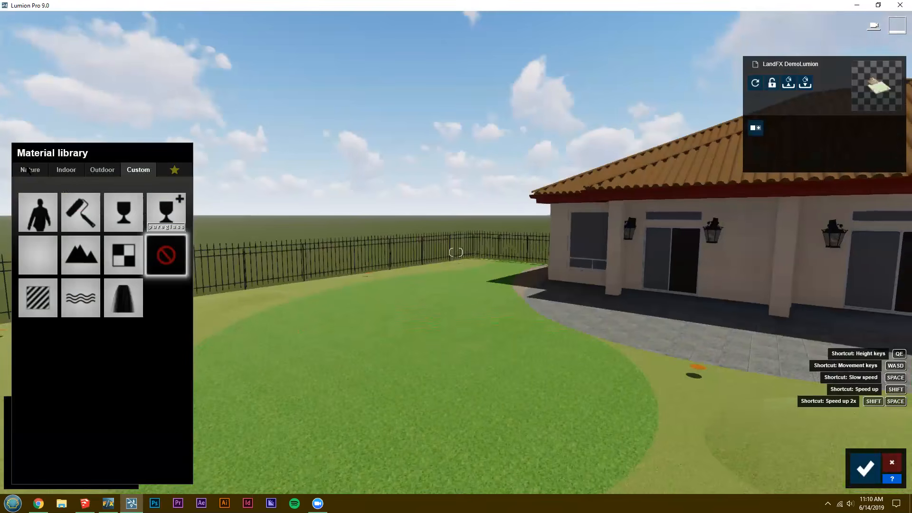
Apply a dark green ground material from the Nature library to the lawn.
{"action": "left_click", "coordinate": [29, 170]}
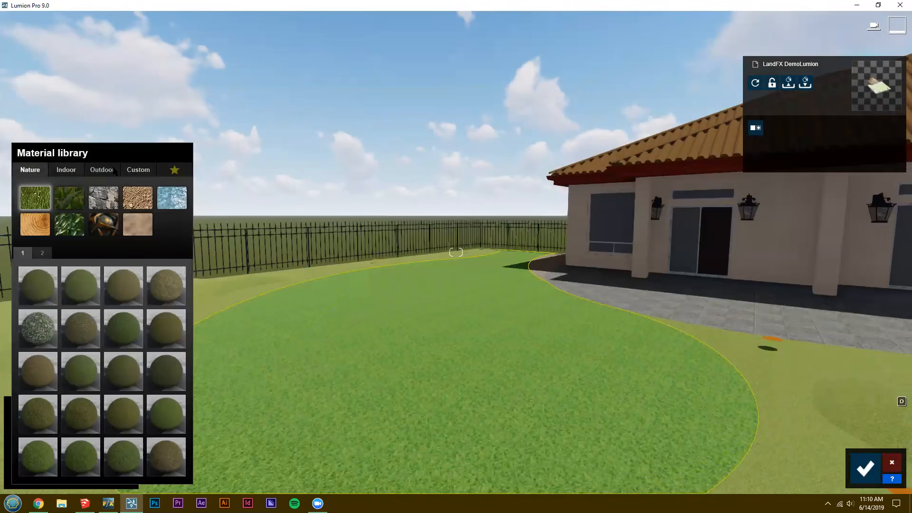
{"action": "left_click", "coordinate": [76, 172]}
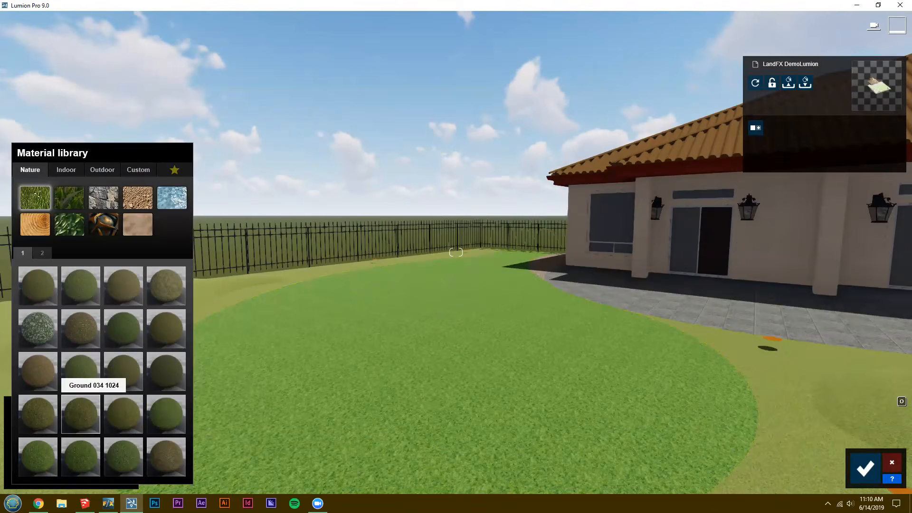
{"action": "right_click_drag", "start_coordinate": [567, 345], "coordinate": [480, 399]}
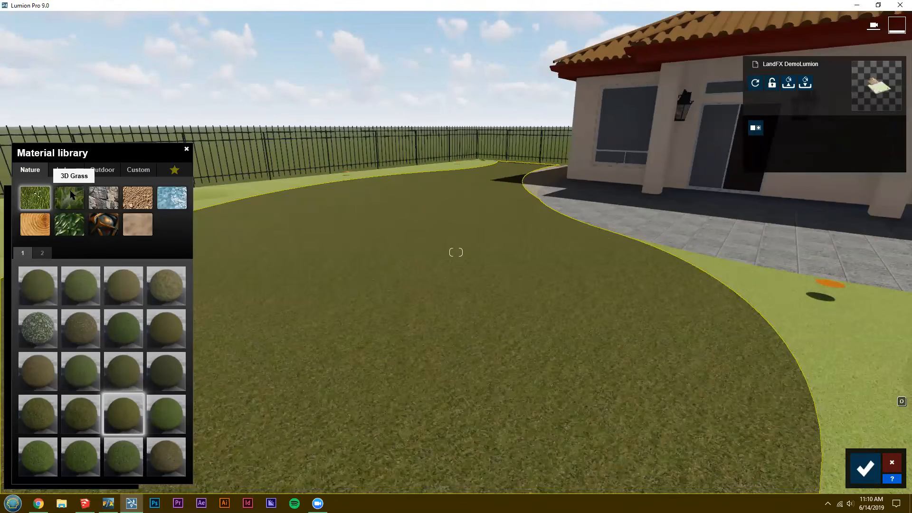
Replace the lawn's flat ground material with the Clean Cut Grass 3D grass from the Nature library.
{"action": "left_click", "coordinate": [70, 195]}
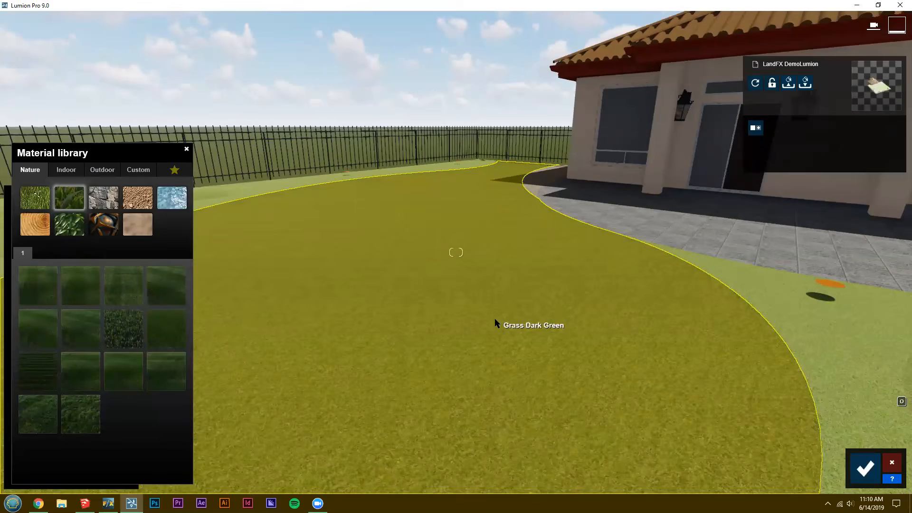
{"action": "key", "text": "s"}
{"action": "right_click_drag", "start_coordinate": [533, 326], "coordinate": [584, 322]}
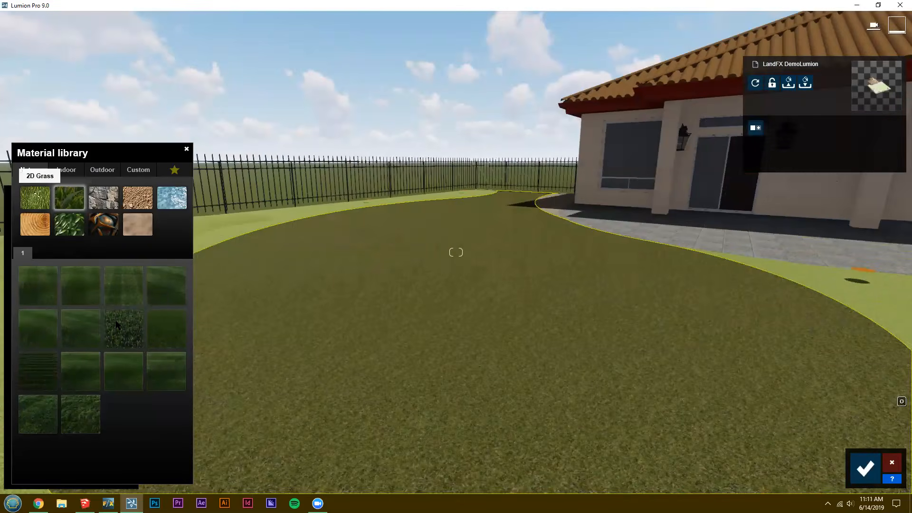
{"action": "left_click", "coordinate": [117, 325]}
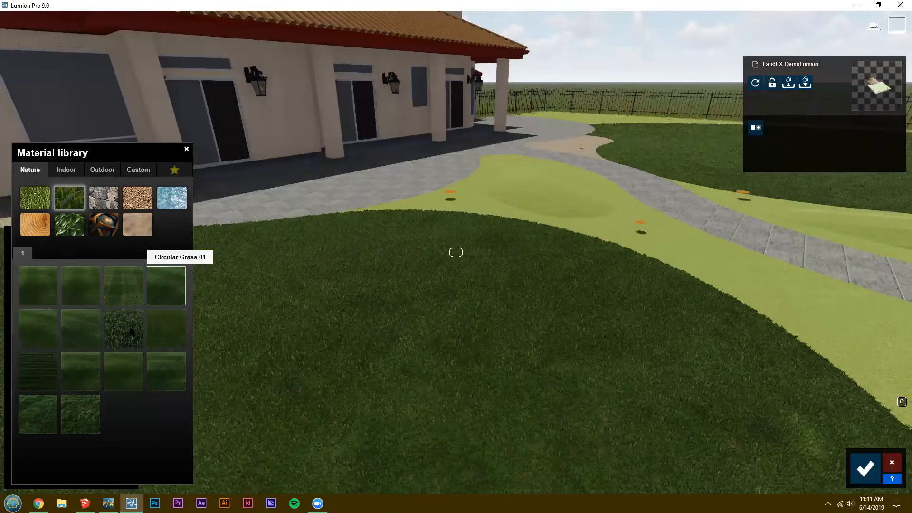
{"action": "left_click", "coordinate": [126, 329]}
{"action": "right_click_drag", "start_coordinate": [405, 286], "coordinate": [464, 237]}
{"action": "right_click_drag", "start_coordinate": [369, 270], "coordinate": [266, 273]}
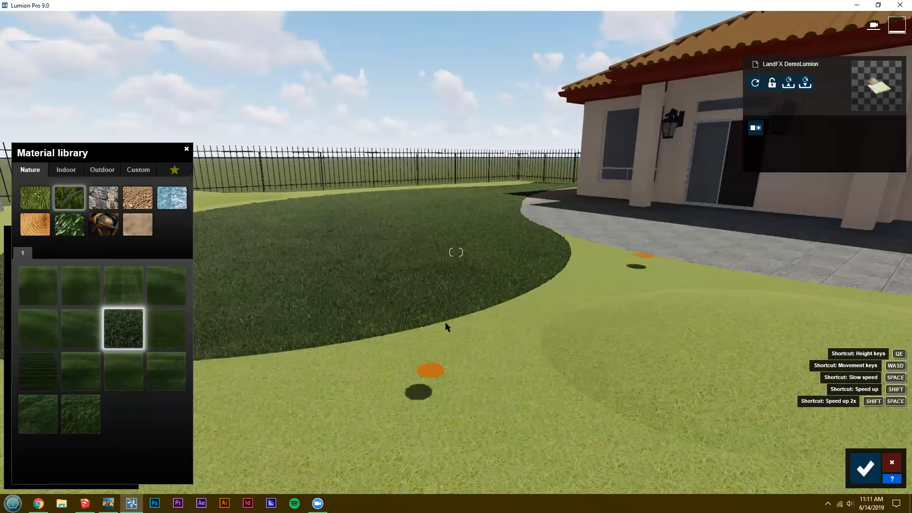
Apply the Wild Grass 01 3D grass material to the bermed planting areas around the walkway and save the material changes.
{"action": "right_click_drag", "start_coordinate": [446, 322], "coordinate": [426, 288]}
{"action": "key", "text": "s"}
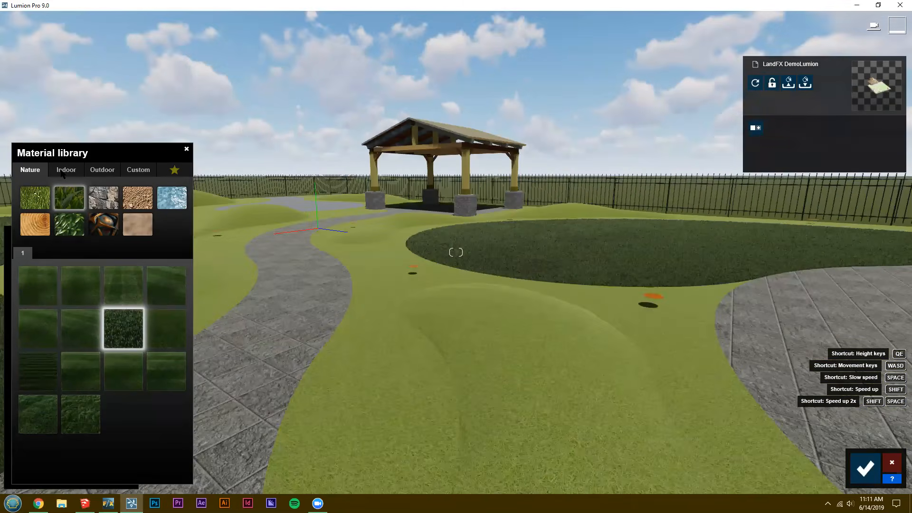
{"action": "left_click", "coordinate": [32, 171]}
{"action": "left_click", "coordinate": [63, 199]}
{"action": "left_click", "coordinate": [38, 408]}
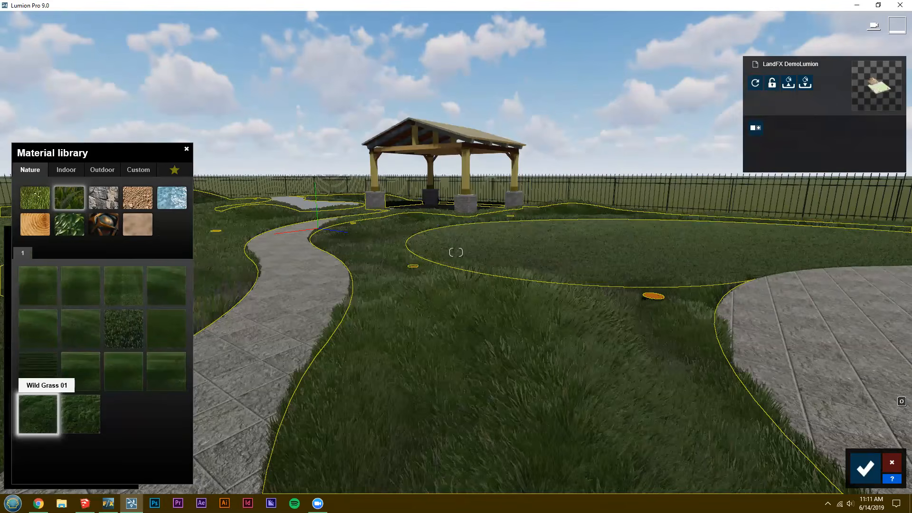
{"action": "key", "text": "w"}
{"action": "right_click_drag", "start_coordinate": [494, 309], "coordinate": [525, 290]}
{"action": "key", "text": "w"}
{"action": "key", "text": "s"}
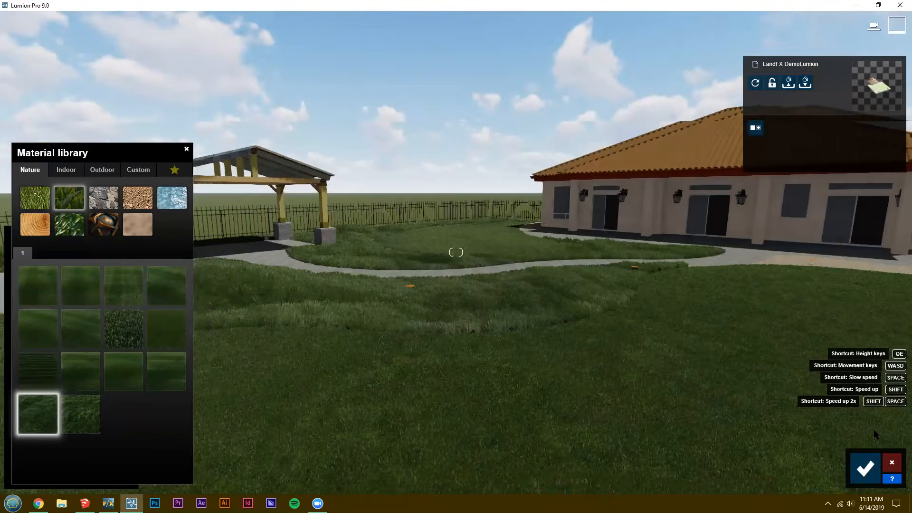
{"action": "left_click", "coordinate": [859, 462]}
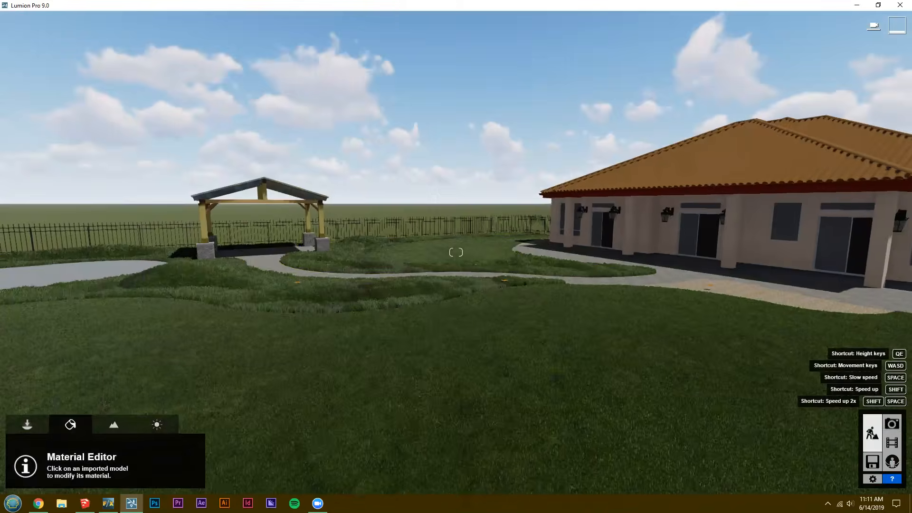
Assign the Custom library's Landscape material to the lawn surfaces.
{"action": "key", "text": "a"}
{"action": "key", "text": "w"}
{"action": "right_click_drag", "start_coordinate": [516, 321], "coordinate": [551, 329]}
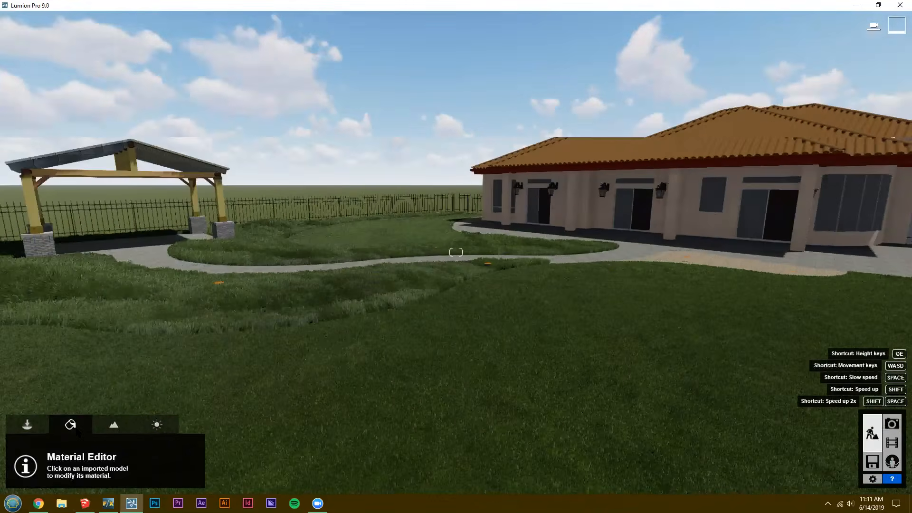
{"action": "key", "text": "w"}
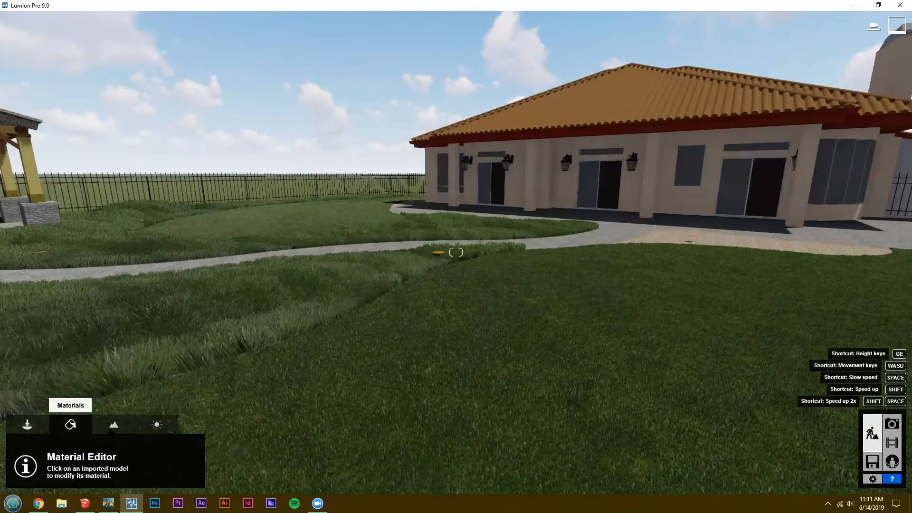
{"action": "left_click", "coordinate": [114, 424]}
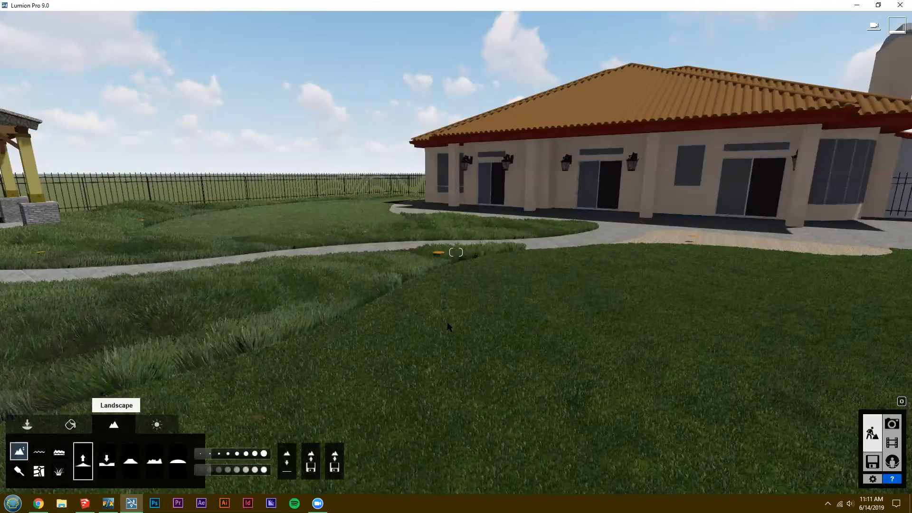
{"action": "left_click", "coordinate": [70, 424]}
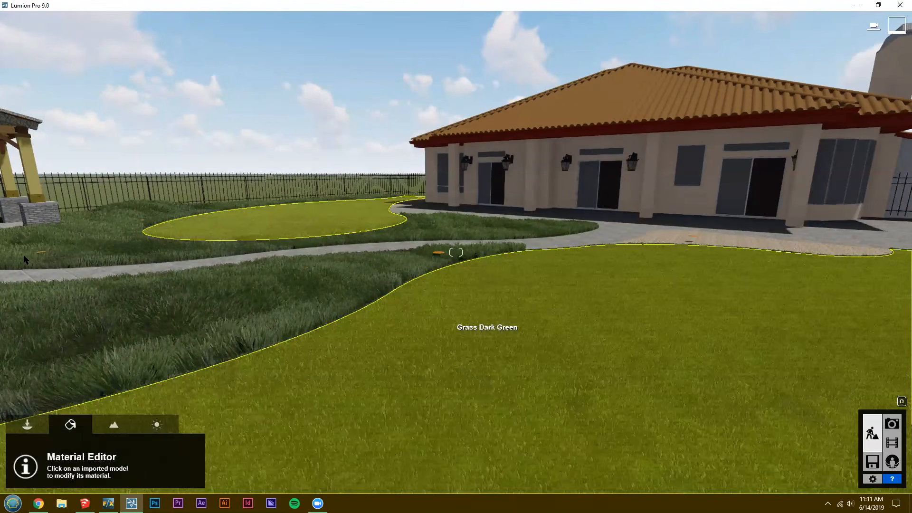
{"action": "left_click", "coordinate": [80, 265]}
{"action": "left_click", "coordinate": [138, 169]}
{"action": "left_click", "coordinate": [82, 249]}
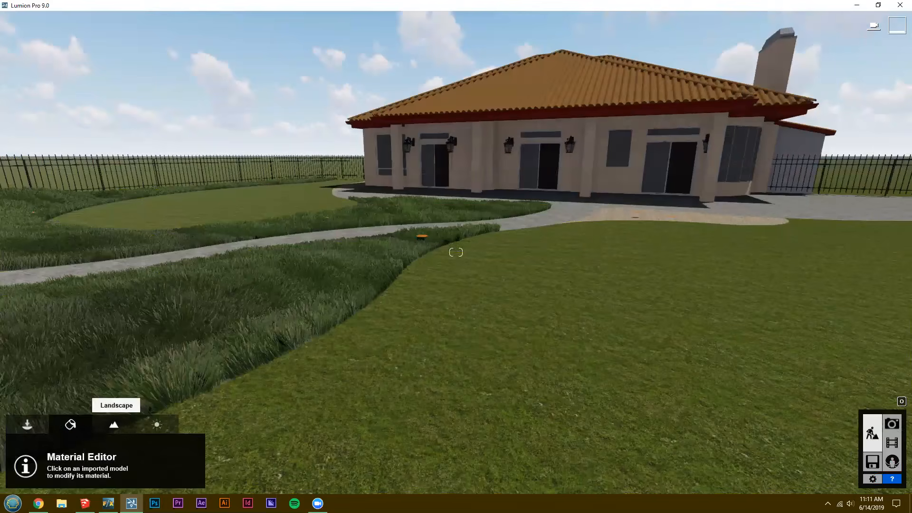
Examine how the terrain sculpting brush covers the lawn in landscape mode, without altering the terrain.
{"action": "left_click", "coordinate": [114, 424]}
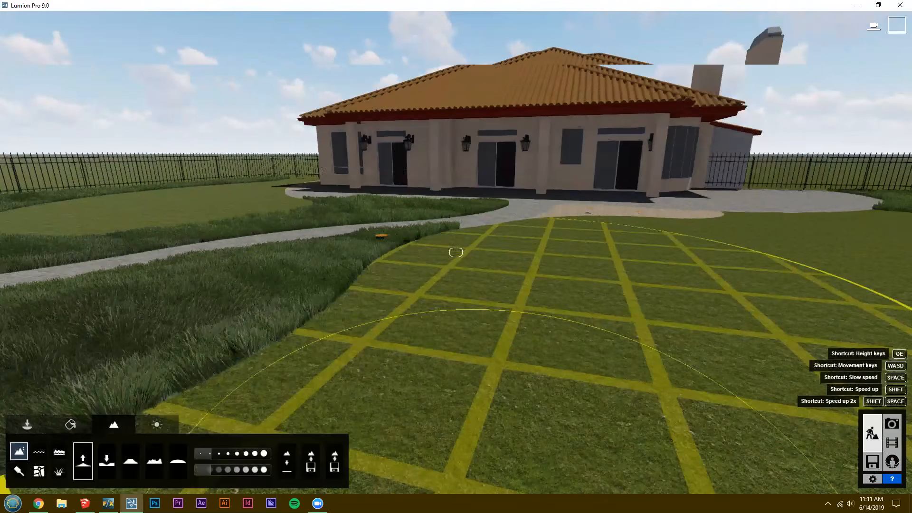
{"action": "right_click_drag", "start_coordinate": [496, 270], "coordinate": [518, 259]}
{"action": "key", "text": "w"}
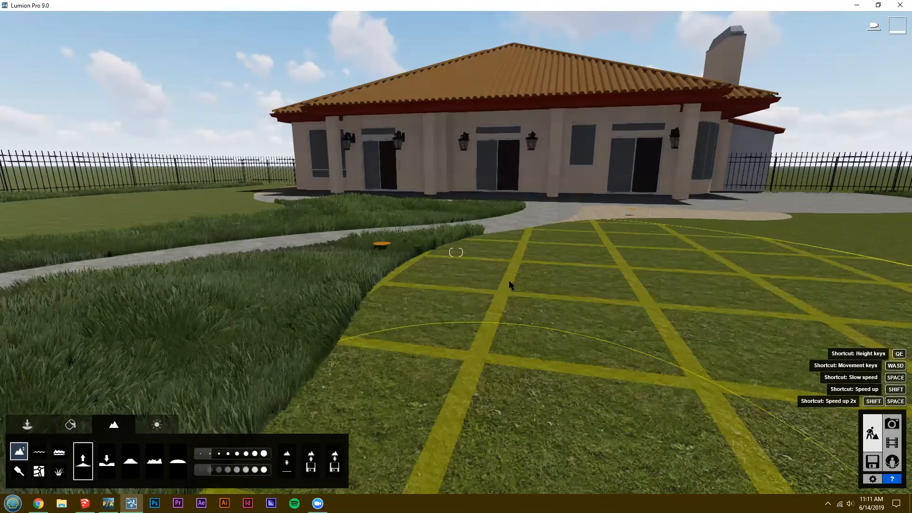
{"action": "key", "text": "w"}
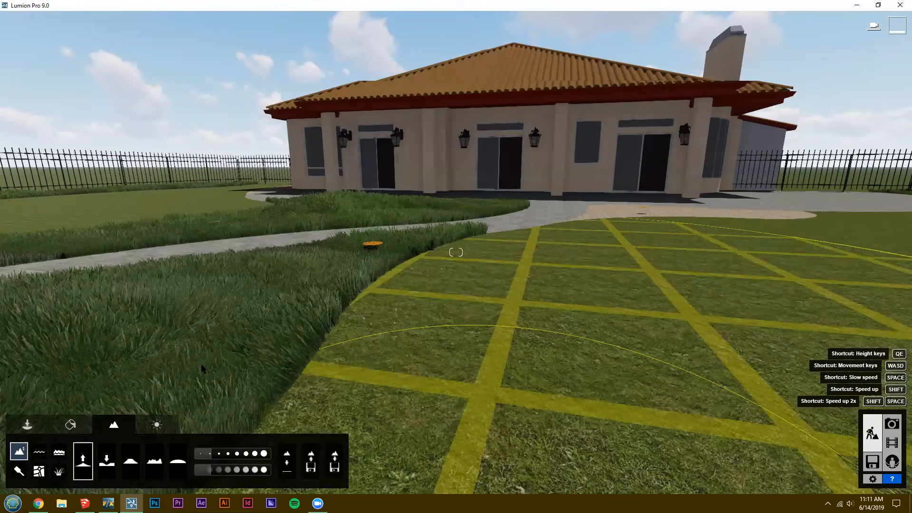
{"action": "right_click_drag", "start_coordinate": [454, 266], "coordinate": [451, 297]}
{"action": "key", "text": "s"}
{"action": "key", "text": "s"}
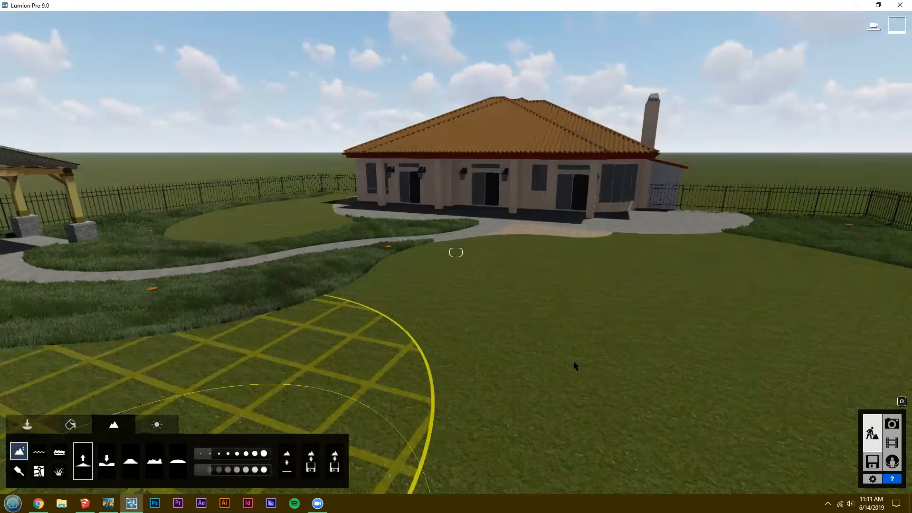
Change the lawn surfaces from the Landscape material back to the Clean Cut Grass 3D grass.
{"action": "left_click", "coordinate": [70, 425]}
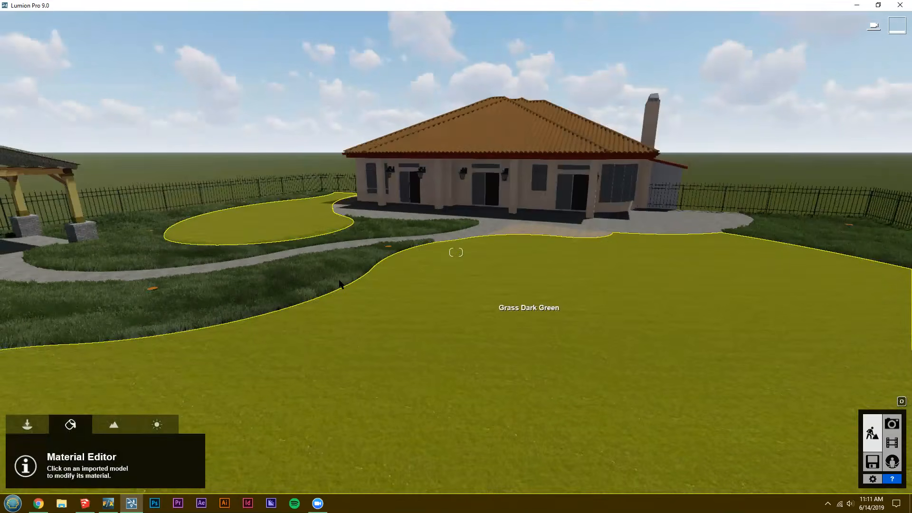
{"action": "left_click", "coordinate": [407, 279]}
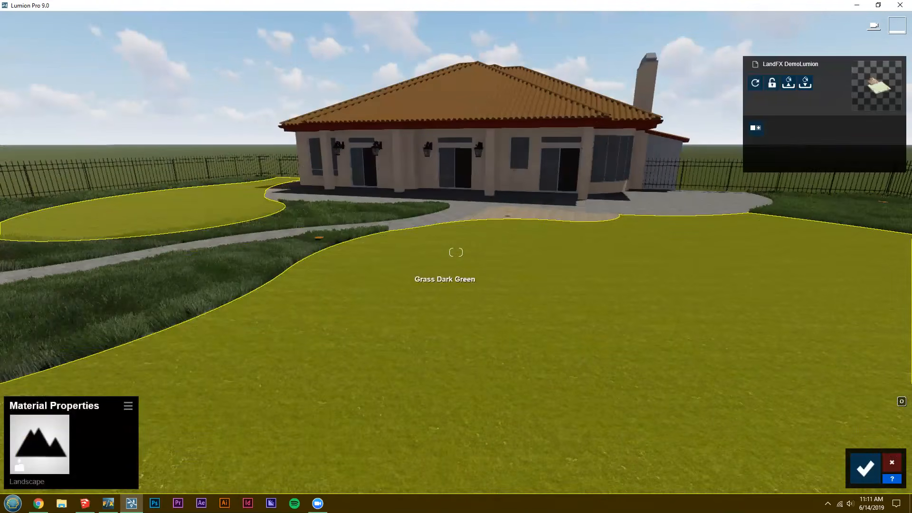
{"action": "right_click_drag", "start_coordinate": [472, 272], "coordinate": [489, 271]}
{"action": "key", "text": "a"}
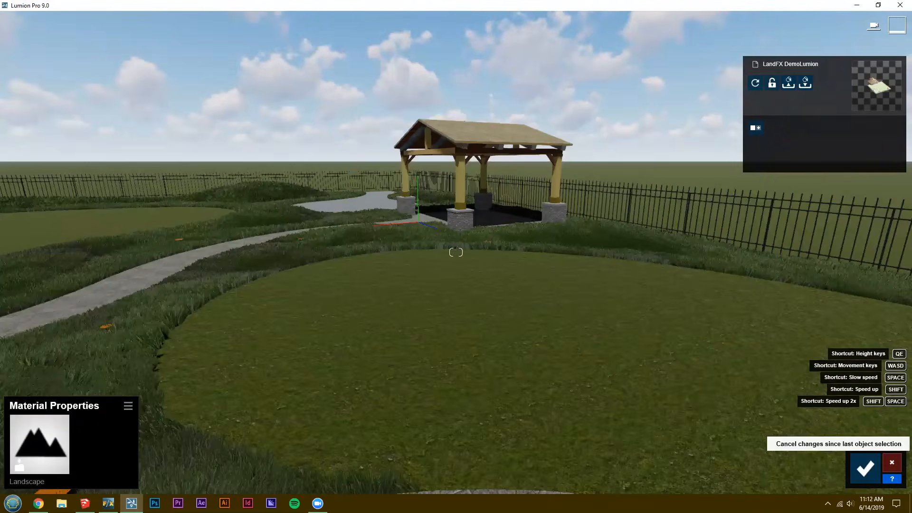
{"action": "left_click", "coordinate": [251, 297]}
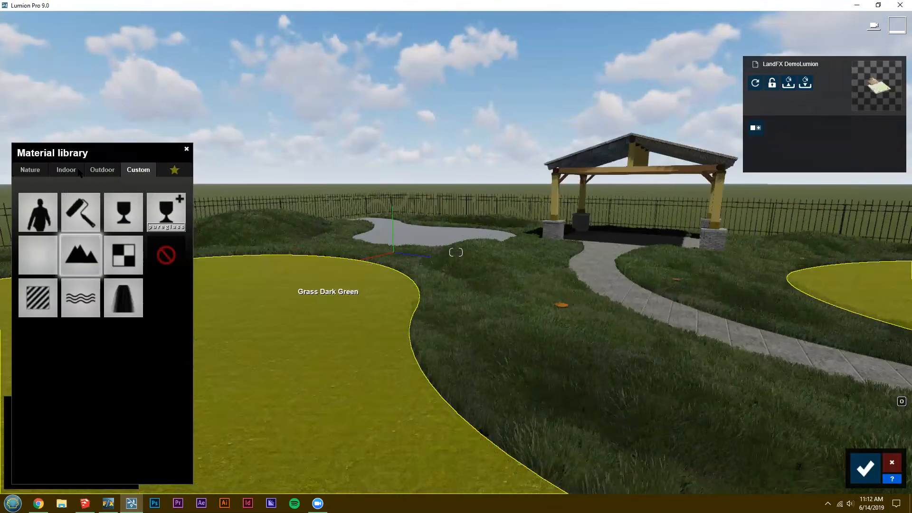
{"action": "left_click", "coordinate": [40, 444]}
{"action": "left_click", "coordinate": [29, 170]}
{"action": "left_click", "coordinate": [69, 197]}
{"action": "left_click", "coordinate": [128, 334]}
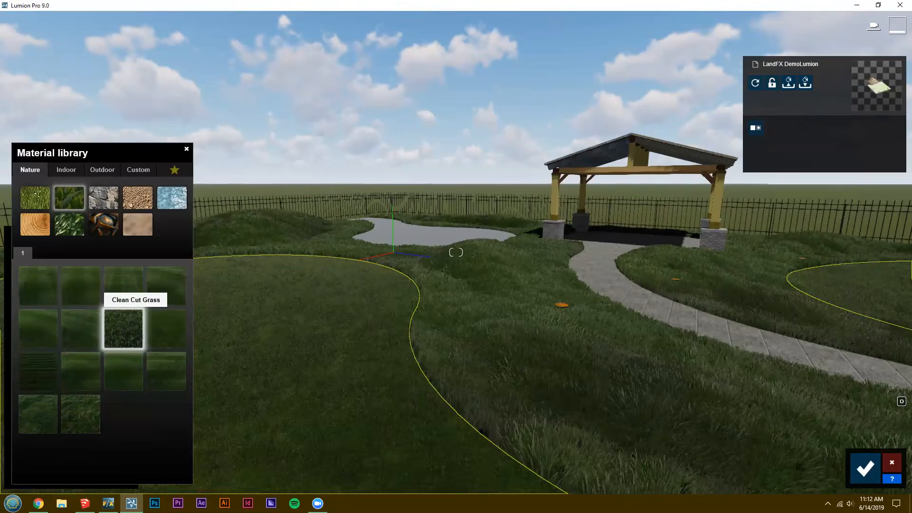
Apply a herringbone Poliigon paver material from the Outdoor library to the walkway and patio after trying other paving patterns.
{"action": "right_click_drag", "start_coordinate": [466, 307], "coordinate": [113, 172]}
{"action": "key", "text": "s"}
{"action": "key", "text": "d"}
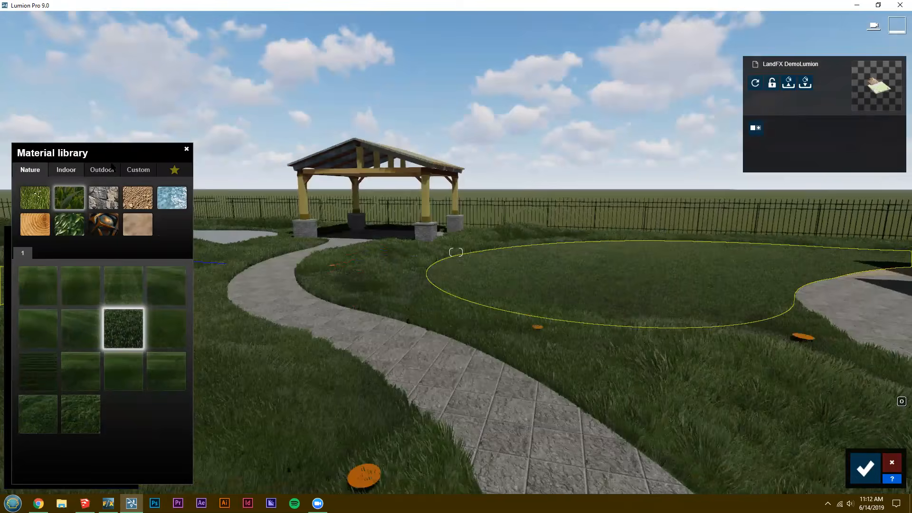
{"action": "left_click", "coordinate": [102, 170]}
{"action": "left_click", "coordinate": [139, 170]}
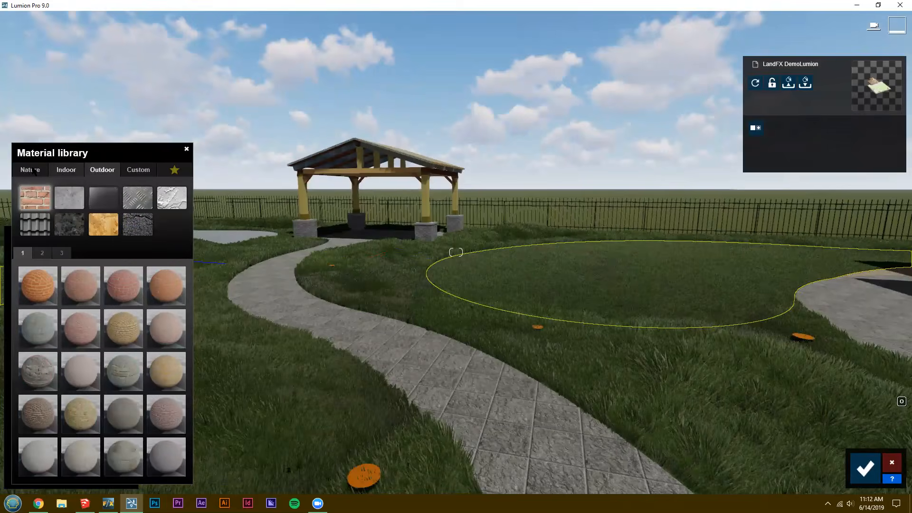
{"action": "left_click", "coordinate": [69, 170]}
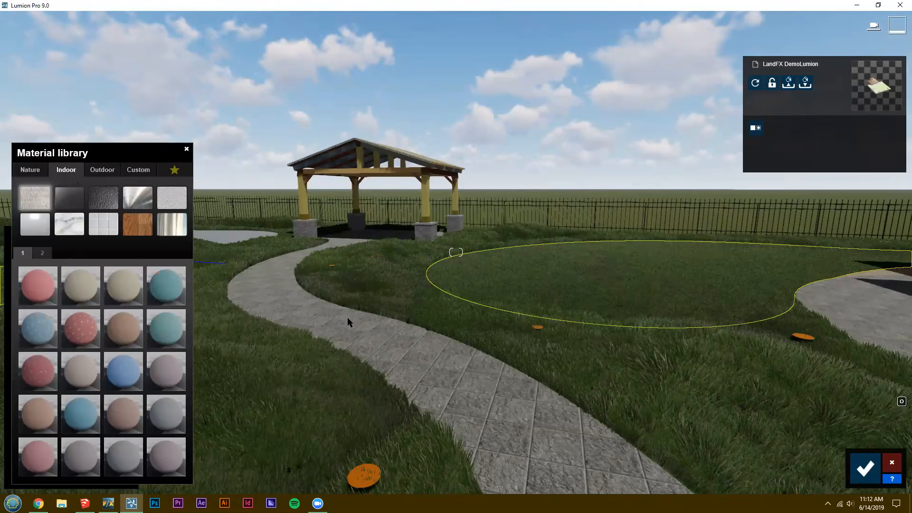
{"action": "left_click", "coordinate": [393, 353]}
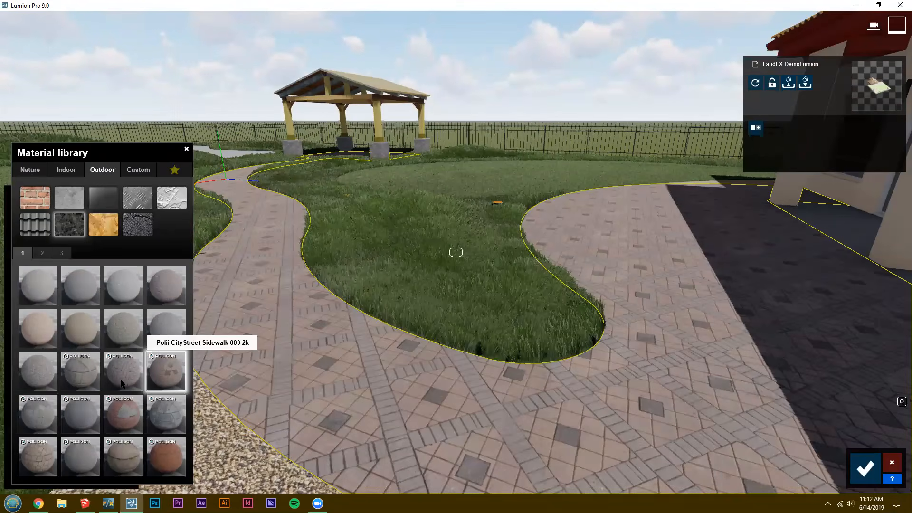
{"action": "left_click", "coordinate": [123, 415]}
{"action": "left_click", "coordinate": [166, 415]}
{"action": "left_click", "coordinate": [123, 372]}
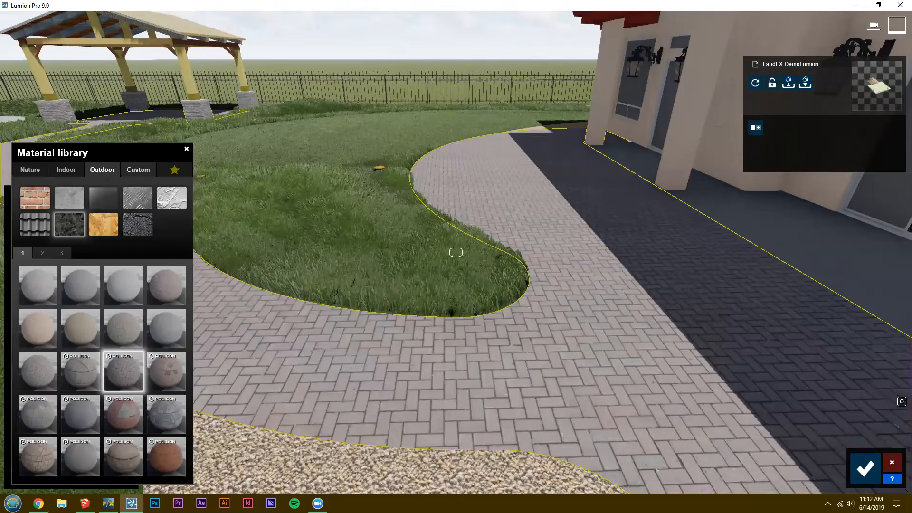
Apply the Polii Concrete 19 2k material from the Outdoor library to the slab along the house wall.
{"action": "left_click", "coordinate": [138, 169]}
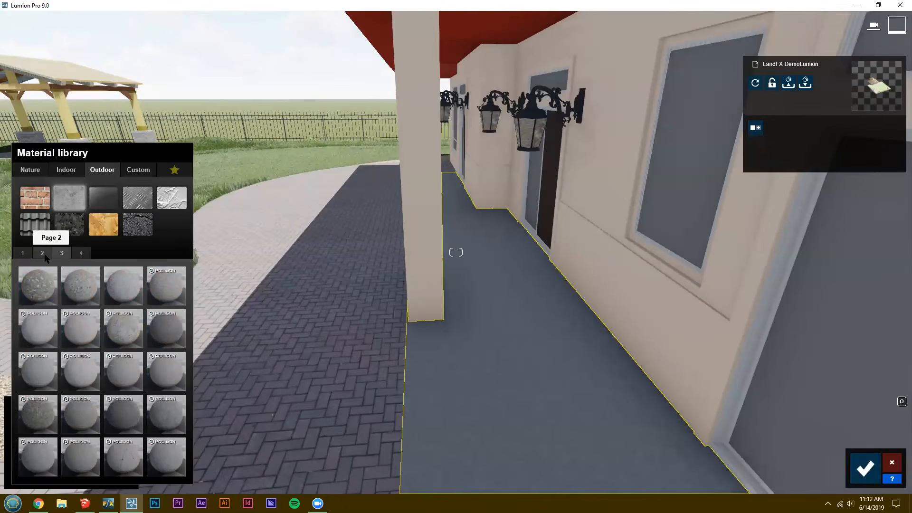
{"action": "left_click", "coordinate": [62, 253]}
{"action": "left_click", "coordinate": [84, 418]}
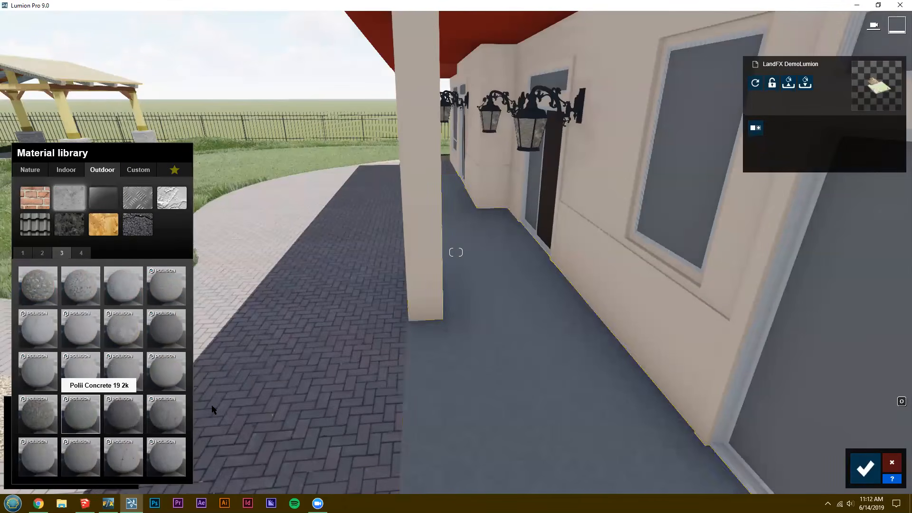
Apply the Polii Wood PlanksWorn 023 VAR1 3K material to the mosaic-textured rafters of the pavilion roof.
{"action": "key", "text": "a"}
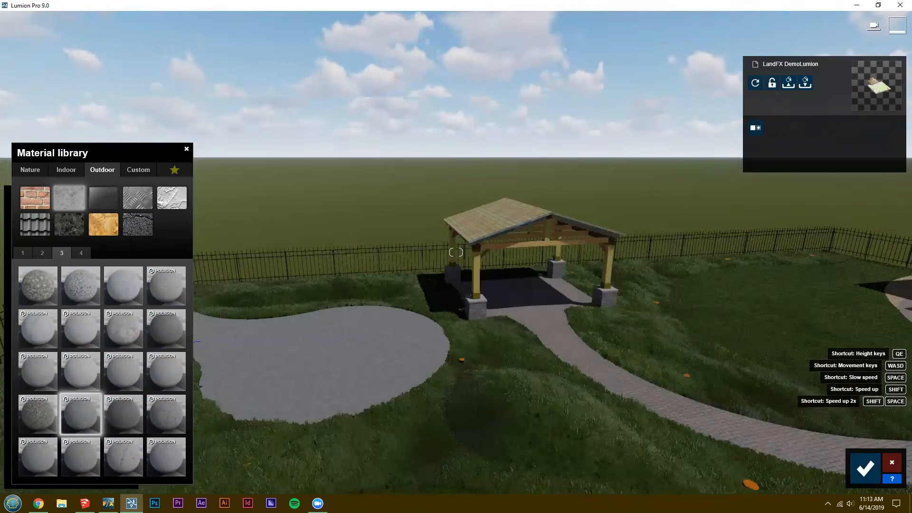
{"action": "key", "text": "w"}
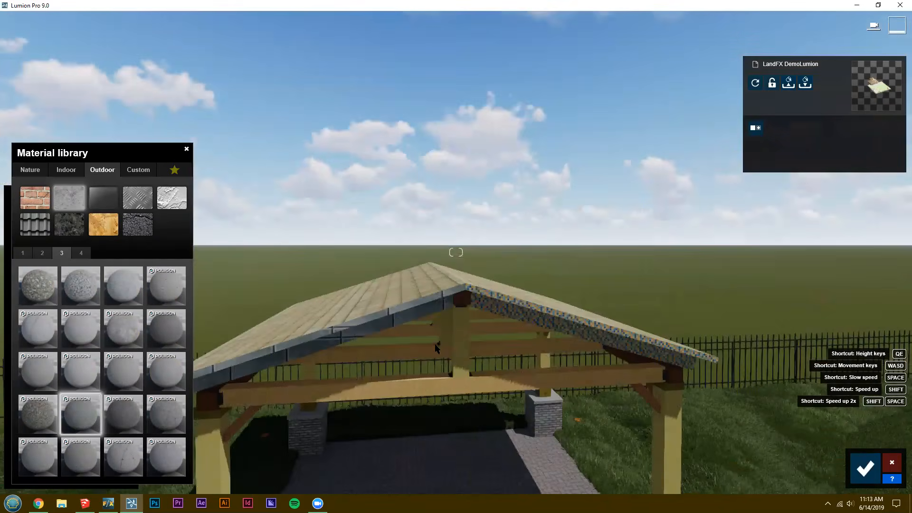
{"action": "key", "text": "e"}
{"action": "right_click_drag", "start_coordinate": [435, 345], "coordinate": [437, 330]}
{"action": "key", "text": "w"}
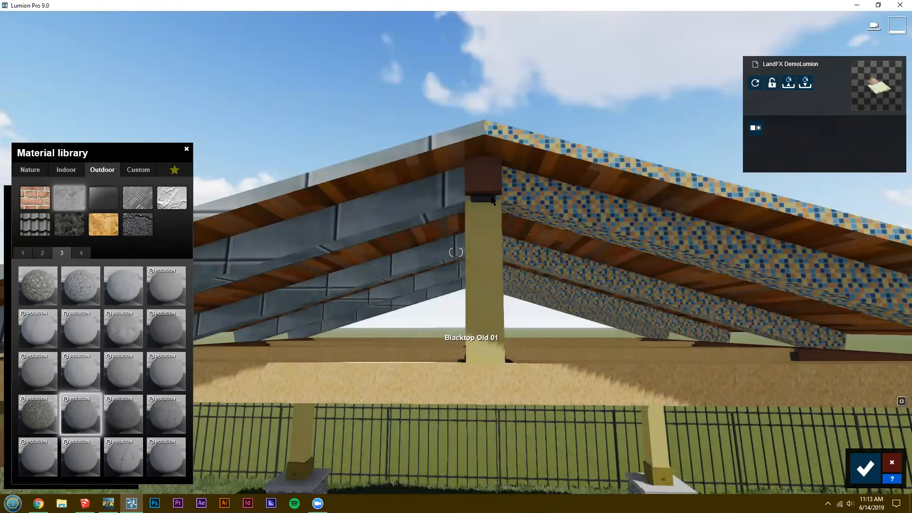
{"action": "key", "text": "d"}
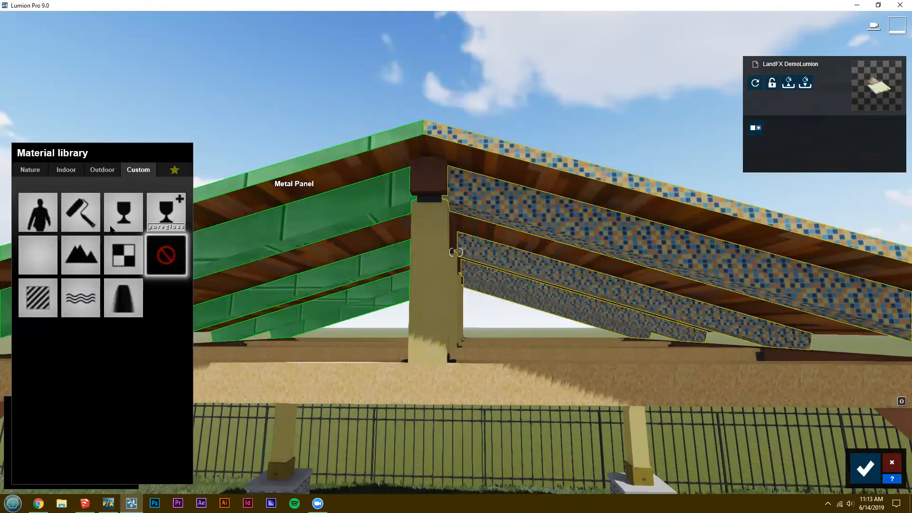
{"action": "left_click", "coordinate": [102, 169]}
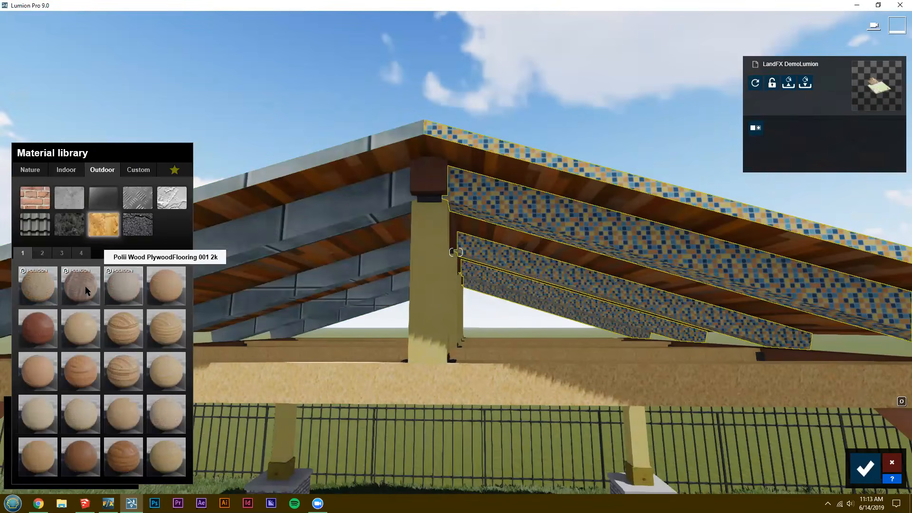
{"action": "left_click", "coordinate": [87, 295]}
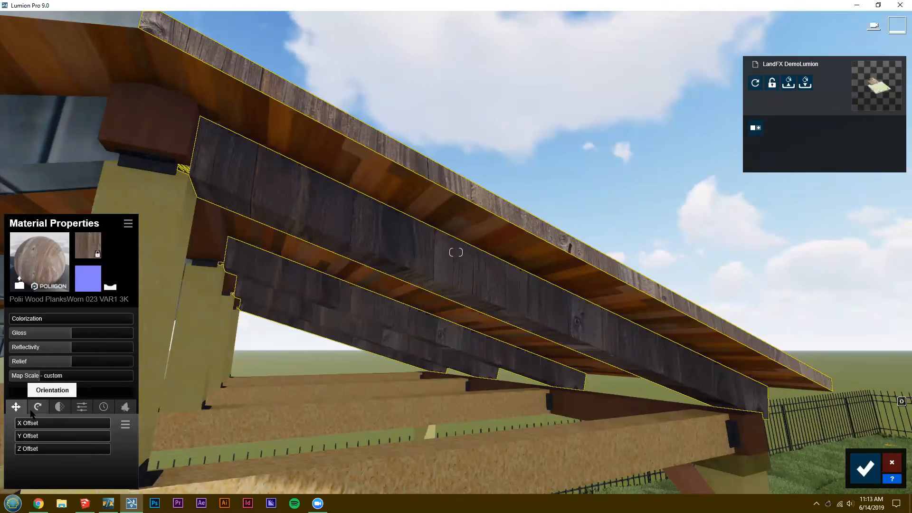
Rotate the rafter wood texture's pitch so its grain runs along the beams, and set its gloss to 1.0.
{"action": "left_click", "coordinate": [36, 408]}
{"action": "left_click_drag", "start_coordinate": [33, 435], "coordinate": [37, 435]}
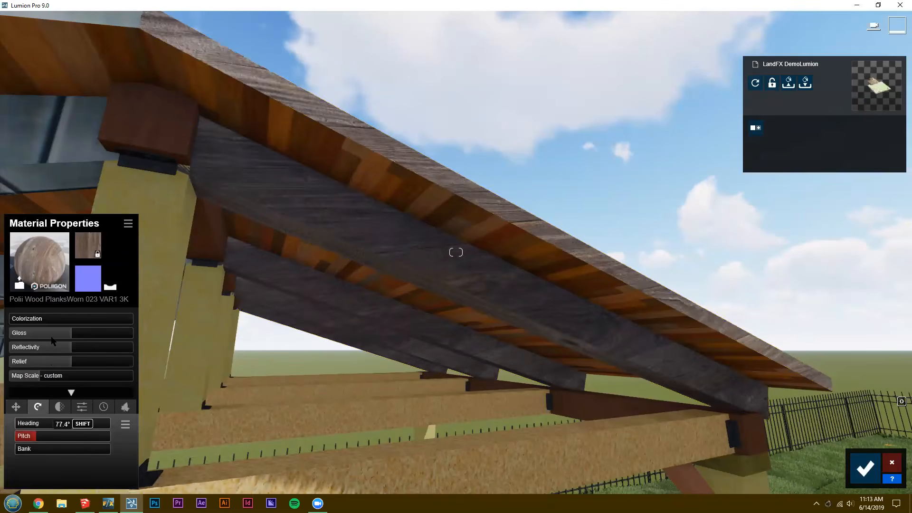
{"action": "left_click_drag", "start_coordinate": [90, 340], "coordinate": [83, 321]}
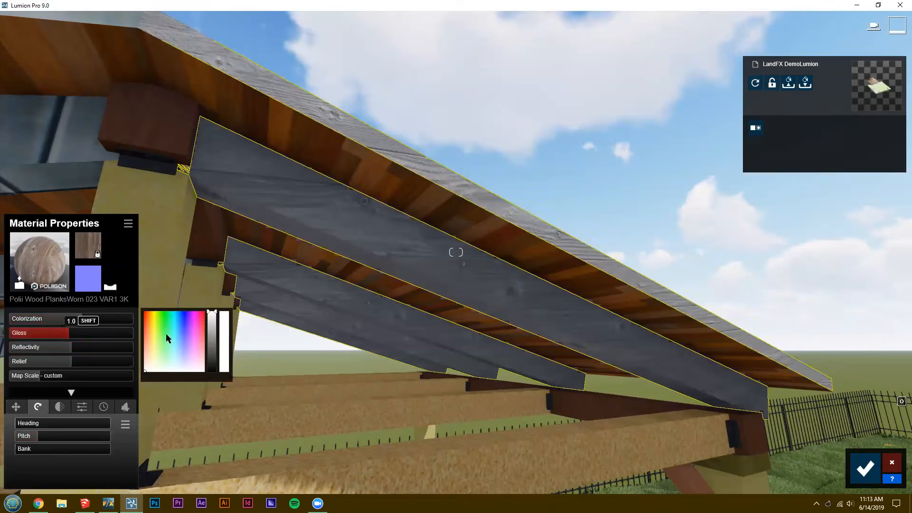
Test a green tint and a relief of 2.0 on the rafter wood, and return the colorization to 0.0.
{"action": "left_click", "coordinate": [167, 333]}
{"action": "left_click", "coordinate": [40, 321]}
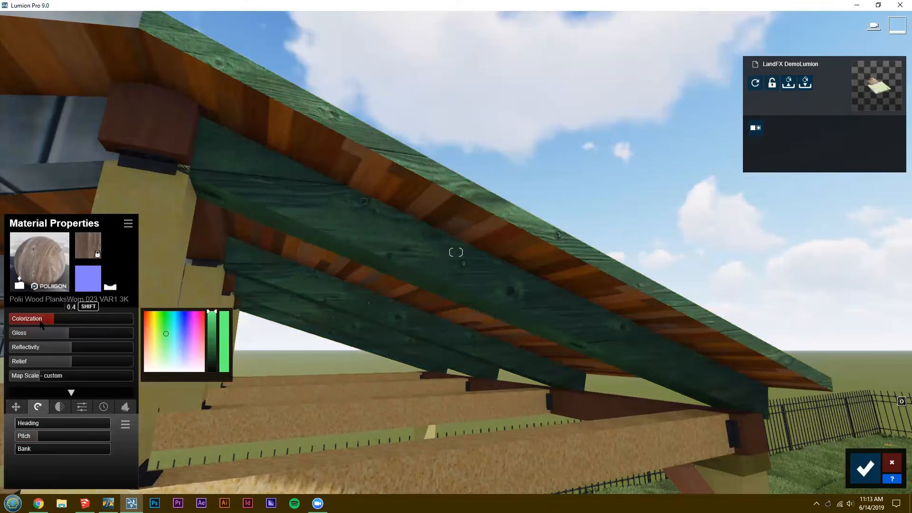
{"action": "left_click_drag", "start_coordinate": [41, 324], "coordinate": [10, 321]}
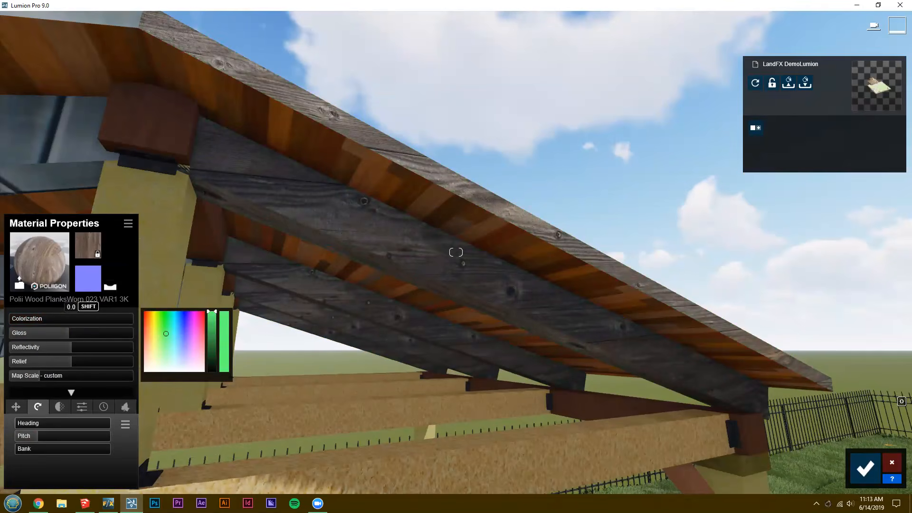
{"action": "right_click_drag", "start_coordinate": [360, 229], "coordinate": [340, 242]}
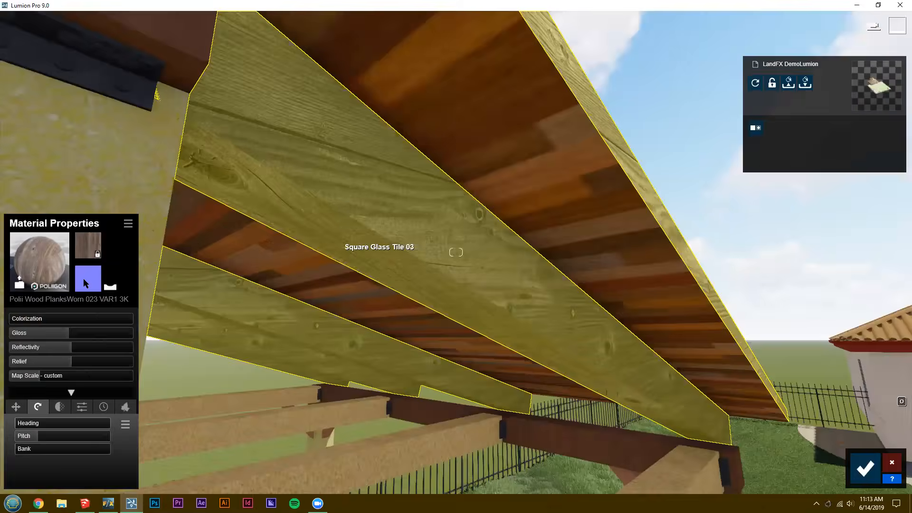
{"action": "left_click_drag", "start_coordinate": [71, 361], "coordinate": [168, 375]}
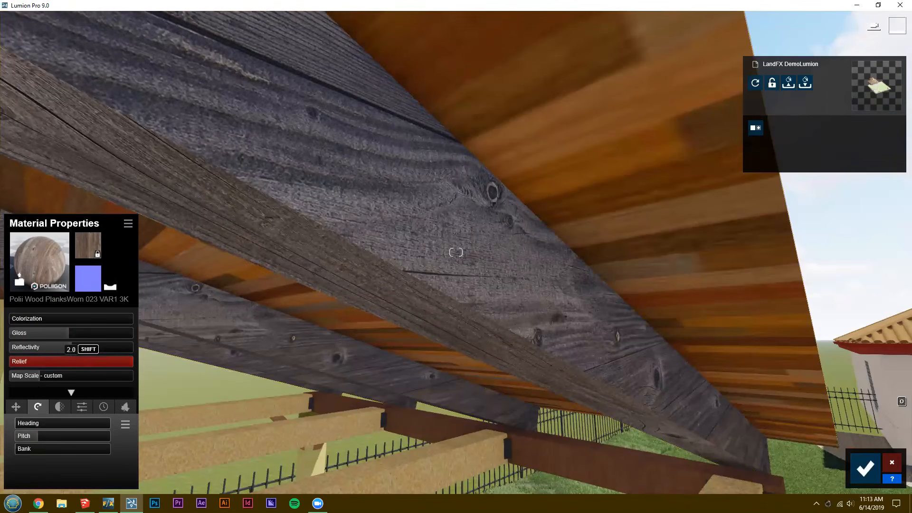
Adjust the pitch of the rafter wood texture so its planks follow the slope of the roof, keeping the heading at 0.0°.
{"action": "right_click_drag", "start_coordinate": [315, 319], "coordinate": [3, 436]}
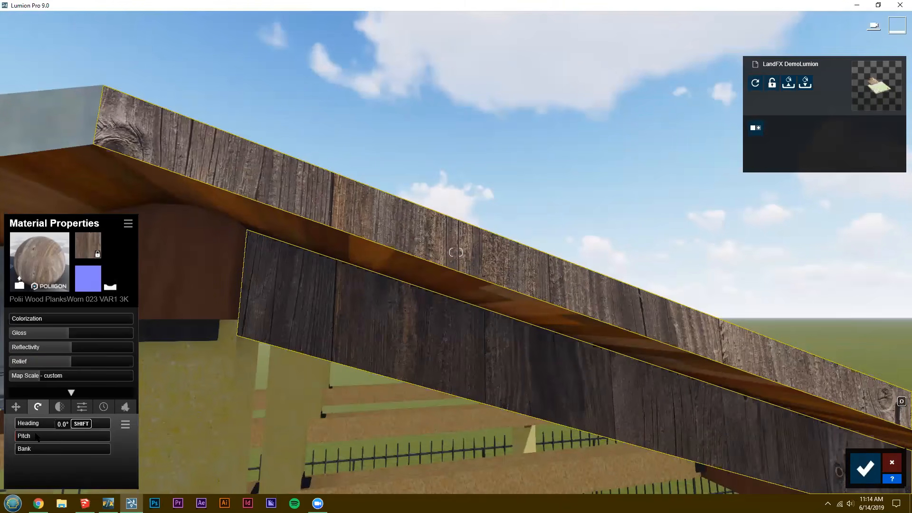
{"action": "left_click", "coordinate": [42, 437]}
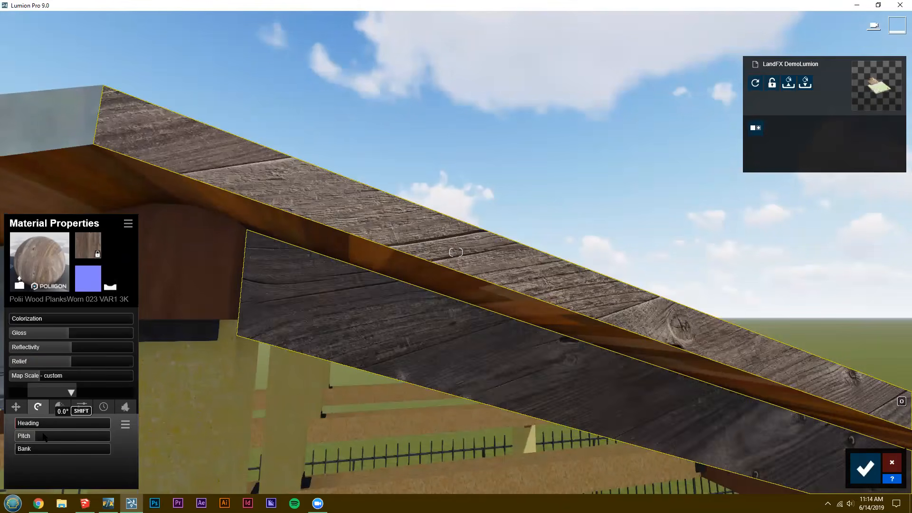
{"action": "scroll", "coordinate": [43, 436], "scroll_direction": "down", "scroll_amount": 2}
{"action": "left_click_drag", "start_coordinate": [43, 436], "coordinate": [44, 434]}
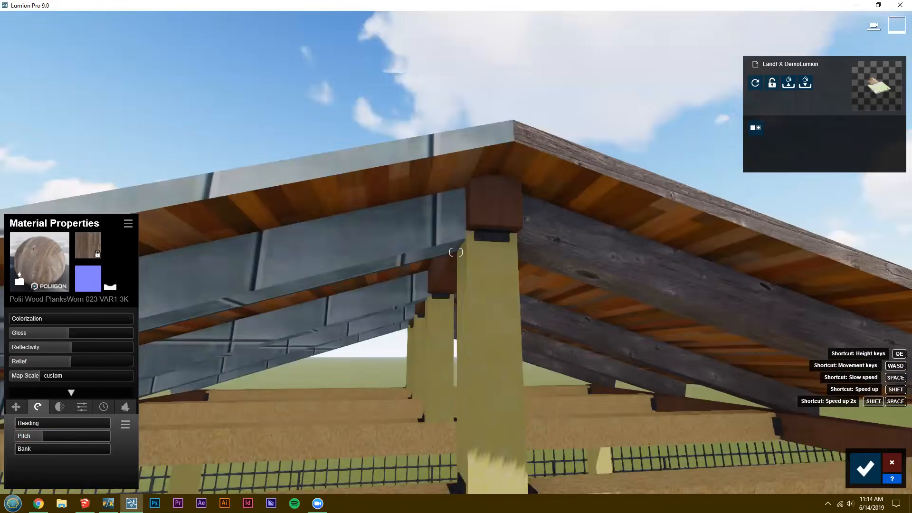
Apply Polii Wood PlanksWorn 023 VAR1 3K to the metal-textured rafters on the opposite roof slope and rotate its pitch to follow them.
{"action": "left_click", "coordinate": [109, 170]}
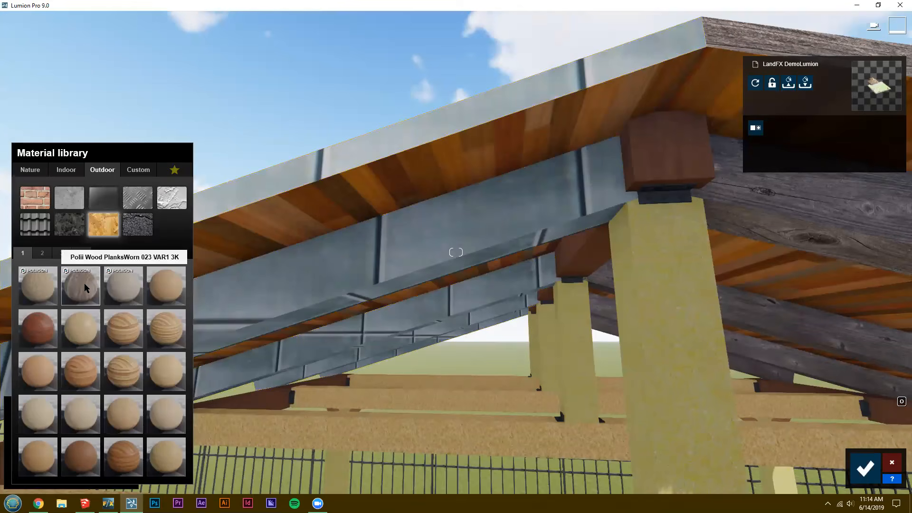
{"action": "left_click", "coordinate": [86, 290]}
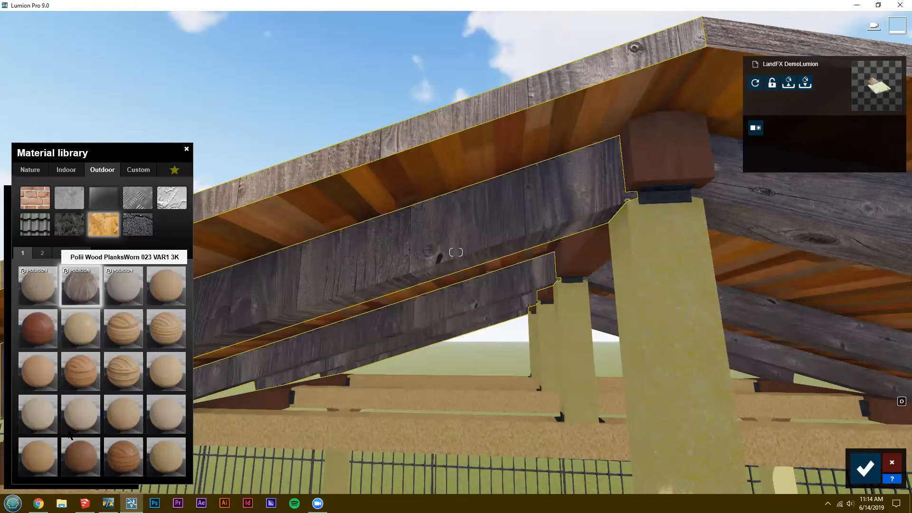
{"action": "left_click_drag", "start_coordinate": [75, 434], "coordinate": [85, 434]}
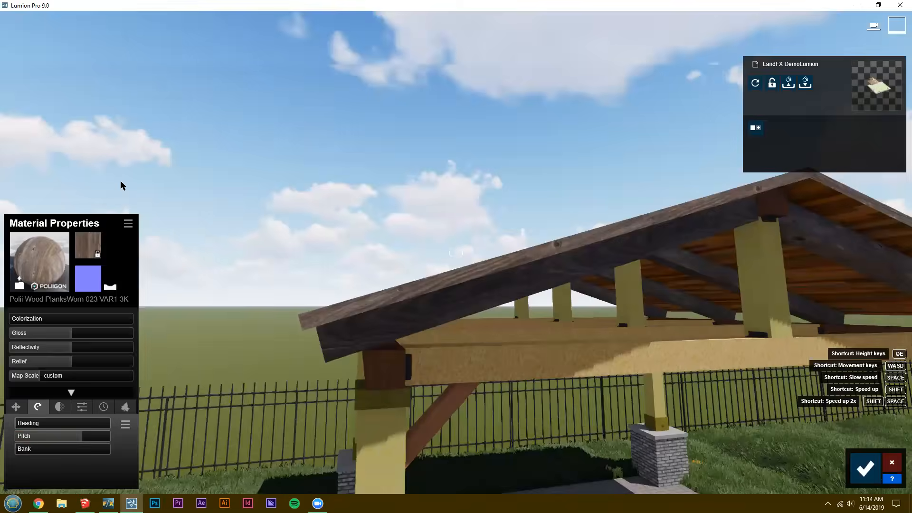
Apply the Polii Wood PlanksWorn 023 VAR1 3K material to the pavilion's yellow posts.
{"action": "key", "text": "w"}
{"action": "key", "text": "a"}
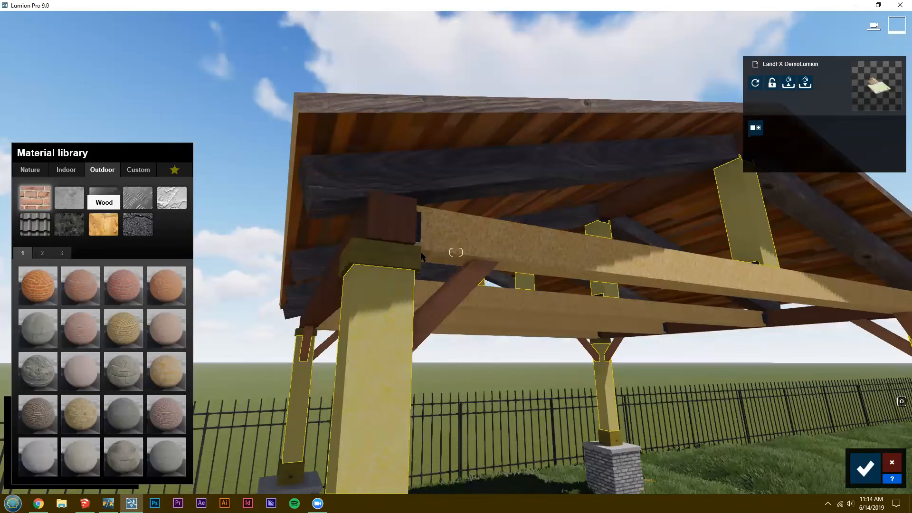
{"action": "left_click", "coordinate": [103, 224]}
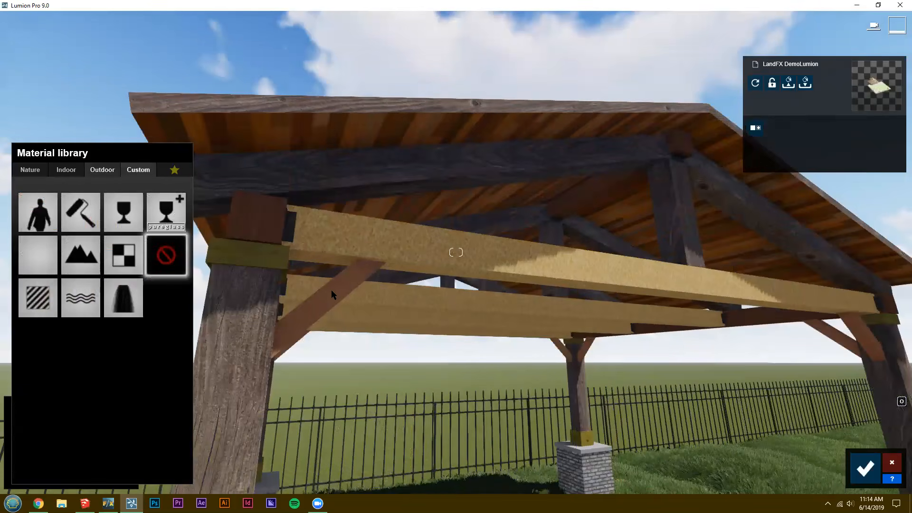
Apply the Polii Wood PlanksWorn 023 VAR1 3K material to the cork-textured crossbeams and the underside of the pavilion roof.
{"action": "left_click", "coordinate": [106, 170]}
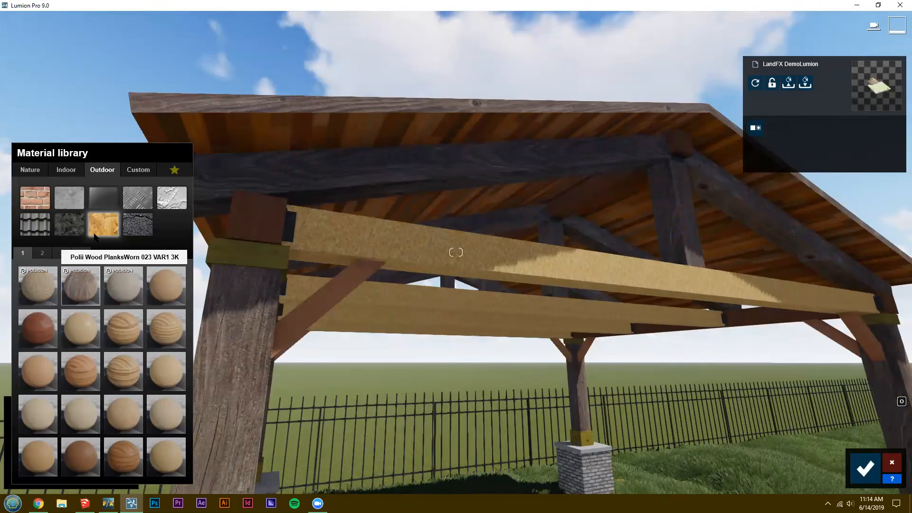
{"action": "left_click", "coordinate": [80, 284]}
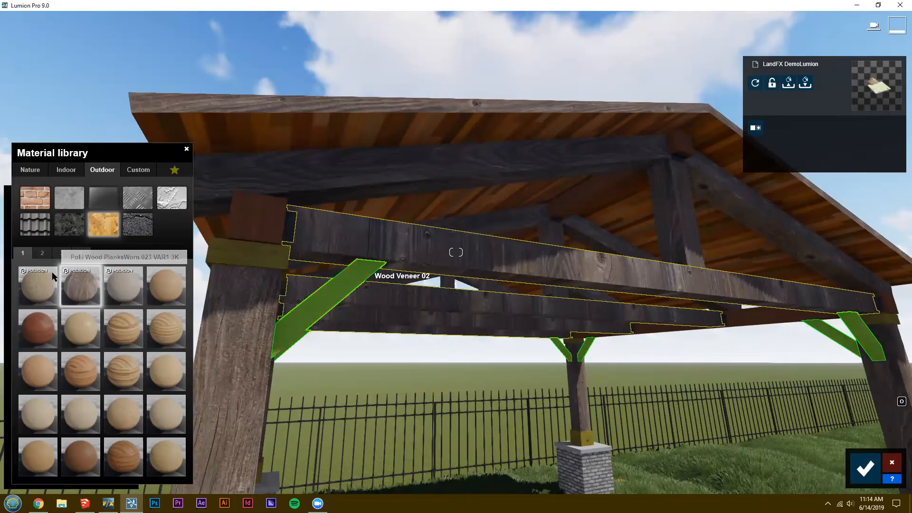
{"action": "left_click", "coordinate": [440, 164]}
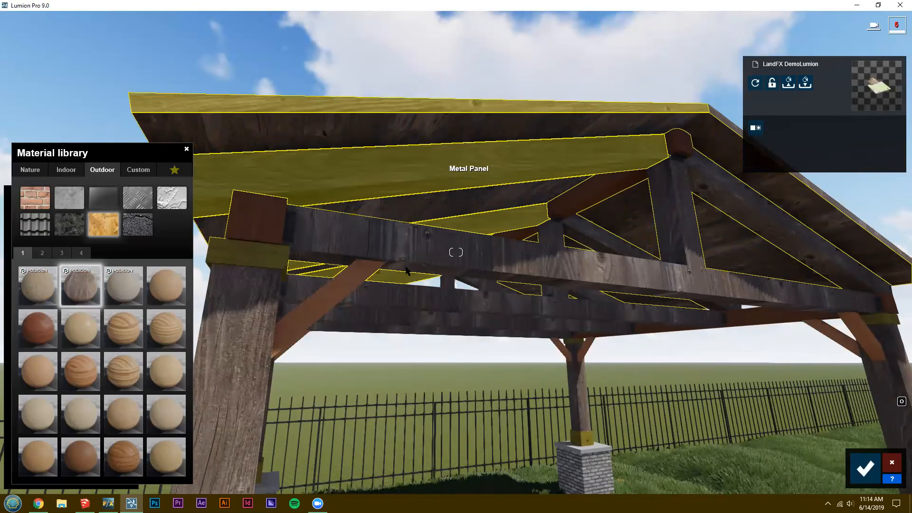
{"action": "right_click_drag", "start_coordinate": [409, 245], "coordinate": [406, 263]}
Apply the Polii Wood PlanksWorn 023 VAR1 3K material to the red-brown beams resting on the pavilion posts.
{"action": "key", "text": "q"}
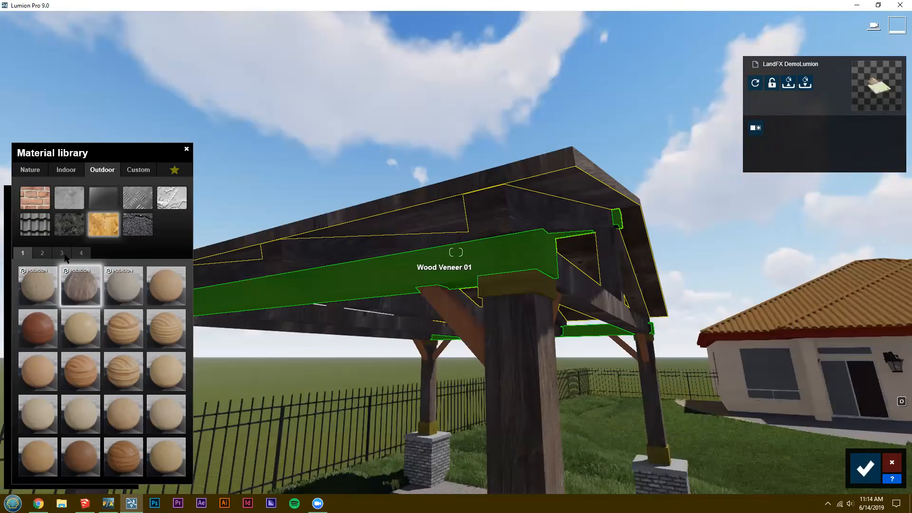
{"action": "left_click", "coordinate": [65, 255]}
{"action": "left_click", "coordinate": [23, 253]}
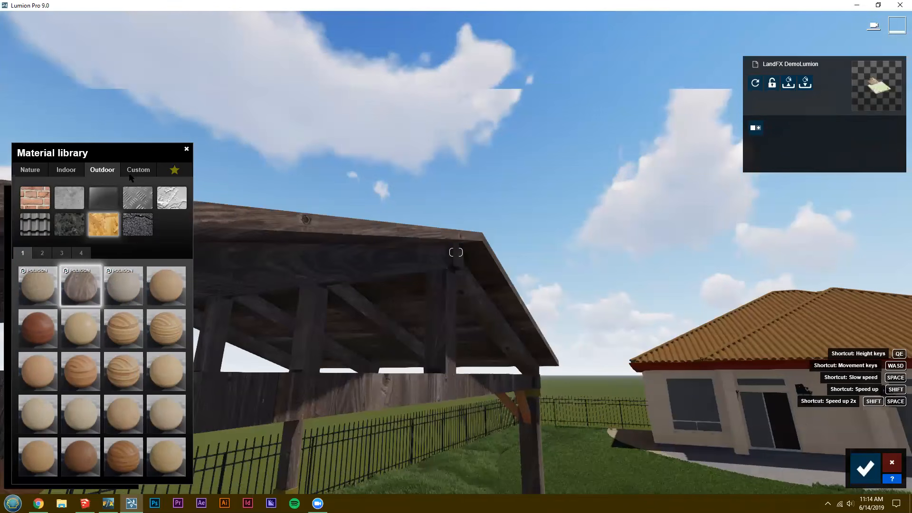
Apply the Polii Wood PlanksWorn 023 VAR1 3K material to the diagonal braces between the pavilion posts and beams.
{"action": "right_click_drag", "start_coordinate": [131, 178], "coordinate": [109, 177]}
{"action": "key", "text": "e"}
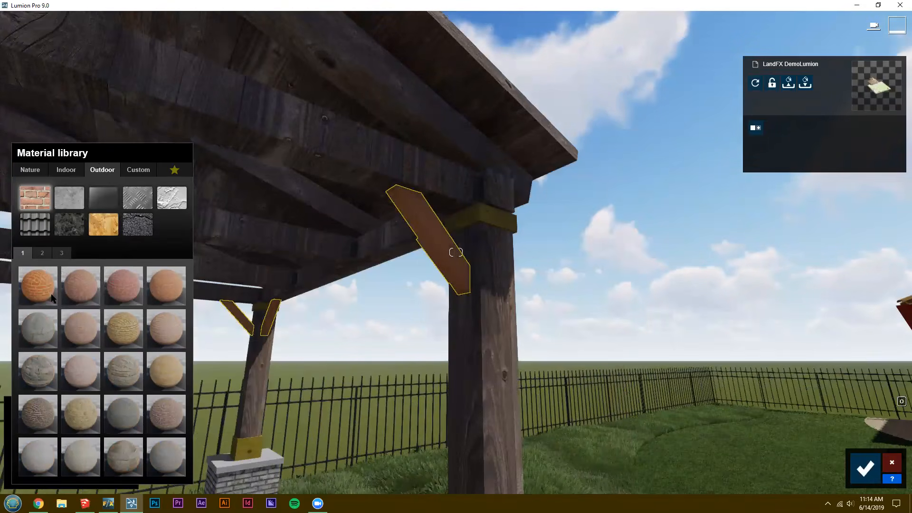
{"action": "left_click", "coordinate": [103, 224]}
{"action": "left_click", "coordinate": [78, 280]}
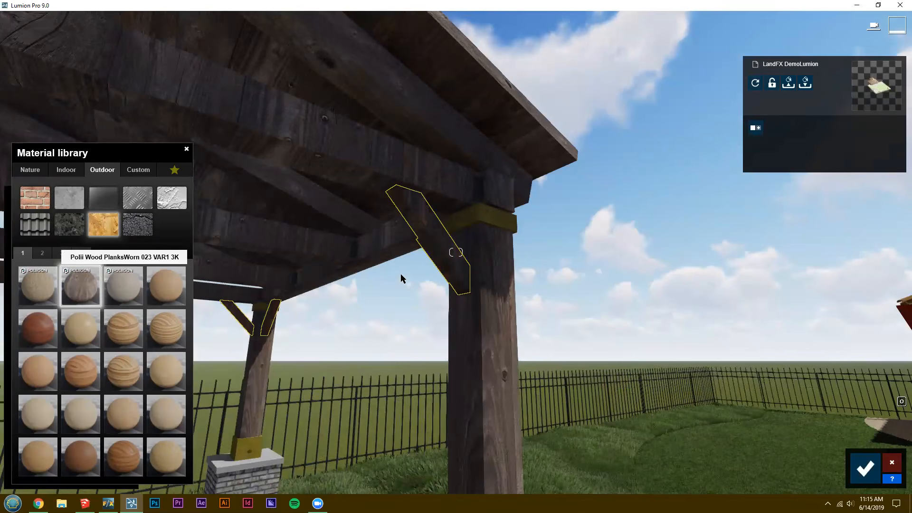
Examine the wood texture on the pavilion's braces, posts and beams from several angles.
{"action": "key", "text": "d"}
{"action": "key", "text": "d"}
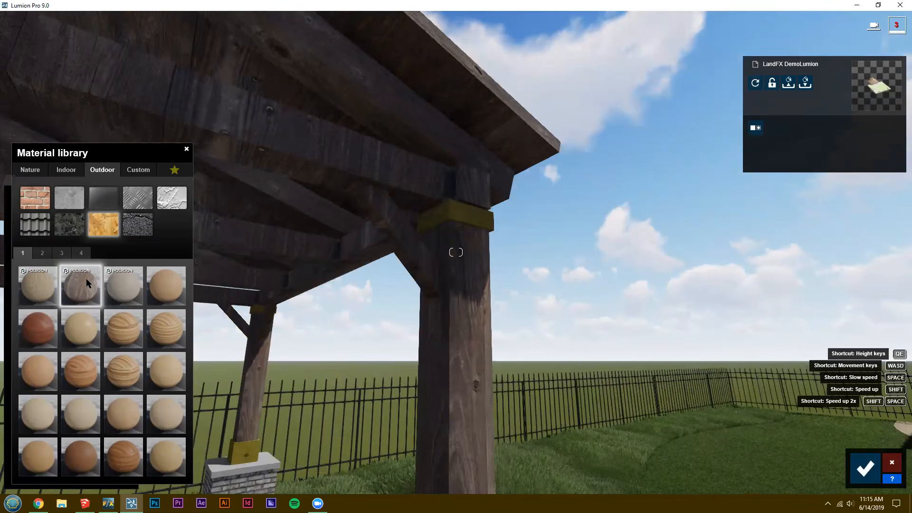
{"action": "key", "text": "a"}
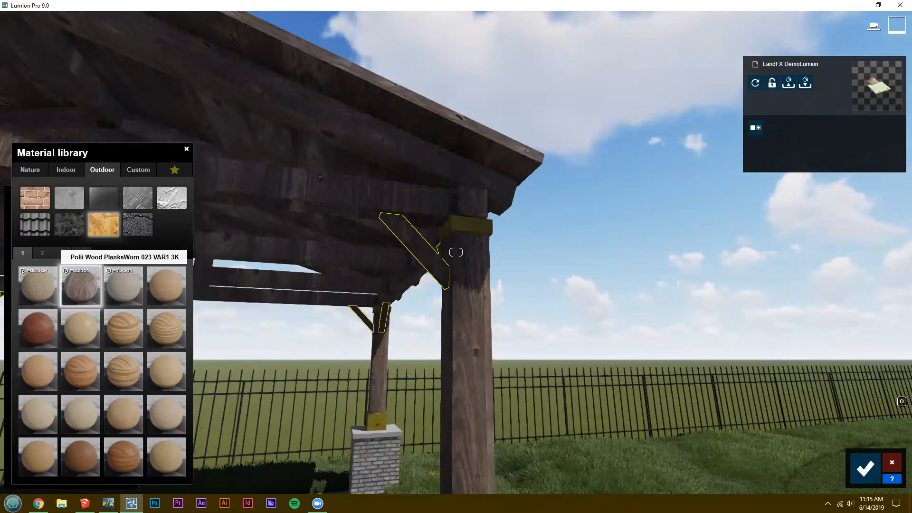
{"action": "right_click_drag", "start_coordinate": [544, 318], "coordinate": [517, 317]}
{"action": "key", "text": "s"}
{"action": "key", "text": "q"}
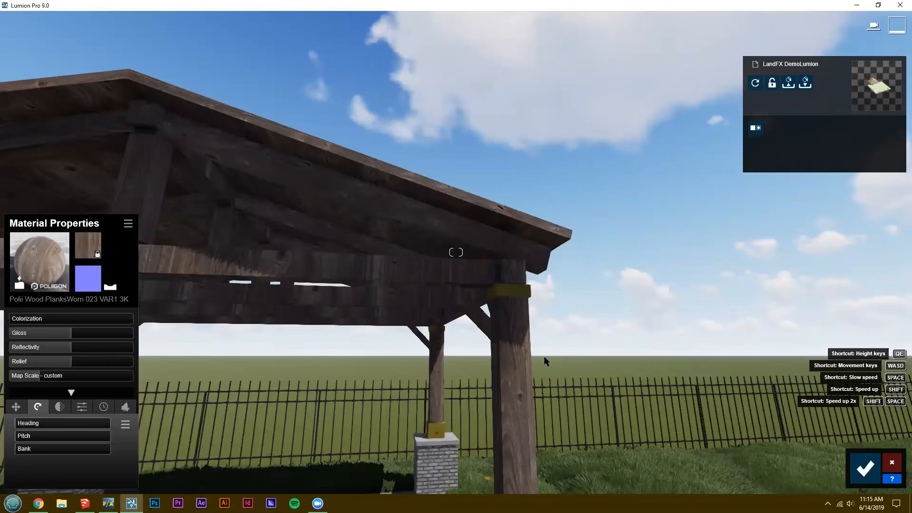
{"action": "key", "text": "w"}
{"action": "key", "text": "q"}
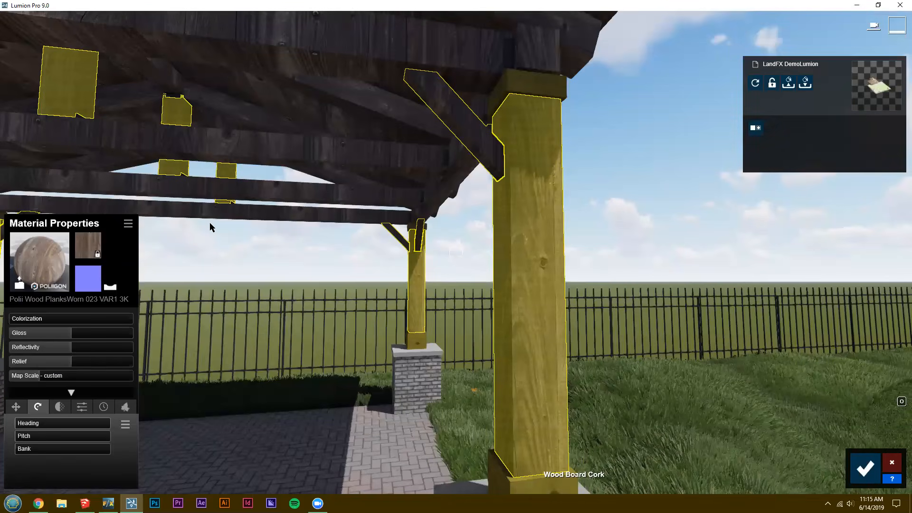
Open the material choices for the yellow post brackets and look over the lawn markers, walkway and house.
{"action": "left_click", "coordinate": [541, 482]}
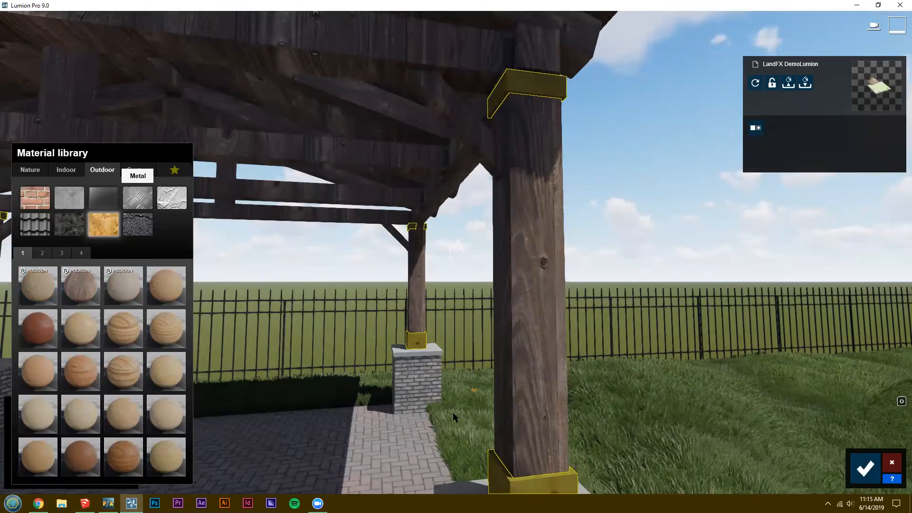
{"action": "key", "text": "s"}
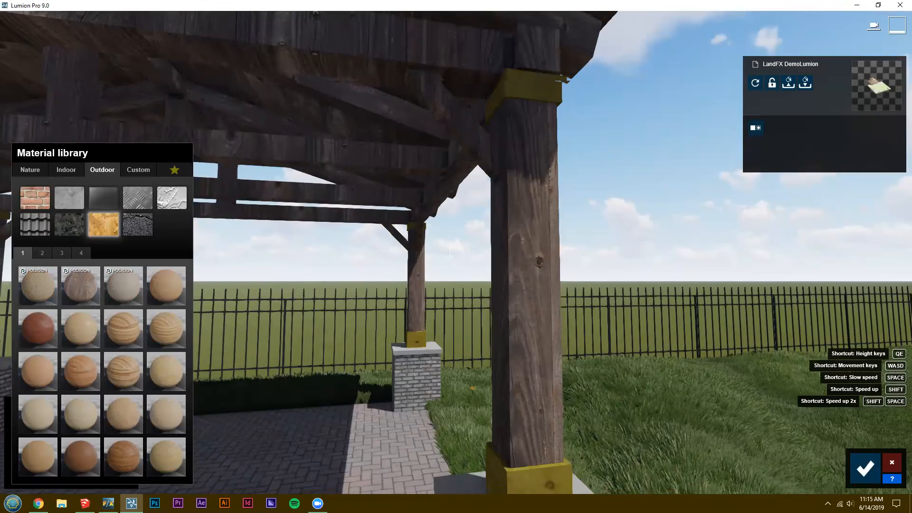
{"action": "right_click_drag", "start_coordinate": [436, 389], "coordinate": [560, 411]}
{"action": "key", "text": "s"}
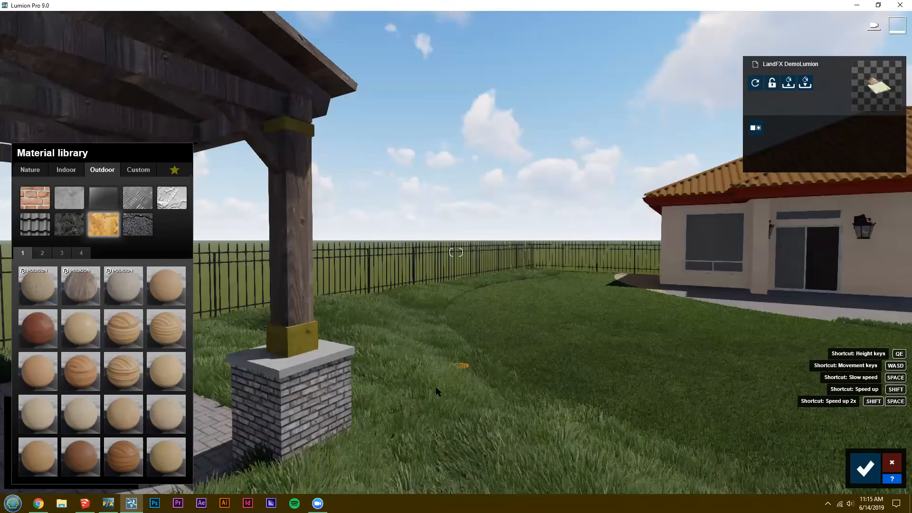
{"action": "right_click_drag", "start_coordinate": [456, 253], "coordinate": [520, 259]}
{"action": "key", "text": "s"}
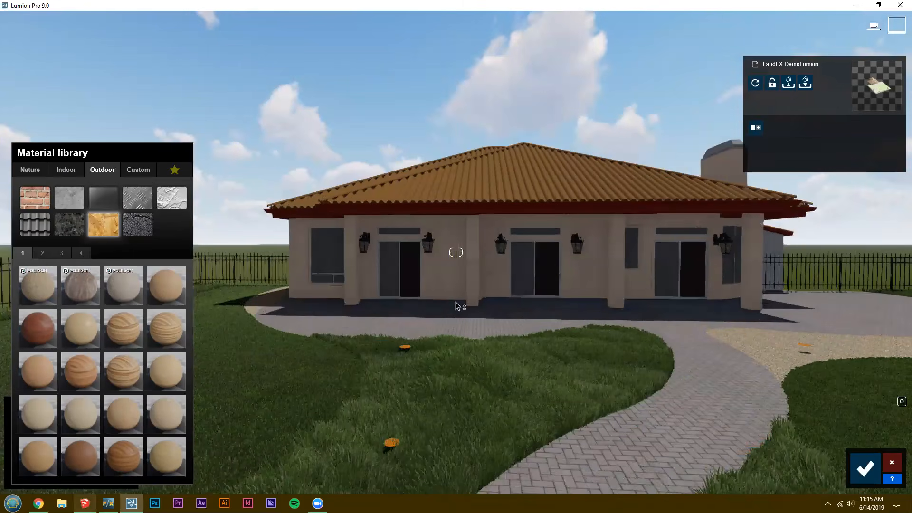
Switch to SketchUp and open the plant placeholder component beside the large front berm for editing.
{"action": "key", "text": "alt+Tab"}
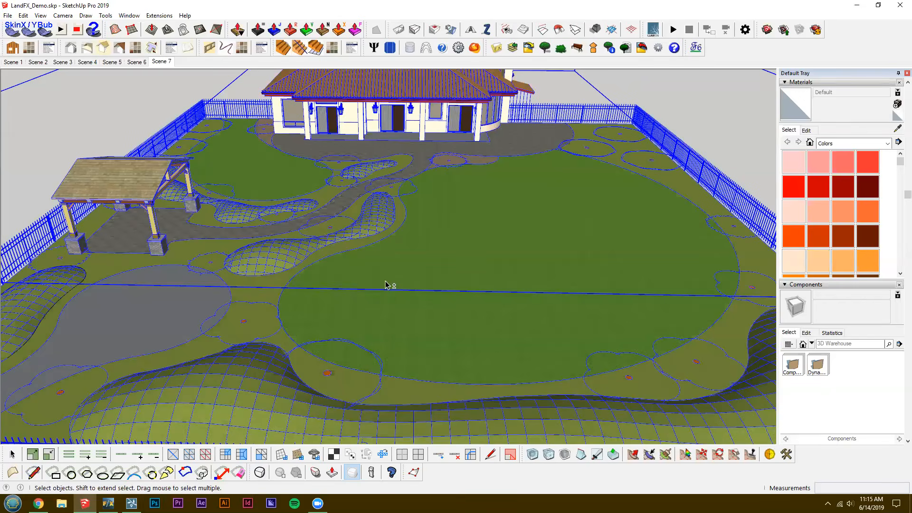
{"action": "scroll", "coordinate": [399, 356], "scroll_direction": "up", "scroll_amount": 3}
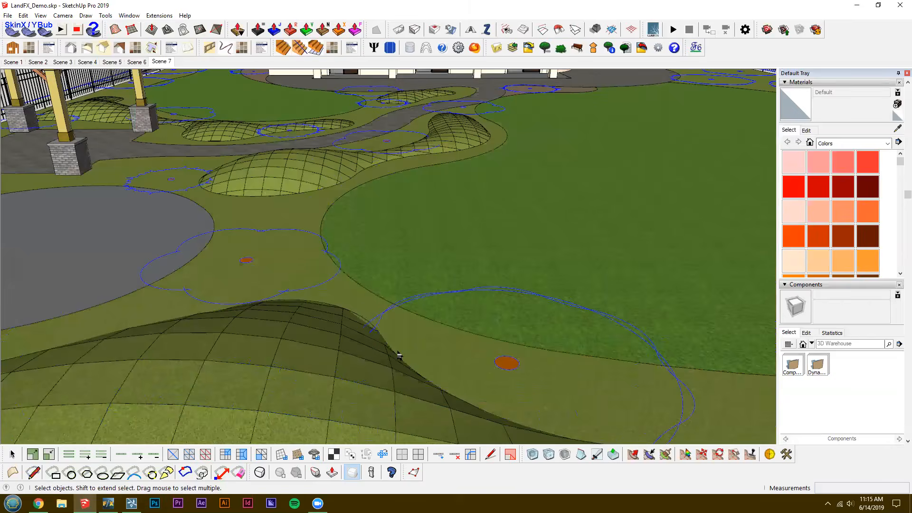
{"action": "double_click", "coordinate": [400, 351]}
{"action": "left_click", "coordinate": [401, 348]}
{"action": "scroll", "coordinate": [398, 349], "scroll_direction": "up", "scroll_amount": 3}
{"action": "double_click", "coordinate": [394, 362]}
{"action": "double_click", "coordinate": [394, 363]}
Delete the orange textured face of the small circle at the centre of the plant placeholder.
{"action": "scroll", "coordinate": [395, 364], "scroll_direction": "down", "scroll_amount": 3}
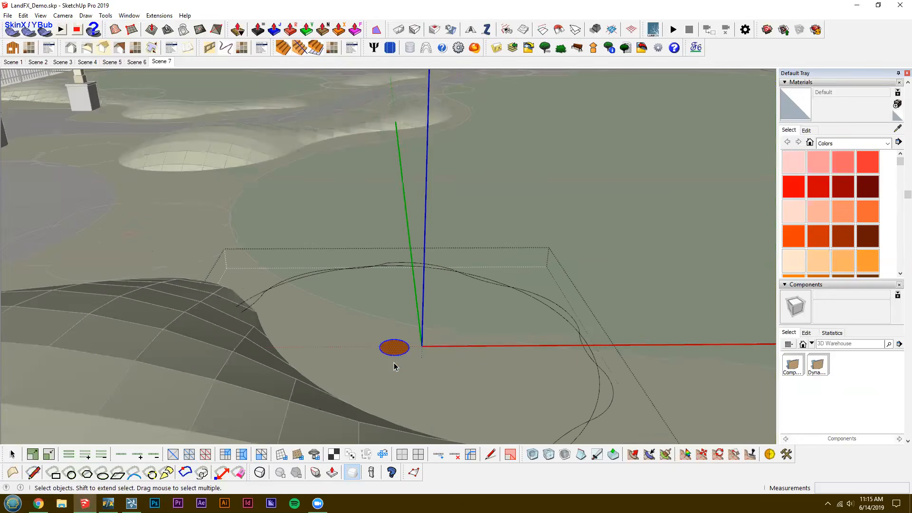
{"action": "scroll", "coordinate": [394, 364], "scroll_direction": "down", "scroll_amount": 2}
{"action": "scroll", "coordinate": [394, 361], "scroll_direction": "up", "scroll_amount": 4}
{"action": "left_click", "coordinate": [395, 358]}
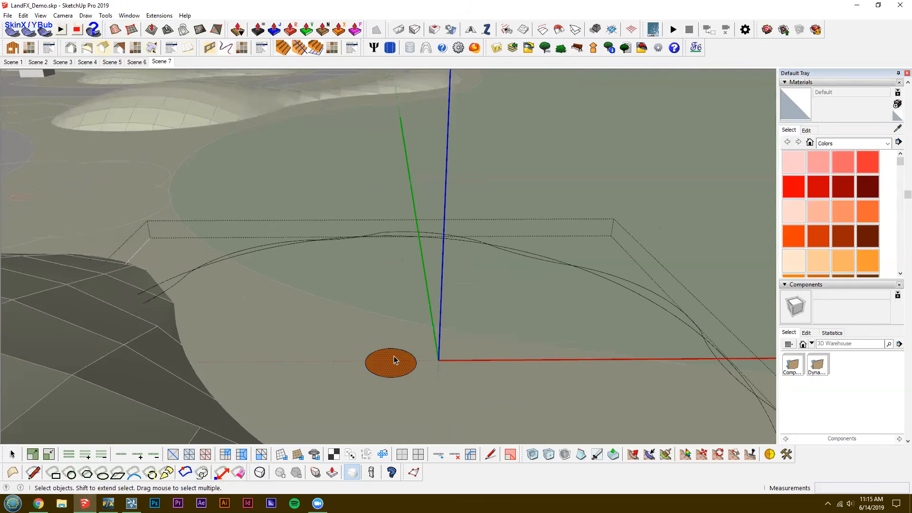
{"action": "key", "text": "Delete"}
Rebuild the centre circle's face by drawing a line across it, and erase that dividing line.
{"action": "scroll", "coordinate": [395, 357], "scroll_direction": "up", "scroll_amount": 1}
{"action": "key", "text": "l"}
{"action": "scroll", "coordinate": [378, 371], "scroll_direction": "up", "scroll_amount": 1}
{"action": "scroll", "coordinate": [408, 348], "scroll_direction": "up", "scroll_amount": 1}
{"action": "left_click", "coordinate": [407, 348]}
{"action": "left_click", "coordinate": [375, 380]}
{"action": "key", "text": "e"}
{"action": "left_click_drag", "start_coordinate": [386, 364], "coordinate": [398, 376]}
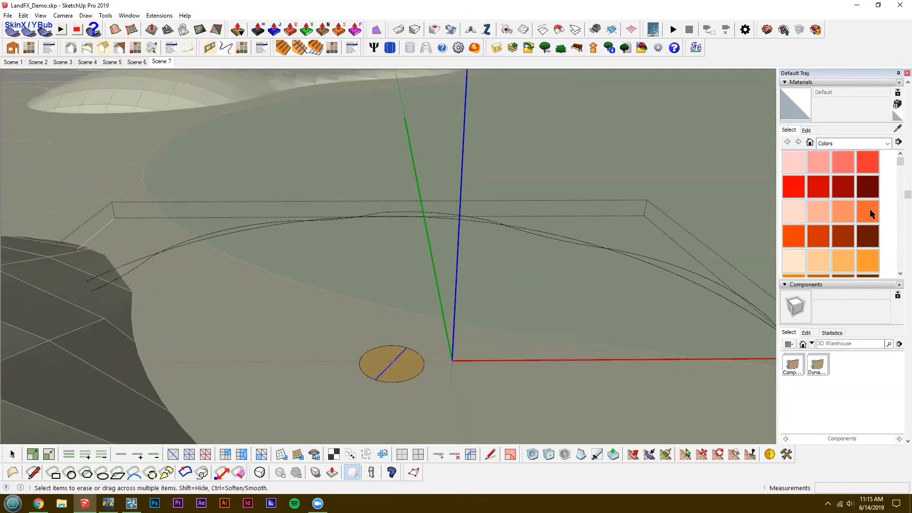
Paint the rebuilt centre circle of the plant placeholder with the orange Color B04.
{"action": "key", "text": "b"}
{"action": "left_click", "coordinate": [412, 358], "text": "shift"}
{"action": "scroll", "coordinate": [419, 333], "scroll_direction": "down", "scroll_amount": 4}
{"action": "key", "text": "space"}
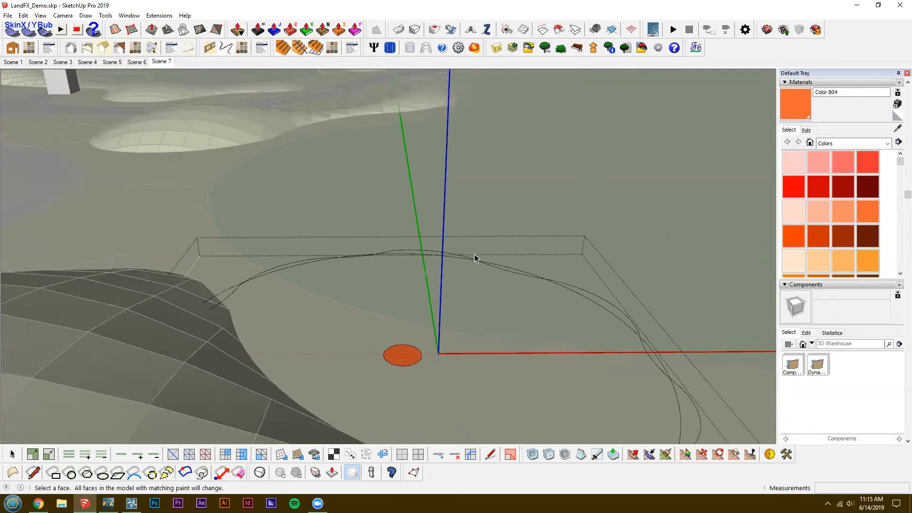
Leave the plant placeholder component and examine the orange centre circles around the berms and lawn.
{"action": "scroll", "coordinate": [593, 211], "scroll_direction": "down", "scroll_amount": 3}
{"action": "middle_click_drag", "start_coordinate": [431, 330], "coordinate": [503, 308]}
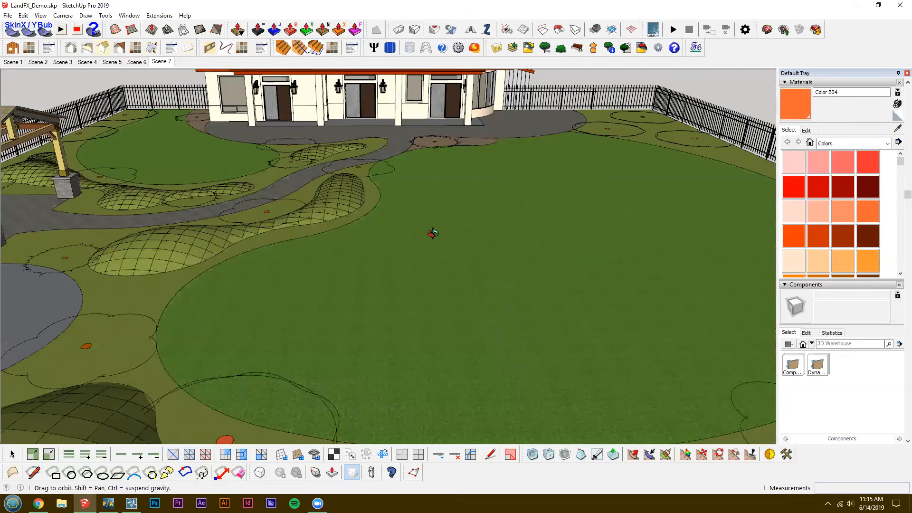
{"action": "middle_click_drag", "start_coordinate": [432, 230], "coordinate": [420, 220]}
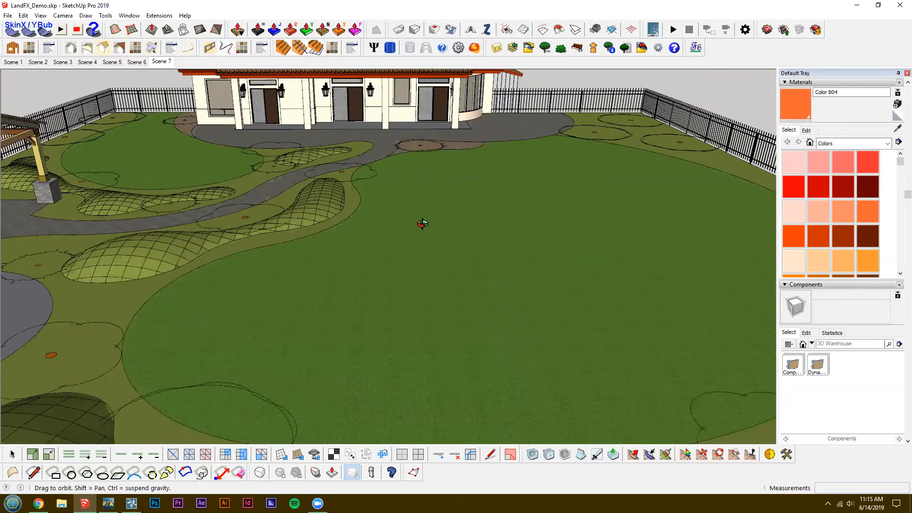
{"action": "mouse_move", "coordinate": [387, 247]}
{"action": "middle_mouse_down"}
{"action": "mouse_move", "coordinate": [417, 298]}
{"action": "mouse_move", "coordinate": [342, 337]}
{"action": "mouse_move", "coordinate": [419, 272]}
{"action": "middle_mouse_up"}
{"action": "scroll", "coordinate": [291, 362], "scroll_direction": "up", "scroll_amount": 3}
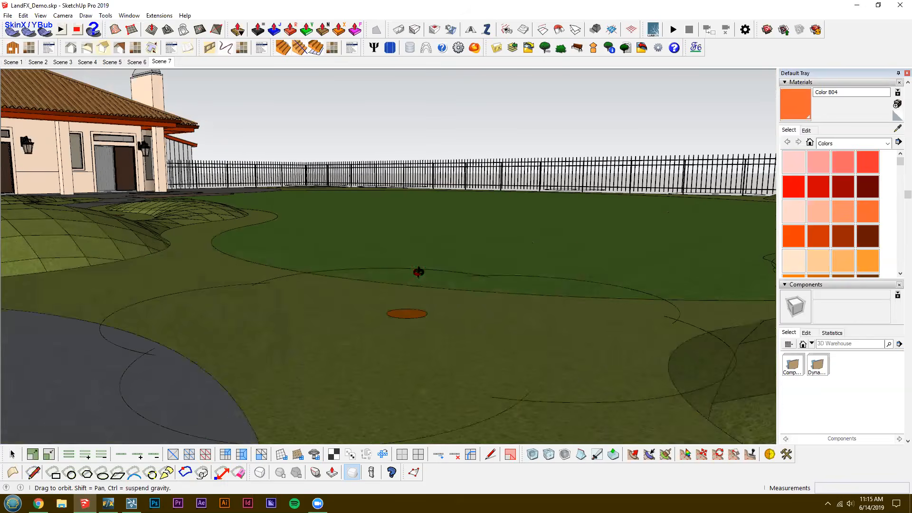
{"action": "mouse_move", "coordinate": [474, 218]}
{"action": "middle_mouse_down"}
{"action": "mouse_move", "coordinate": [295, 292]}
{"action": "mouse_move", "coordinate": [298, 322]}
{"action": "middle_mouse_up"}
{"action": "scroll", "coordinate": [298, 322], "scroll_direction": "down", "scroll_amount": 3}
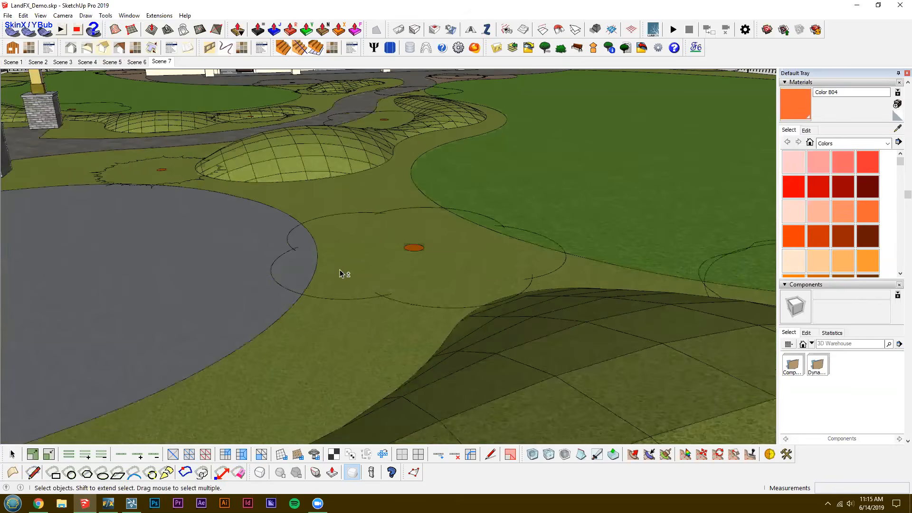
{"action": "middle_click_drag", "start_coordinate": [342, 273], "coordinate": [151, 485]}
{"action": "scroll", "coordinate": [333, 195], "scroll_direction": "down", "scroll_amount": 2}
{"action": "middle_click_drag", "start_coordinate": [334, 195], "coordinate": [342, 236]}
{"action": "scroll", "coordinate": [341, 236], "scroll_direction": "down", "scroll_amount": 2}
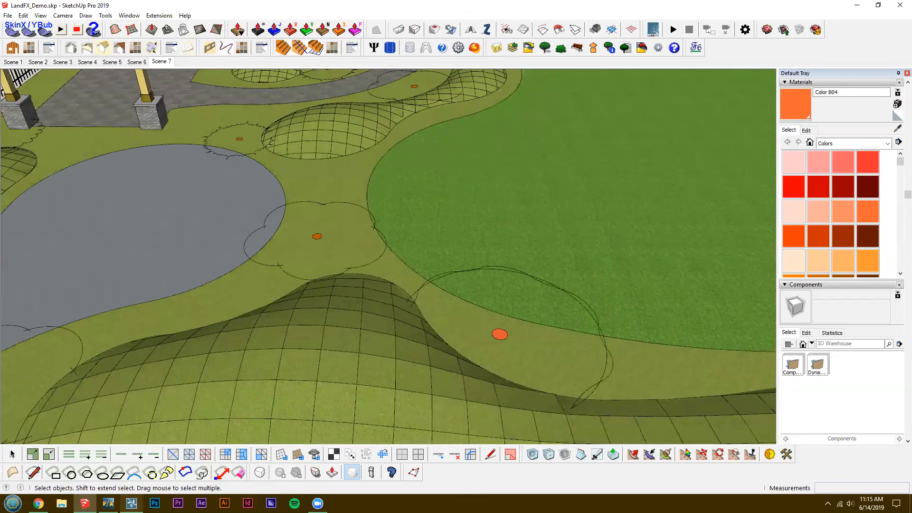
Switch to Lumion and inspect the orange plant markers in the grass beds in front of the house.
{"action": "left_click", "coordinate": [131, 504]}
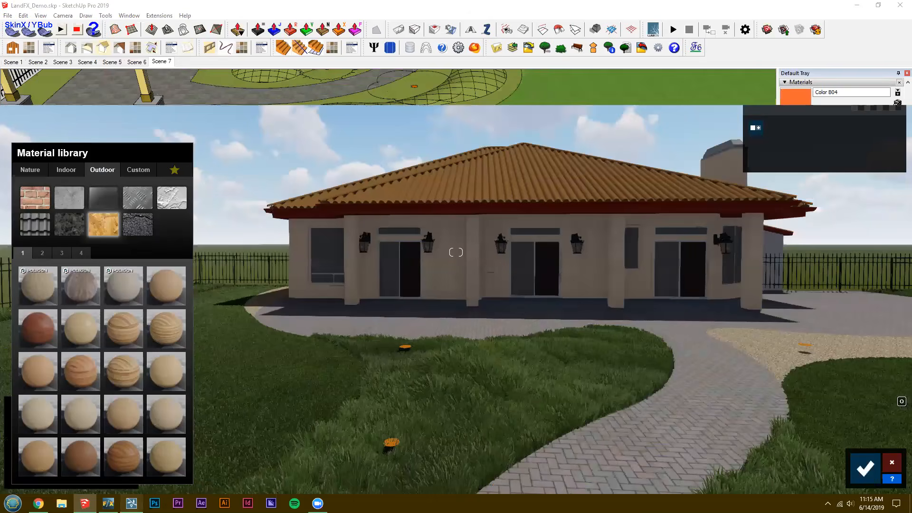
{"action": "right_click_drag", "start_coordinate": [456, 252], "coordinate": [404, 304]}
{"action": "key", "text": "a"}
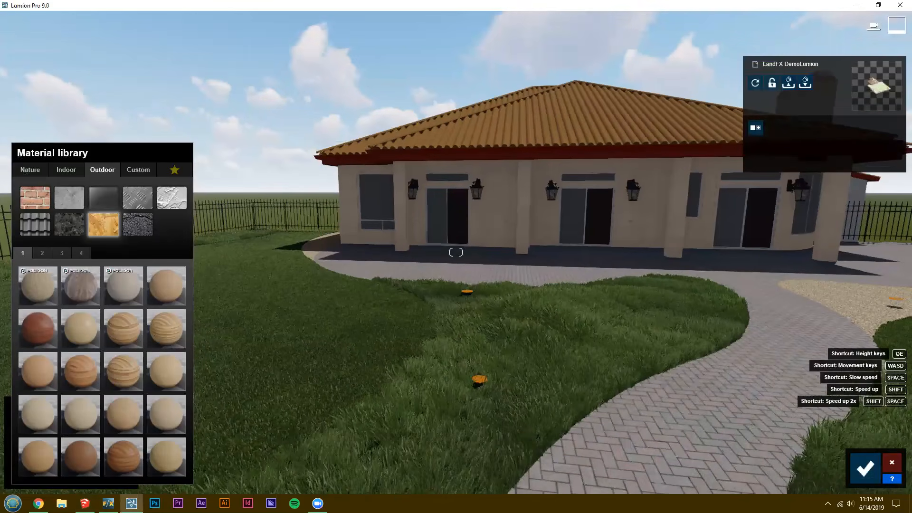
{"action": "key", "text": "w"}
{"action": "right_click_drag", "start_coordinate": [456, 252], "coordinate": [546, 238]}
{"action": "right_click_drag", "start_coordinate": [472, 327], "coordinate": [547, 323]}
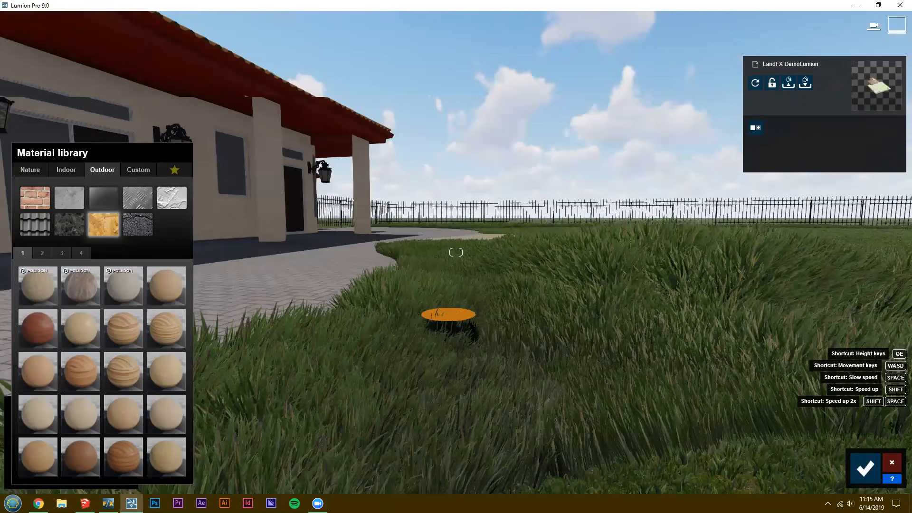
{"action": "right_click_drag", "start_coordinate": [472, 327], "coordinate": [399, 371]}
{"action": "key", "text": "s"}
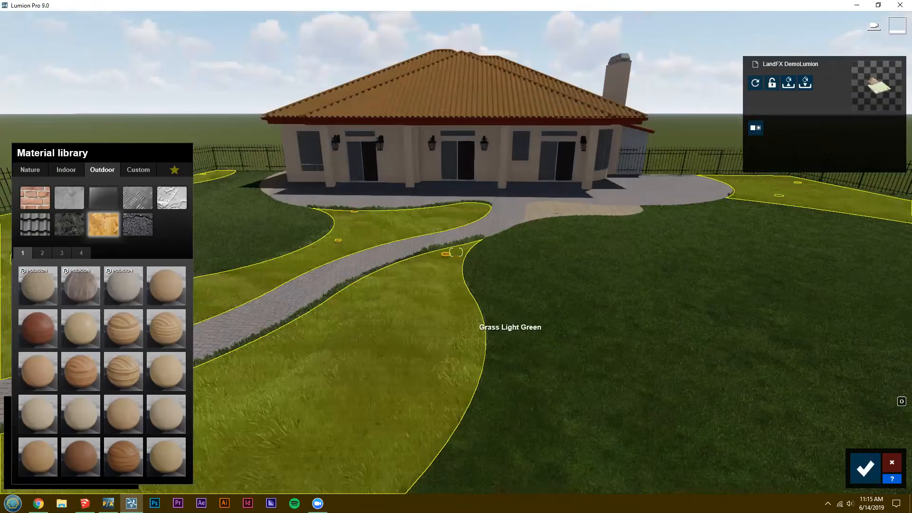
Inspect the orange plant marker in the gravel bed beside the house patio.
{"action": "right_click_drag", "start_coordinate": [472, 327], "coordinate": [528, 254]}
{"action": "key", "text": "w"}
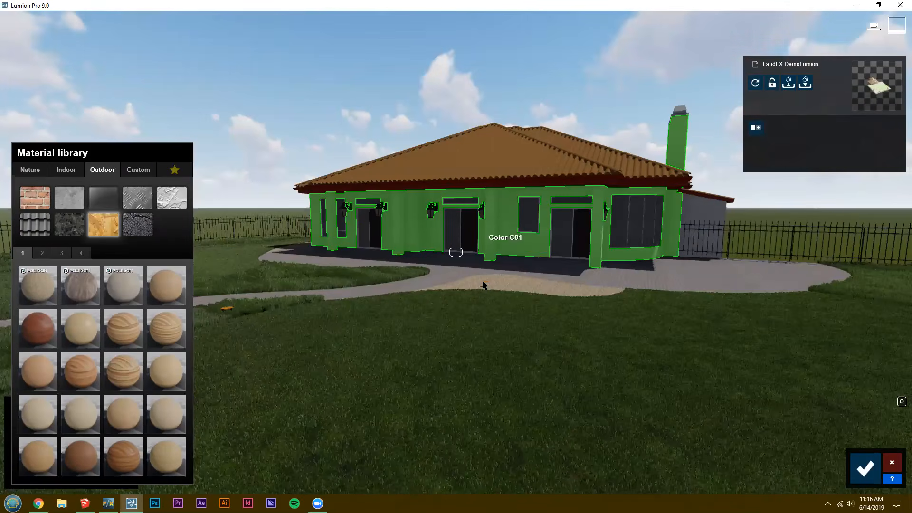
{"action": "right_click_drag", "start_coordinate": [485, 233], "coordinate": [489, 233]}
{"action": "key", "text": "w"}
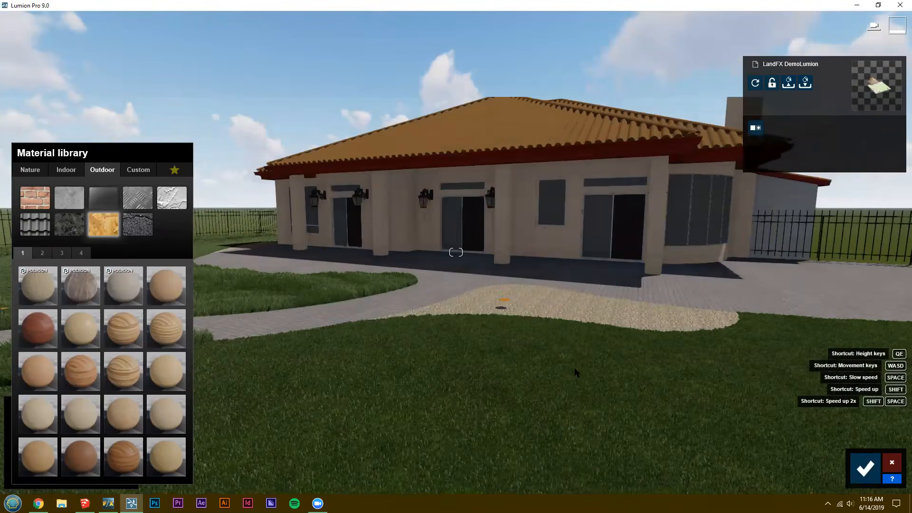
{"action": "key", "text": "w"}
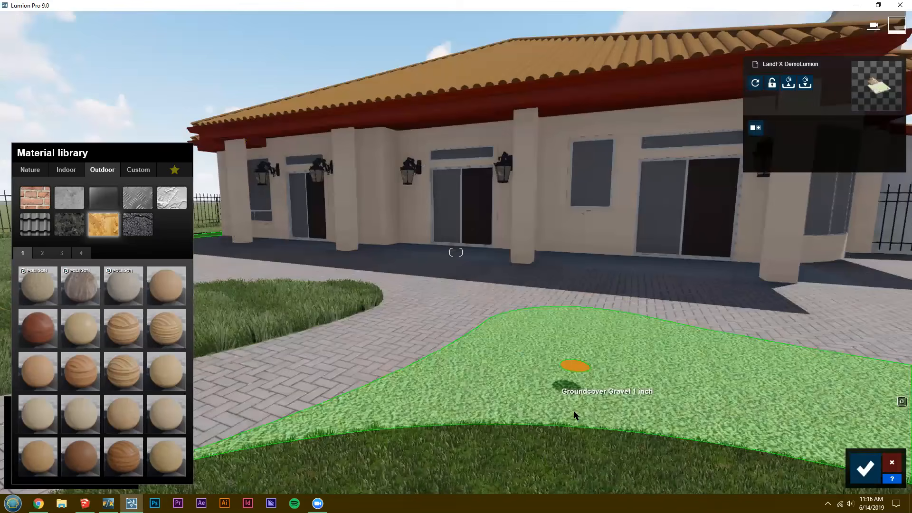
{"action": "right_click_drag", "start_coordinate": [456, 253], "coordinate": [436, 253]}
{"action": "key", "text": "s"}
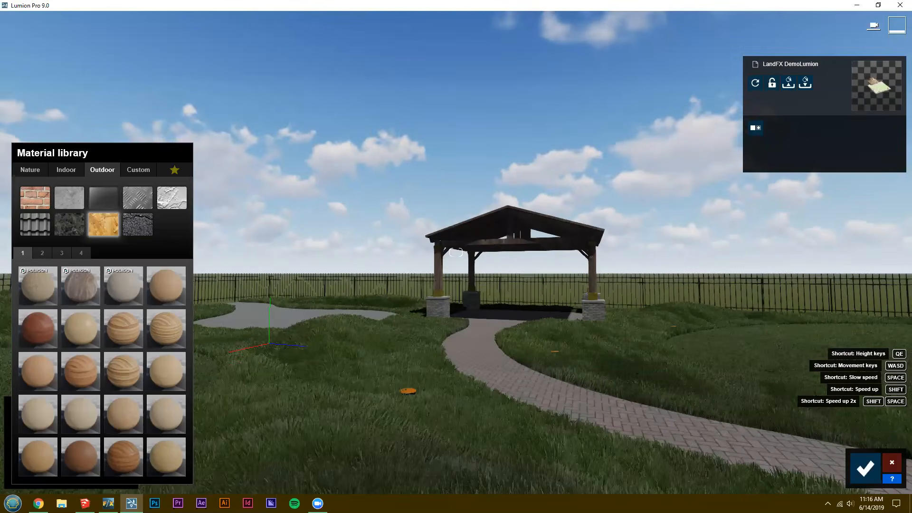
Examine the orange plant markers in the grass along the brick path near the pavilion.
{"action": "key", "text": "w"}
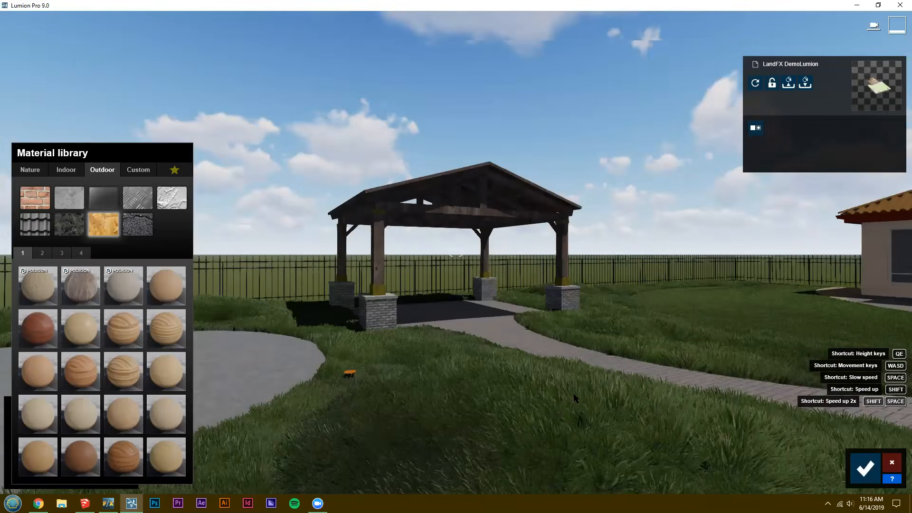
{"action": "key", "text": "w"}
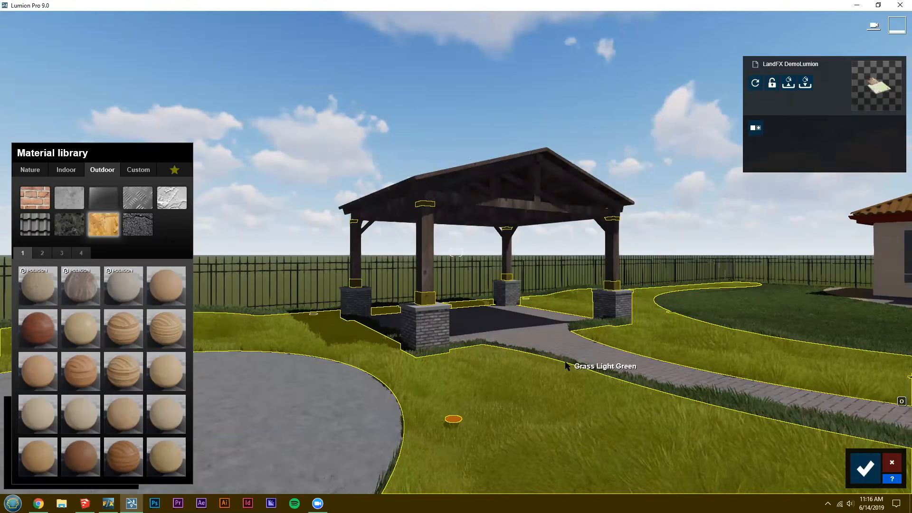
{"action": "right_click_drag", "start_coordinate": [656, 371], "coordinate": [729, 403]}
{"action": "key", "text": "w"}
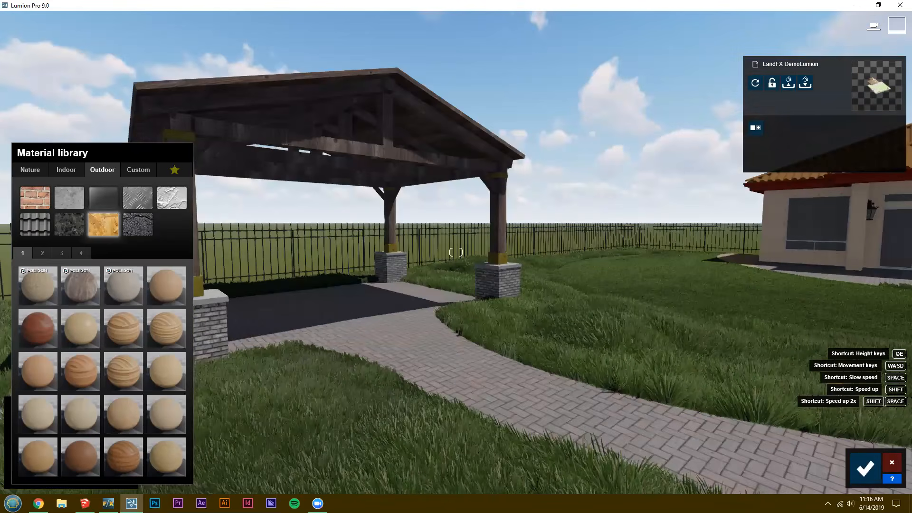
{"action": "key", "text": "w"}
{"action": "right_click_drag", "start_coordinate": [600, 365], "coordinate": [552, 370]}
{"action": "key", "text": "s"}
{"action": "key", "text": "d"}
{"action": "key", "text": "w"}
{"action": "key", "text": "e"}
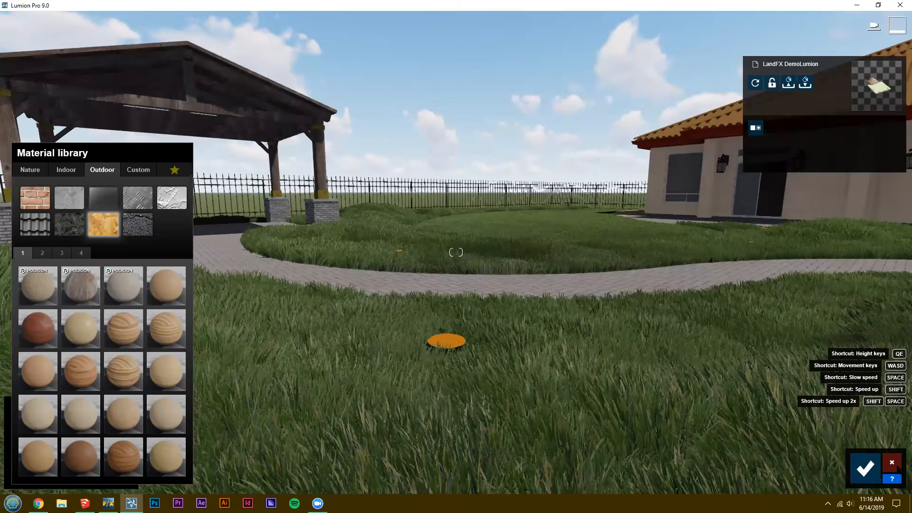
{"action": "key", "text": "w"}
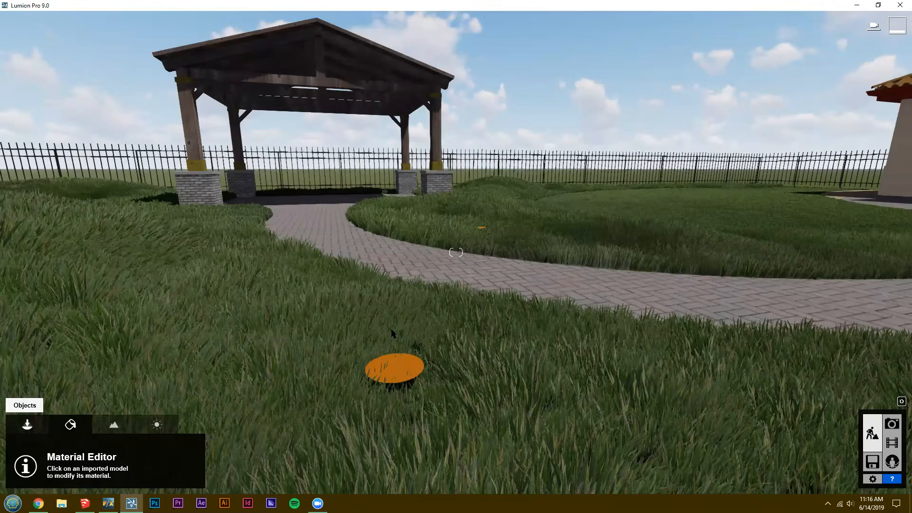
Place an AmericanBeech-M3 HQ tree from the nature library on the orange marker beside the brick path.
{"action": "left_click", "coordinate": [27, 424]}
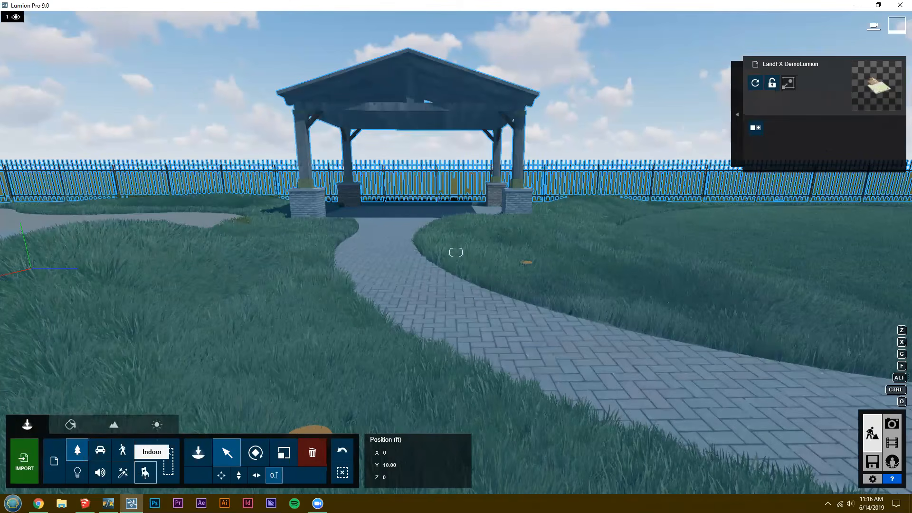
{"action": "left_click", "coordinate": [78, 450]}
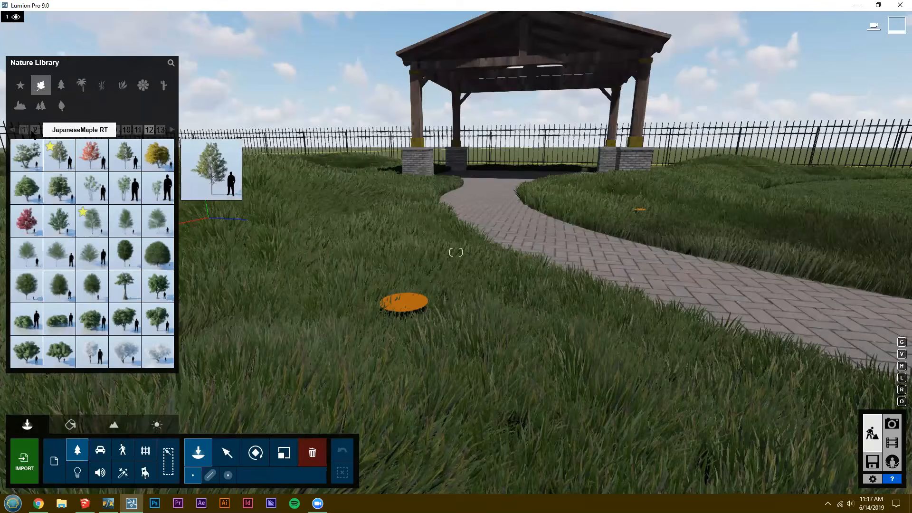
{"action": "left_click", "coordinate": [25, 130]}
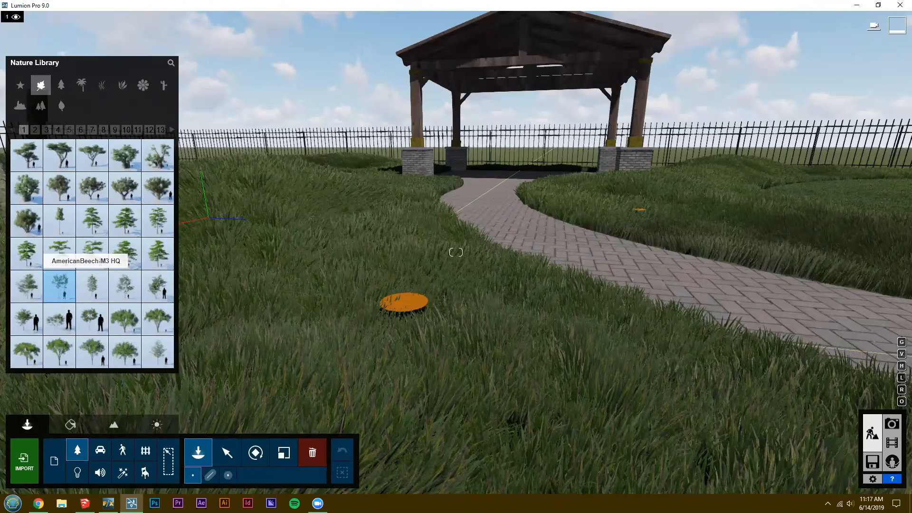
{"action": "left_click", "coordinate": [404, 301]}
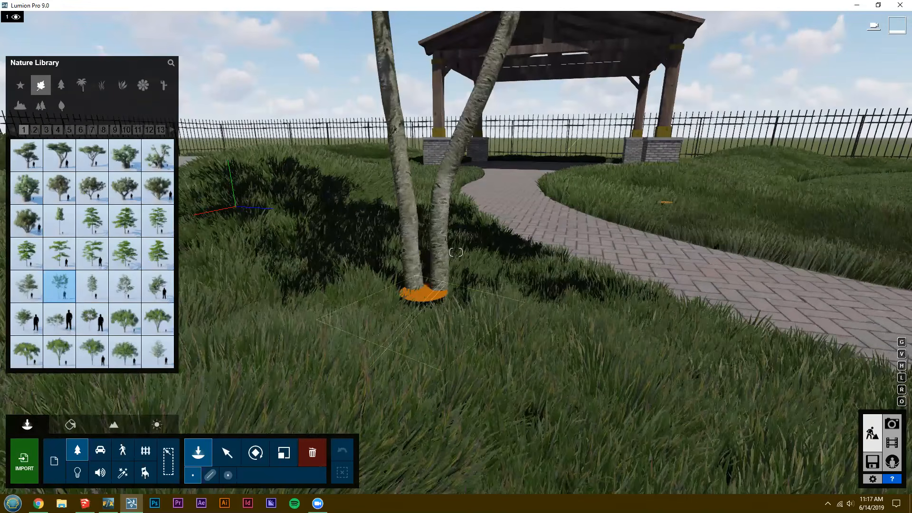
Place two more AmericanBeech-M3 HQ trees on the markers across the brick path and beside the concrete pad.
{"action": "left_click", "coordinate": [480, 377]}
{"action": "key", "text": "d"}
{"action": "right_click_drag", "start_coordinate": [480, 377], "coordinate": [481, 378]}
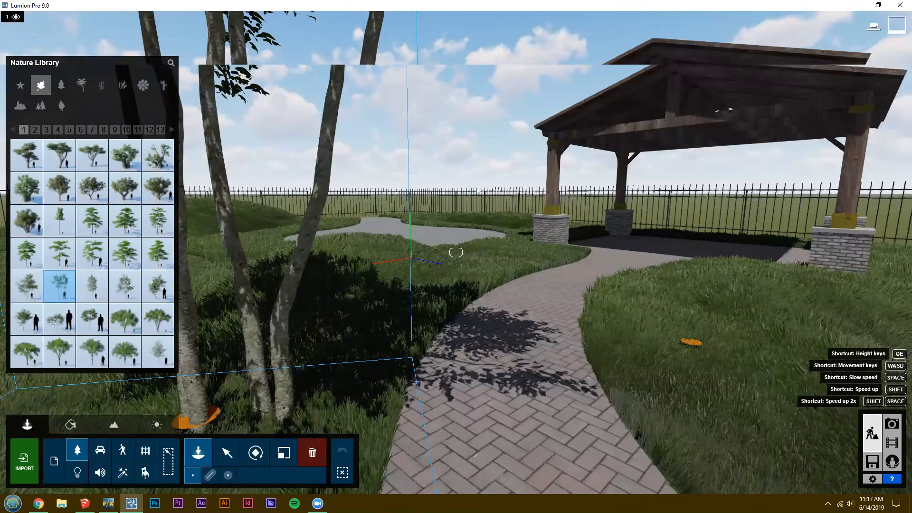
{"action": "key", "text": "d"}
{"action": "right_click_drag", "start_coordinate": [484, 365], "coordinate": [532, 386]}
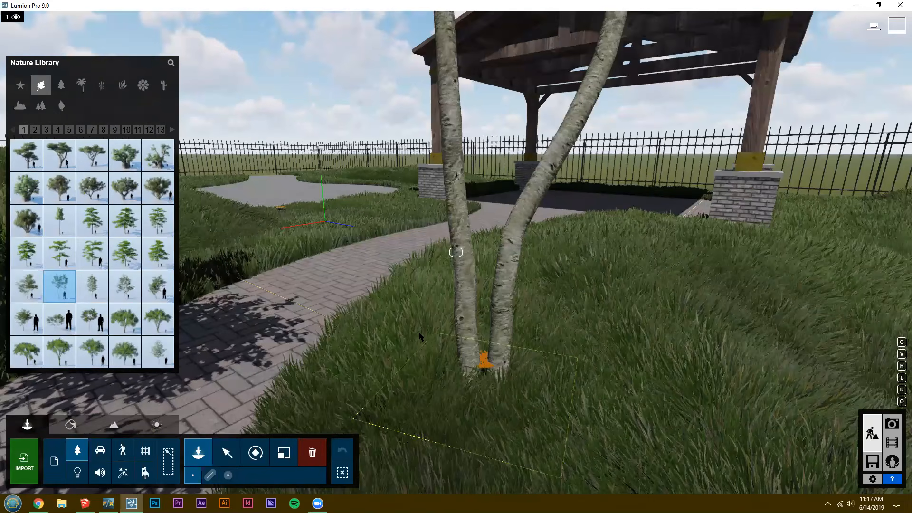
{"action": "key", "text": "w"}
{"action": "right_click_drag", "start_coordinate": [484, 365], "coordinate": [446, 330]}
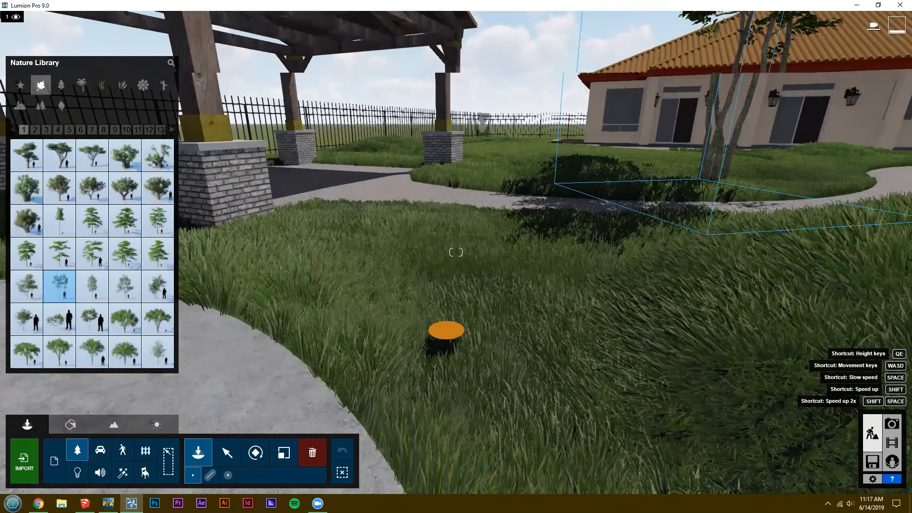
{"action": "left_click", "coordinate": [446, 330]}
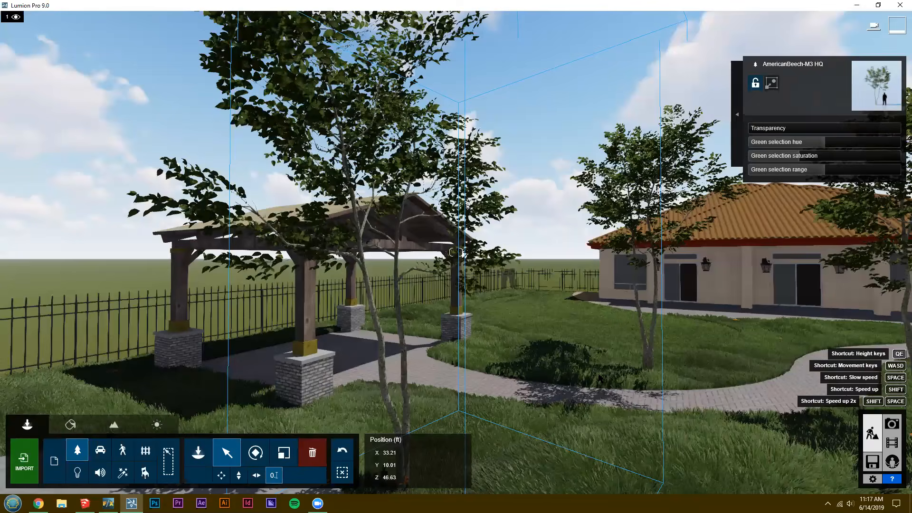
Apply the outdoor brick material Bricks 008a 1024 to the pavilion's column bases.
{"action": "key", "text": "s"}
{"action": "key", "text": "d"}
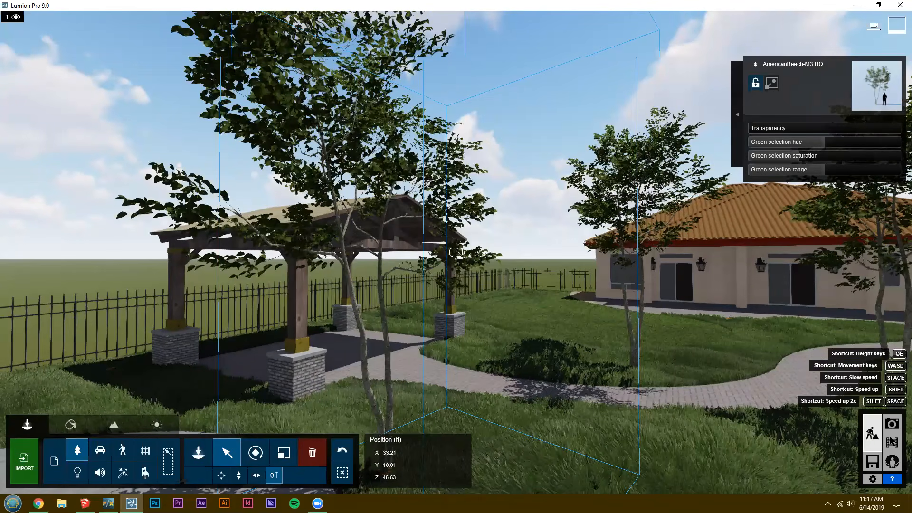
{"action": "right_click_drag", "start_coordinate": [456, 252], "coordinate": [456, 253]}
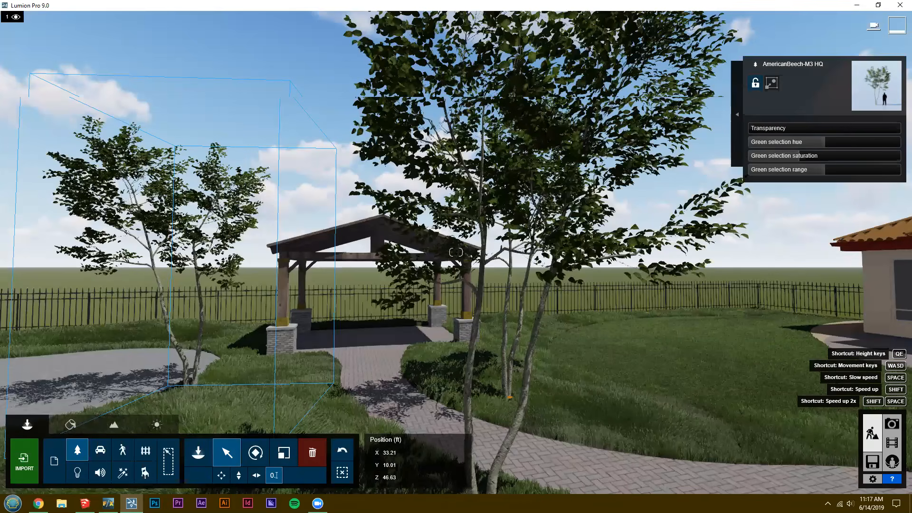
{"action": "right_click_drag", "start_coordinate": [456, 252], "coordinate": [456, 252]}
{"action": "key", "text": "w"}
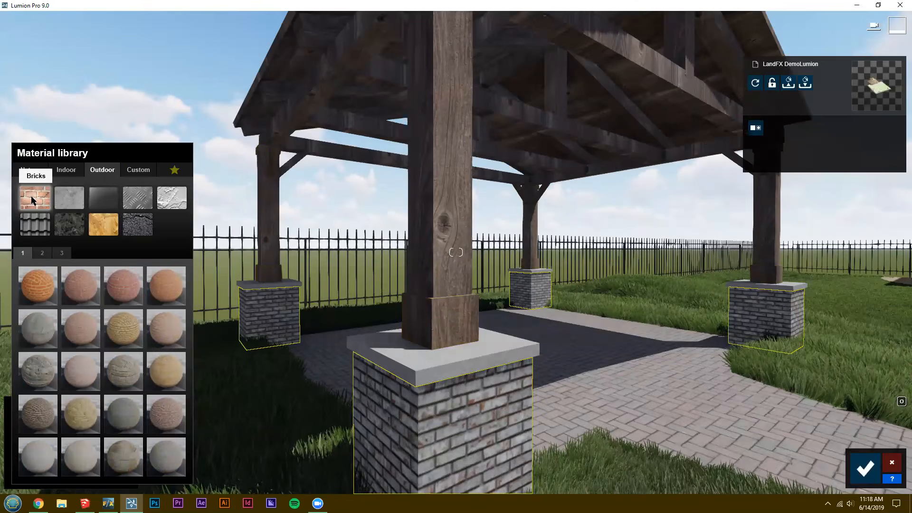
{"action": "left_click", "coordinate": [121, 374]}
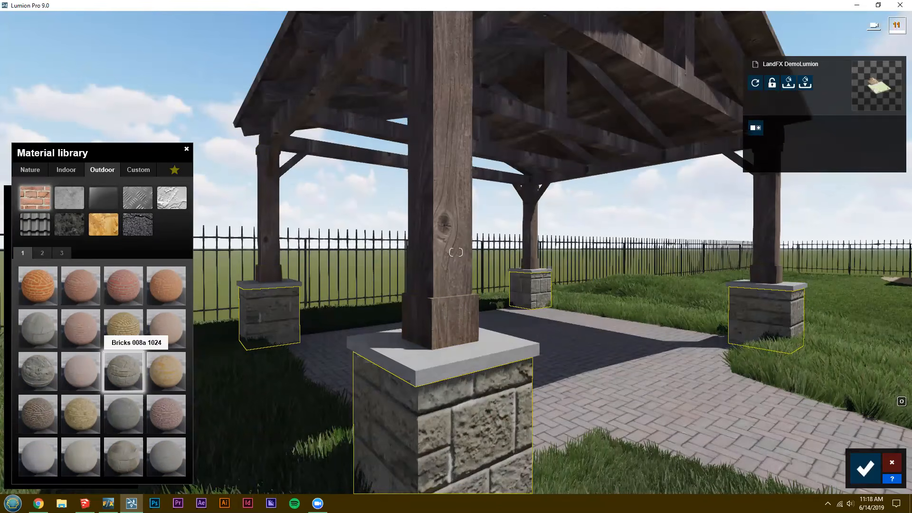
Apply the outdoor concrete material Polii Concrete 19 2k to the white stucco caps of the pavilion's column bases.
{"action": "key", "text": "s"}
{"action": "key", "text": "d"}
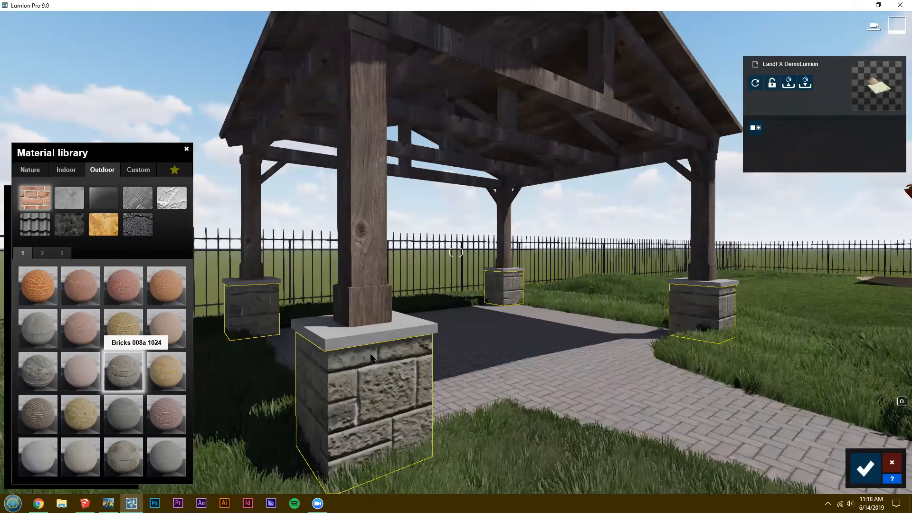
{"action": "key", "text": "w"}
{"action": "key", "text": "d"}
{"action": "right_click_drag", "start_coordinate": [371, 355], "coordinate": [371, 353]}
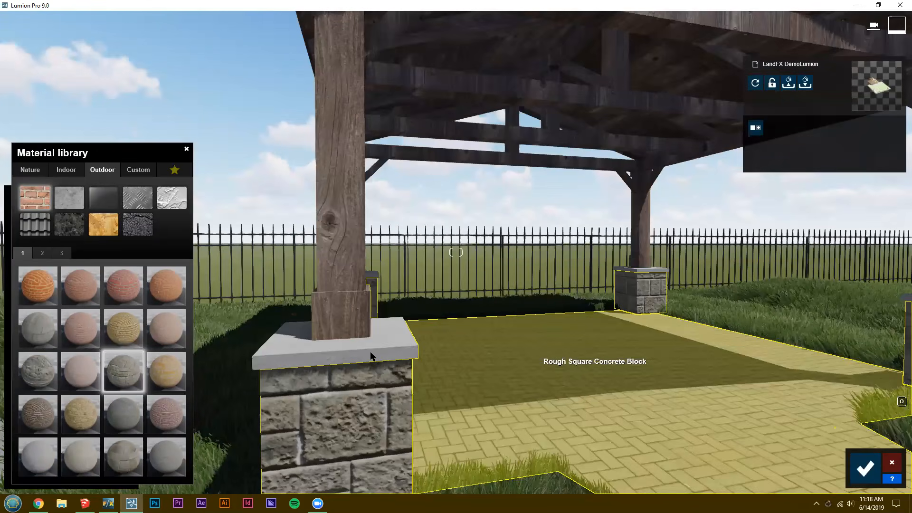
{"action": "left_click", "coordinate": [371, 352]}
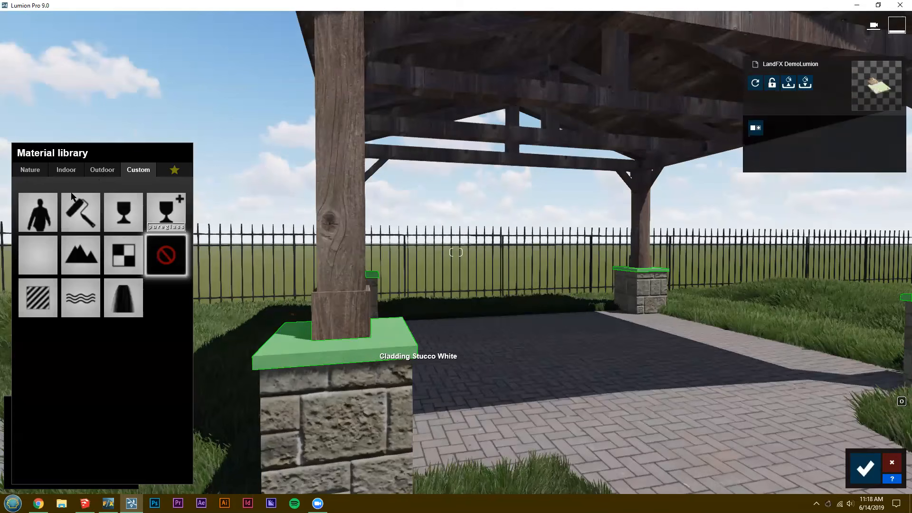
{"action": "left_click", "coordinate": [72, 194]}
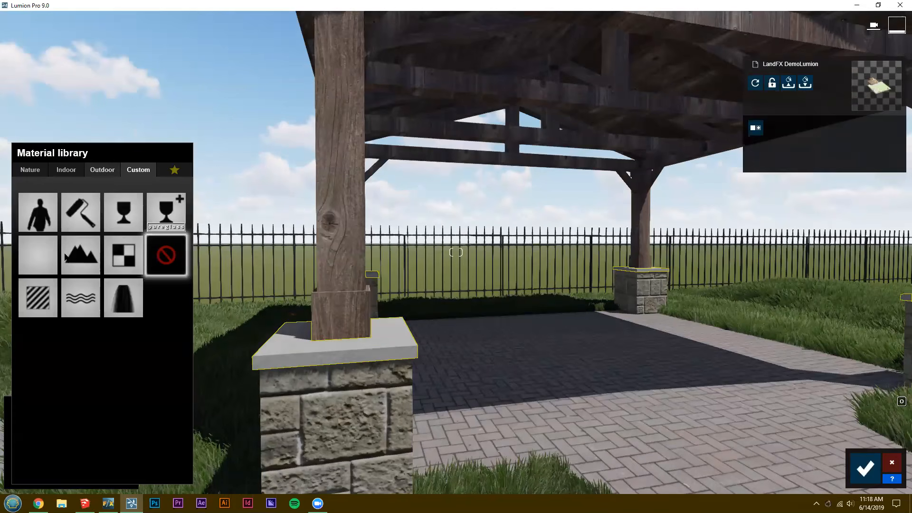
{"action": "left_click", "coordinate": [102, 169]}
{"action": "left_click", "coordinate": [61, 253]}
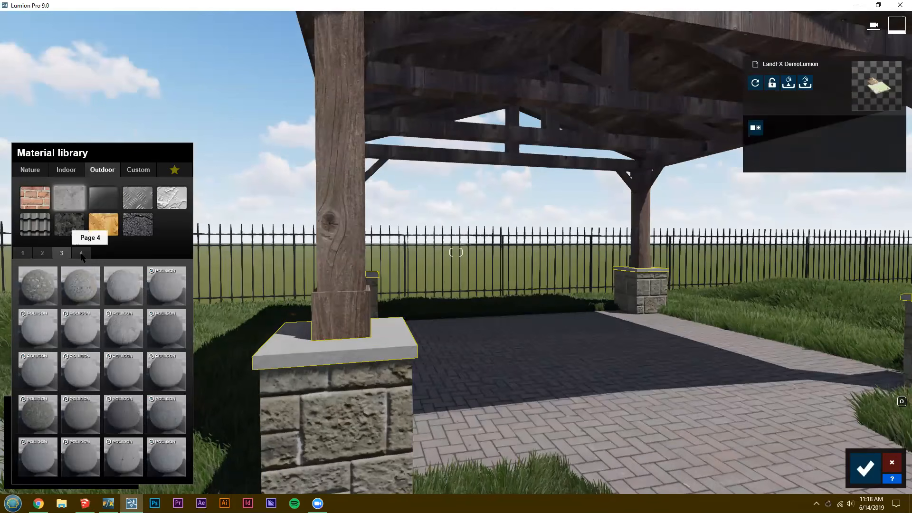
{"action": "left_click", "coordinate": [86, 426]}
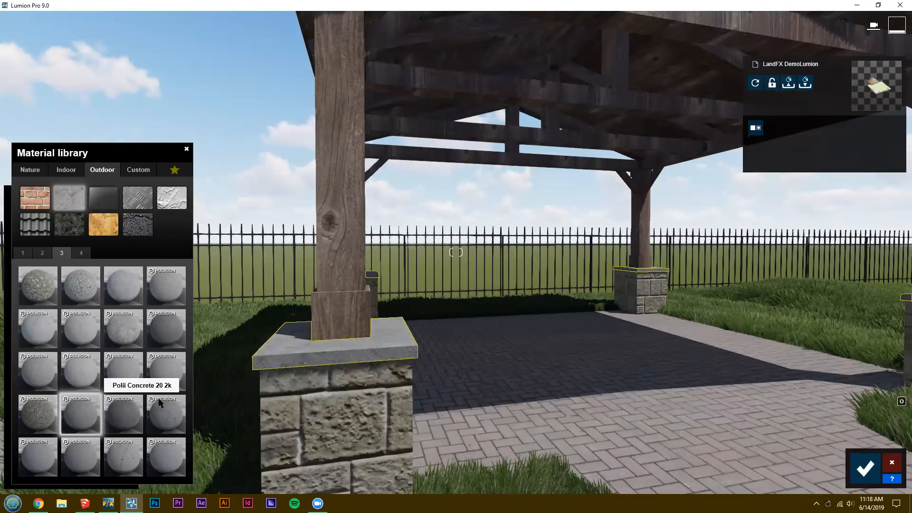
{"action": "right_click_drag", "start_coordinate": [295, 295], "coordinate": [274, 281]}
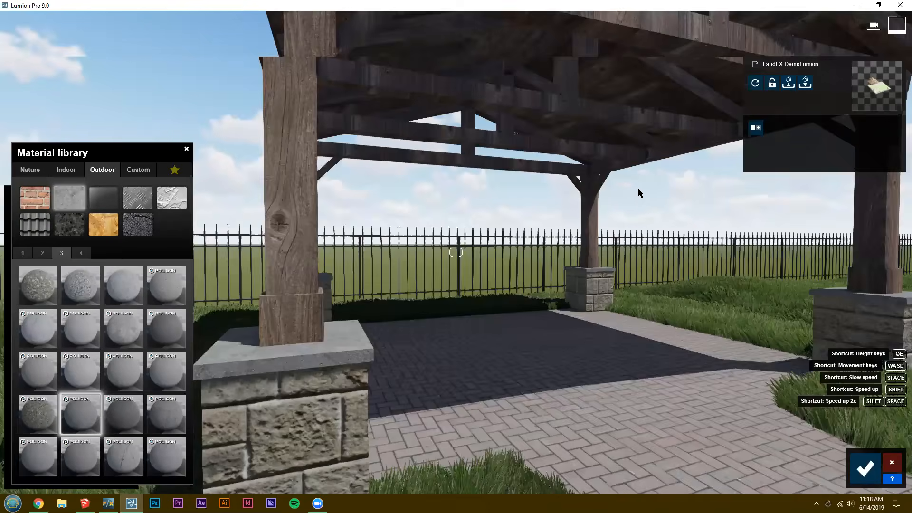
Apply the outdoor roof material Polii Roof SlateGreyNew 001 2K to the pavilion's shingle roof.
{"action": "right_click_drag", "start_coordinate": [638, 190], "coordinate": [503, 294]}
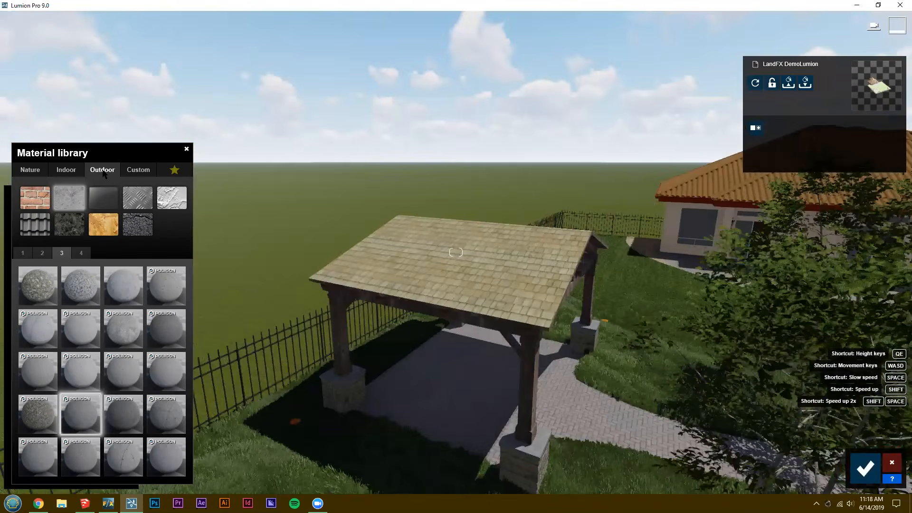
{"action": "left_click", "coordinate": [35, 198]}
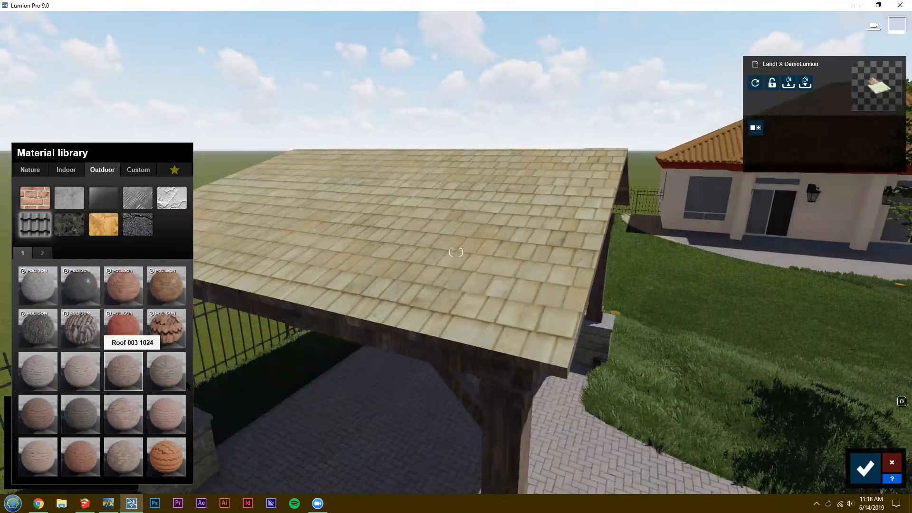
{"action": "left_click", "coordinate": [90, 290]}
{"action": "key", "text": "d"}
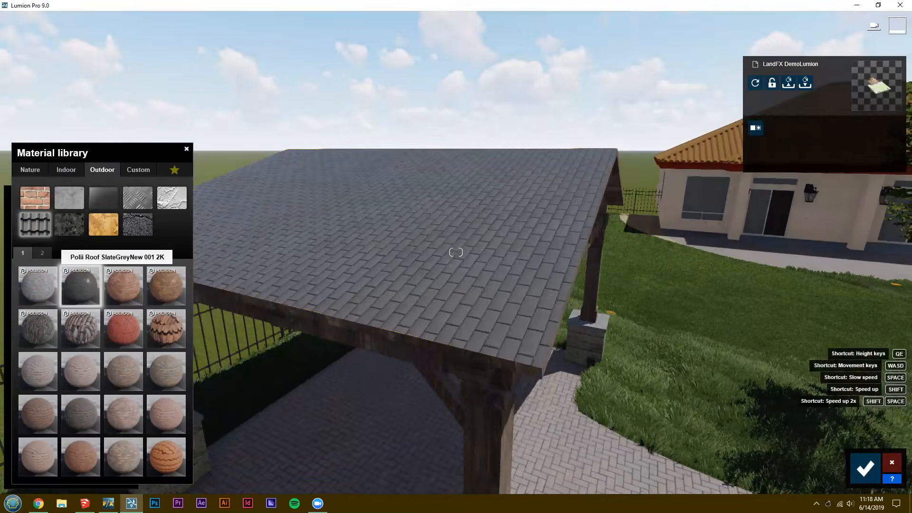
Apply the first outdoor plaster material to the house's exterior walls and columns.
{"action": "key", "text": "d"}
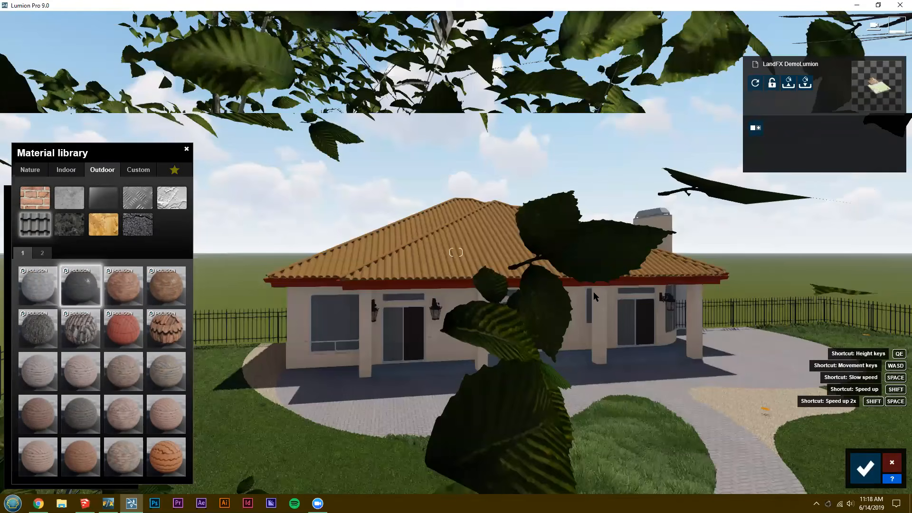
{"action": "key", "text": "w"}
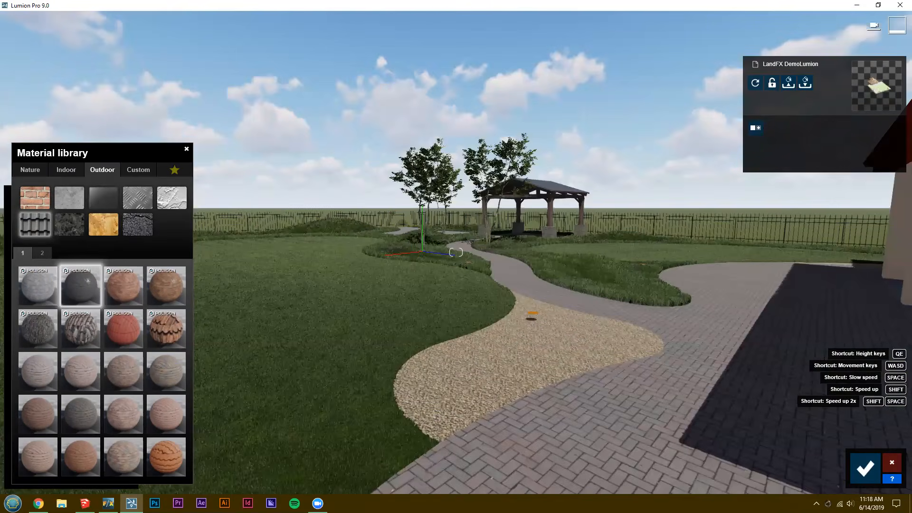
{"action": "key", "text": "w"}
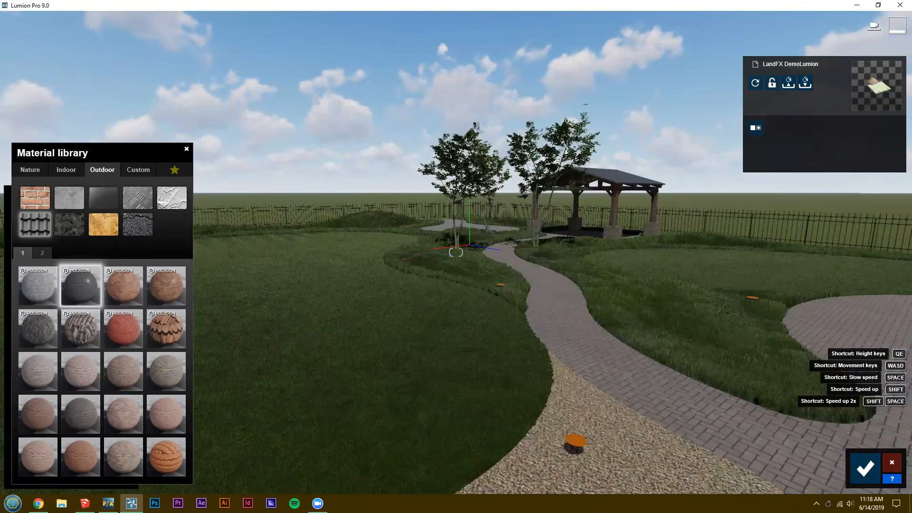
{"action": "key", "text": "w"}
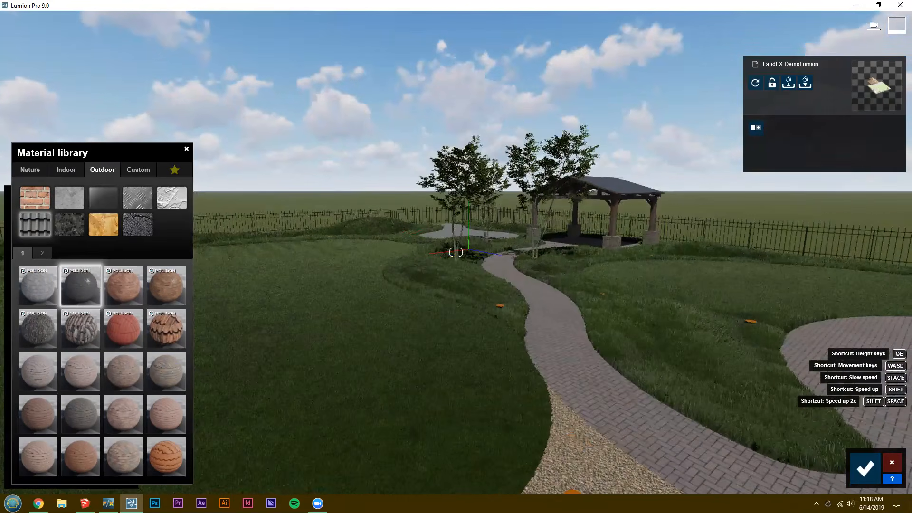
{"action": "key", "text": "w"}
{"action": "key", "text": "a"}
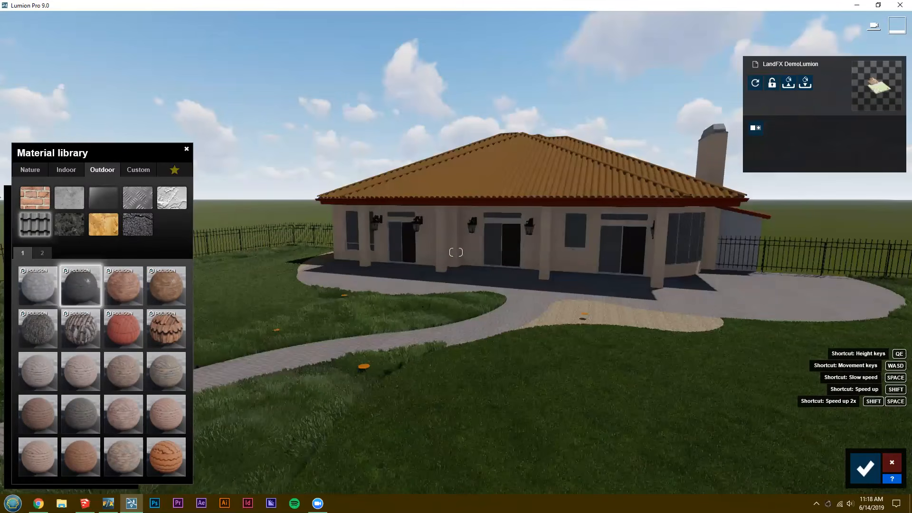
{"action": "key", "text": "w"}
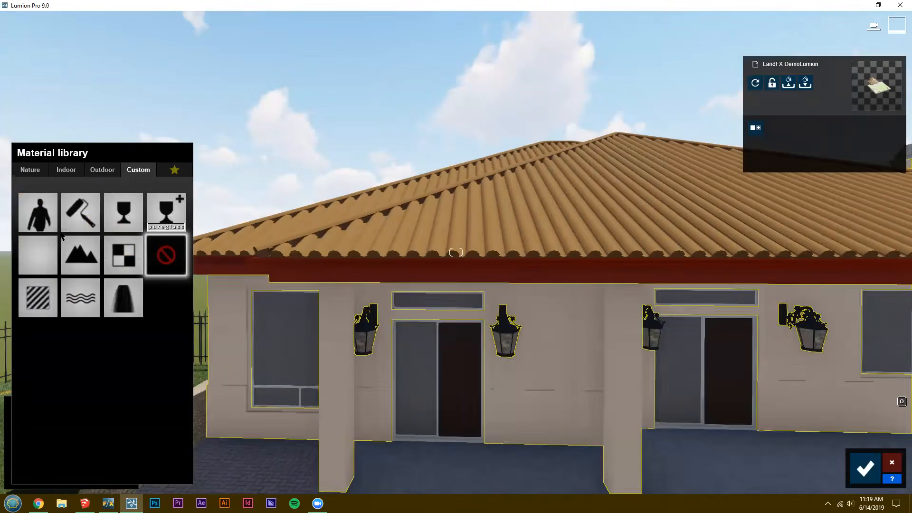
{"action": "left_click", "coordinate": [102, 169]}
{"action": "left_click", "coordinate": [172, 197]}
{"action": "left_click", "coordinate": [53, 291]}
Apply the fourth indoor glass material to the house's windows and glass doors, and save the material changes.
{"action": "left_click", "coordinate": [292, 340]}
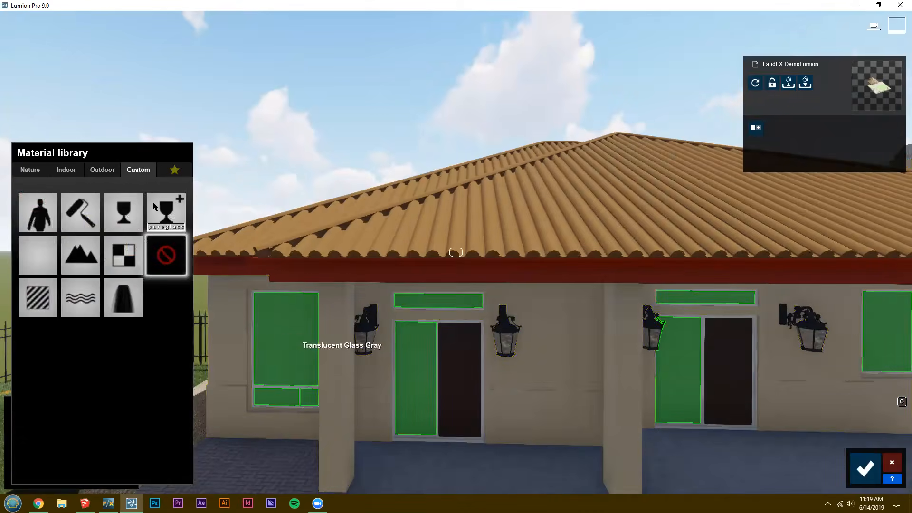
{"action": "left_click", "coordinate": [102, 169]}
{"action": "left_click", "coordinate": [67, 170]}
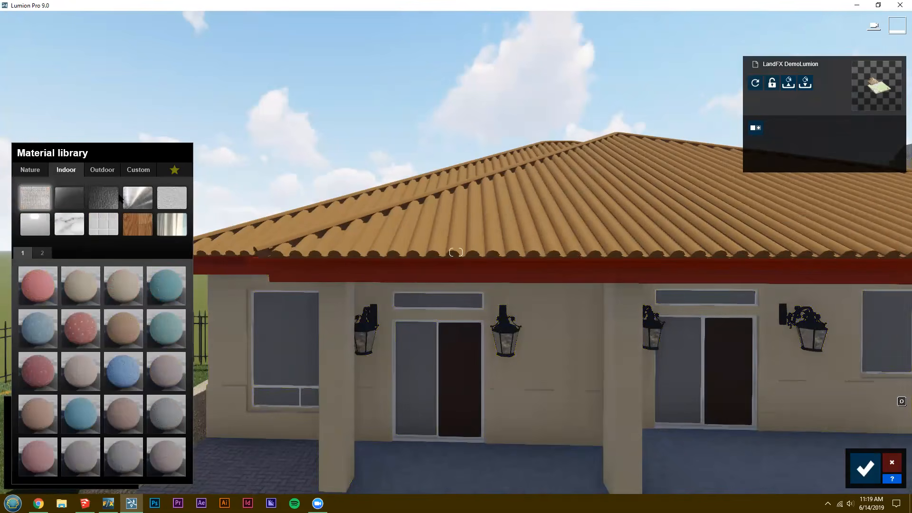
{"action": "left_click", "coordinate": [70, 200]}
{"action": "left_click", "coordinate": [166, 290]}
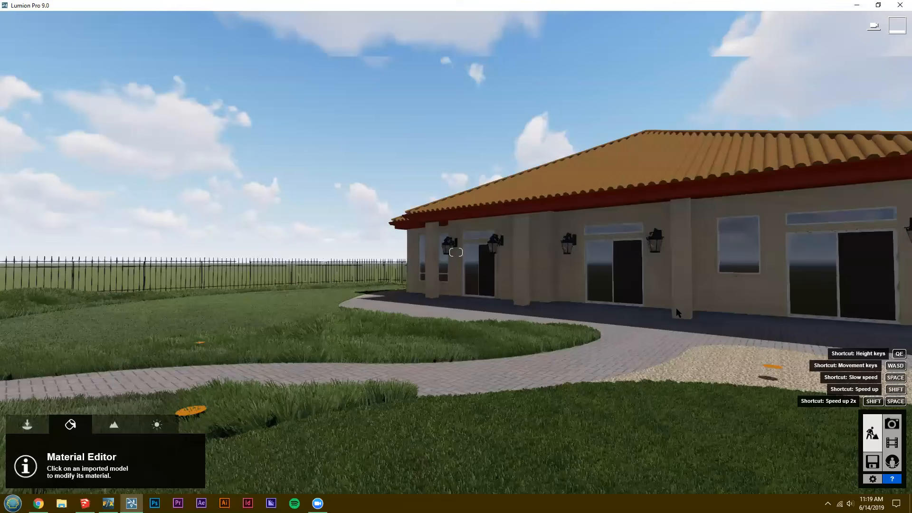
Examine the SketchUp files available for importing as a new model, and close the file chooser without importing.
{"action": "key", "text": "d"}
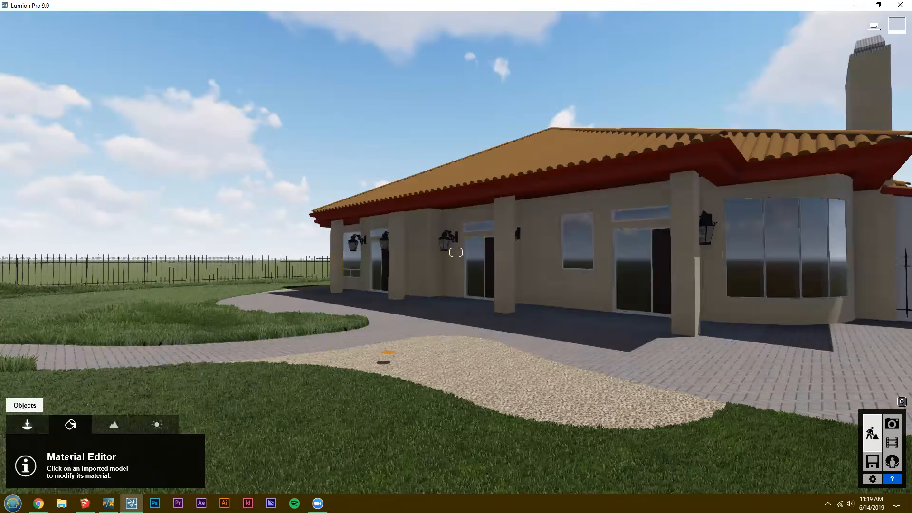
{"action": "left_click", "coordinate": [28, 425]}
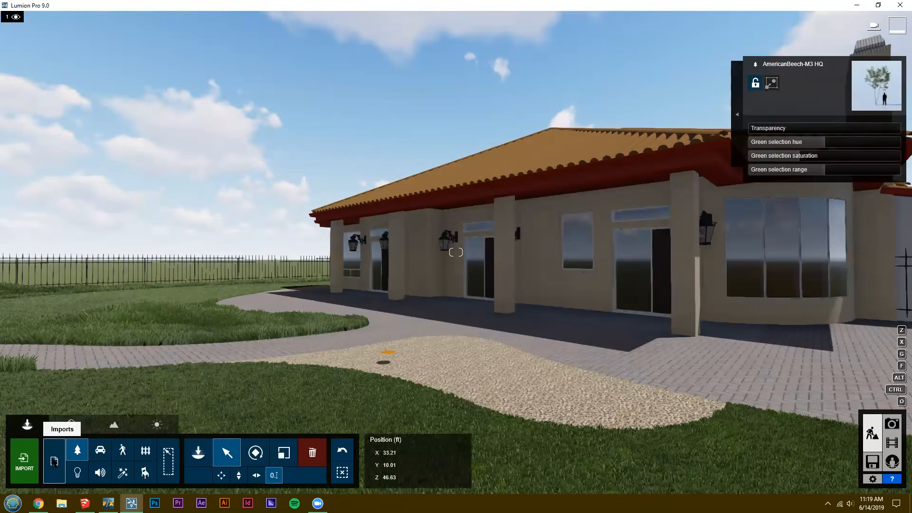
{"action": "mouse_move", "coordinate": [85, 503]}
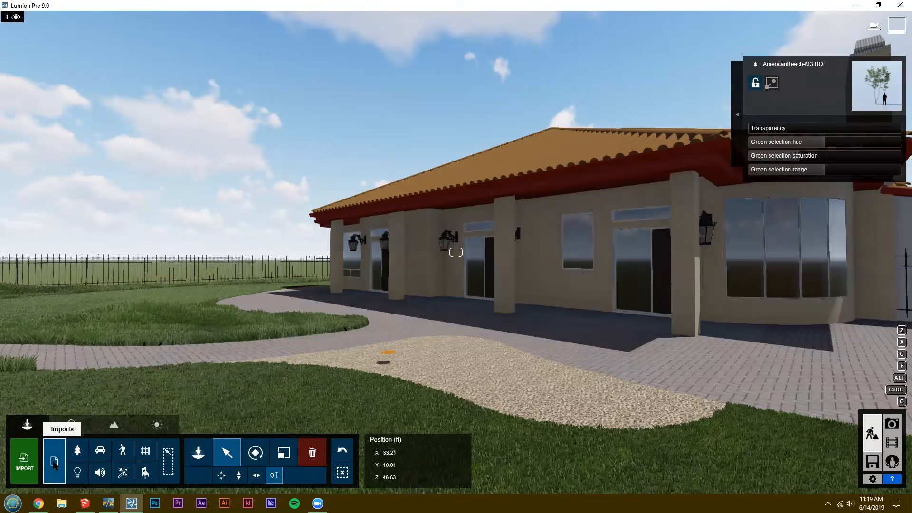
{"action": "left_click", "coordinate": [22, 451]}
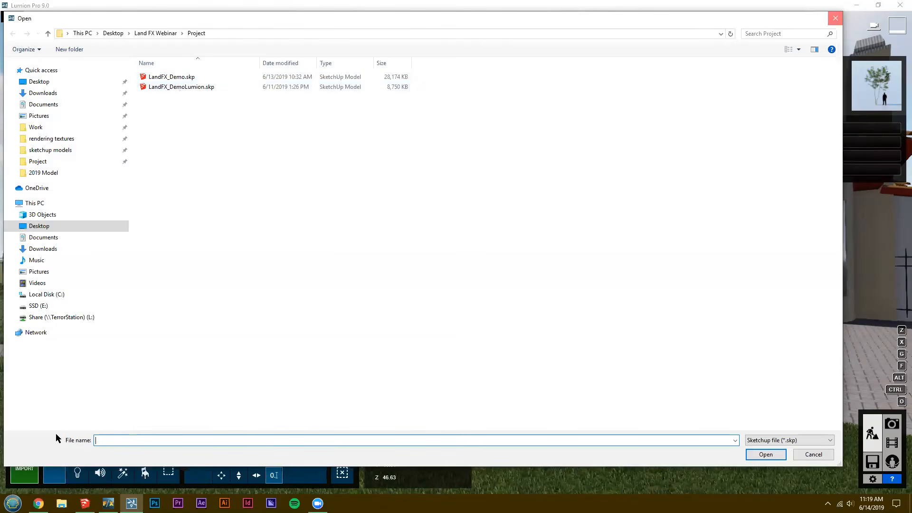
{"action": "key", "text": "Escape"}
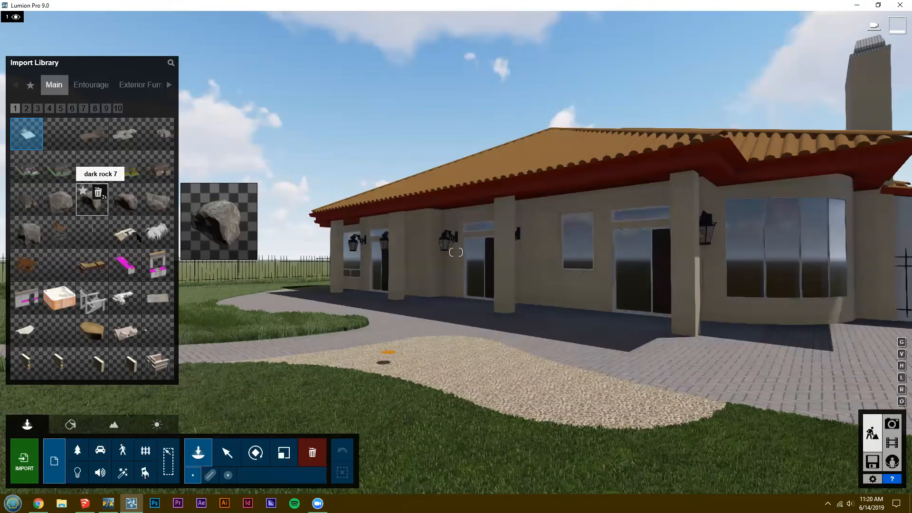
Browse the import library's rocks and outdoor furniture, including dark rock 7 and the garden chair, and the nature library's conifers and palms.
{"action": "left_click", "coordinate": [92, 204]}
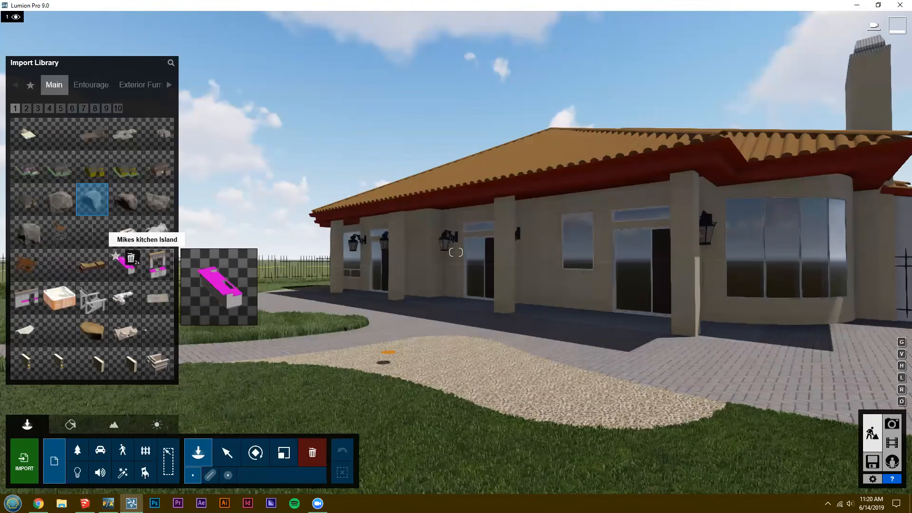
{"action": "left_click", "coordinate": [92, 299]}
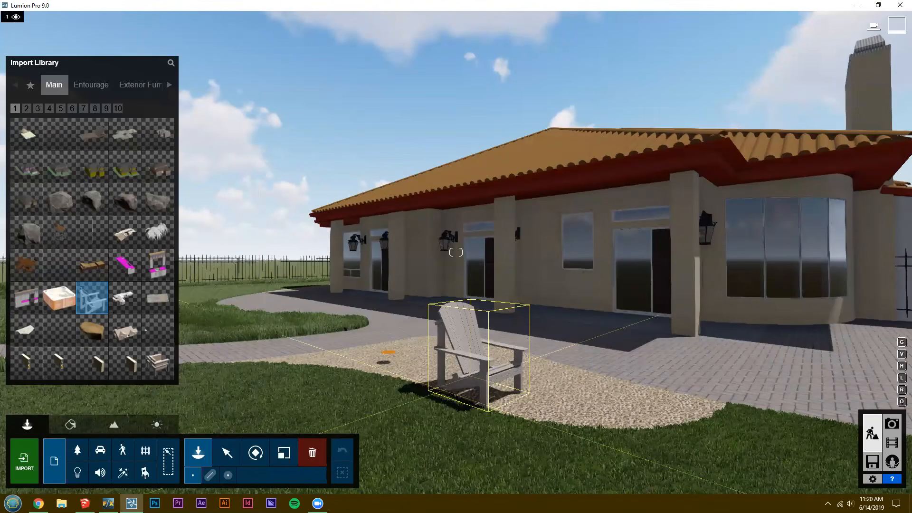
{"action": "key", "text": "w"}
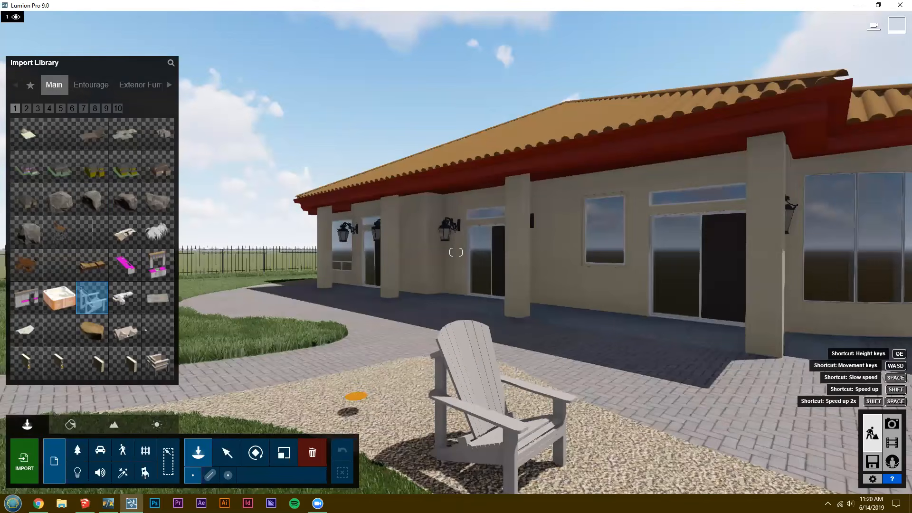
{"action": "key", "text": "s"}
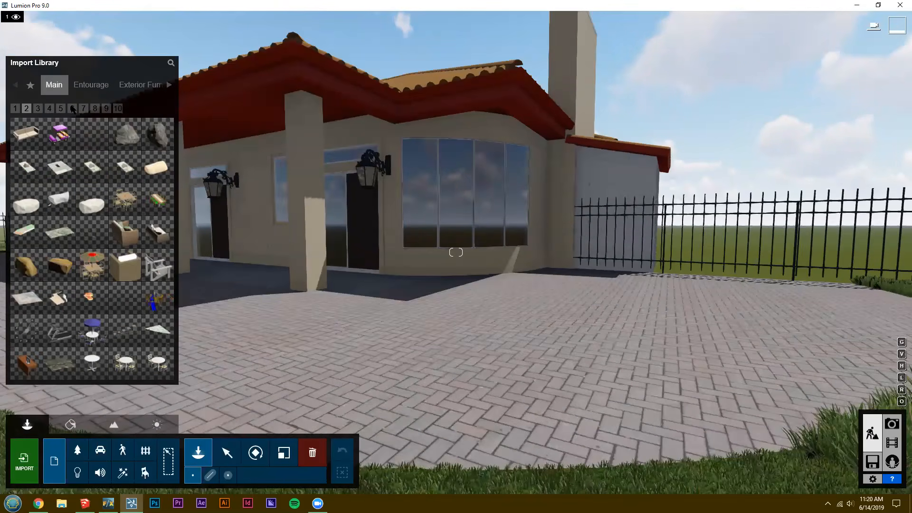
{"action": "left_click", "coordinate": [73, 109]}
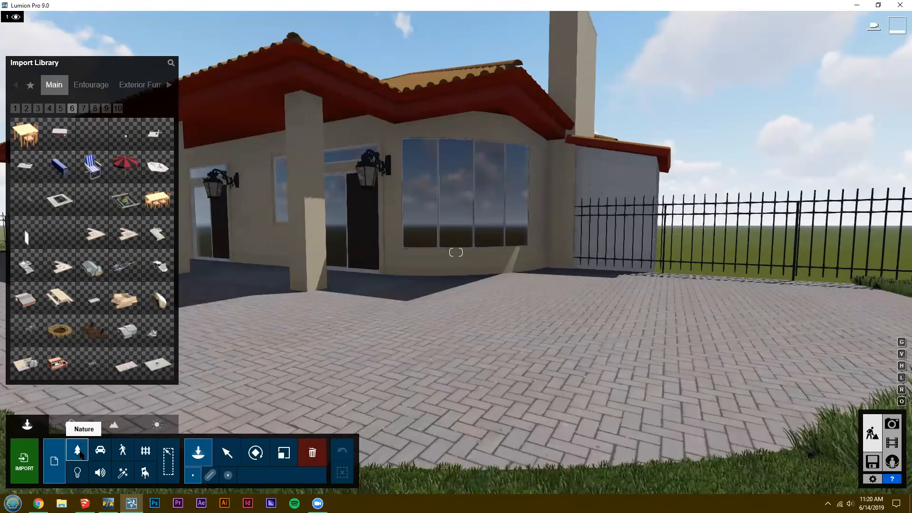
{"action": "left_click", "coordinate": [40, 85]}
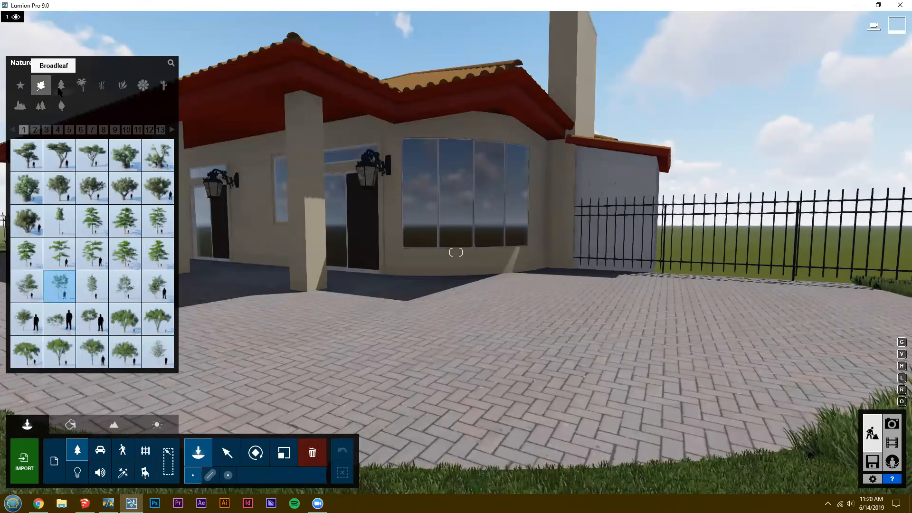
{"action": "left_click", "coordinate": [61, 87]}
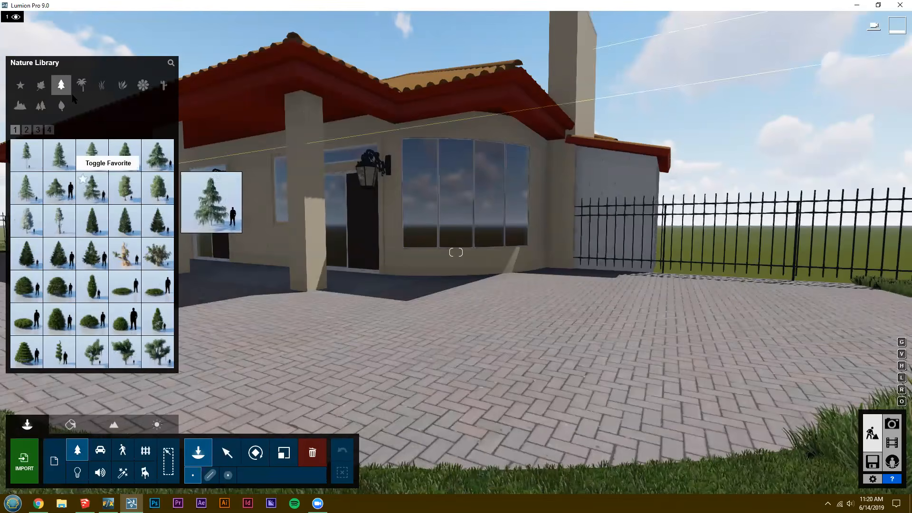
{"action": "left_click", "coordinate": [82, 84]}
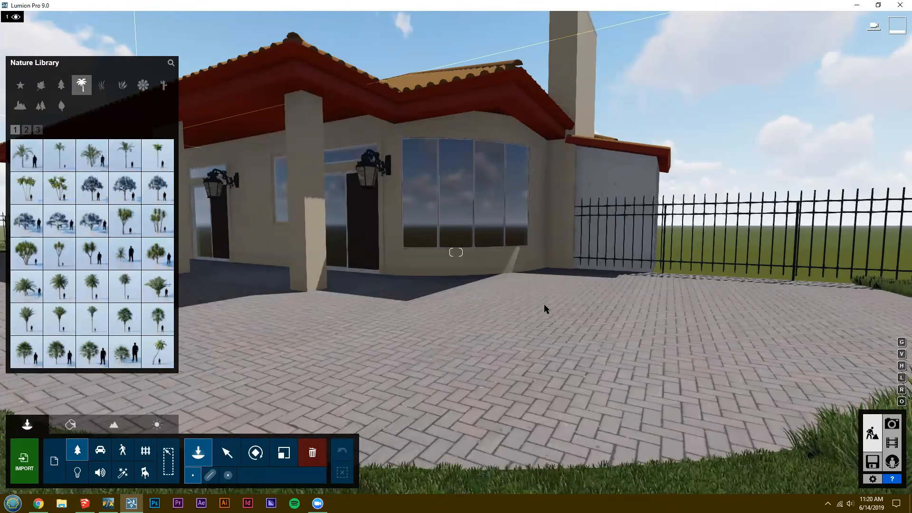
Apply the indoor plaster material Plaster 005 1024 to the red eaves and soffit of the house roof.
{"action": "key", "text": "s"}
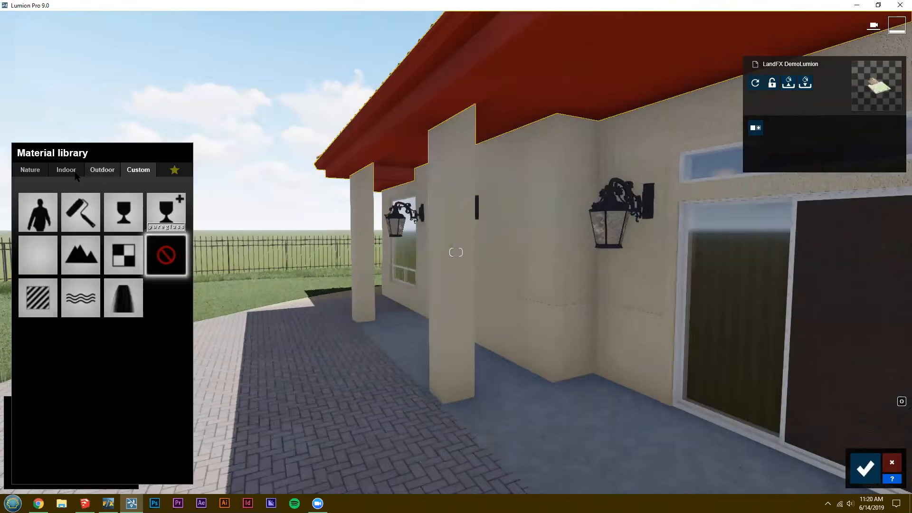
{"action": "left_click", "coordinate": [102, 169]}
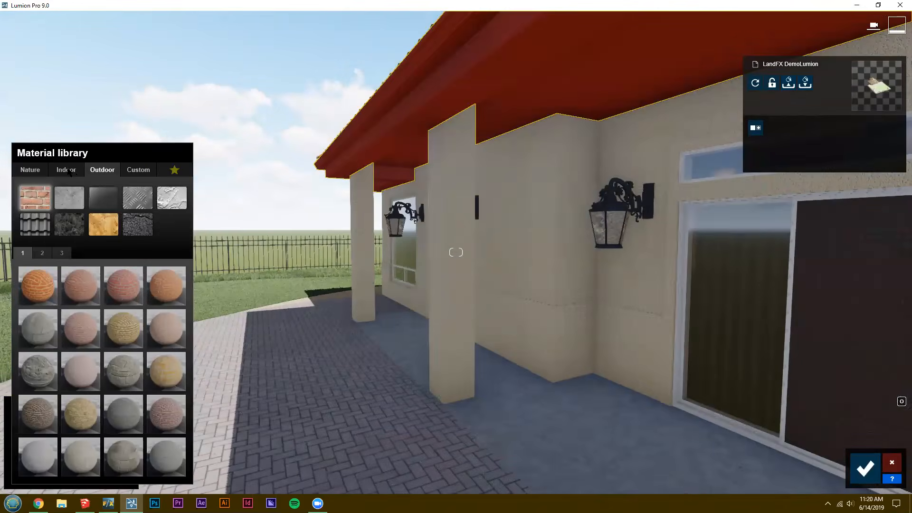
{"action": "left_click", "coordinate": [66, 170]}
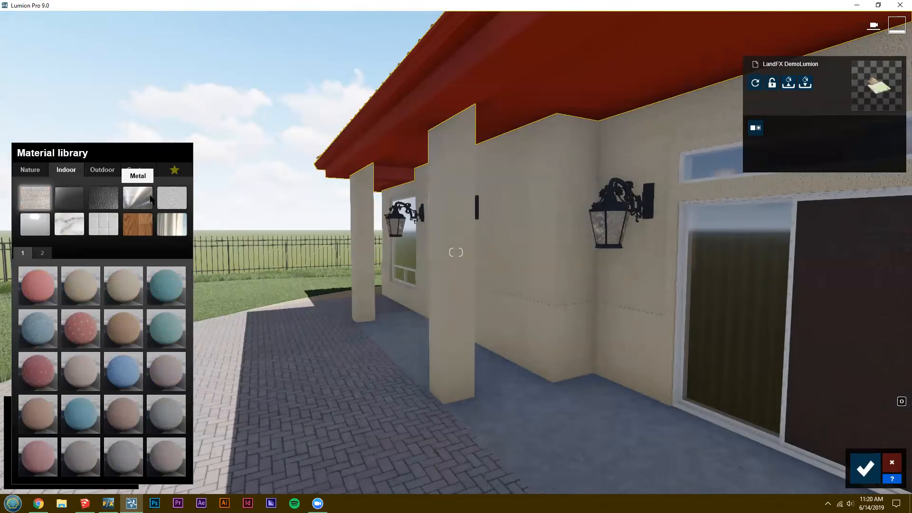
{"action": "left_click", "coordinate": [171, 197]}
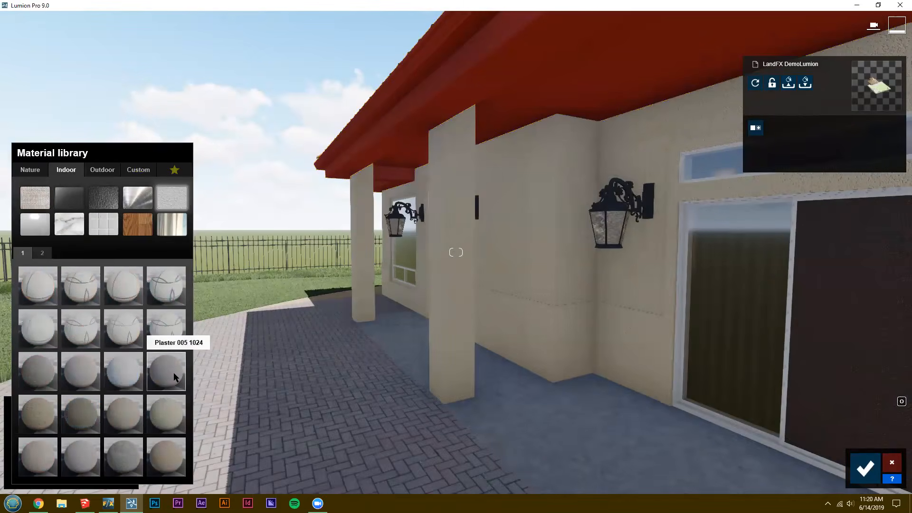
{"action": "left_click", "coordinate": [171, 375]}
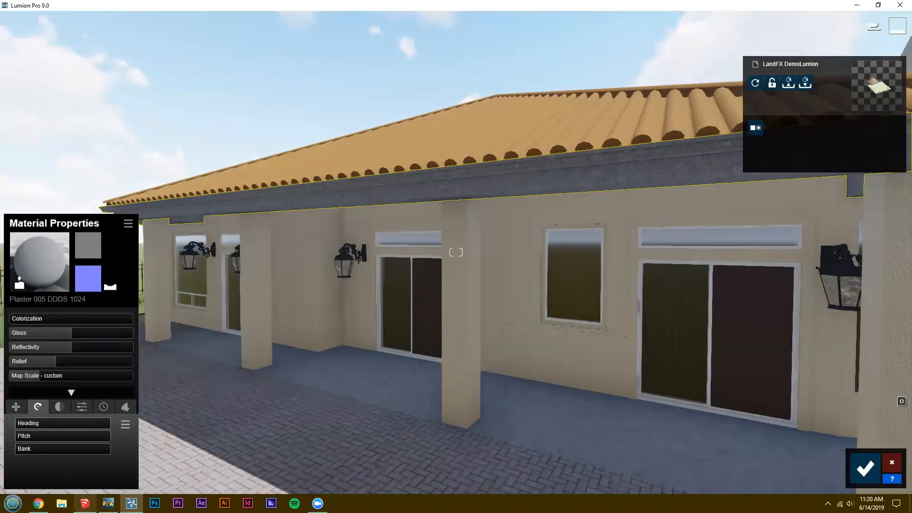
Switch to SketchUp and examine the orange tree markers and planting outlines around the lawn, paths and house.
{"action": "mouse_move", "coordinate": [85, 503]}
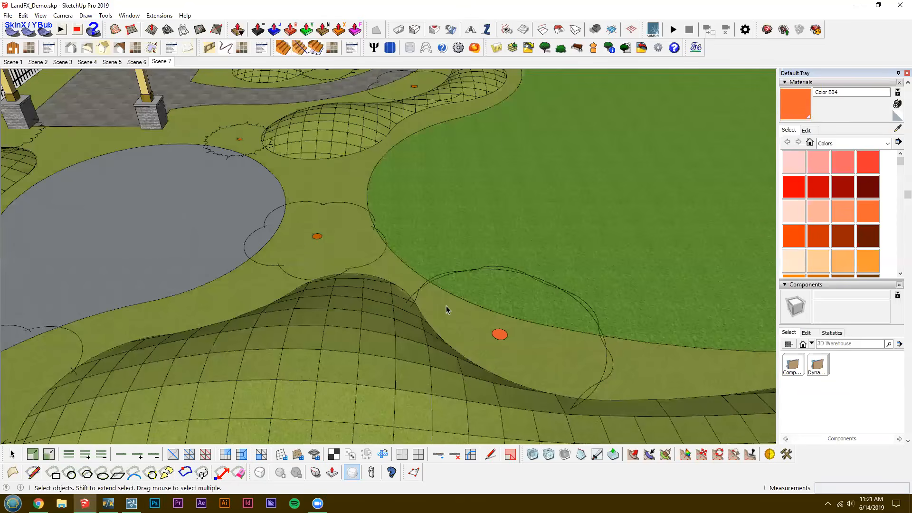
{"action": "scroll", "coordinate": [446, 306], "scroll_direction": "down", "scroll_amount": 5}
{"action": "middle_click_drag", "start_coordinate": [446, 306], "coordinate": [345, 252]}
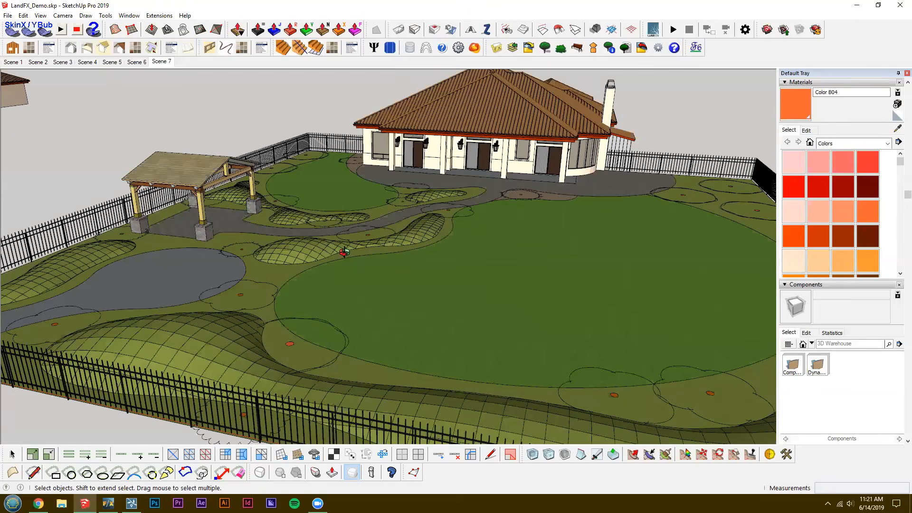
{"action": "scroll", "coordinate": [338, 259], "scroll_direction": "down", "scroll_amount": 2}
{"action": "scroll", "coordinate": [418, 257], "scroll_direction": "up", "scroll_amount": 4}
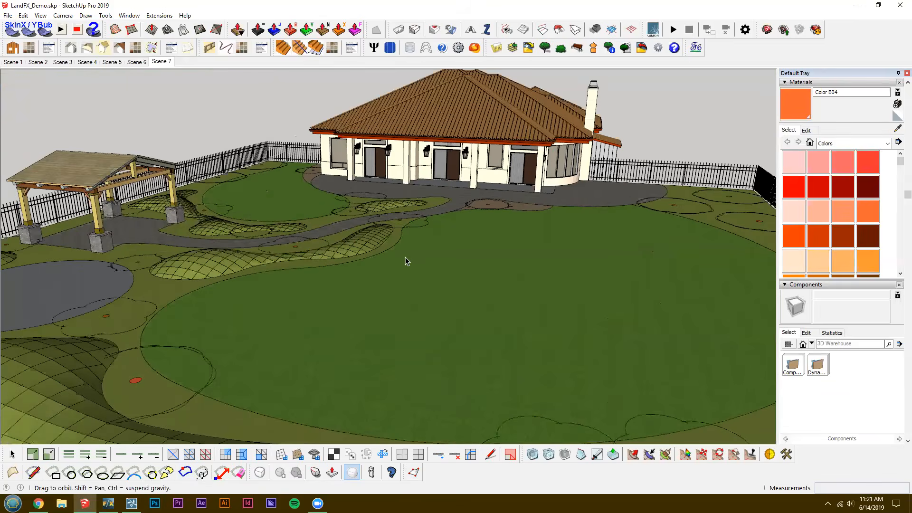
{"action": "scroll", "coordinate": [406, 260], "scroll_direction": "up", "scroll_amount": 2}
{"action": "scroll", "coordinate": [406, 260], "scroll_direction": "up", "scroll_amount": 1}
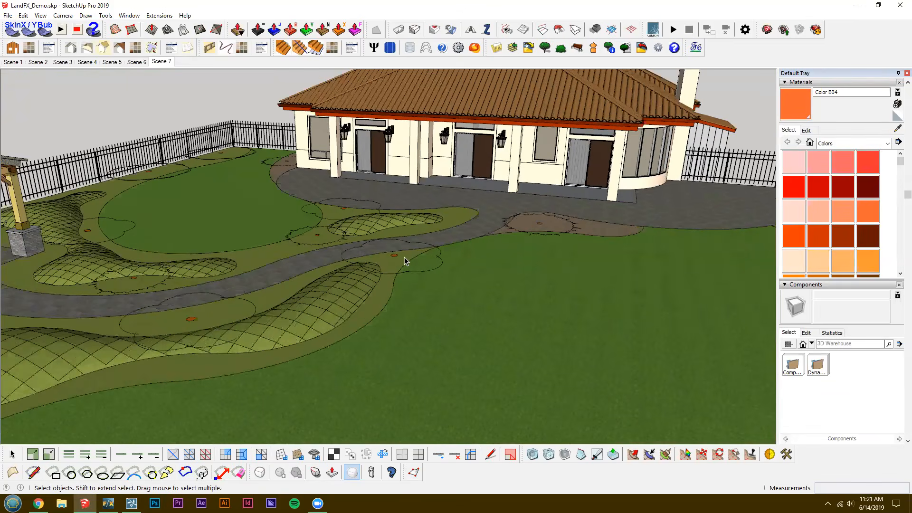
{"action": "scroll", "coordinate": [413, 221], "scroll_direction": "down", "scroll_amount": 1}
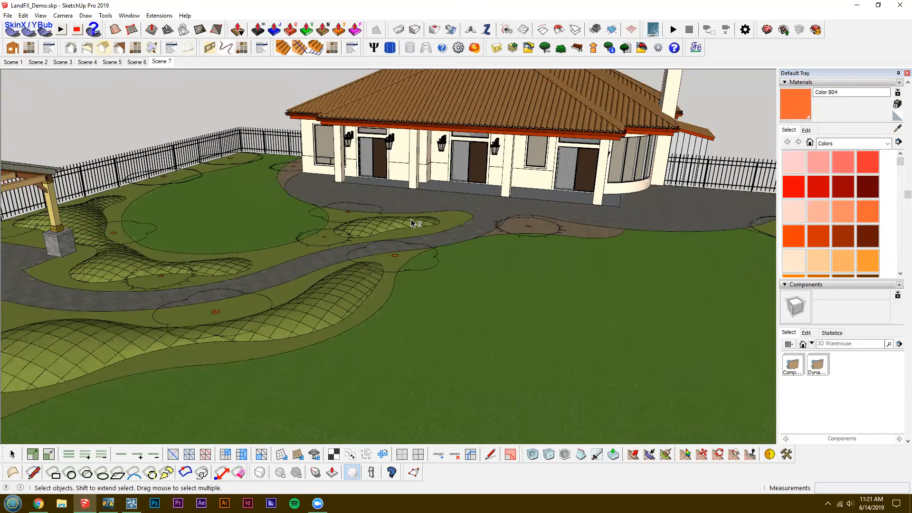
Examine the tree markers and planting beds around the pavilion, mounds and large lawn in the SketchUp model, and switch back to Lumion.
{"action": "scroll", "coordinate": [397, 230], "scroll_direction": "down", "scroll_amount": 1}
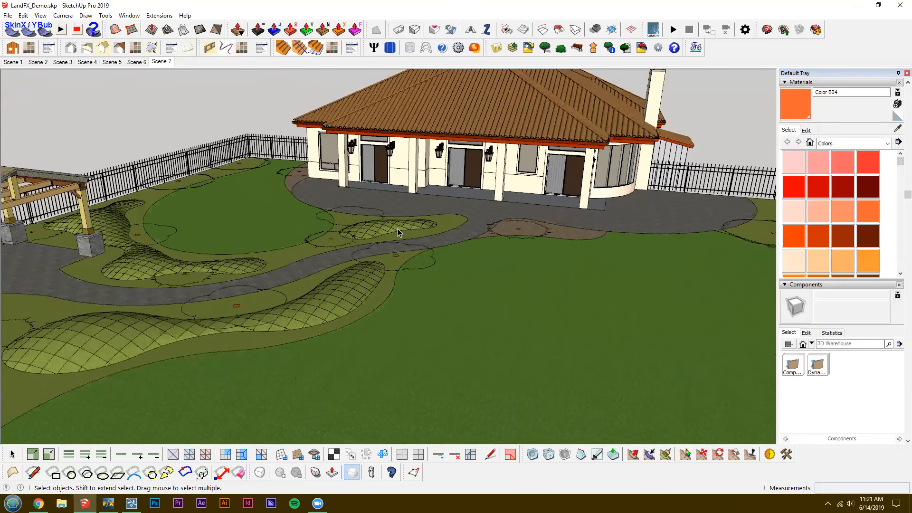
{"action": "scroll", "coordinate": [398, 232], "scroll_direction": "down", "scroll_amount": 1}
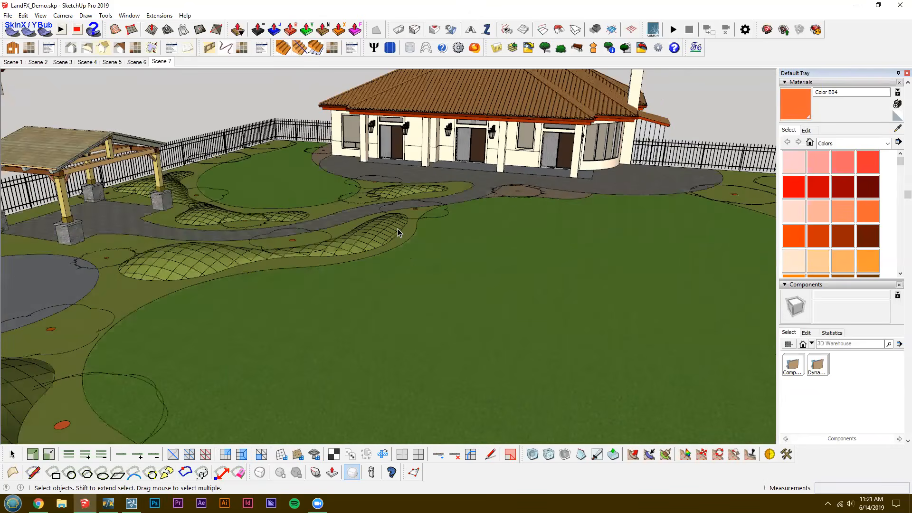
{"action": "scroll", "coordinate": [398, 232], "scroll_direction": "down", "scroll_amount": 1}
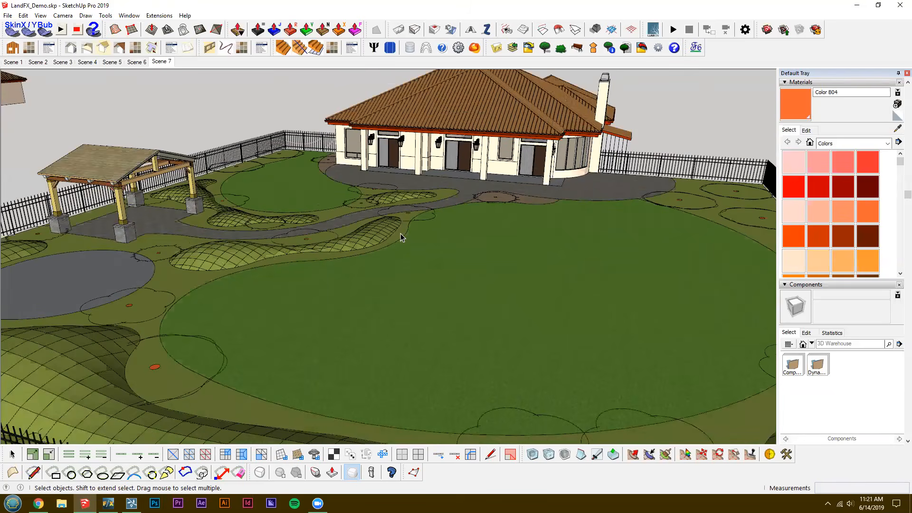
{"action": "scroll", "coordinate": [400, 236], "scroll_direction": "up", "scroll_amount": 1}
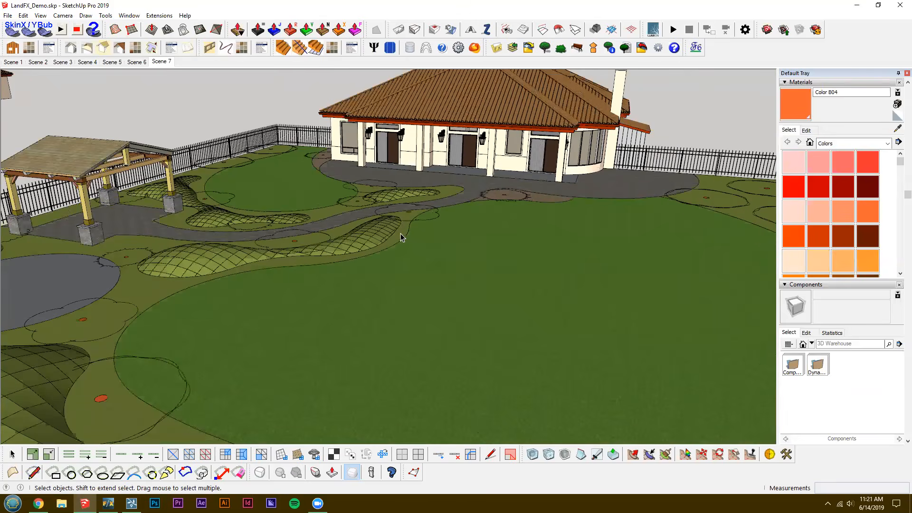
{"action": "scroll", "coordinate": [402, 222], "scroll_direction": "up", "scroll_amount": 1}
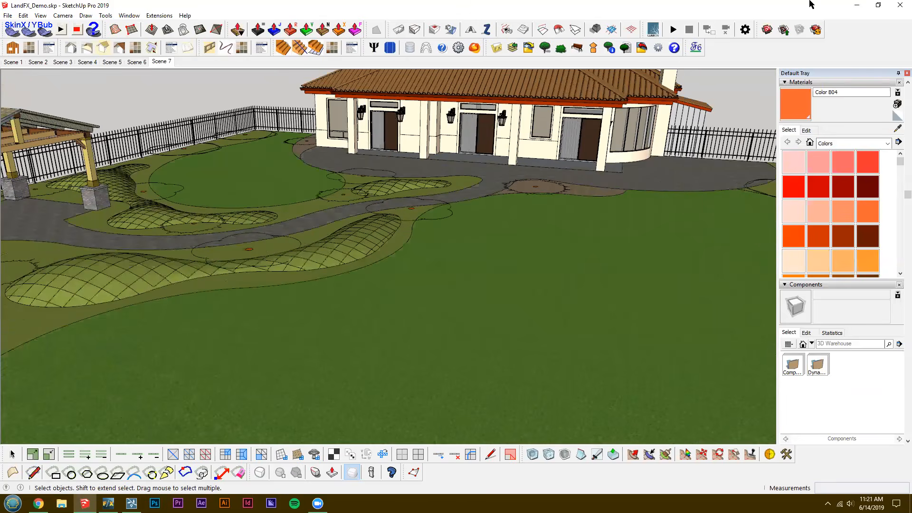
{"action": "middle_click_drag", "start_coordinate": [469, 359], "coordinate": [707, 375], "text": "shift"}
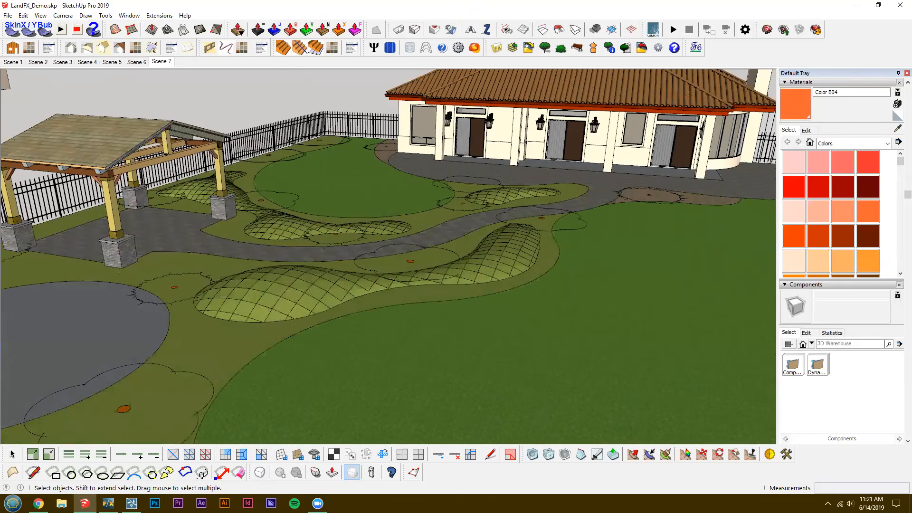
{"action": "key", "text": "alt+Tab"}
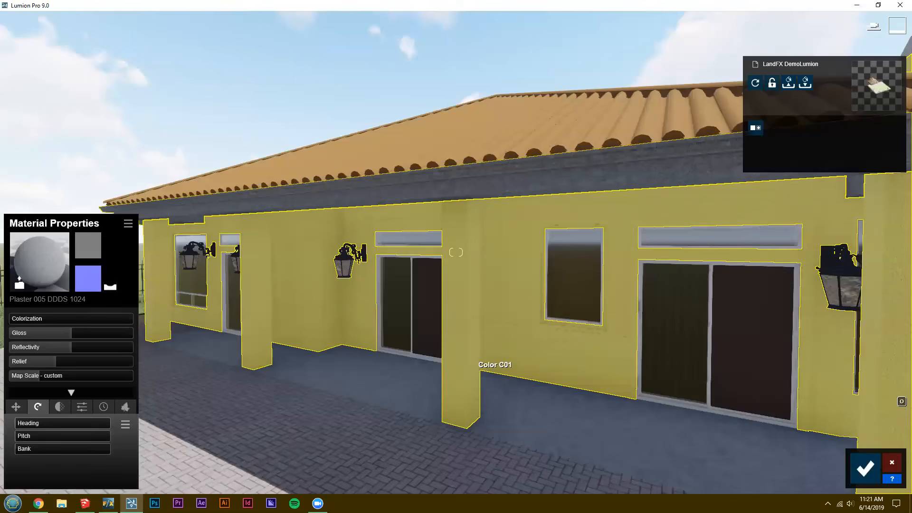
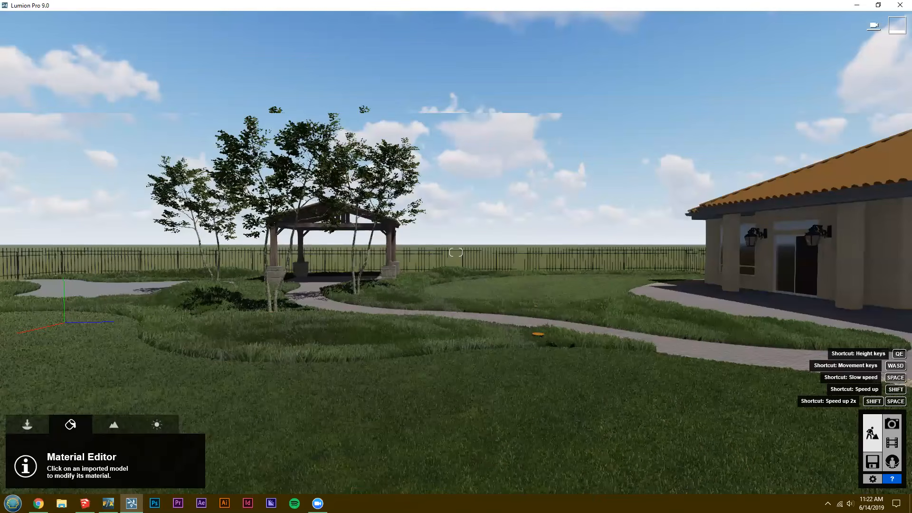
Apply the Ground 015 DDDS 2048 material to the gravel groundcover bed beside the house patio and colorize it.
{"action": "key", "text": "d"}
{"action": "right_click_drag", "start_coordinate": [456, 252], "coordinate": [395, 255]}
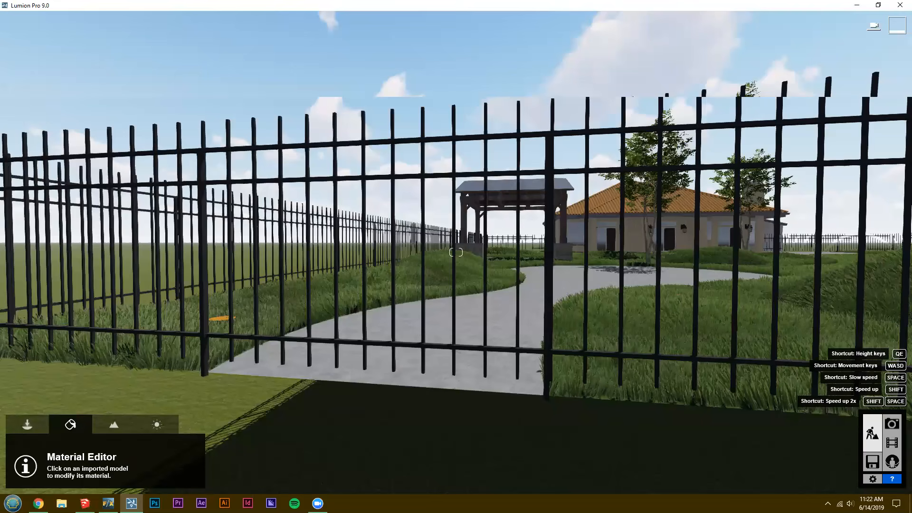
{"action": "key", "text": "w"}
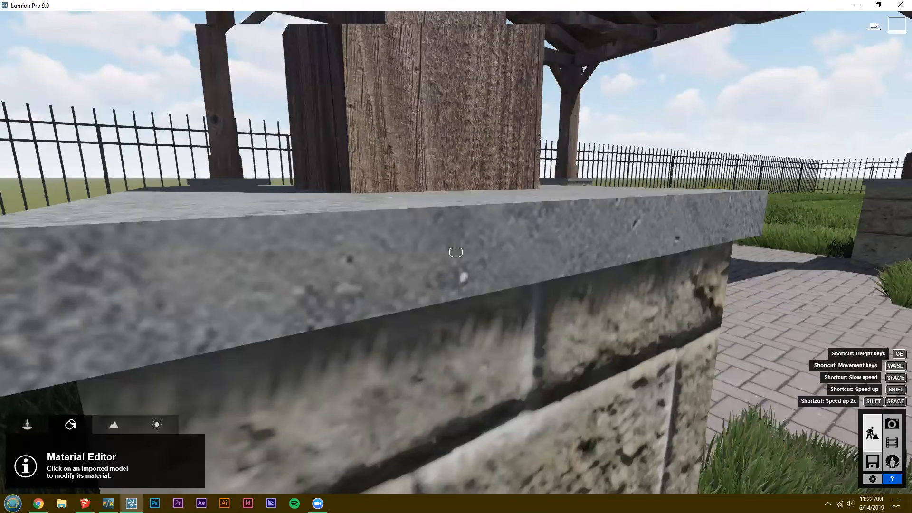
{"action": "key", "text": "a"}
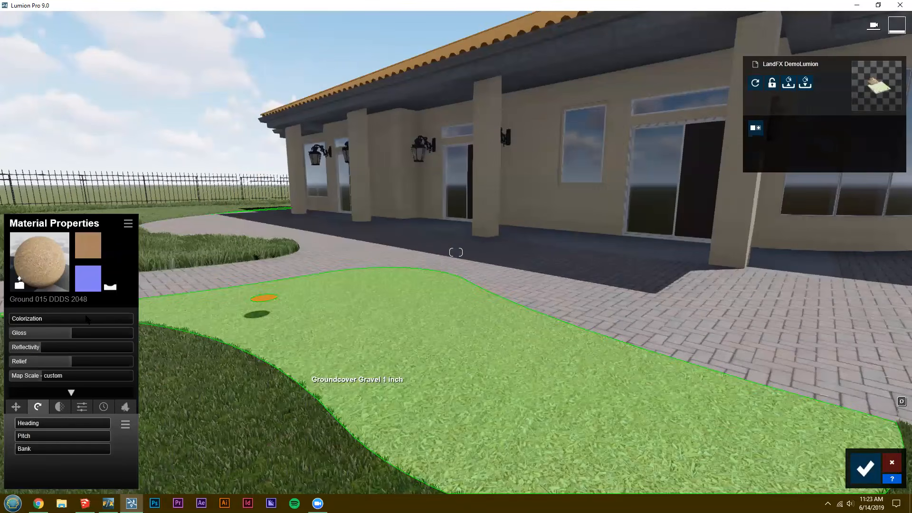
{"action": "left_click", "coordinate": [67, 319]}
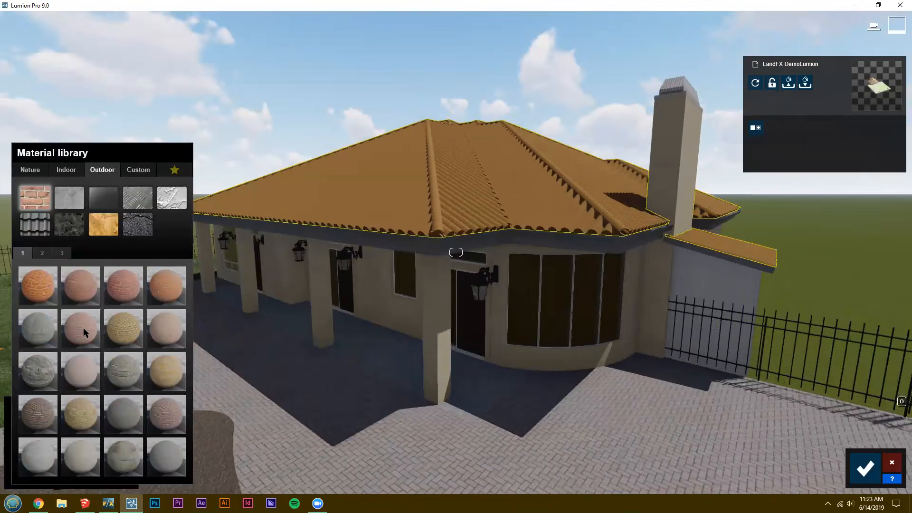
Apply the outdoor concrete material Polii Concrete 010 VAR1 2K to the tiled house roof.
{"action": "left_click", "coordinate": [70, 198]}
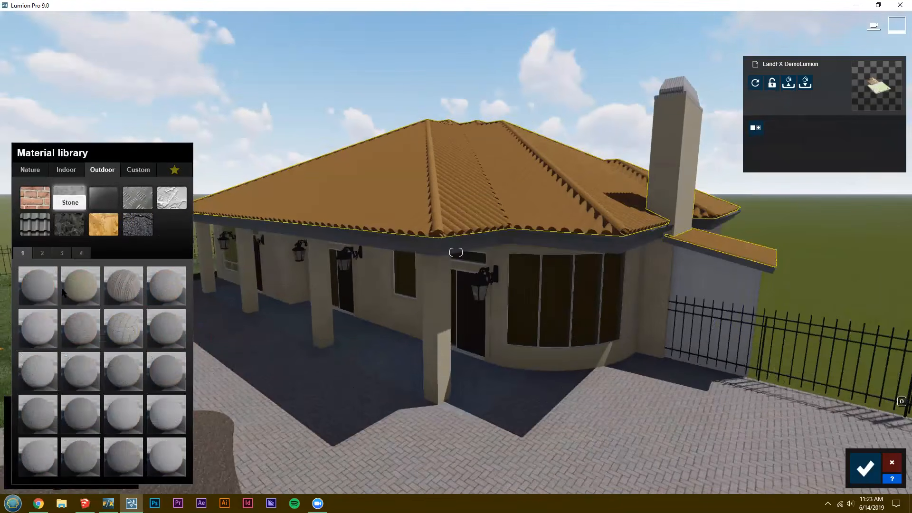
{"action": "left_click", "coordinate": [42, 253]}
{"action": "left_click", "coordinate": [62, 252]}
{"action": "left_click", "coordinate": [80, 252]}
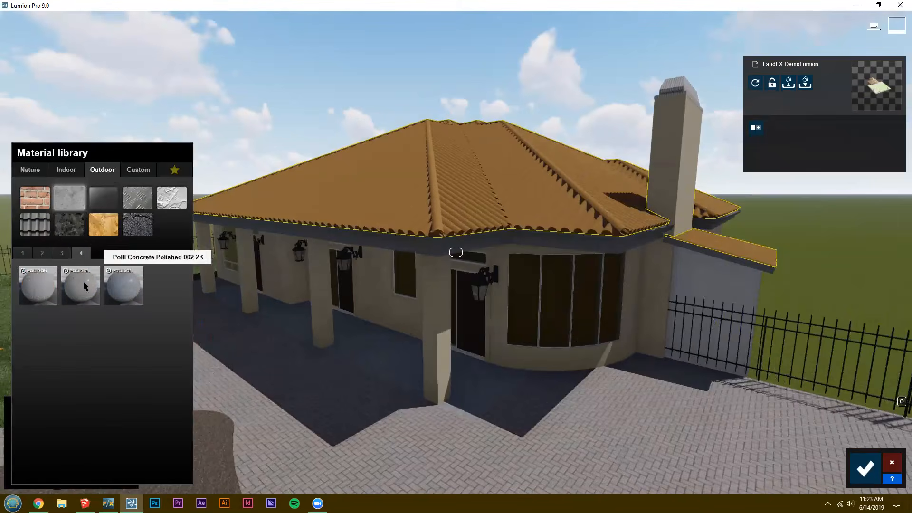
{"action": "left_click", "coordinate": [61, 253]}
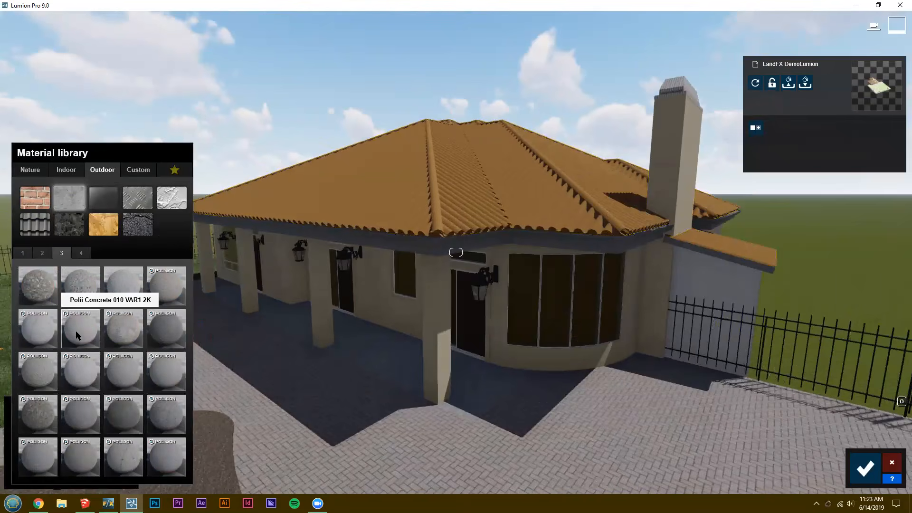
{"action": "left_click", "coordinate": [75, 331]}
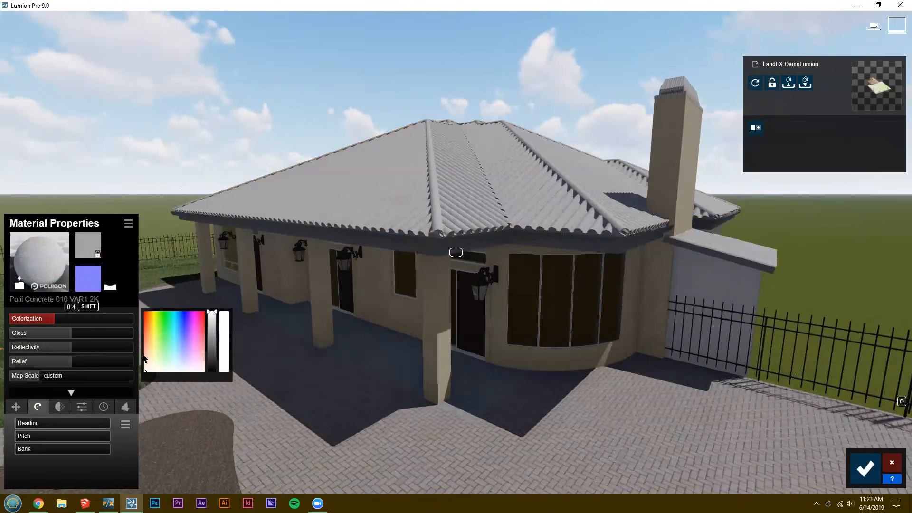
Tint the roof concrete a dark reddish brown with colorization at about 0.5, and save the material changes.
{"action": "left_click", "coordinate": [145, 358]}
{"action": "left_click", "coordinate": [215, 339]}
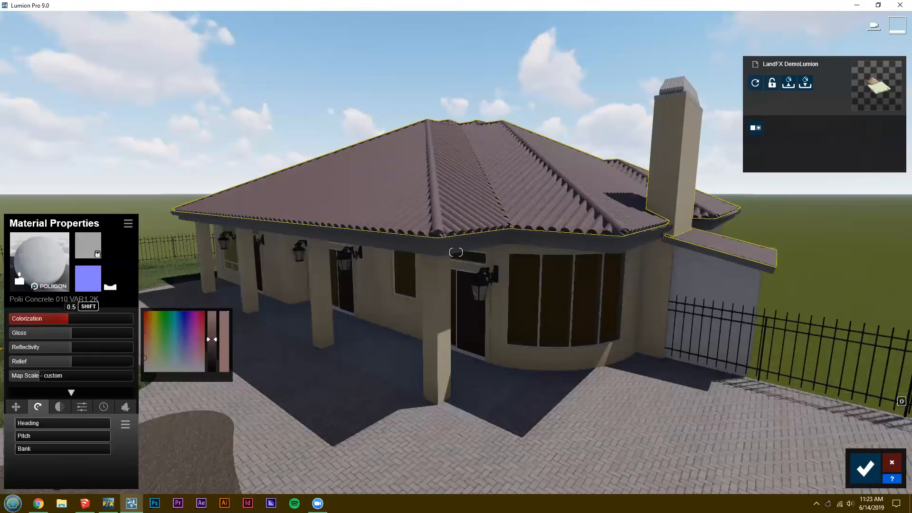
{"action": "key", "text": "s"}
{"action": "key", "text": "e"}
{"action": "right_click_drag", "start_coordinate": [456, 252], "coordinate": [280, 231]}
{"action": "key", "text": "s"}
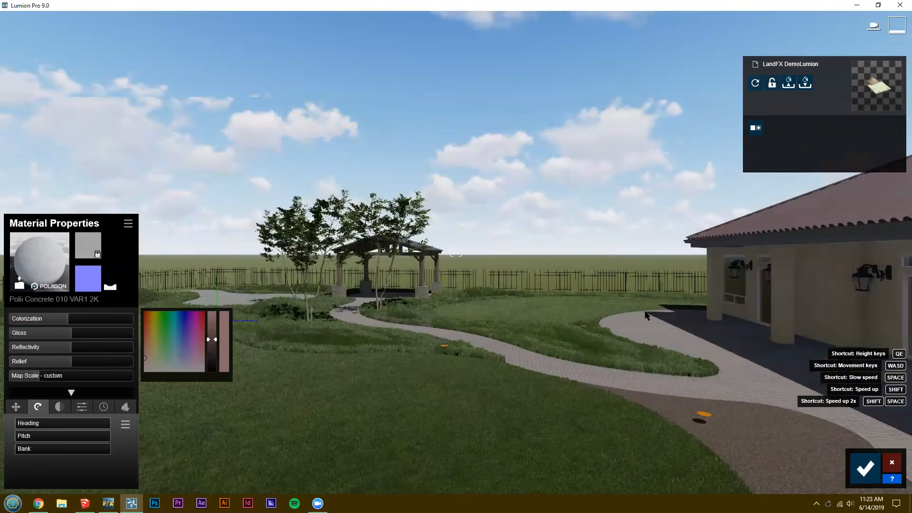
{"action": "key", "text": "w"}
{"action": "right_click_drag", "start_coordinate": [456, 252], "coordinate": [361, 258]}
{"action": "left_click", "coordinate": [866, 468]}
Switch from material editing to object placement and make layer 2 the active layer.
{"action": "right_click_drag", "start_coordinate": [836, 427], "coordinate": [732, 338]}
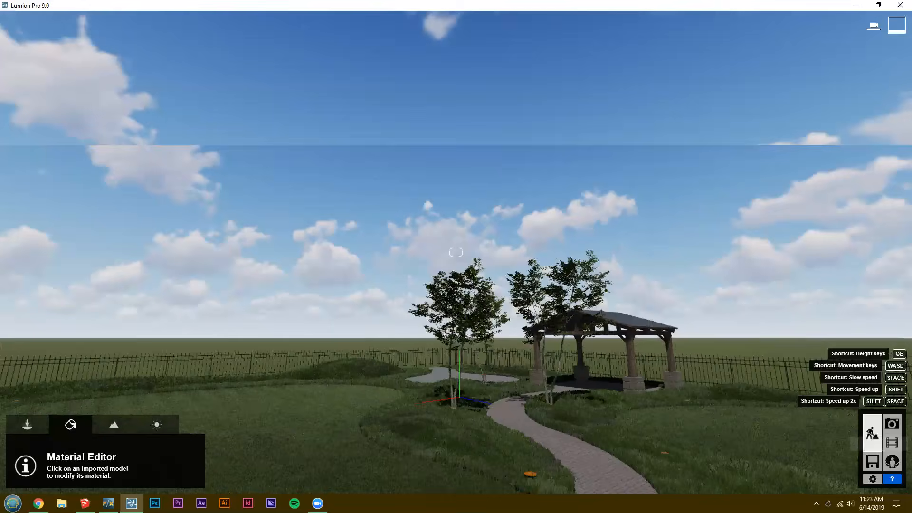
{"action": "key", "text": "w"}
{"action": "right_click_drag", "start_coordinate": [498, 285], "coordinate": [693, 361]}
{"action": "key", "text": "s"}
{"action": "key", "text": "s"}
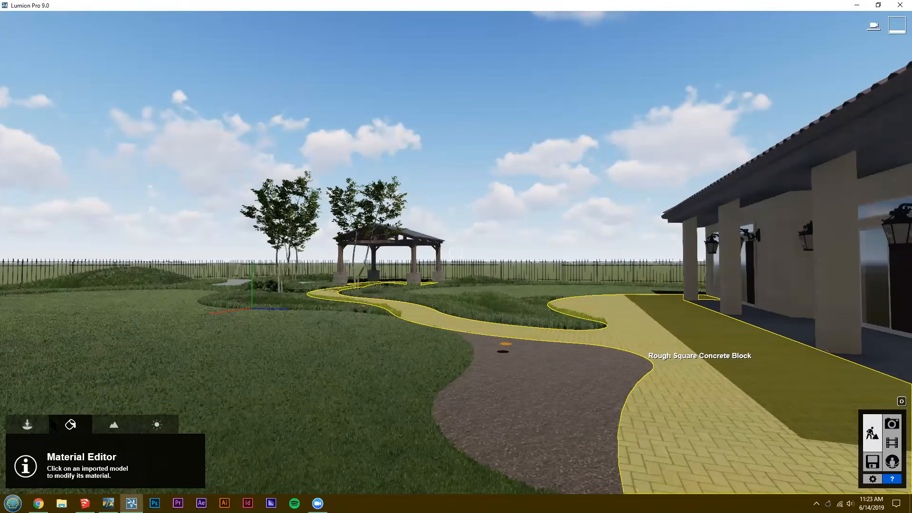
{"action": "right_click_drag", "start_coordinate": [360, 368], "coordinate": [332, 366]}
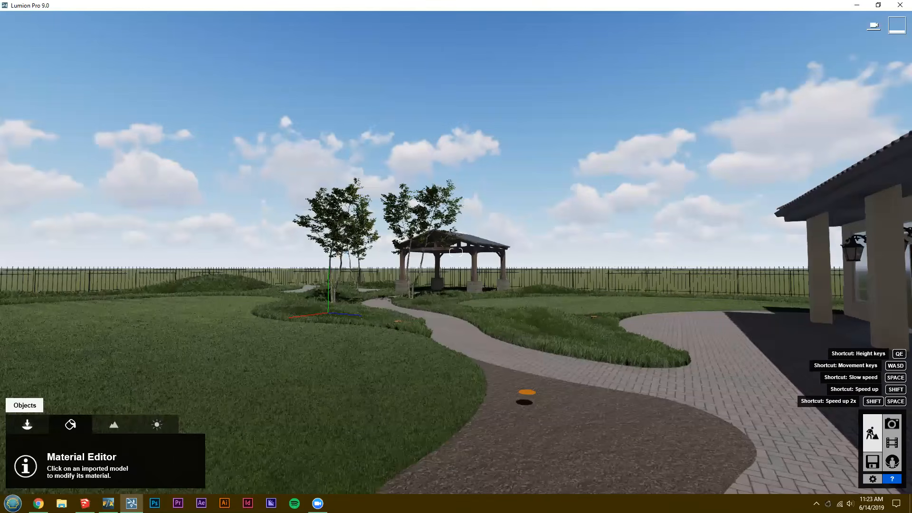
{"action": "left_click", "coordinate": [27, 425]}
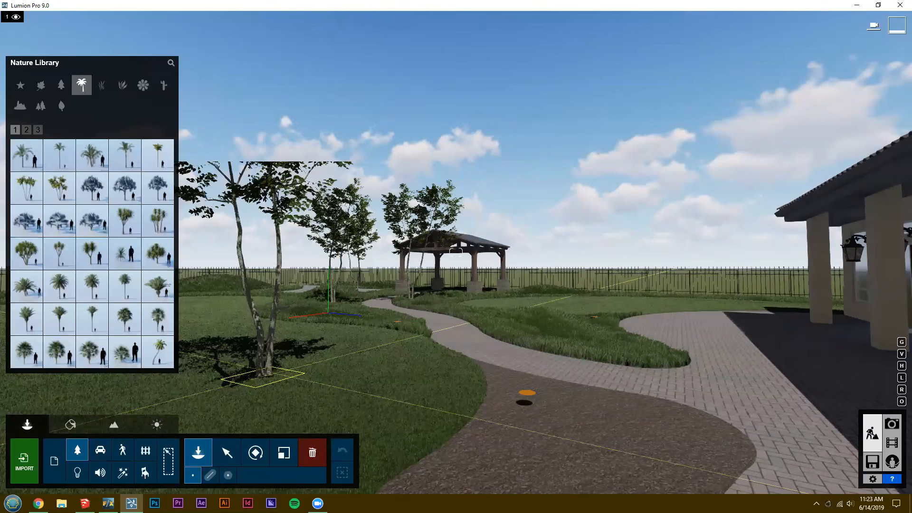
{"action": "right_click_drag", "start_coordinate": [353, 360], "coordinate": [351, 360]}
{"action": "key", "text": "w"}
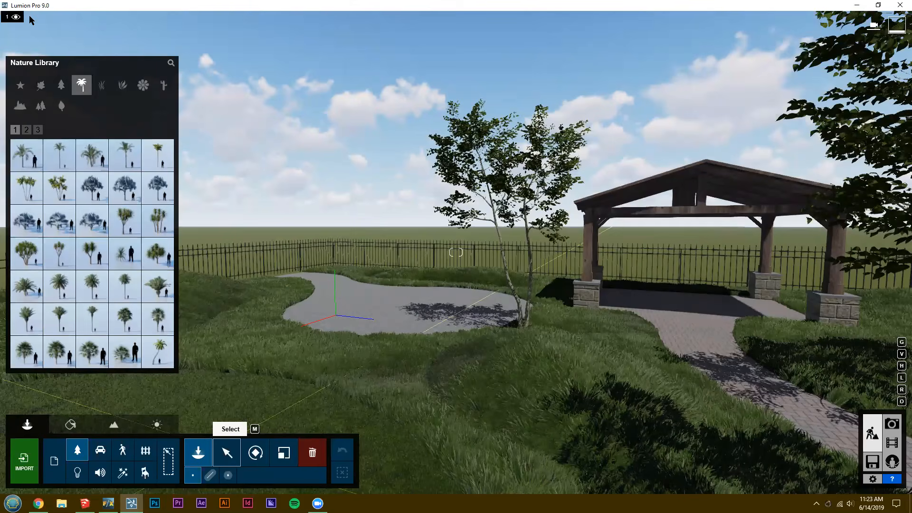
{"action": "mouse_move", "coordinate": [31, 17]}
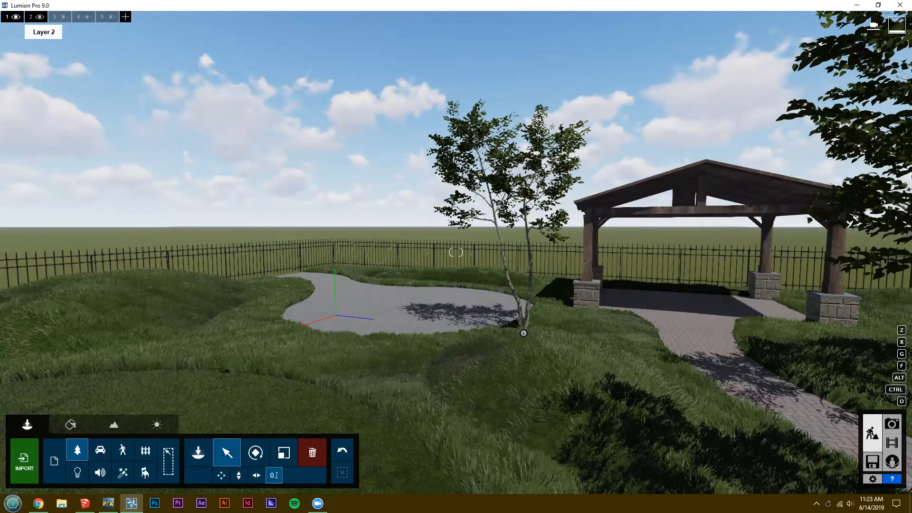
{"action": "left_click", "coordinate": [40, 17]}
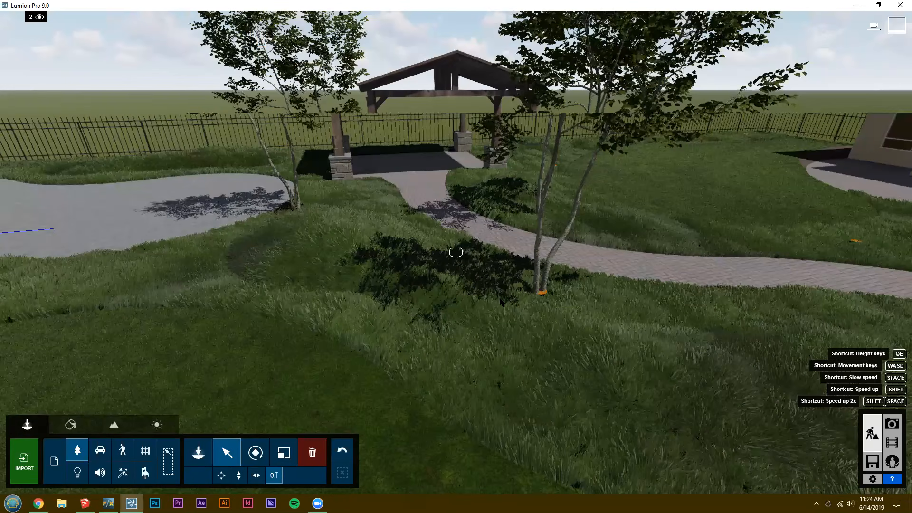
Select all identical AmericanBeech-M3 HQ trees near the pavilion and toggle the visibility of layer 2.
{"action": "right_click_drag", "start_coordinate": [741, 113], "coordinate": [437, 308]}
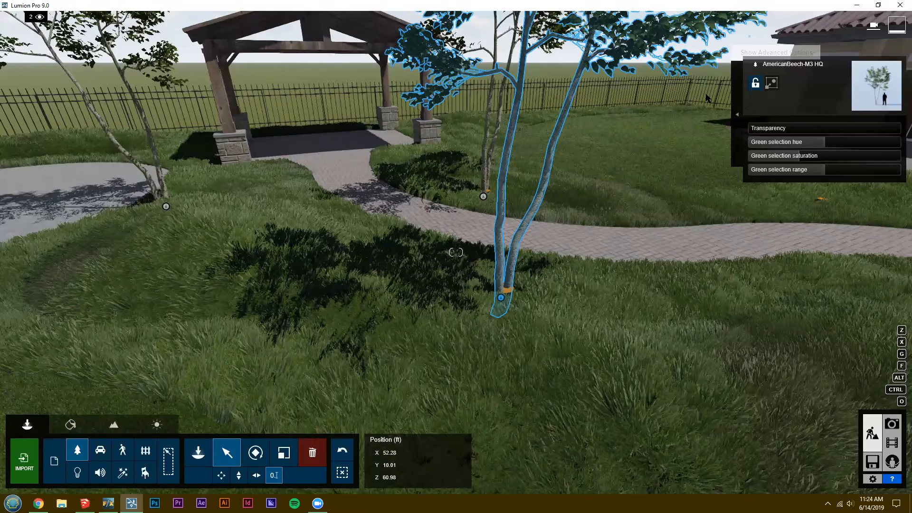
{"action": "left_click", "coordinate": [737, 115]}
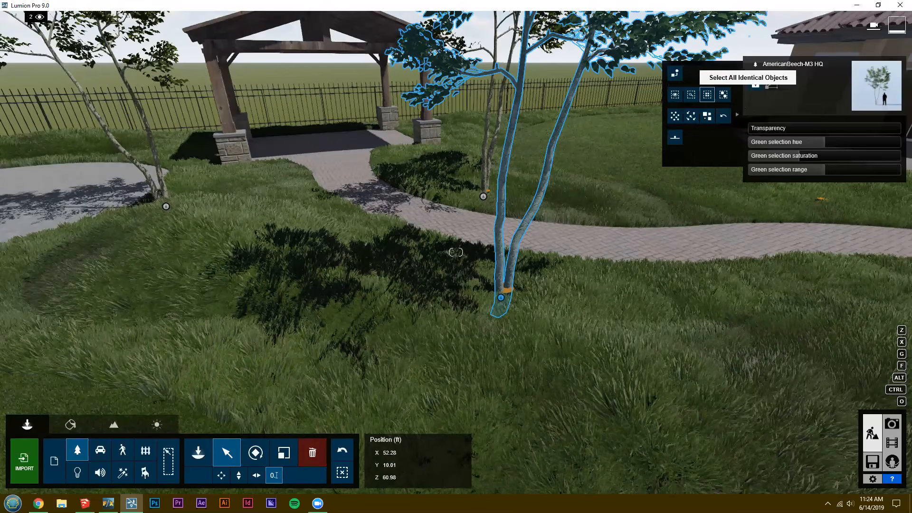
{"action": "left_click", "coordinate": [707, 94]}
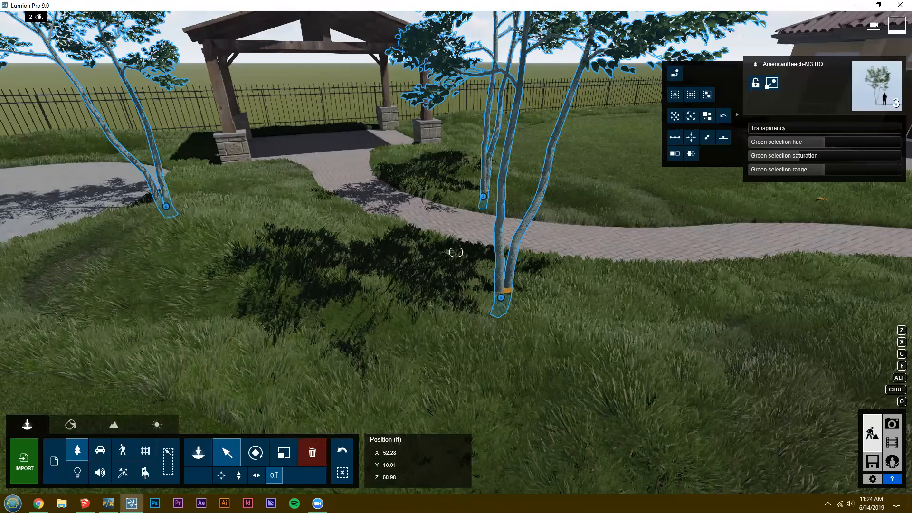
{"action": "mouse_move", "coordinate": [41, 19]}
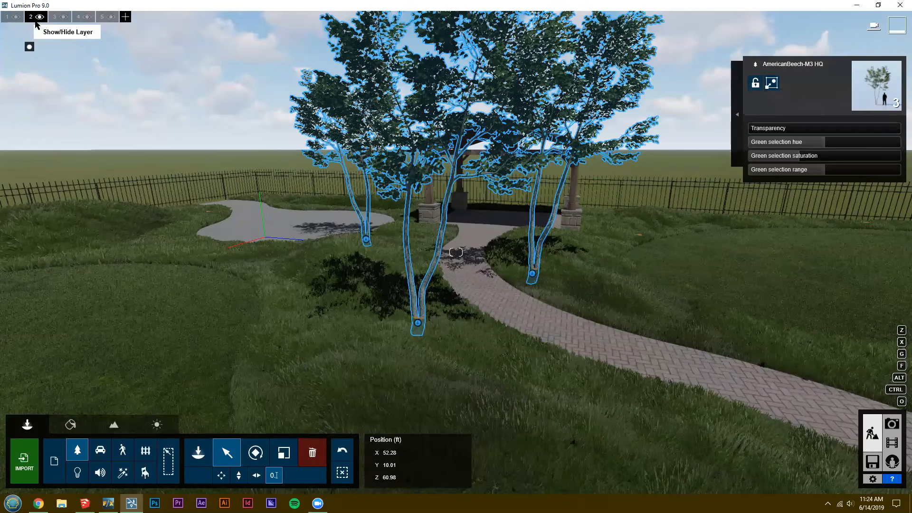
{"action": "left_click", "coordinate": [40, 17]}
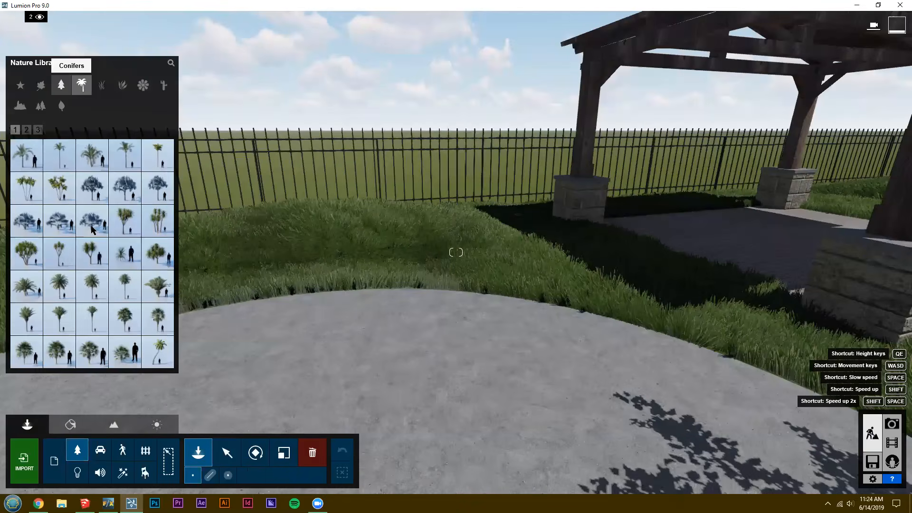
Place a dense conifer from the nature library on the grass beside the pavilion, scaled to about 0.99.
{"action": "left_click", "coordinate": [61, 84]}
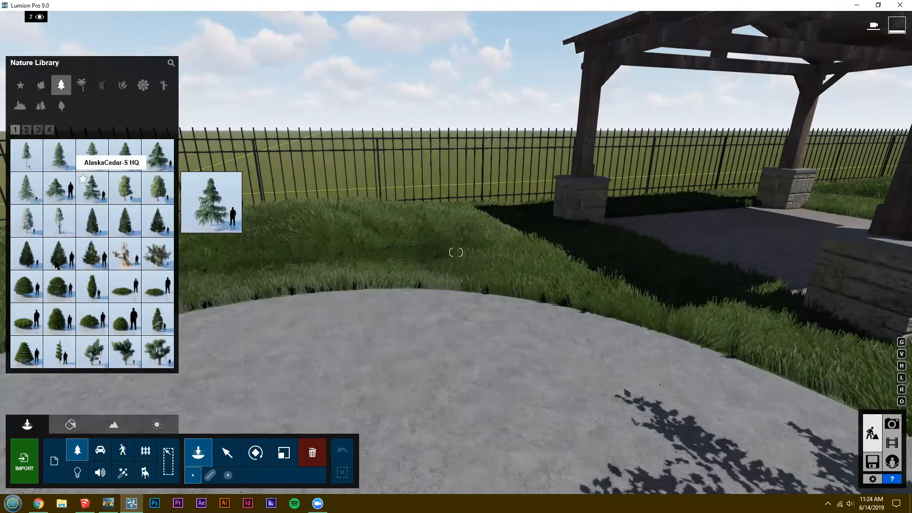
{"action": "left_click", "coordinate": [92, 221]}
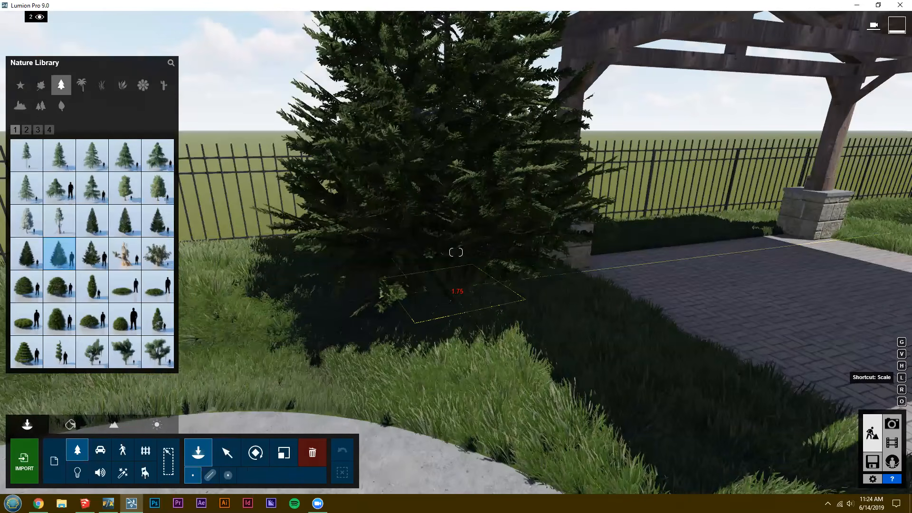
{"action": "key", "text": "l"}
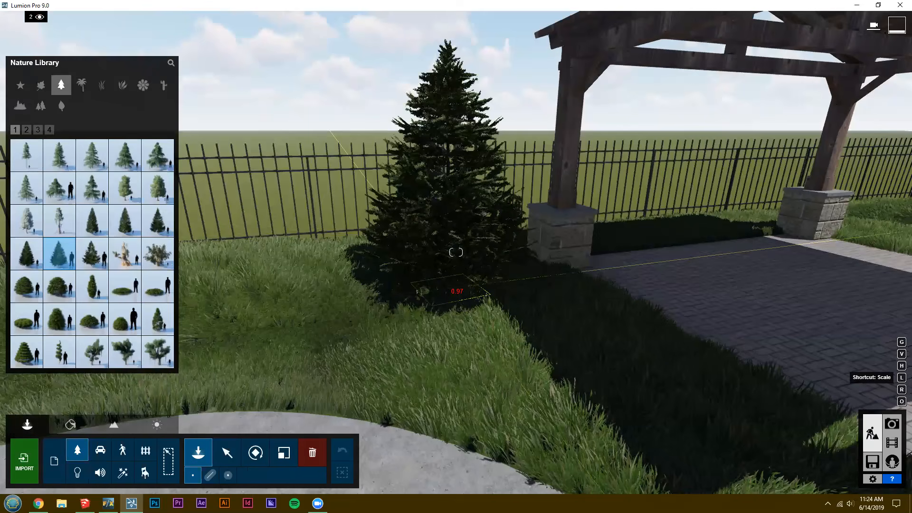
{"action": "key", "text": "l"}
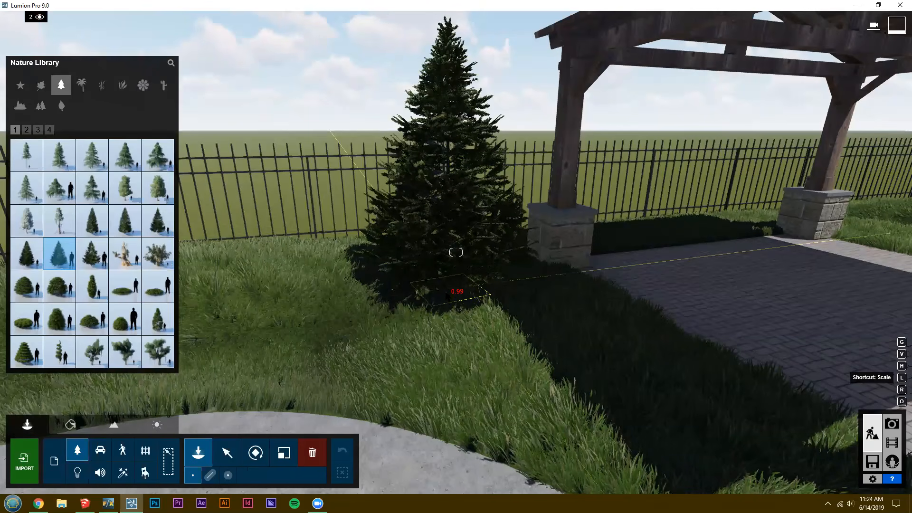
{"action": "key", "text": "l"}
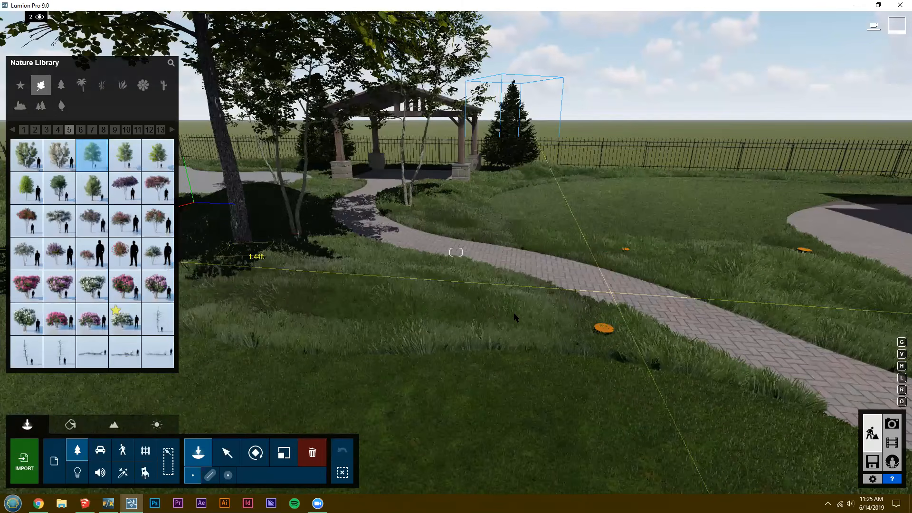
Preview a tall broadleaf tree at the orange marker beside the brick path.
{"action": "key", "text": "s"}
{"action": "key", "text": "a"}
{"action": "right_click_drag", "start_coordinate": [516, 317], "coordinate": [515, 316]}
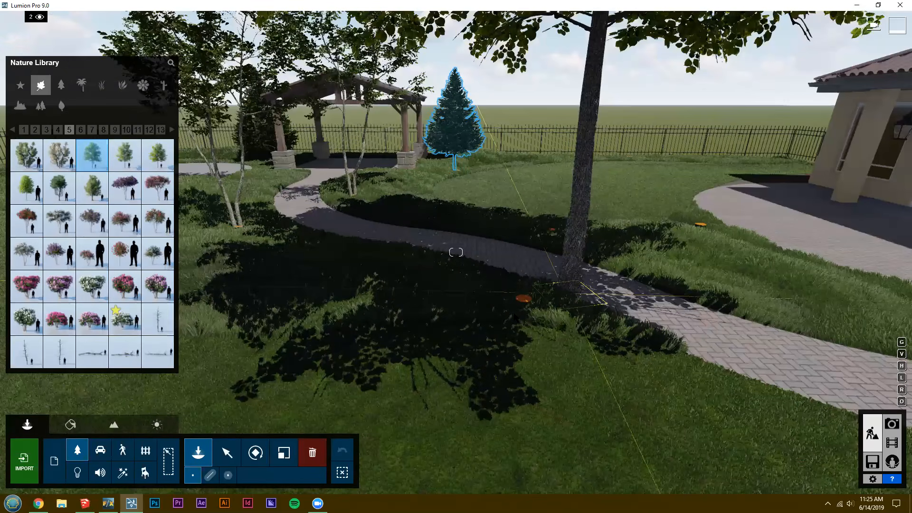
{"action": "key", "text": "d"}
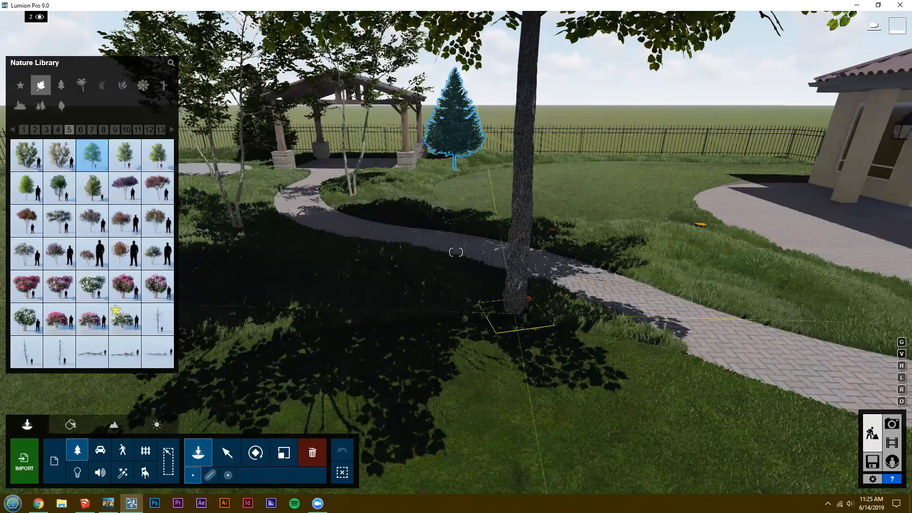
{"action": "key", "text": "a"}
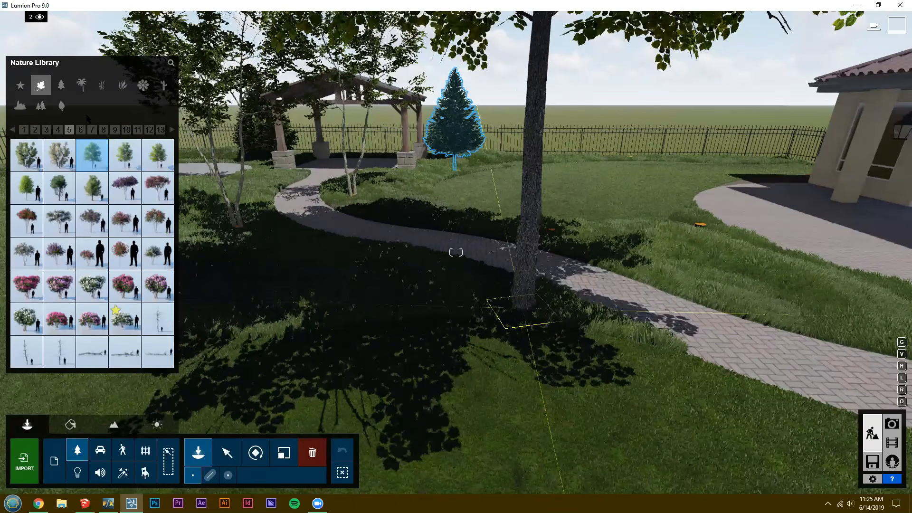
{"action": "left_click", "coordinate": [91, 159]}
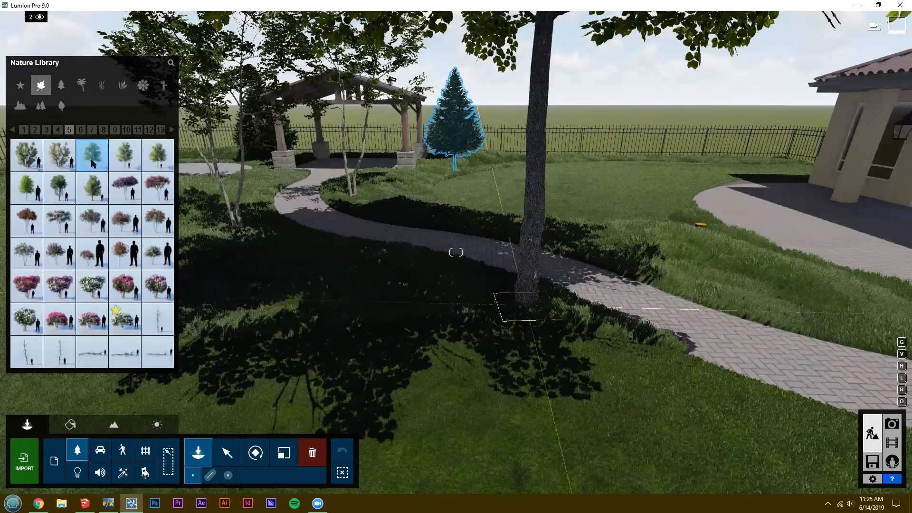
Choose a large broadleaf tree from page 6 of the broadleaf collection and place it at the orange marker beside the brick path.
{"action": "scroll", "coordinate": [56, 166], "scroll_direction": "down", "scroll_amount": 1}
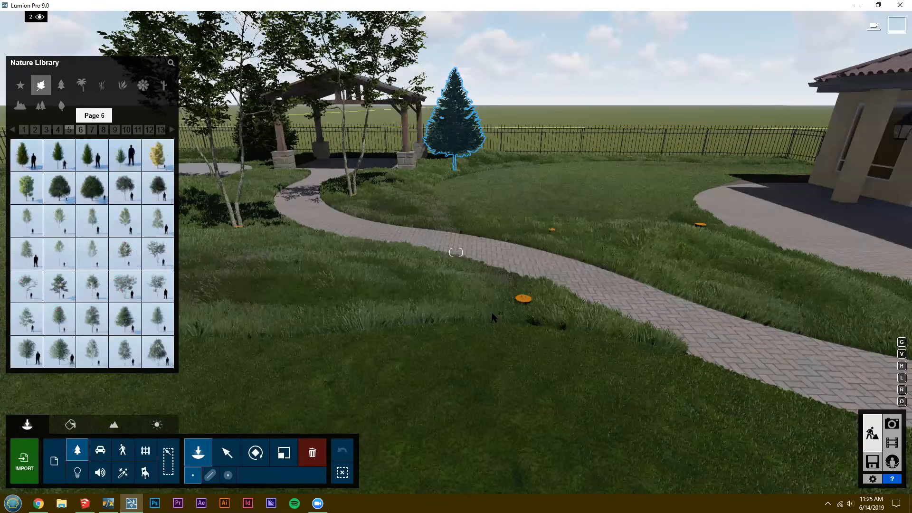
{"action": "mouse_move", "coordinate": [59, 155]}
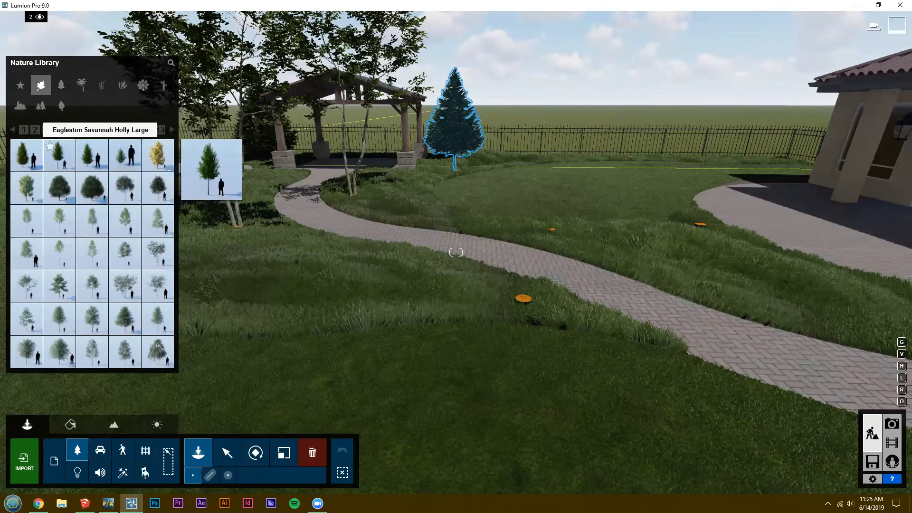
{"action": "right_click_drag", "start_coordinate": [295, 327], "coordinate": [237, 299]}
{"action": "key", "text": "w"}
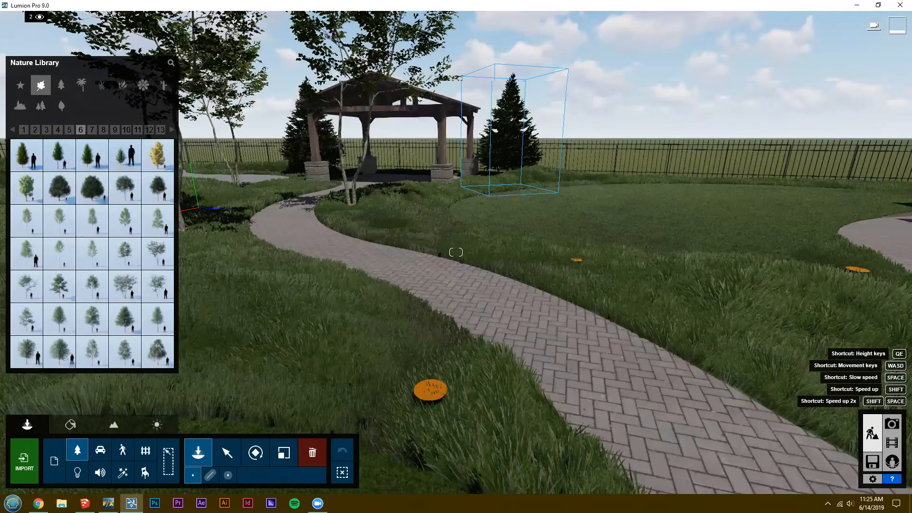
{"action": "key", "text": "w"}
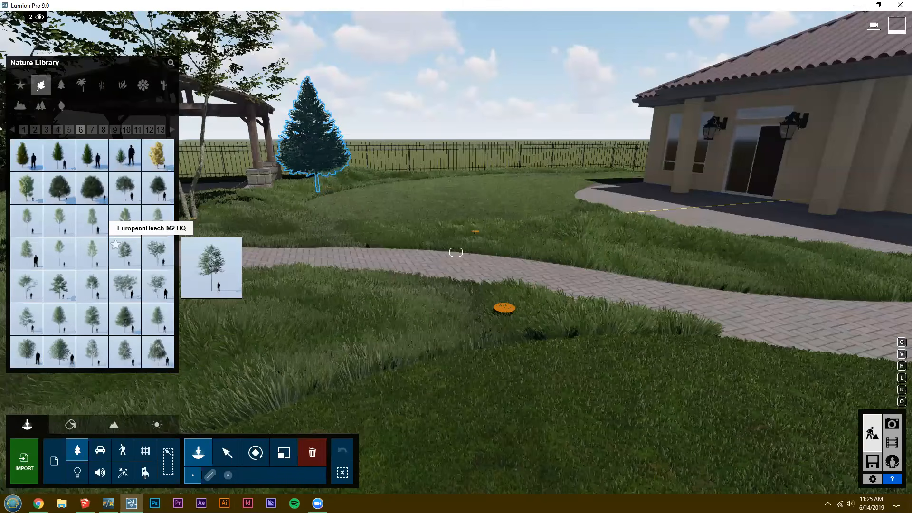
{"action": "left_click", "coordinate": [73, 319]}
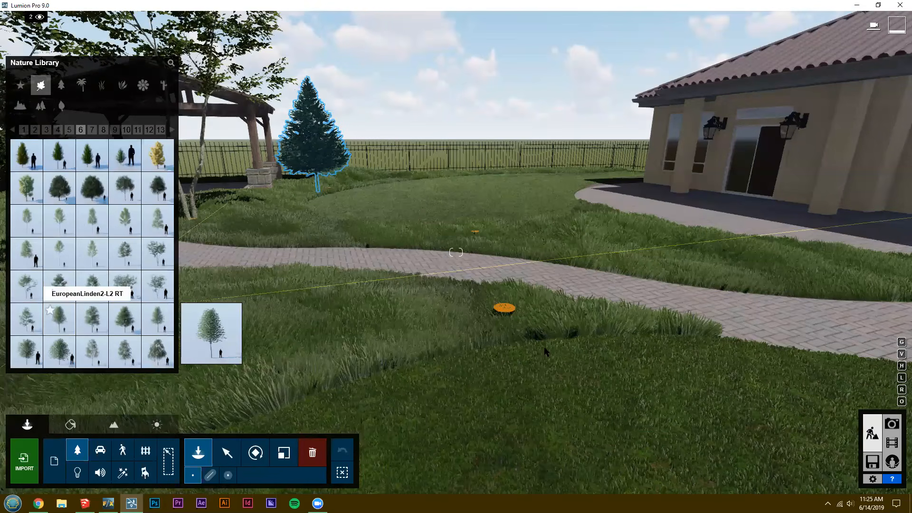
{"action": "left_click", "coordinate": [474, 365]}
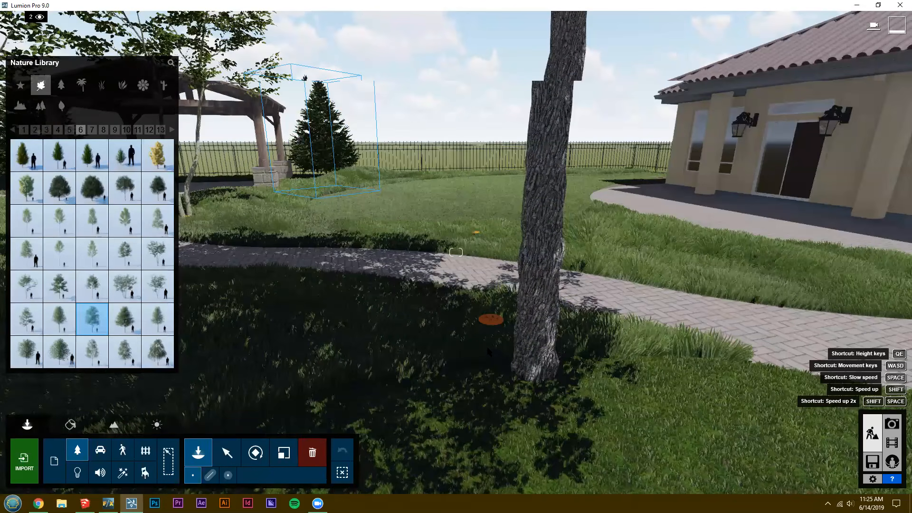
{"action": "right_click_drag", "start_coordinate": [537, 375], "coordinate": [484, 364]}
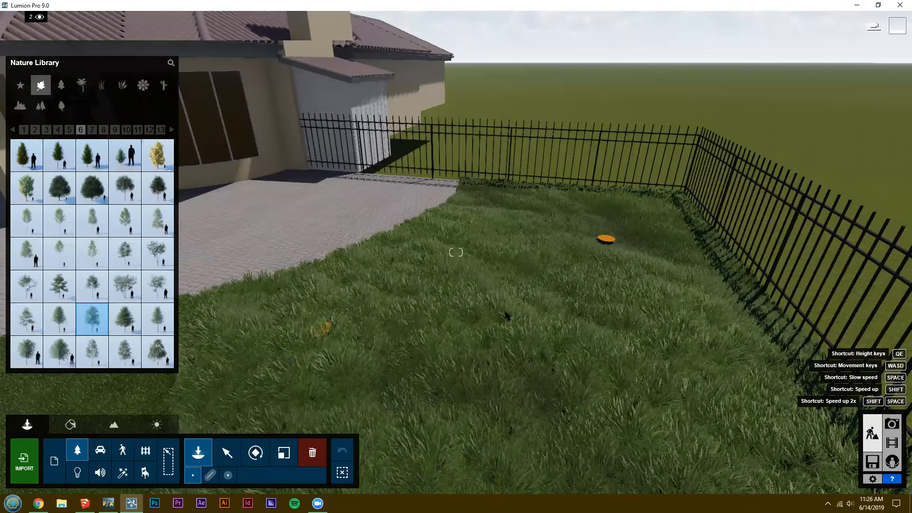
Plant the same broadleaf tree at the orange markers in the fenced grass corner beside the house.
{"action": "key", "text": "w"}
{"action": "key", "text": "d"}
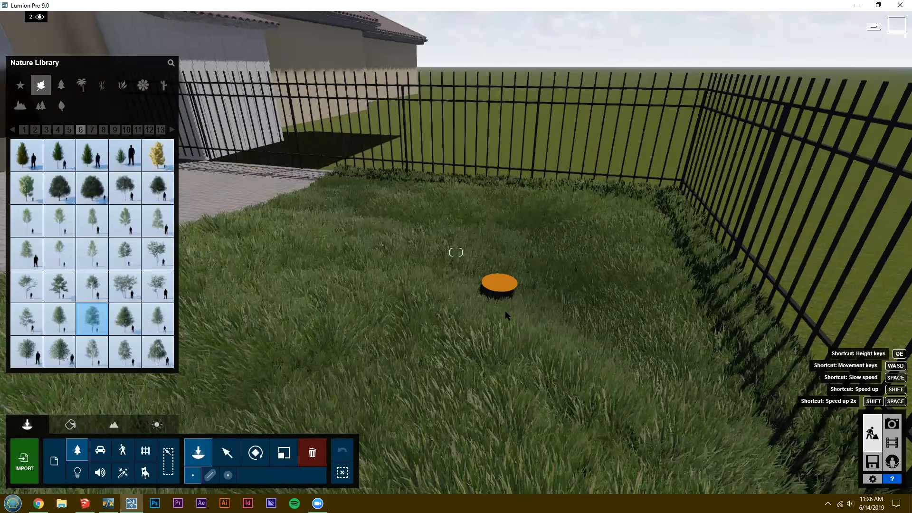
{"action": "key", "text": "w"}
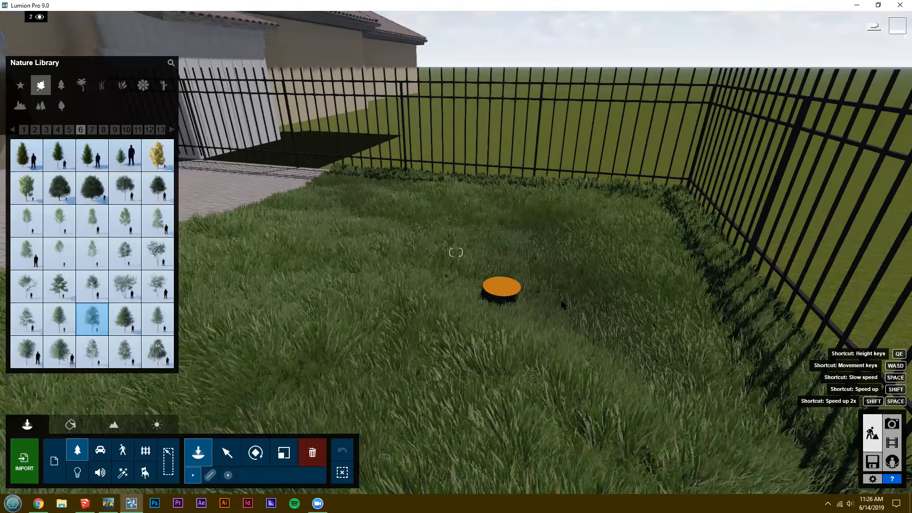
{"action": "left_click", "coordinate": [525, 302]}
{"action": "right_click_drag", "start_coordinate": [525, 396], "coordinate": [512, 396]}
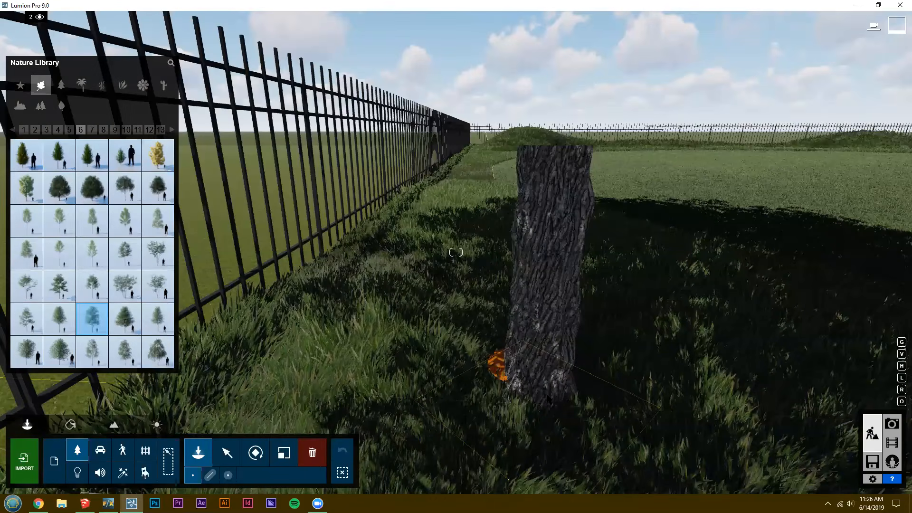
{"action": "left_click", "coordinate": [526, 402]}
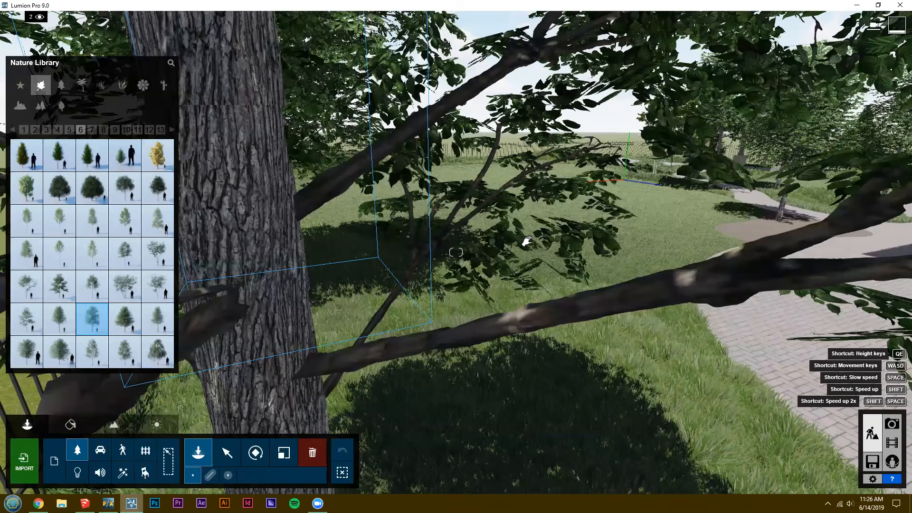
Switch to SketchUp and stop LiveSync.
{"action": "key", "text": "alt+Tab"}
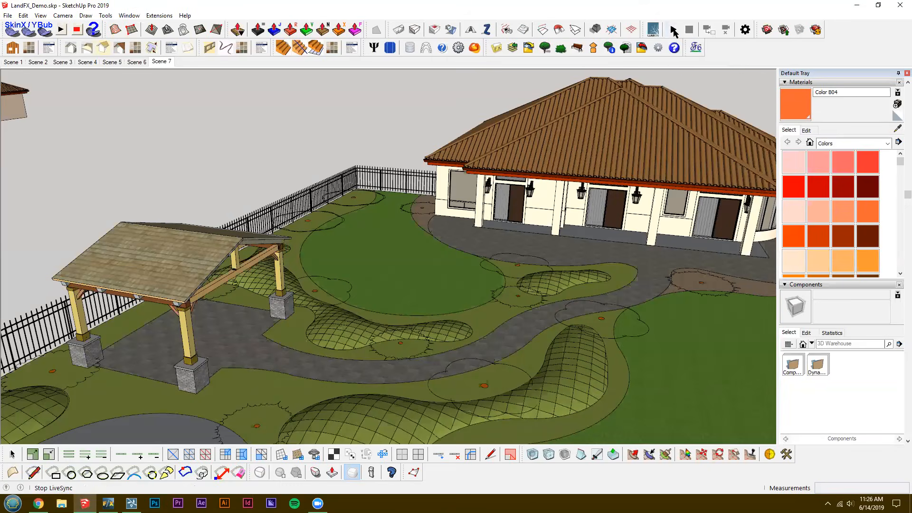
{"action": "left_click", "coordinate": [673, 31]}
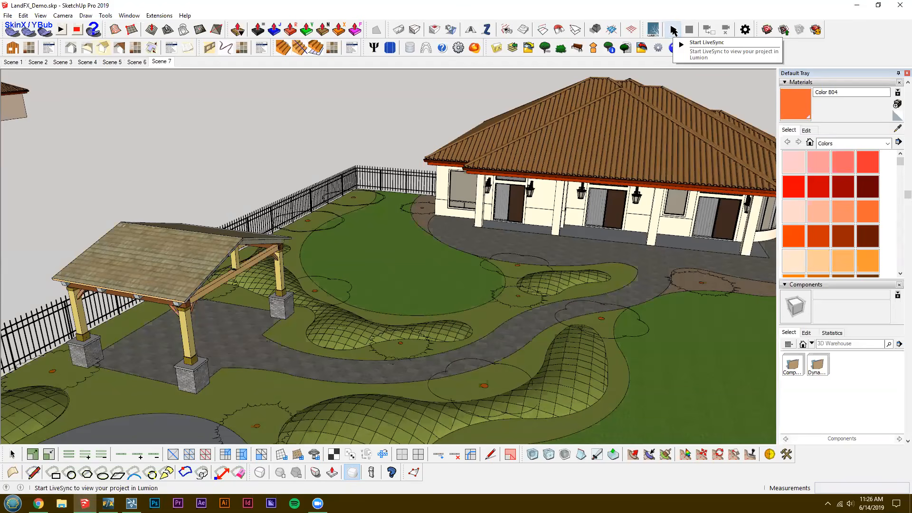
{"action": "left_click_drag", "start_coordinate": [367, 289], "coordinate": [391, 326]}
{"action": "key", "text": "space"}
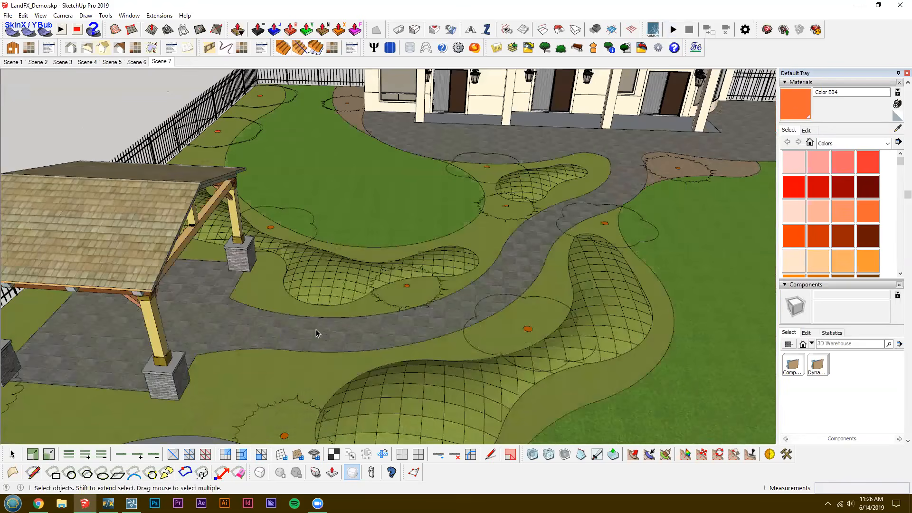
Examine the tree outlines and orange markers around the pavilion, mounds and curving path.
{"action": "middle_click_drag", "start_coordinate": [332, 335], "coordinate": [400, 324]}
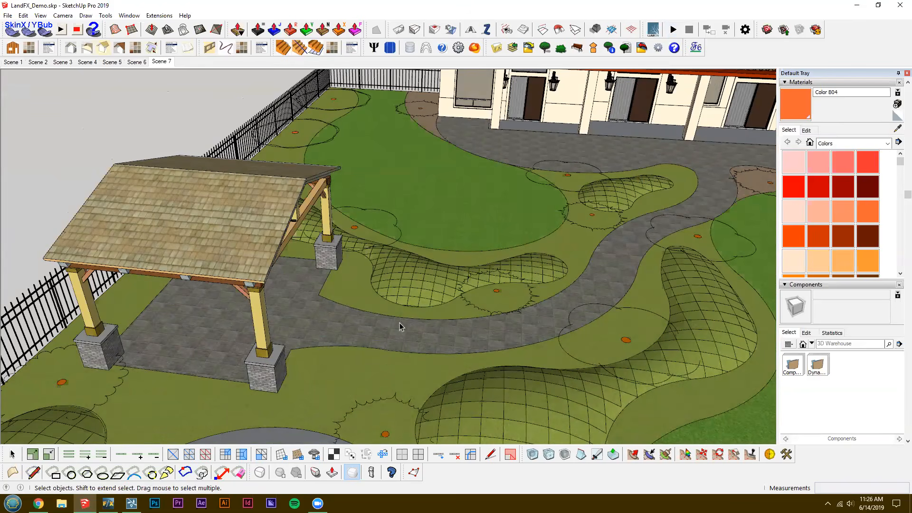
{"action": "middle_click_drag", "start_coordinate": [466, 332], "coordinate": [354, 338]}
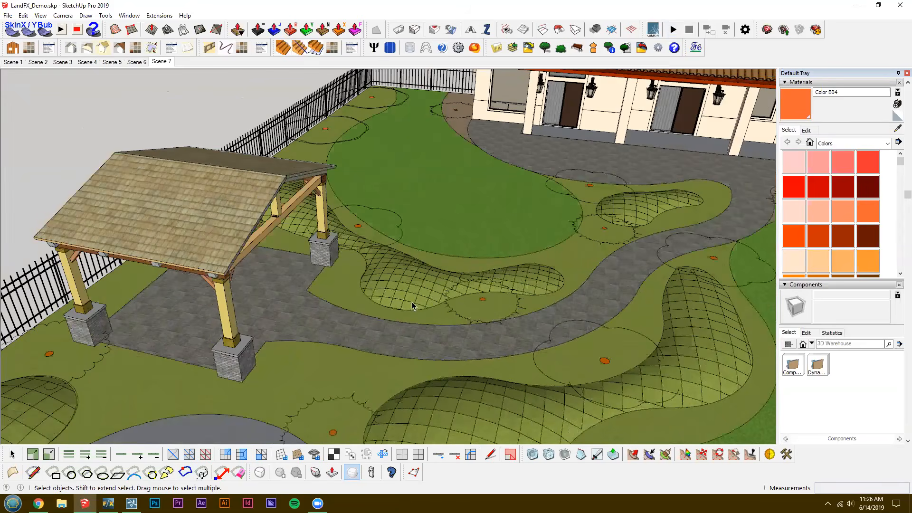
{"action": "scroll", "coordinate": [463, 284], "scroll_direction": "up", "scroll_amount": 2}
{"action": "scroll", "coordinate": [466, 300], "scroll_direction": "down", "scroll_amount": 3}
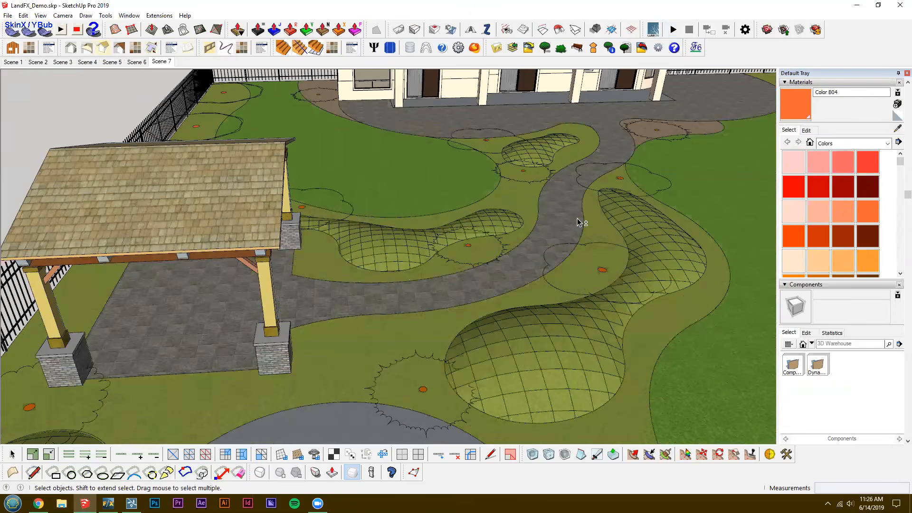
{"action": "middle_click_drag", "start_coordinate": [574, 282], "coordinate": [521, 294], "text": "shift"}
{"action": "middle_click_drag", "start_coordinate": [478, 243], "coordinate": [483, 240]}
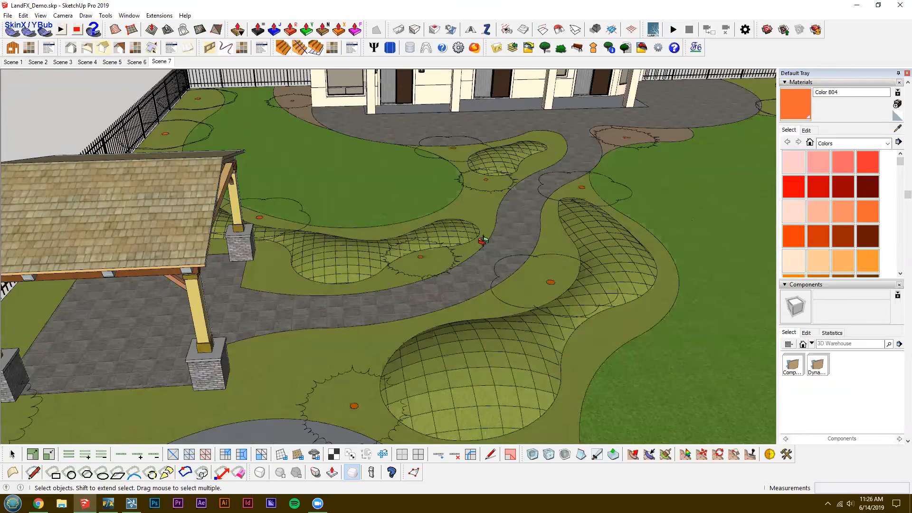
{"action": "scroll", "coordinate": [480, 250], "scroll_direction": "up", "scroll_amount": 2}
{"action": "scroll", "coordinate": [435, 213], "scroll_direction": "up", "scroll_amount": 2}
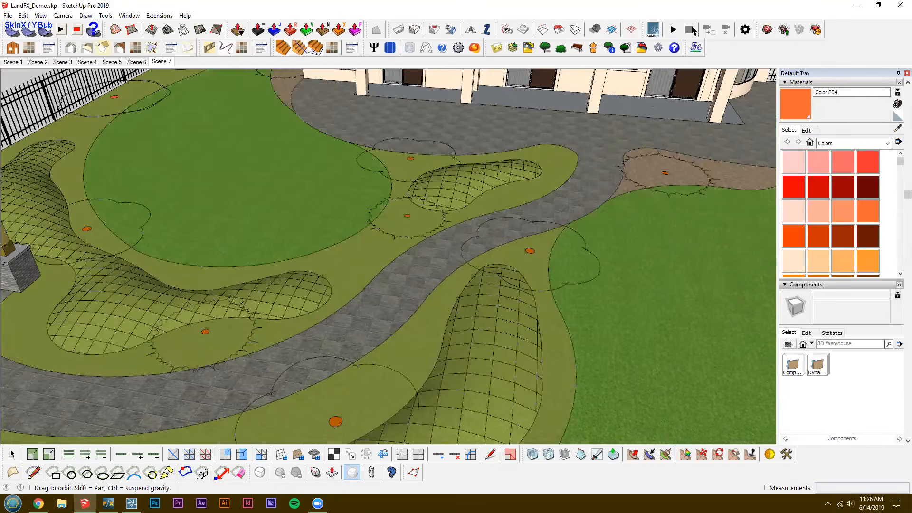
Select everything in the SketchUp model and inspect the tree outlines in the fenced corner beside the house.
{"action": "key", "text": "ctrl+a"}
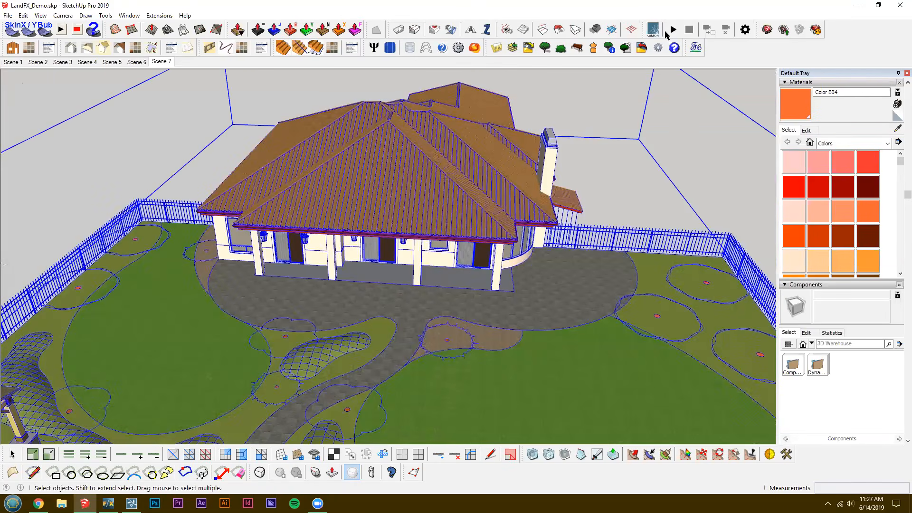
{"action": "left_click", "coordinate": [856, 5]}
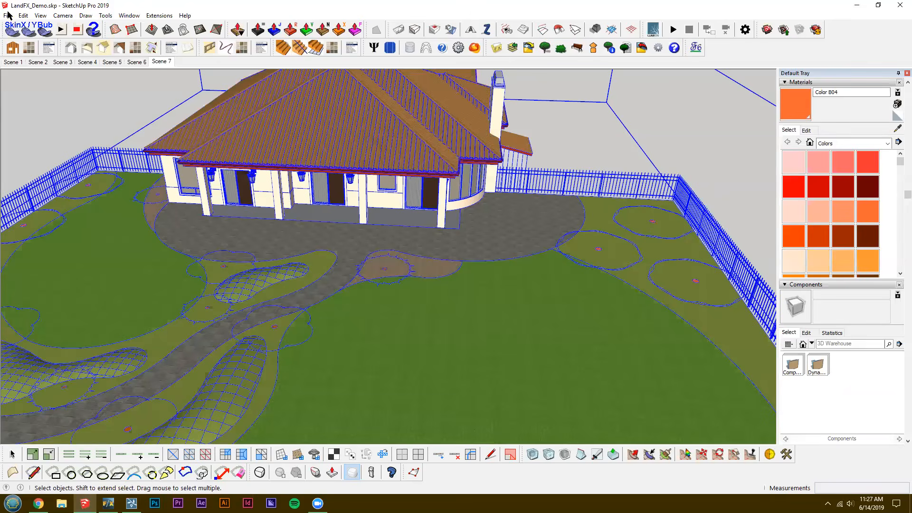
{"action": "scroll", "coordinate": [616, 313], "scroll_direction": "up", "scroll_amount": 5}
{"action": "middle_click_drag", "start_coordinate": [617, 314], "coordinate": [446, 328]}
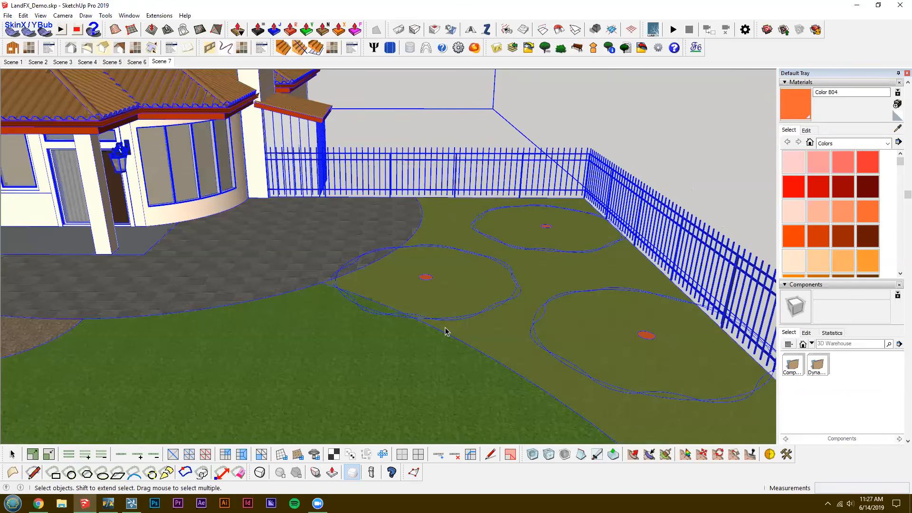
Switch back to Lumion, select the imported LandFX DemoLumion model and inspect the planted trees and markers around the house.
{"action": "left_click", "coordinate": [132, 503]}
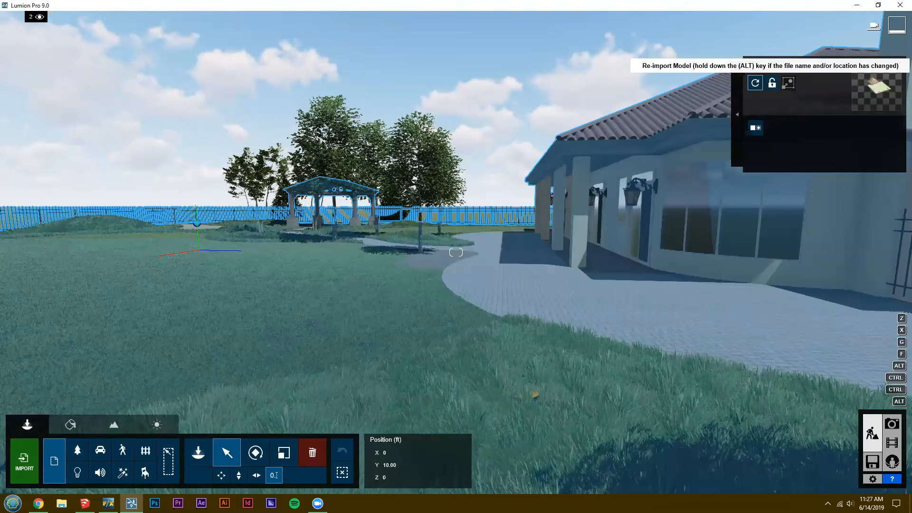
{"action": "right_click_drag", "start_coordinate": [693, 200], "coordinate": [663, 201]}
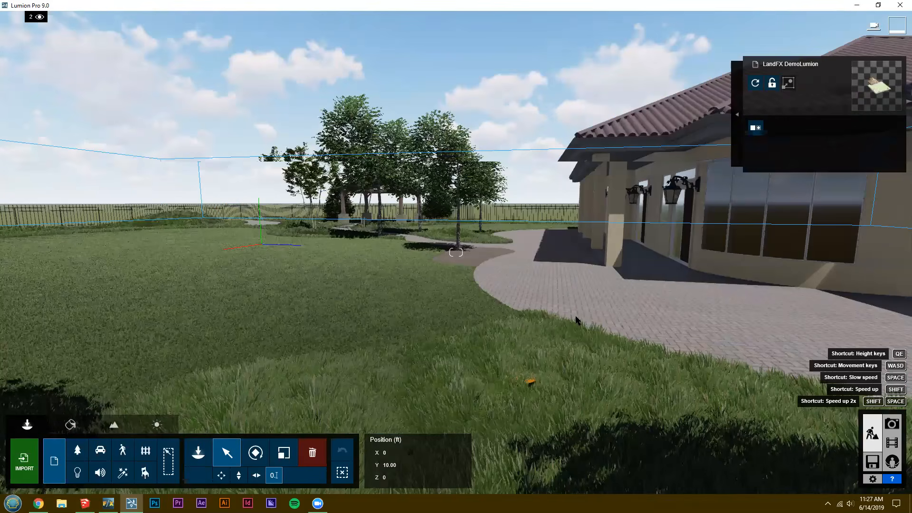
{"action": "right_click_drag", "start_coordinate": [576, 321], "coordinate": [617, 319]}
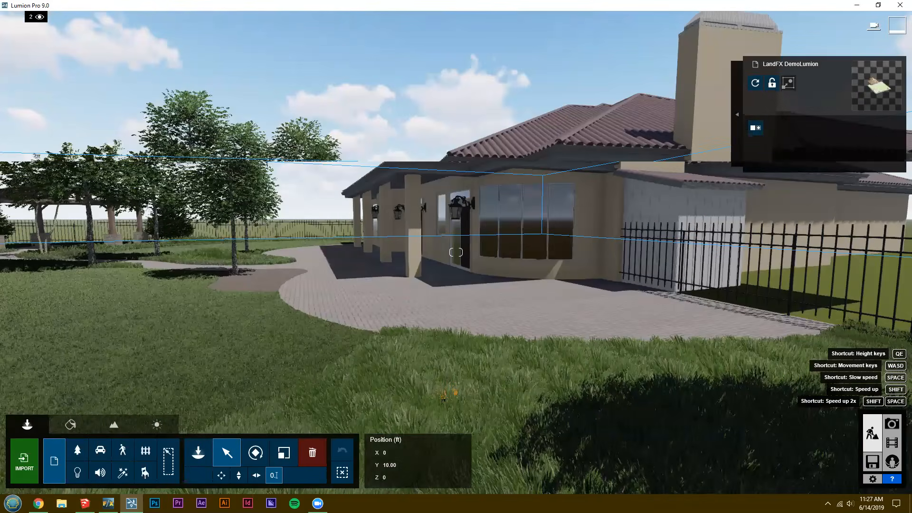
{"action": "right_click_drag", "start_coordinate": [456, 252], "coordinate": [589, 285]}
{"action": "key", "text": "a"}
{"action": "key", "text": "a"}
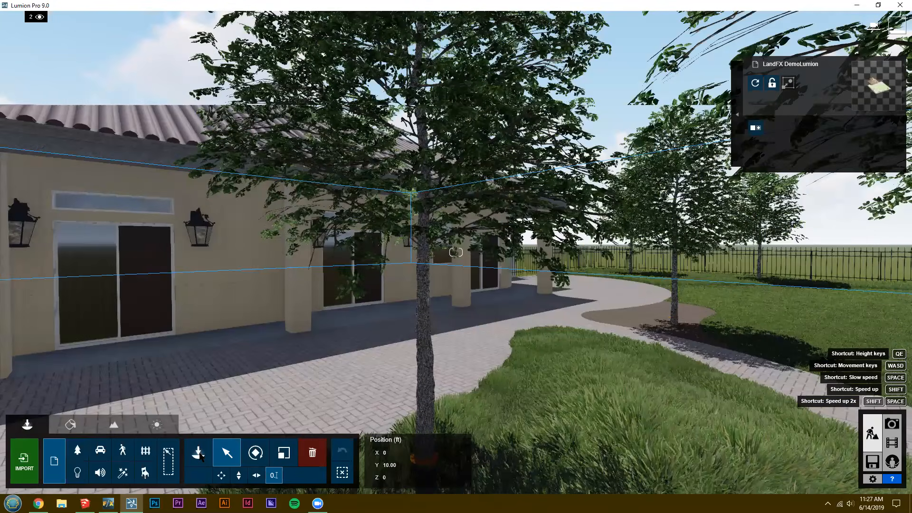
{"action": "right_click_drag", "start_coordinate": [402, 364], "coordinate": [427, 365]}
{"action": "key", "text": "a"}
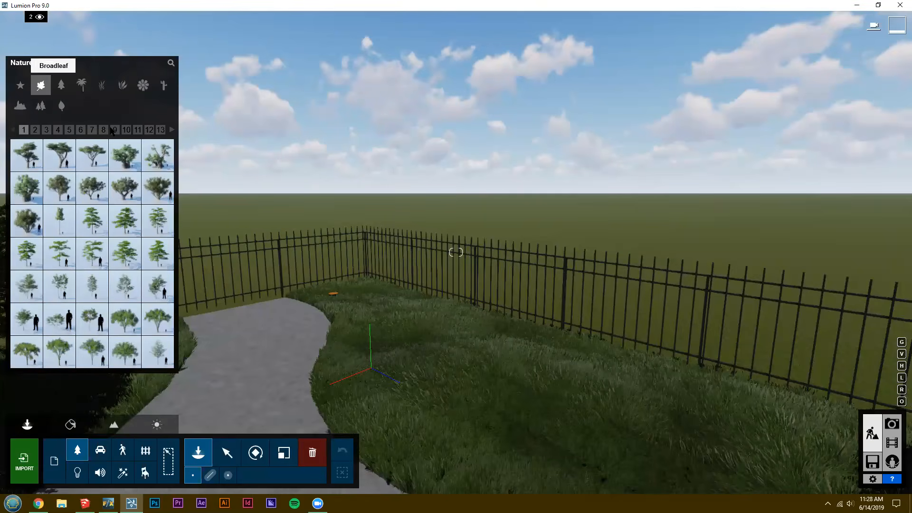
Browse the broadleaf trees on pages 9 to 12 and place a Japanese WhiteBirch L-RT at the marker in the fence corner.
{"action": "left_click", "coordinate": [114, 130]}
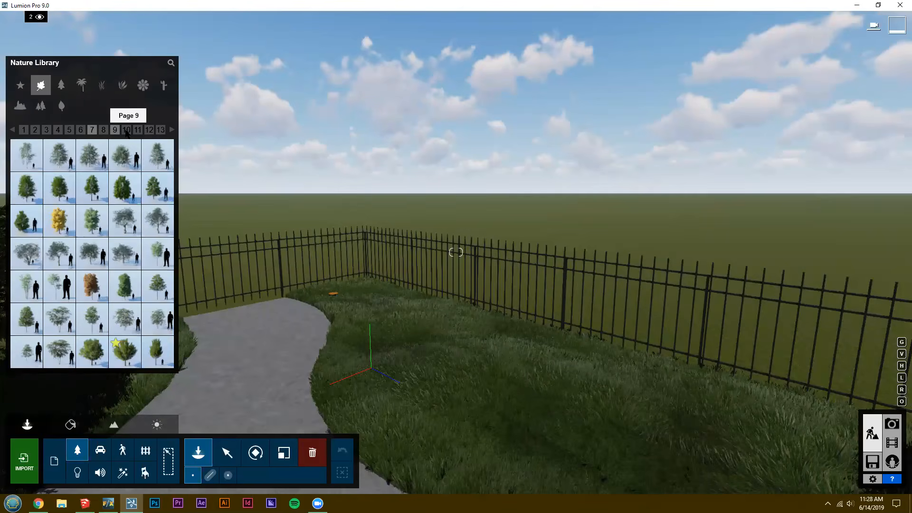
{"action": "left_click", "coordinate": [127, 131]}
{"action": "key", "text": "a"}
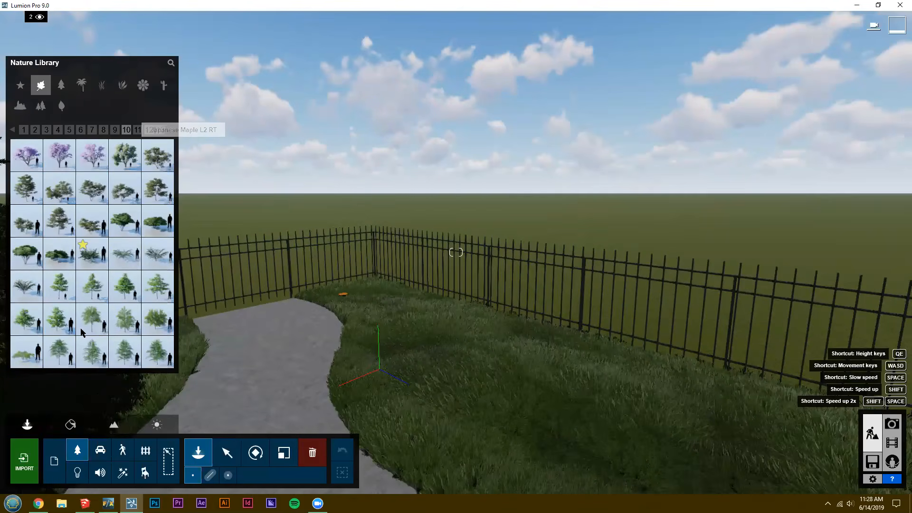
{"action": "key", "text": "w"}
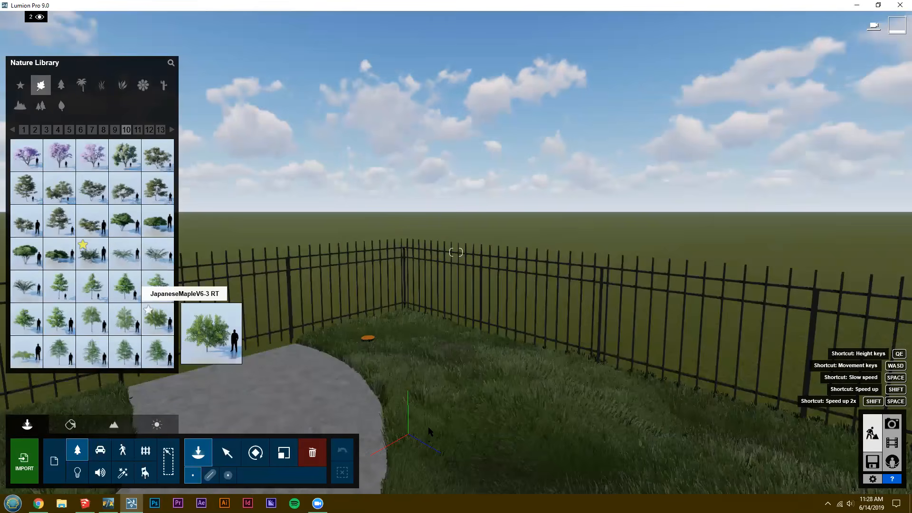
{"action": "key", "text": "w"}
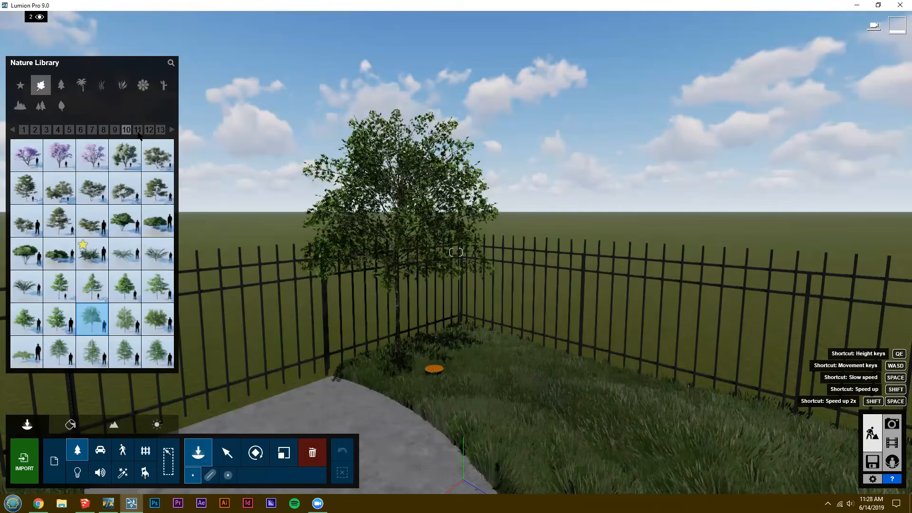
{"action": "left_click", "coordinate": [138, 132]}
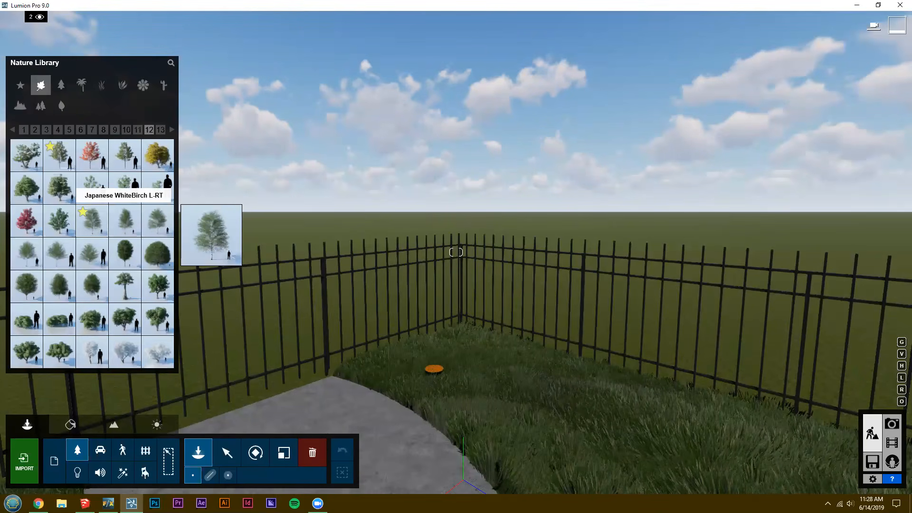
{"action": "left_click", "coordinate": [434, 369]}
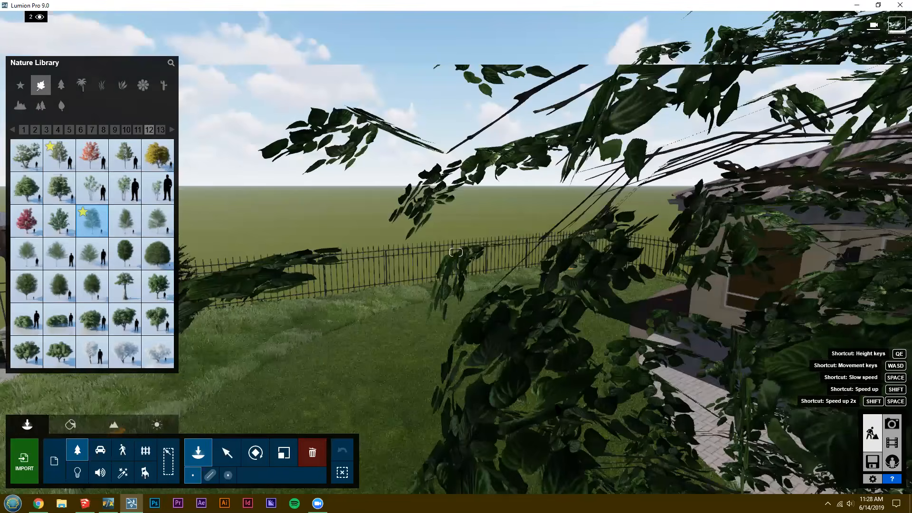
Follow the fence to the remaining orange marker and look through the conifers for a tree to plant there.
{"action": "right_click_drag", "start_coordinate": [576, 432], "coordinate": [549, 418]}
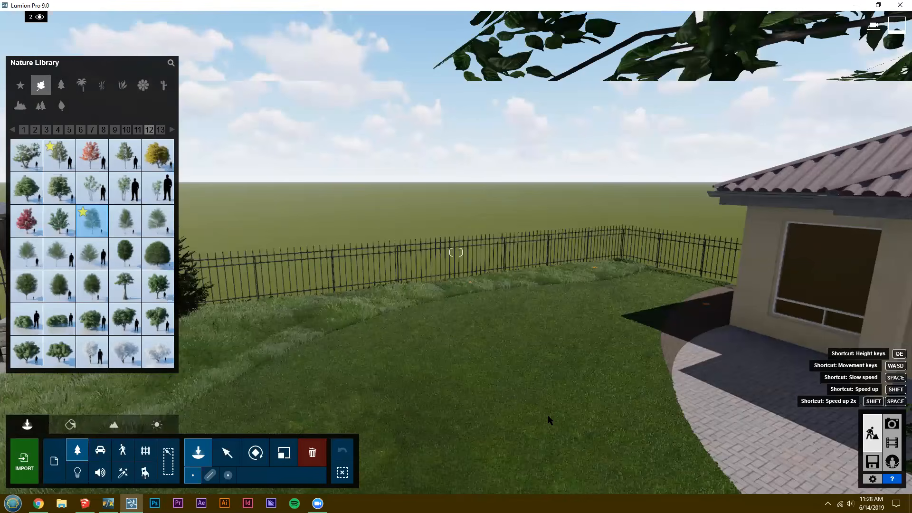
{"action": "key", "text": "shift+w"}
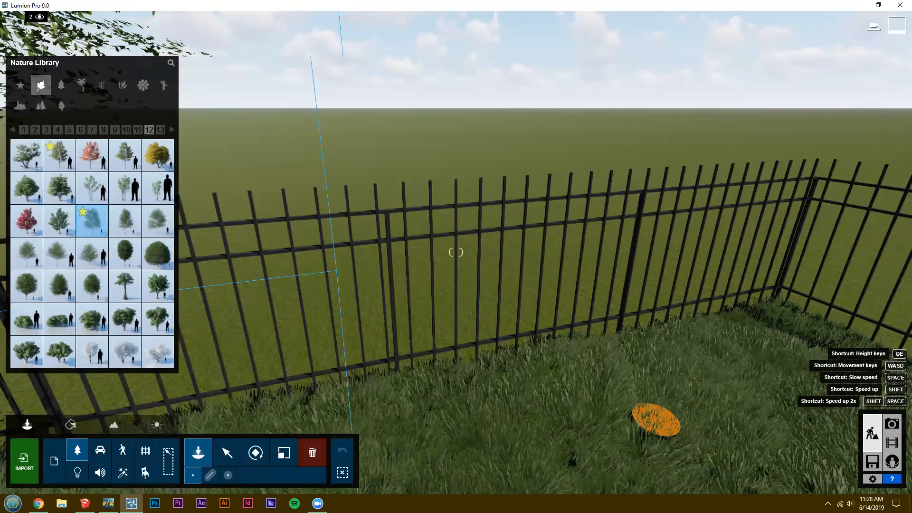
{"action": "key", "text": "d"}
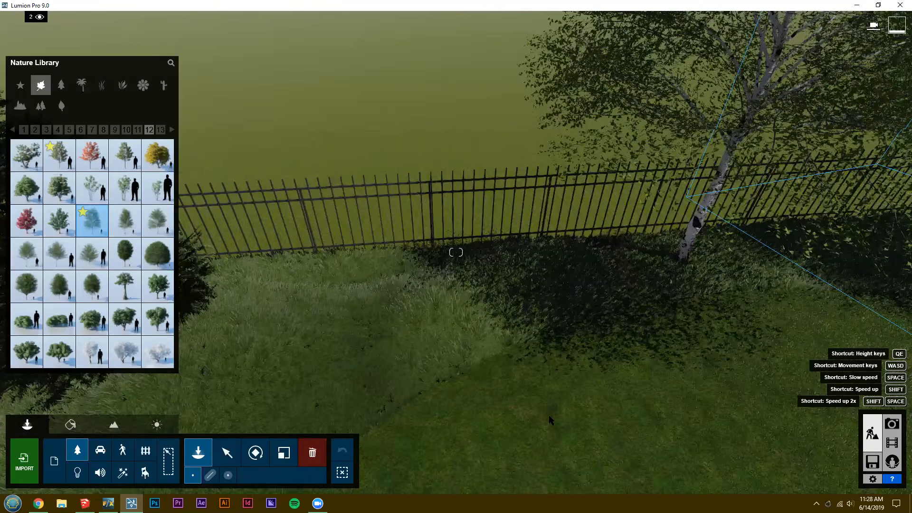
{"action": "right_click_drag", "start_coordinate": [447, 366], "coordinate": [427, 373]}
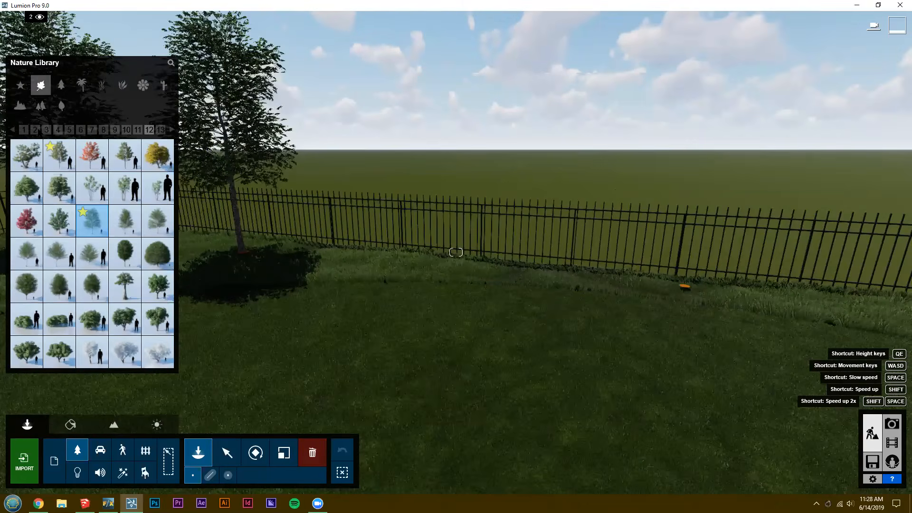
{"action": "left_click", "coordinate": [61, 84]}
{"action": "left_click", "coordinate": [49, 129]}
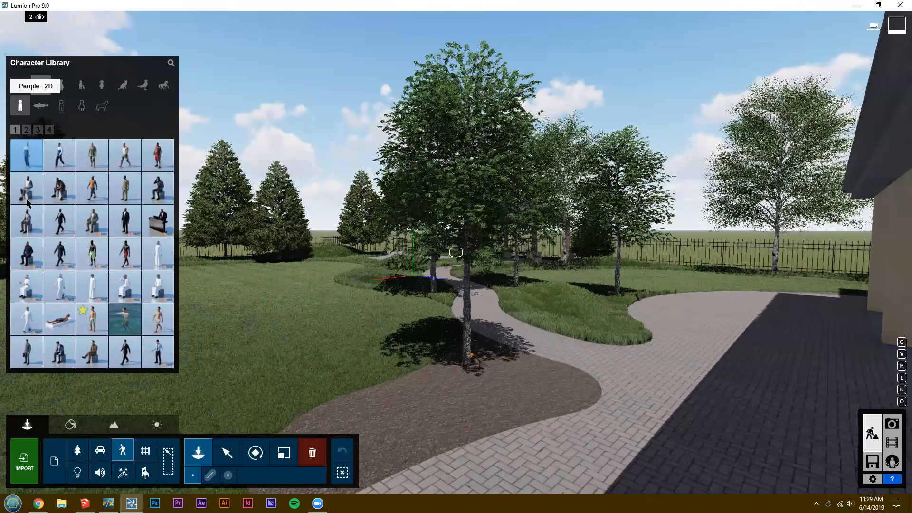
Pick a figure from the 2D people in the character library and place it on the paved floor under the pavilion.
{"action": "left_click", "coordinate": [61, 160]}
{"action": "left_click", "coordinate": [60, 188]}
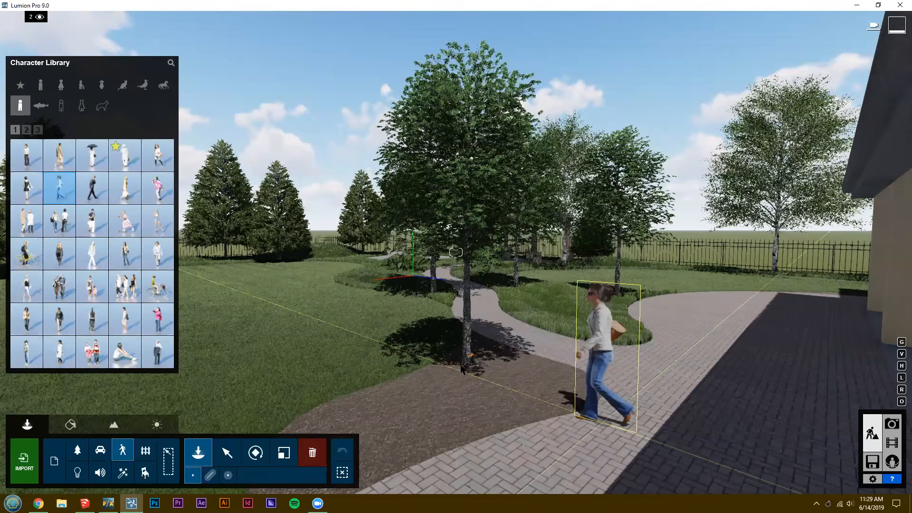
{"action": "right_click_drag", "start_coordinate": [461, 369], "coordinate": [431, 357]}
{"action": "key", "text": "w"}
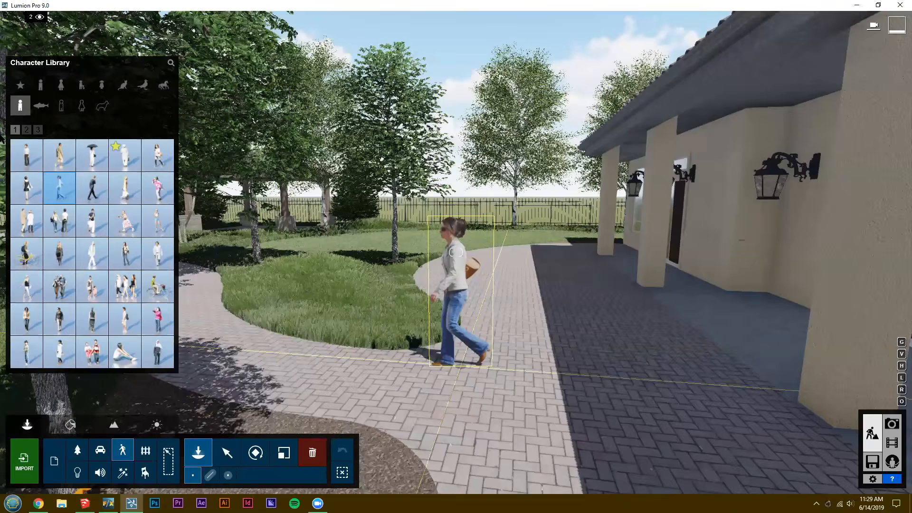
{"action": "key", "text": "d"}
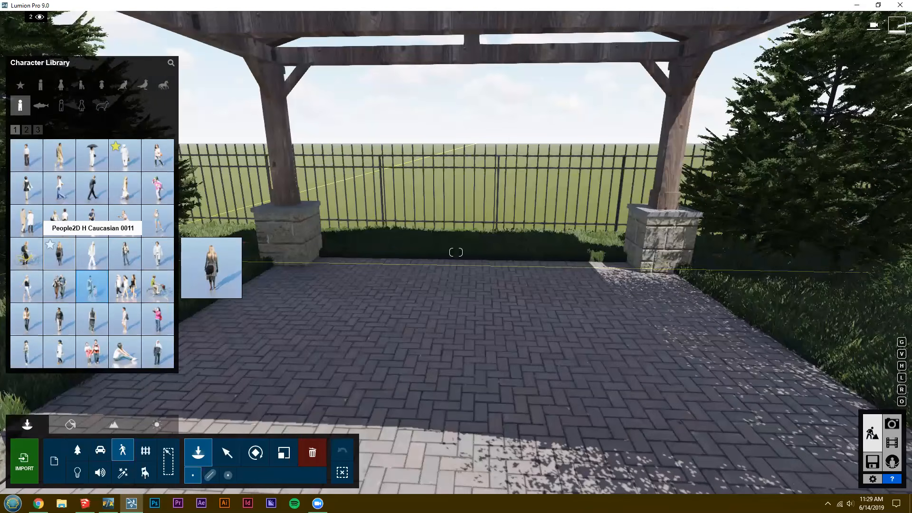
{"action": "left_click", "coordinate": [91, 221]}
{"action": "left_click", "coordinate": [323, 313]}
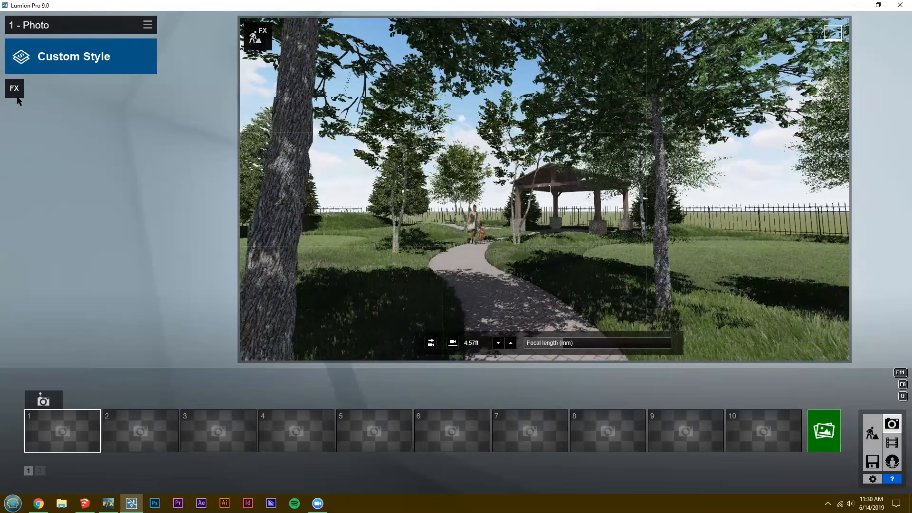
Save the current camera view as photo 1 and look over the available styles without applying one.
{"action": "left_click", "coordinate": [43, 400]}
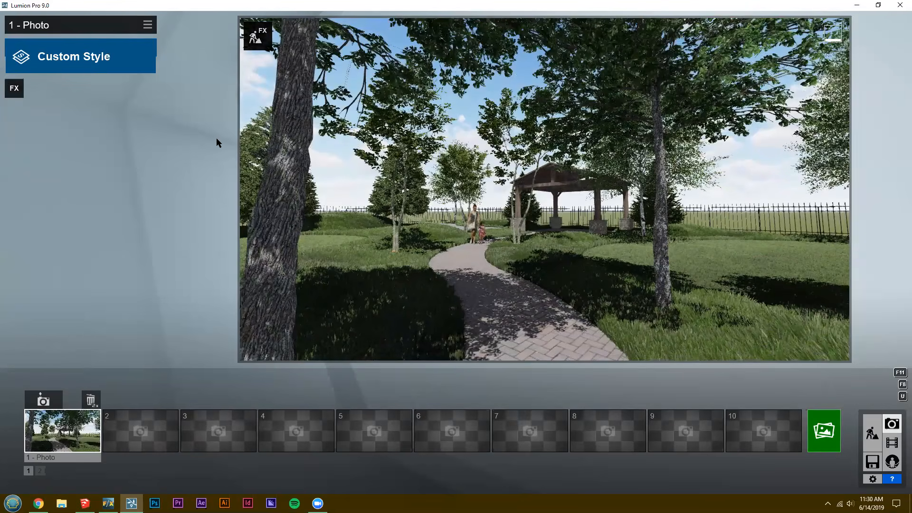
{"action": "left_click", "coordinate": [81, 56]}
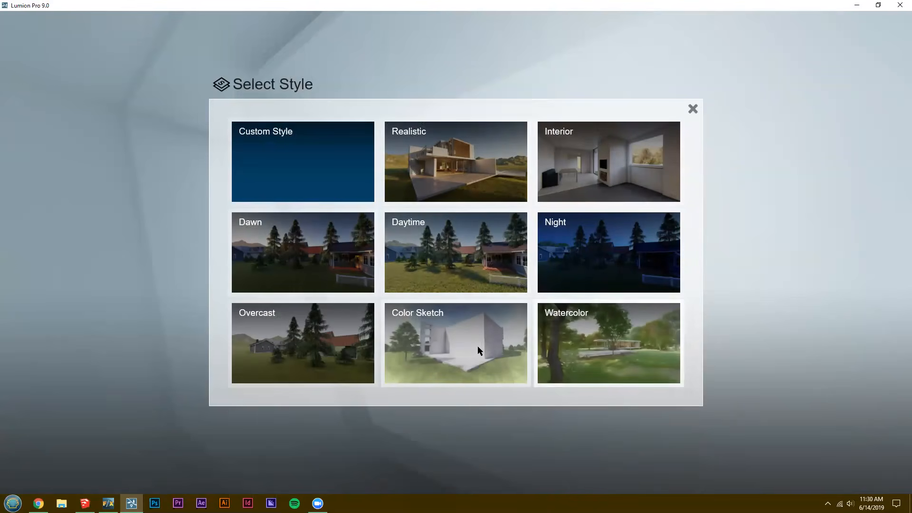
{"action": "left_click", "coordinate": [693, 109]}
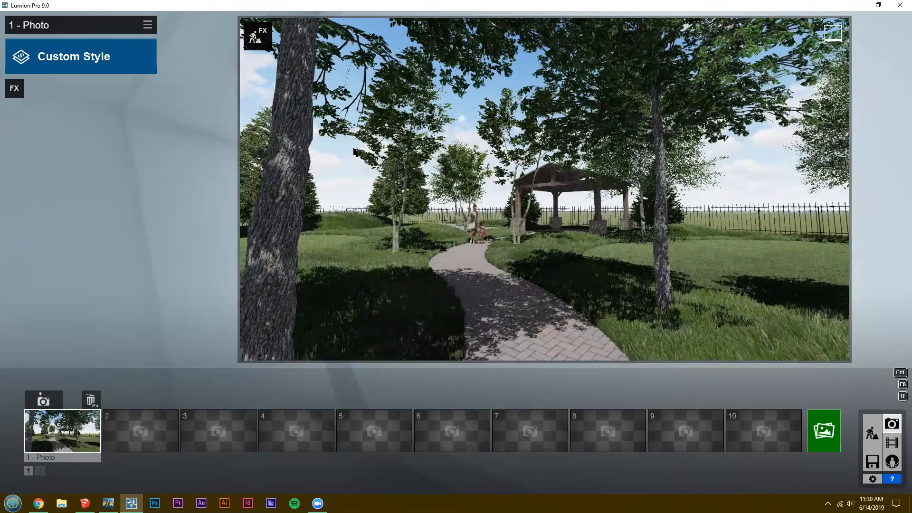
Add the Shadow effect to photo 1 and adjust its brightness and shadow correction.
{"action": "left_click", "coordinate": [14, 88]}
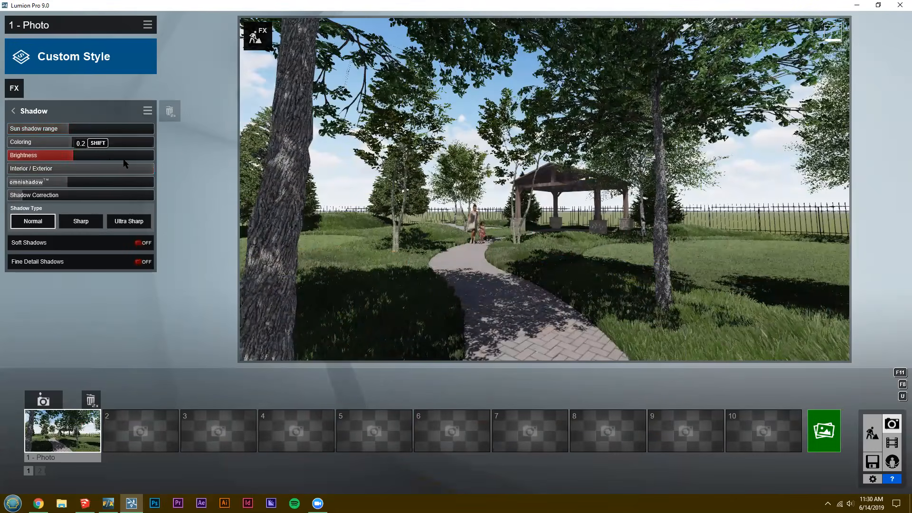
{"action": "left_click_drag", "start_coordinate": [133, 159], "coordinate": [125, 195]}
{"action": "left_click", "coordinate": [114, 195]}
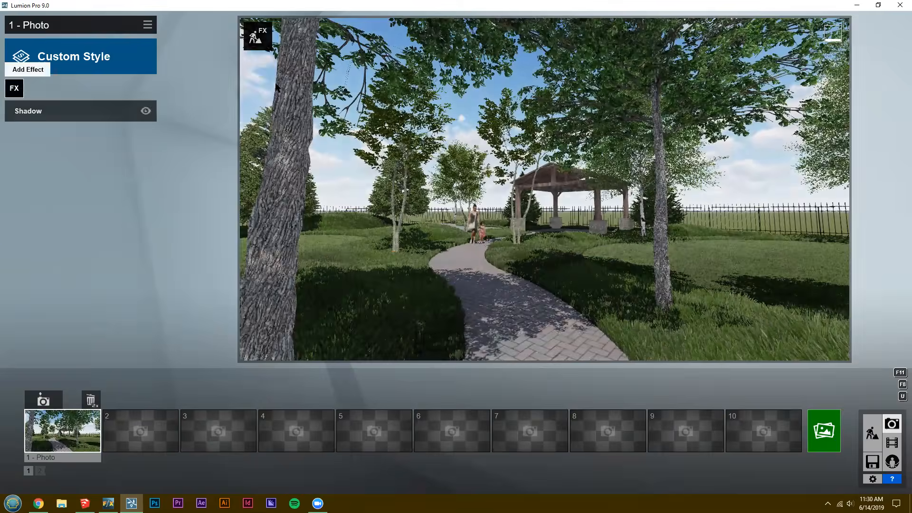
Browse the photo effect categories and add the Real Skies effect from Weather and Climate.
{"action": "left_click", "coordinate": [14, 88]}
{"action": "left_click", "coordinate": [278, 89]}
{"action": "left_click", "coordinate": [316, 87]}
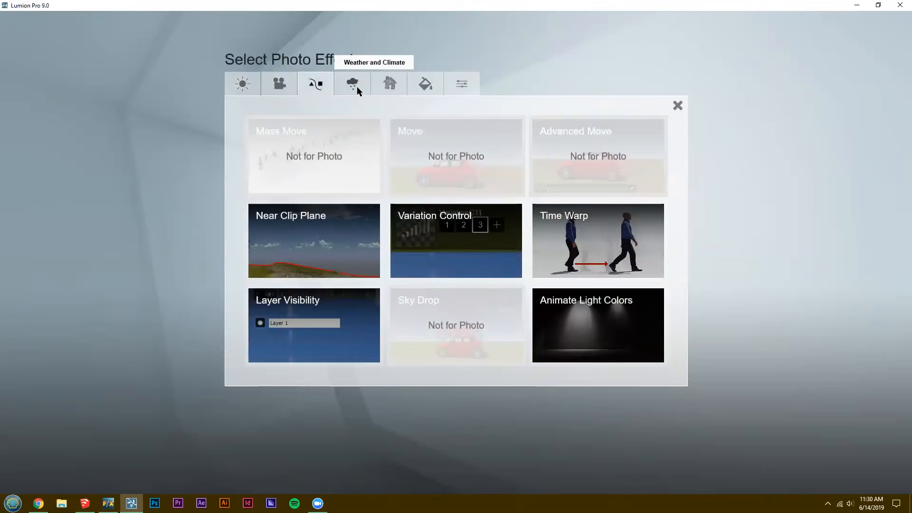
{"action": "left_click", "coordinate": [358, 87]}
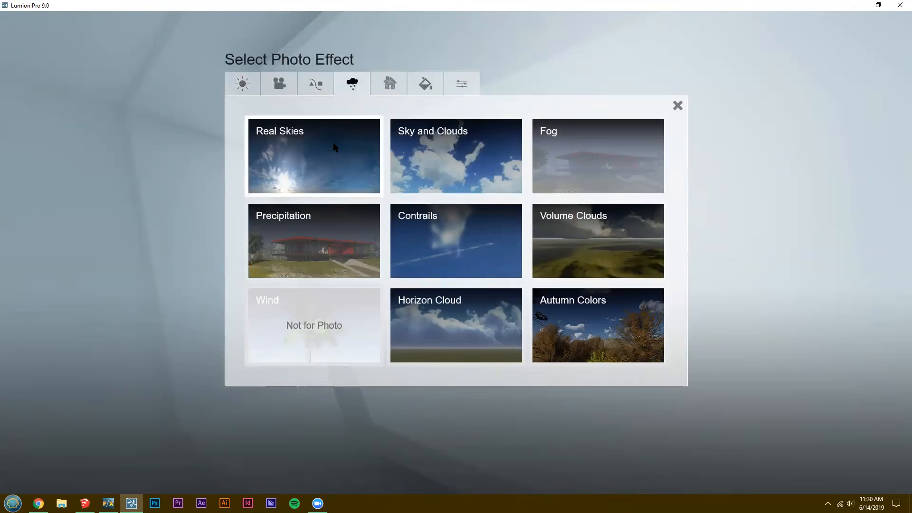
{"action": "left_click", "coordinate": [335, 148]}
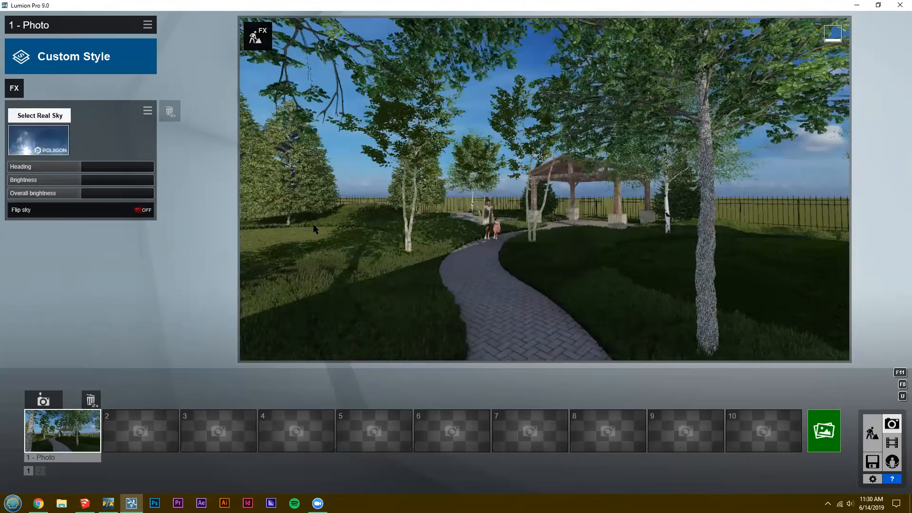
Browse the real sky categories and use the Cloudy sky with a small sun and scattered low clouds on deep blue.
{"action": "left_click", "coordinate": [38, 139]}
{"action": "left_click", "coordinate": [312, 97]}
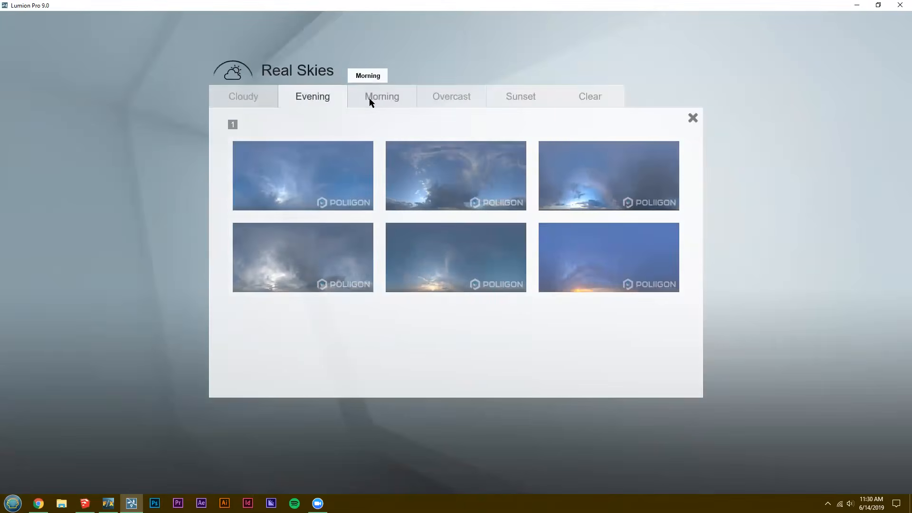
{"action": "left_click", "coordinate": [375, 97]}
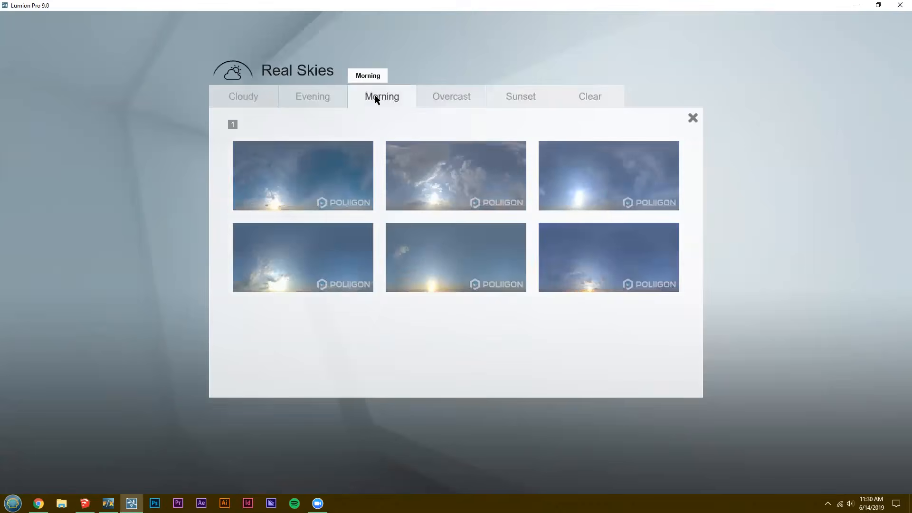
{"action": "left_click", "coordinate": [452, 96]}
{"action": "left_click", "coordinate": [508, 98]}
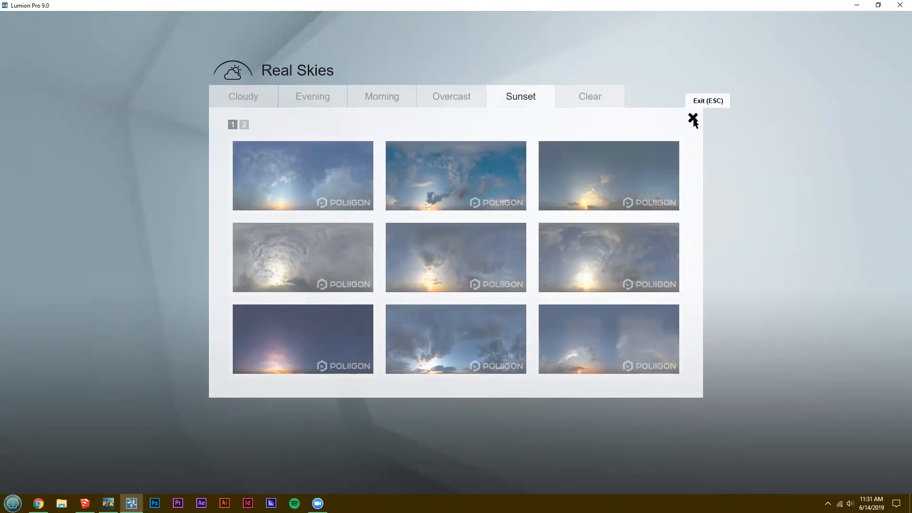
{"action": "left_click", "coordinate": [253, 96]}
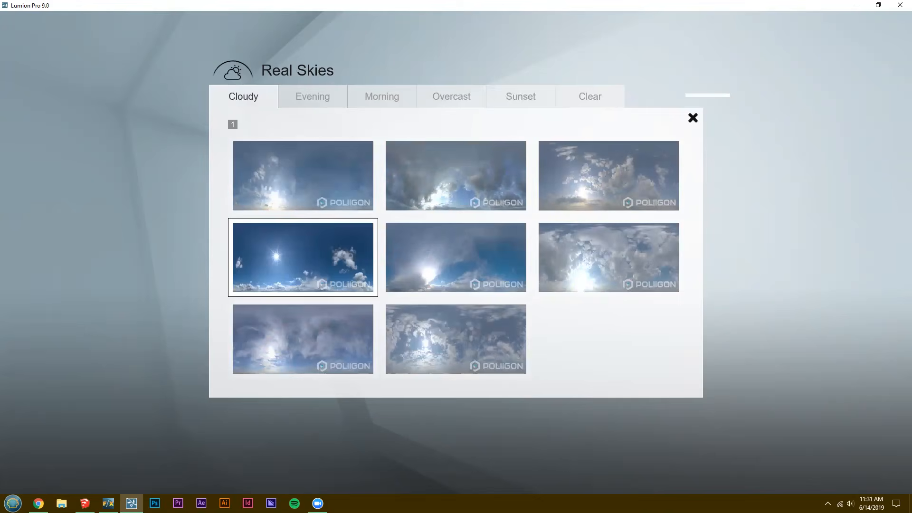
{"action": "left_click", "coordinate": [693, 118]}
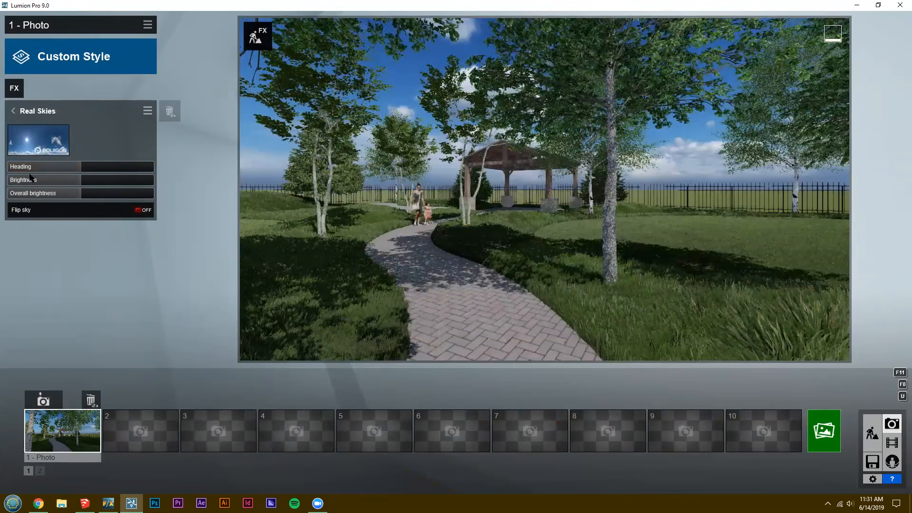
Lower the real sky's heading, raise its brightness and turn Flip sky on.
{"action": "left_click", "coordinate": [30, 167]}
{"action": "left_click_drag", "start_coordinate": [31, 167], "coordinate": [29, 167]}
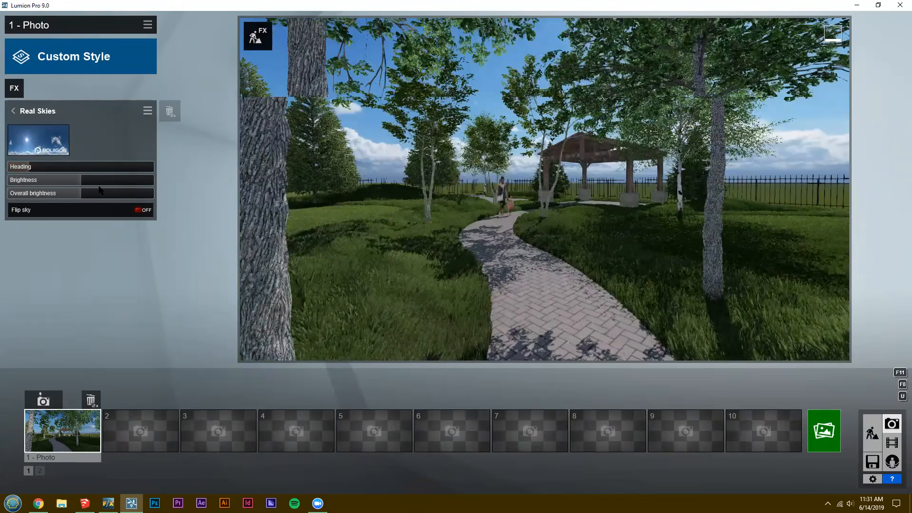
{"action": "mouse_move", "coordinate": [99, 183]}
{"action": "left_mouse_down"}
{"action": "mouse_move", "coordinate": [118, 182]}
{"action": "mouse_move", "coordinate": [110, 182]}
{"action": "left_mouse_up"}
{"action": "left_click", "coordinate": [139, 211]}
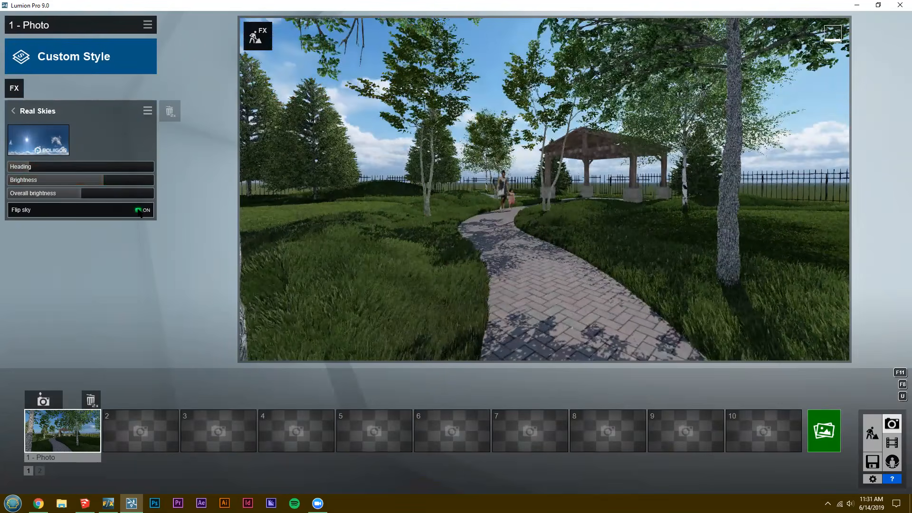
{"action": "left_click", "coordinate": [13, 110]}
Add the Precipitation effect, set the particles size to 0.0 and reduce the extra fog addition to near its minimum.
{"action": "left_click", "coordinate": [22, 93]}
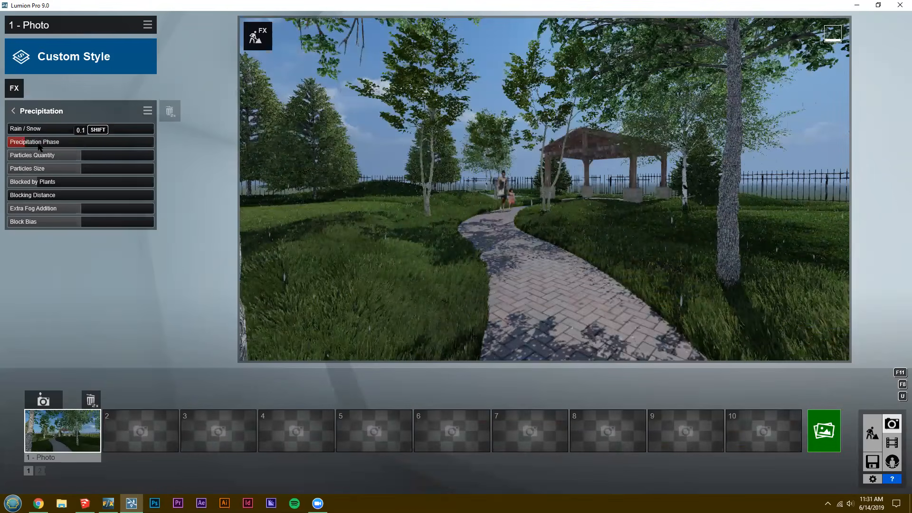
{"action": "left_click_drag", "start_coordinate": [40, 147], "coordinate": [0, 175]}
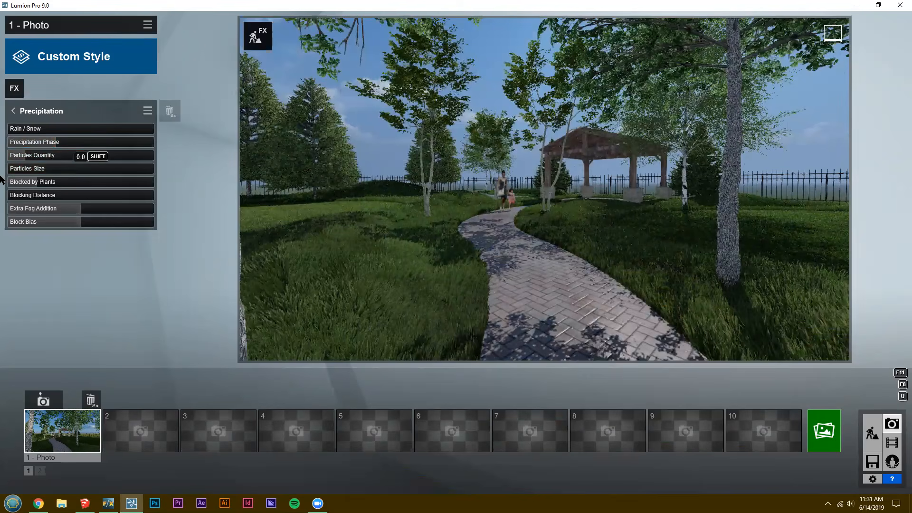
{"action": "left_click_drag", "start_coordinate": [62, 211], "coordinate": [21, 213]}
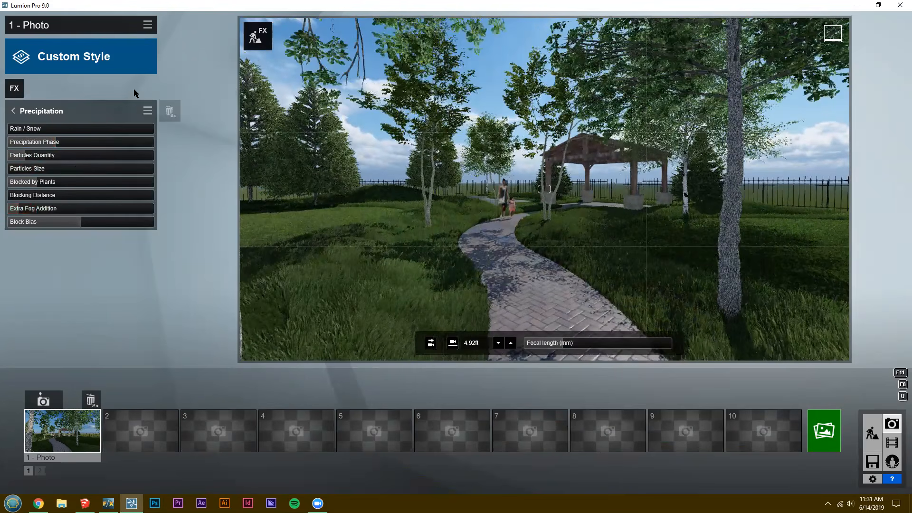
{"action": "left_click", "coordinate": [12, 113]}
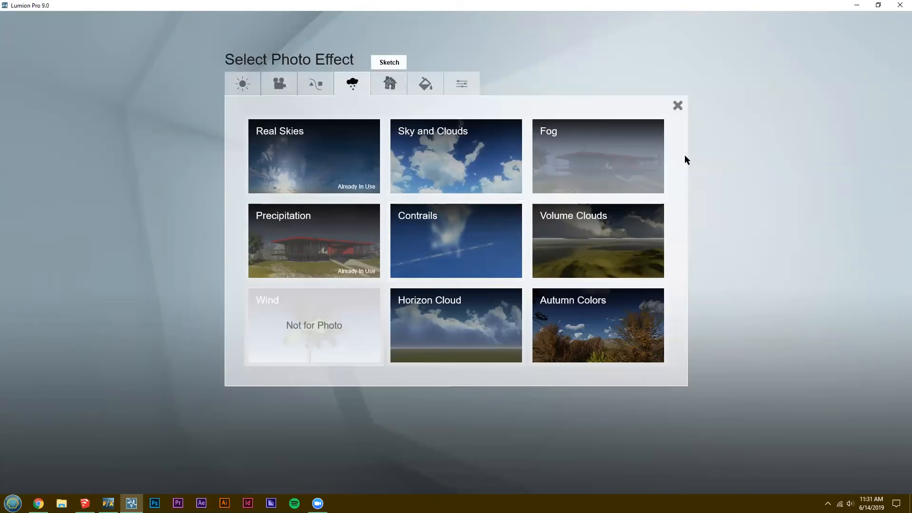
Add the Fog effect to photo 1 and preview the scene along the path toward the pavilion.
{"action": "left_click", "coordinate": [631, 145]}
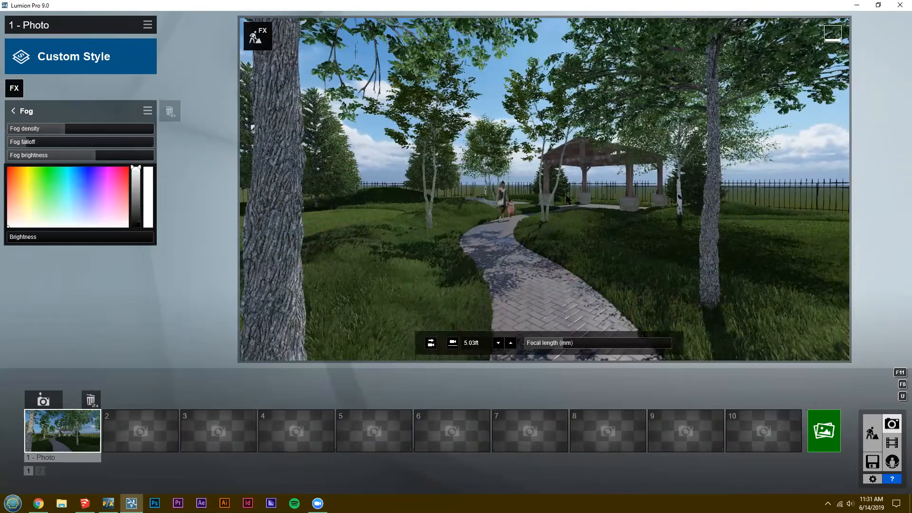
{"action": "key", "text": "w"}
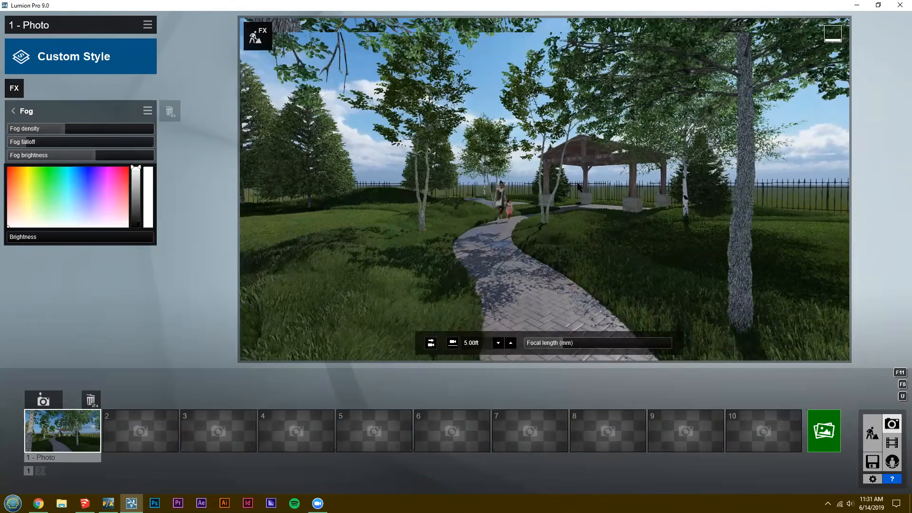
{"action": "key", "text": "w"}
{"action": "key", "text": "q"}
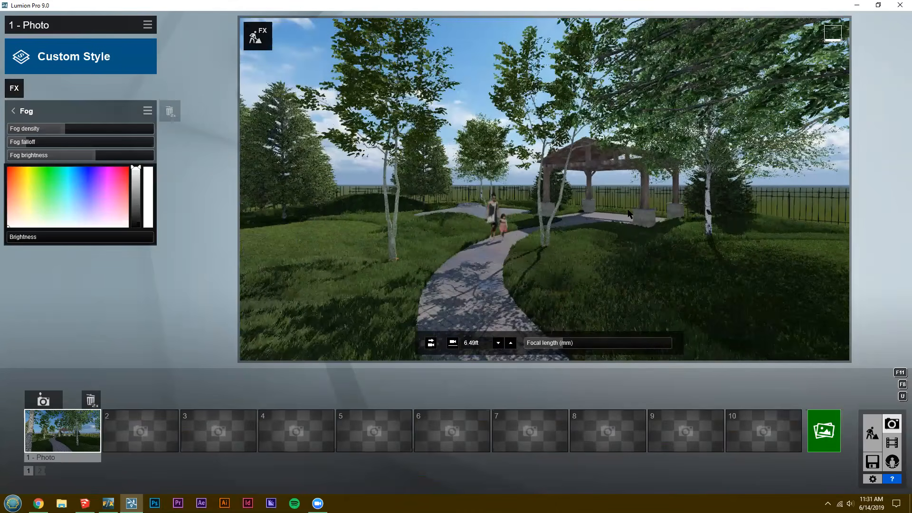
{"action": "key", "text": "w"}
{"action": "key", "text": "a"}
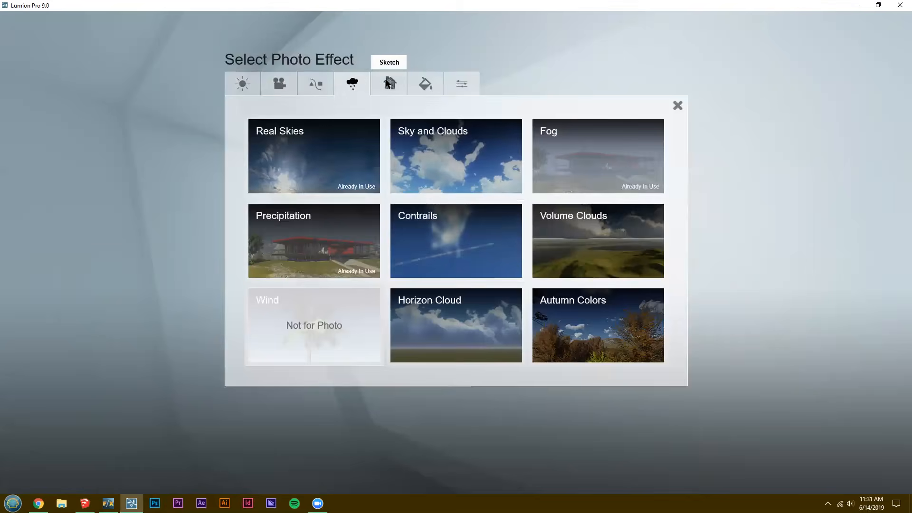
View the Sketch effects, add the Layer Visibility effect and hide layer 2 in photo 1.
{"action": "left_click", "coordinate": [390, 85]}
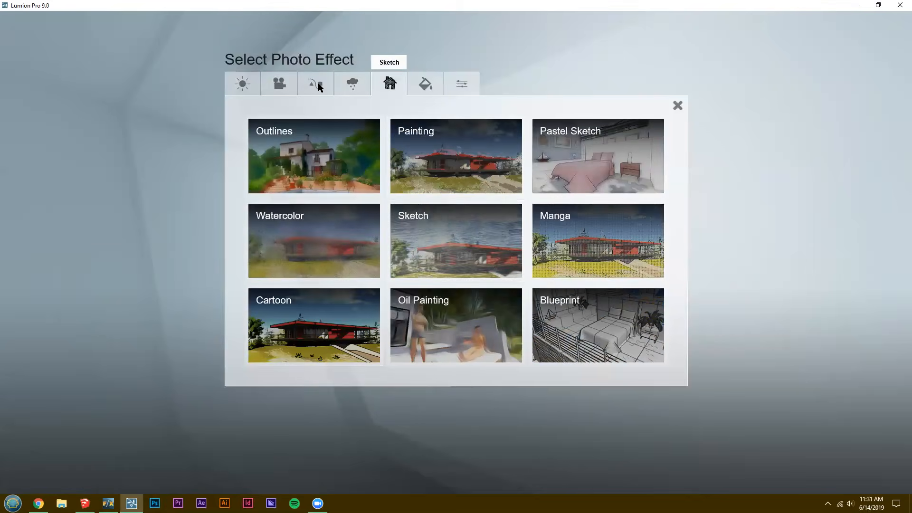
{"action": "left_click", "coordinate": [318, 85]}
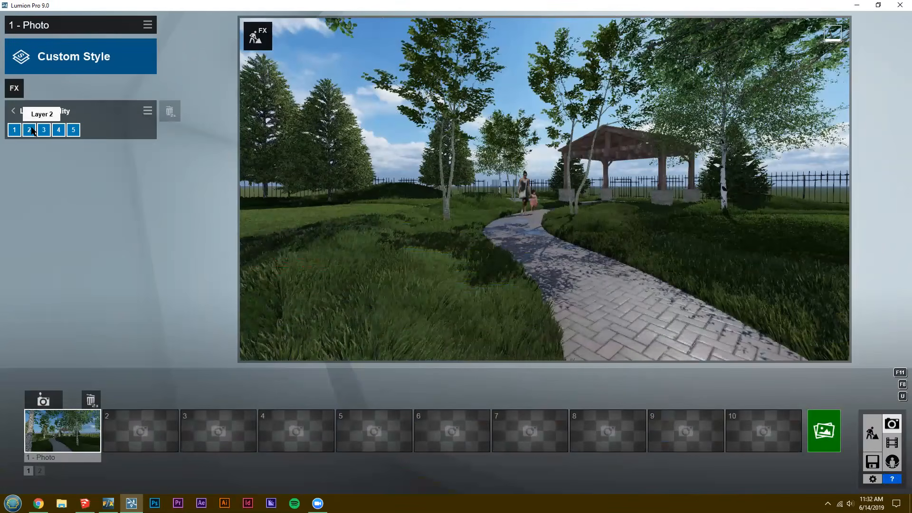
{"action": "left_click", "coordinate": [32, 131]}
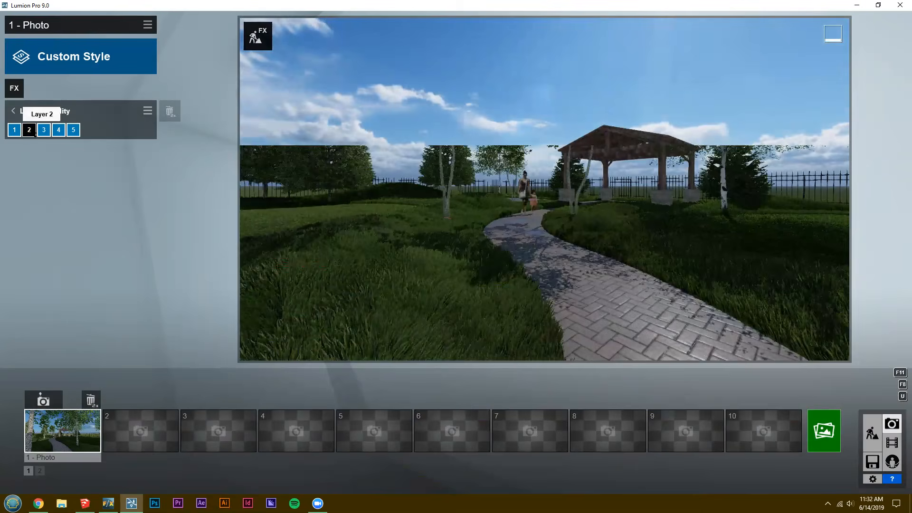
Toggle layer 2 and leave it switched on in photo 1's Layer Visibility effect.
{"action": "left_click", "coordinate": [32, 131]}
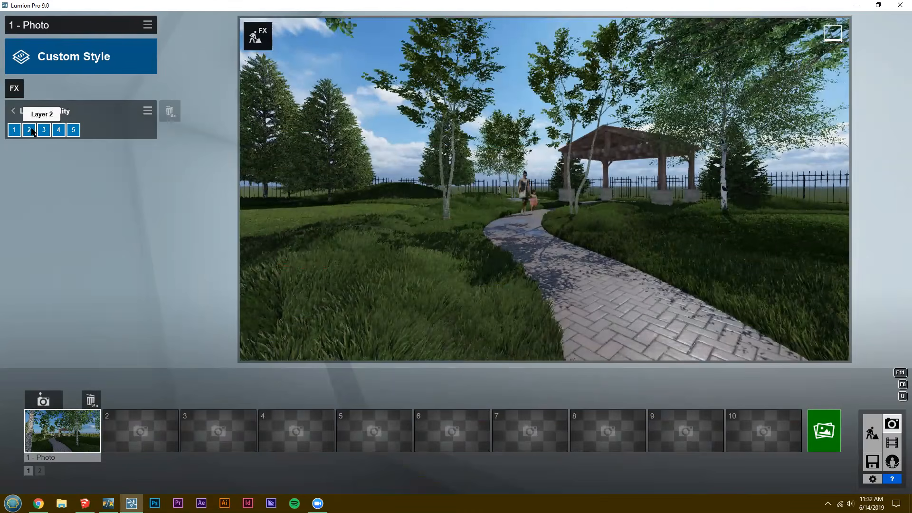
{"action": "left_click", "coordinate": [31, 131]}
{"action": "left_click", "coordinate": [31, 131]}
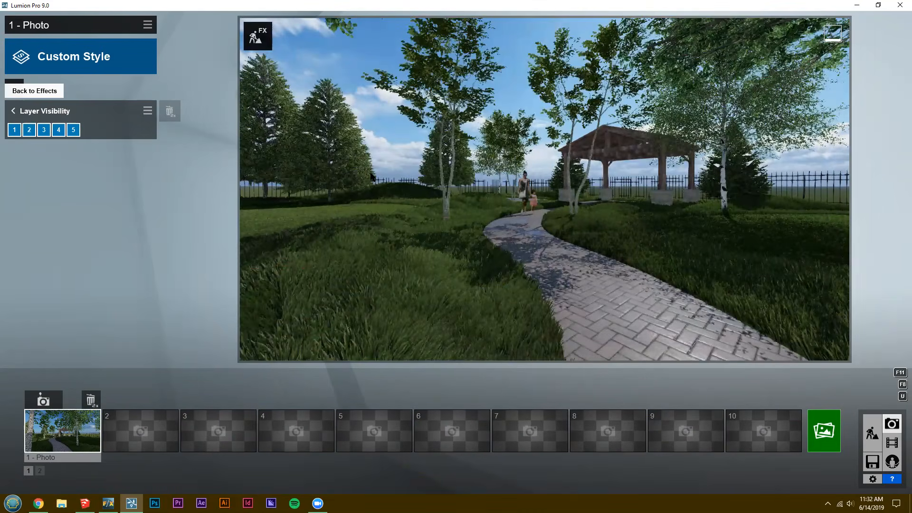
Add the 2-Point Perspective effect to photo 1 and switch Two Point Perspective on.
{"action": "left_click", "coordinate": [14, 87]}
{"action": "left_click", "coordinate": [279, 84]}
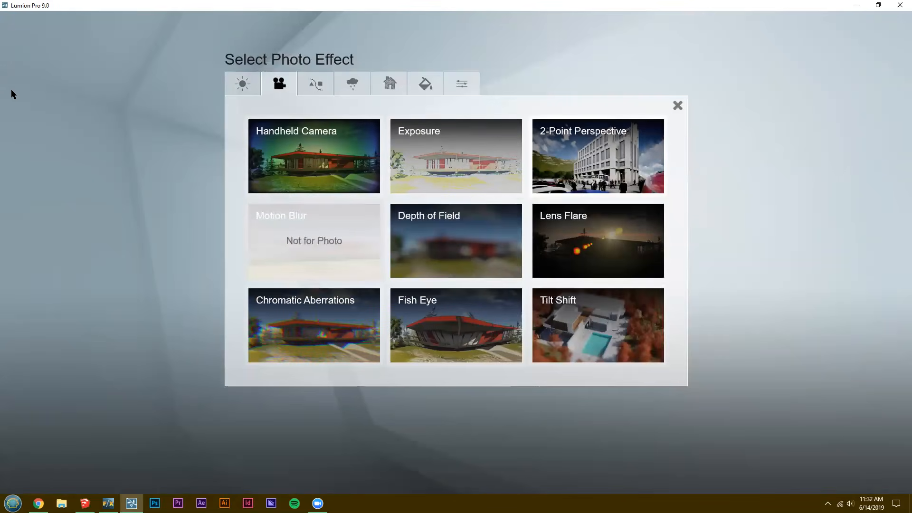
{"action": "left_click", "coordinate": [598, 156]}
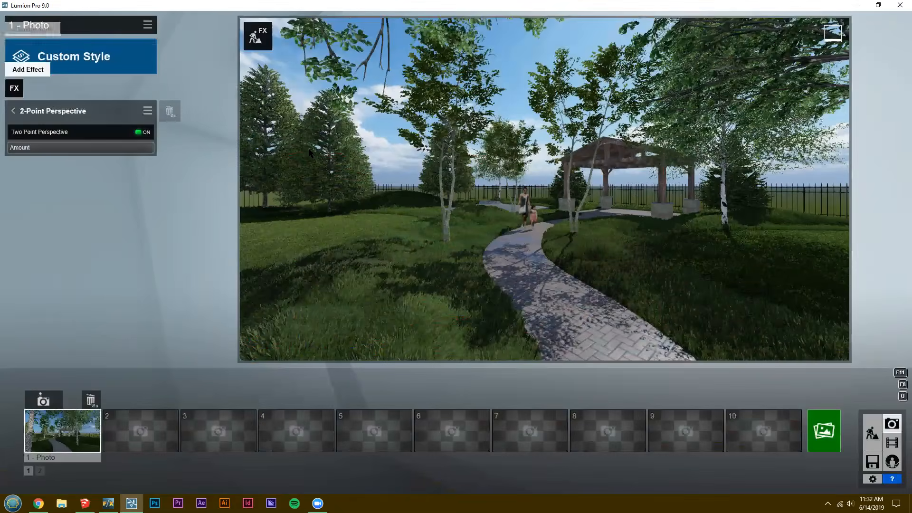
Add the Color Correction effect to photo 1 and raise its temperature slightly above the middle.
{"action": "left_click", "coordinate": [14, 88]}
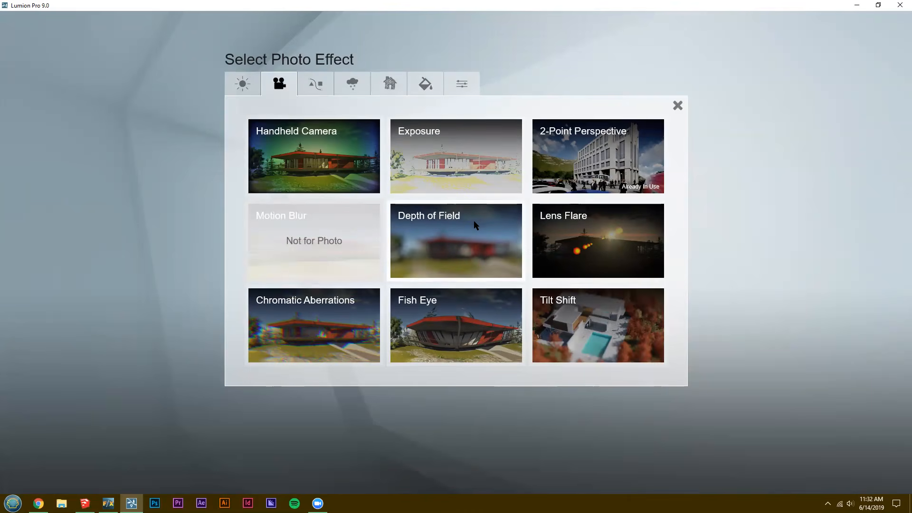
{"action": "left_click", "coordinate": [425, 87]}
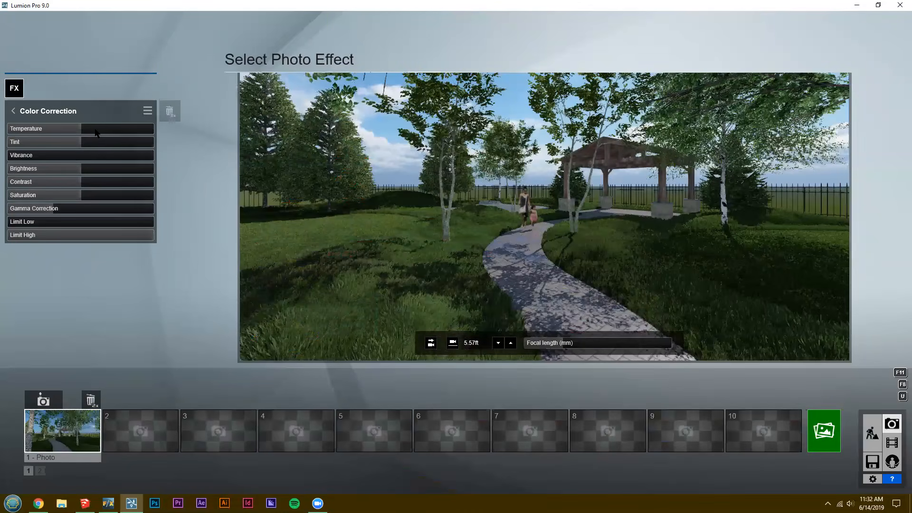
{"action": "left_click", "coordinate": [97, 129]}
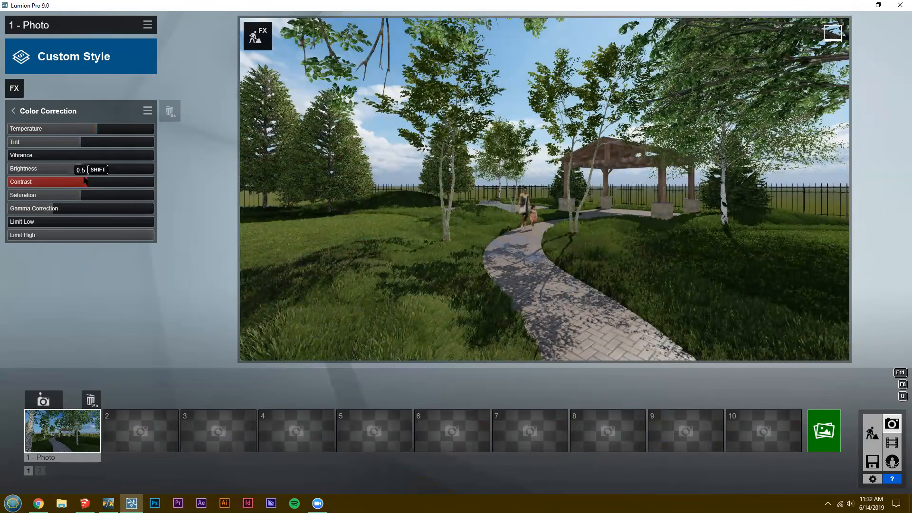
{"action": "left_click", "coordinate": [13, 111]}
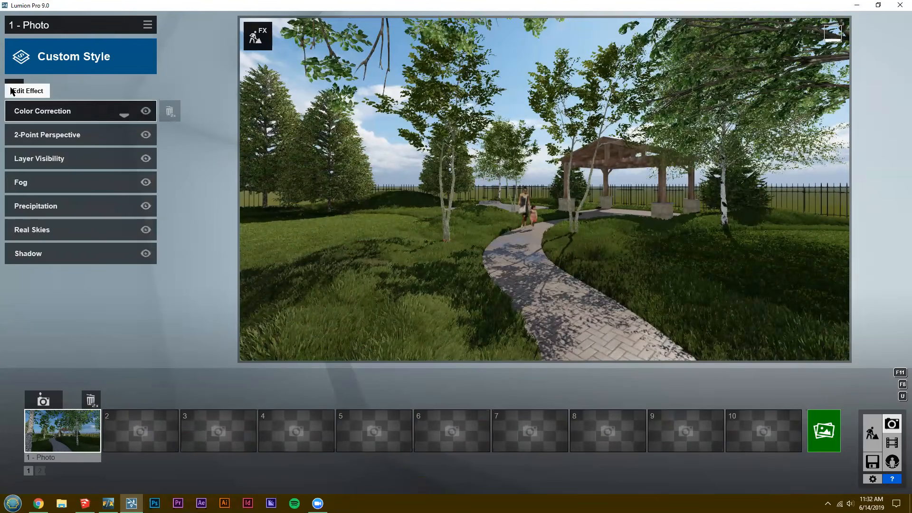
Add the Image Overlay effect to photo 1 and try to remove it again.
{"action": "left_click", "coordinate": [13, 89]}
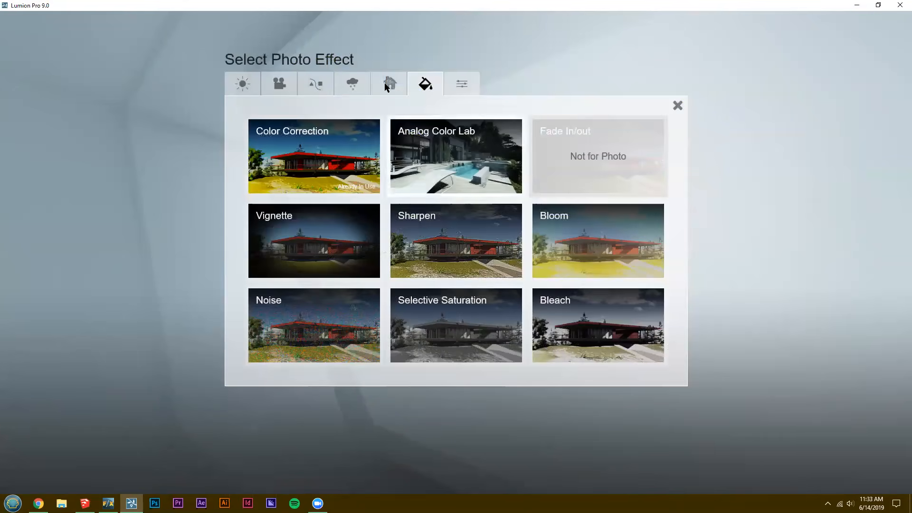
{"action": "left_click", "coordinate": [460, 84]}
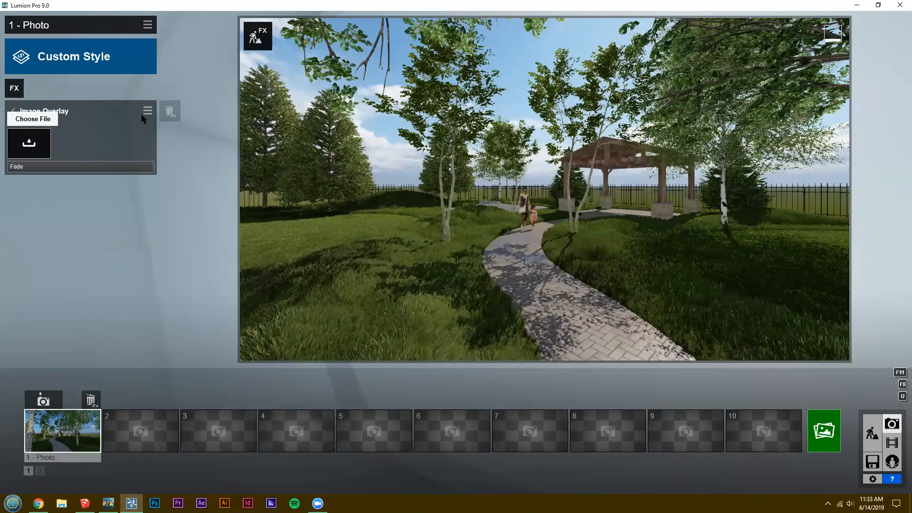
{"action": "left_click", "coordinate": [169, 112]}
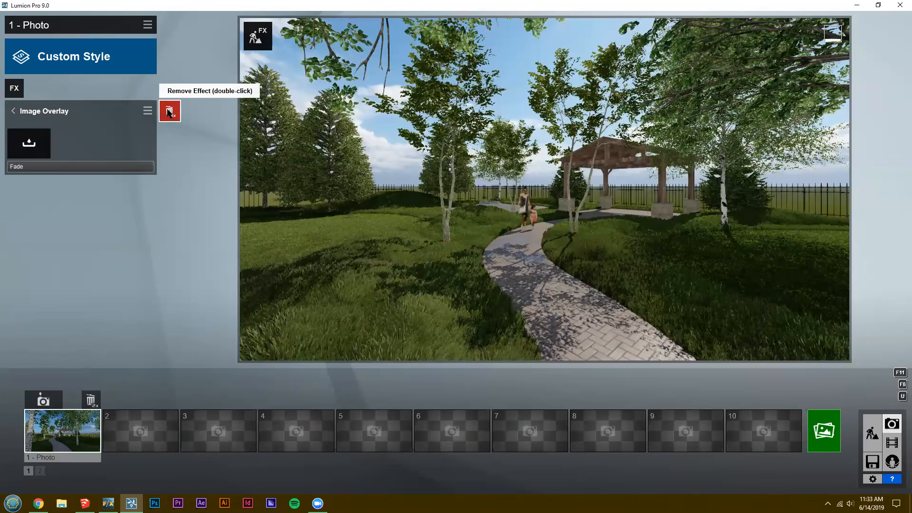
{"action": "left_click", "coordinate": [14, 112]}
Look through the effect categories, add the Sky Light 2 effect to photo 1 and set its brightness to 1.6.
{"action": "left_click", "coordinate": [14, 88]}
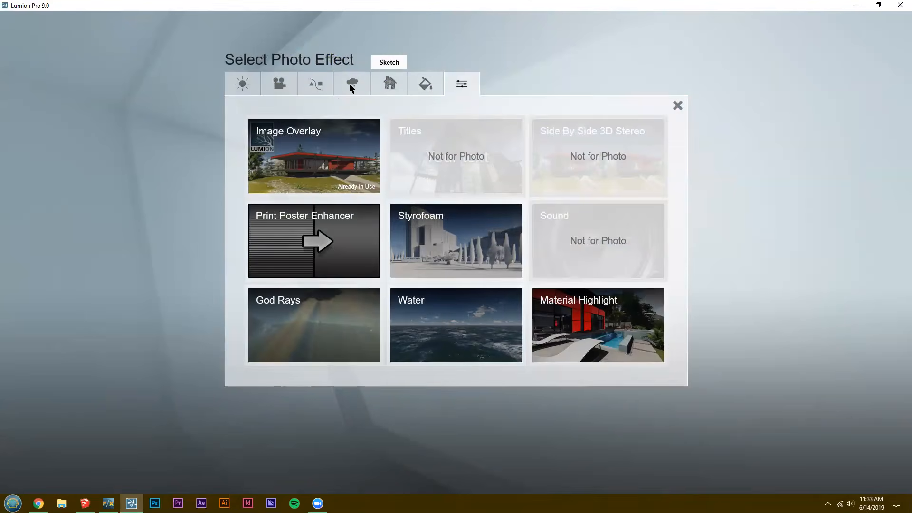
{"action": "left_click", "coordinate": [391, 84]}
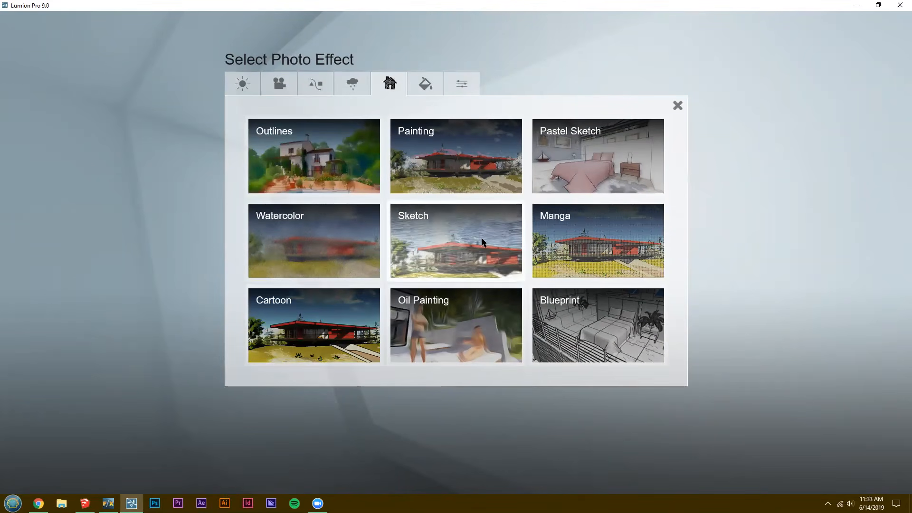
{"action": "left_click", "coordinate": [350, 87]}
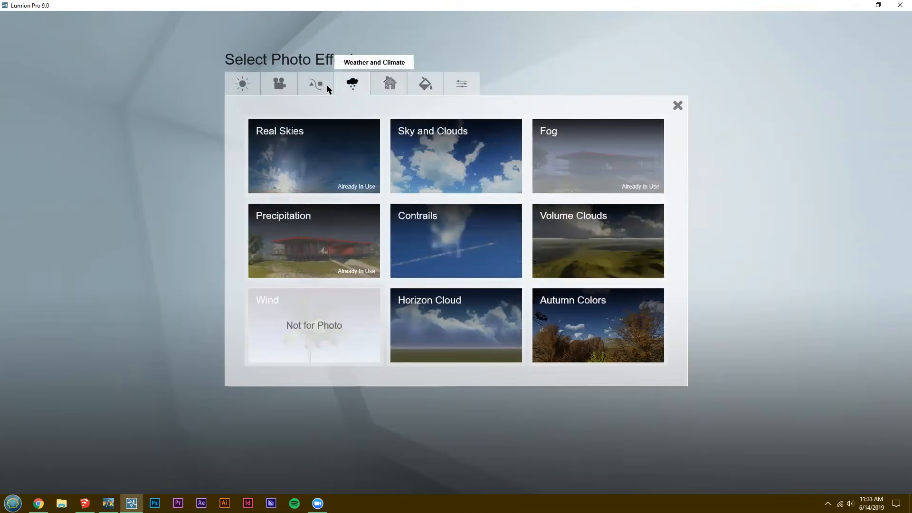
{"action": "left_click", "coordinate": [327, 85]}
{"action": "left_click", "coordinate": [279, 85]}
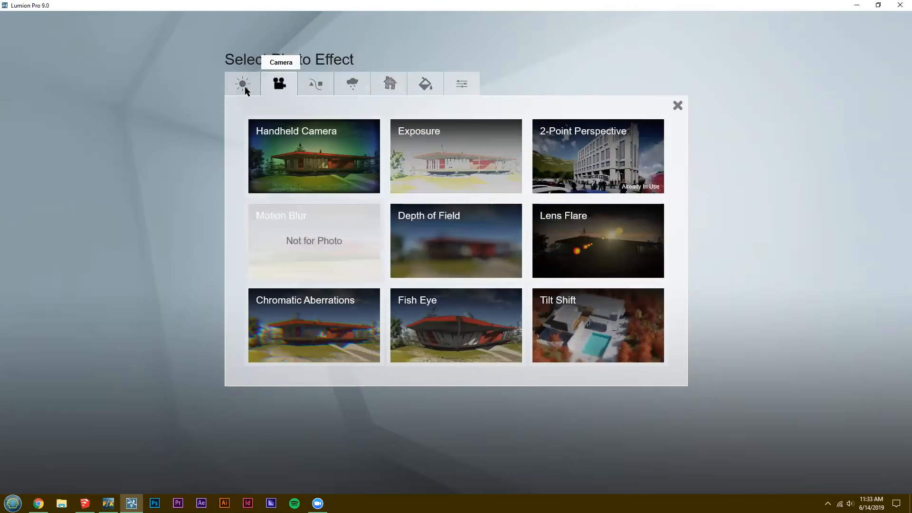
{"action": "left_click", "coordinate": [244, 86]}
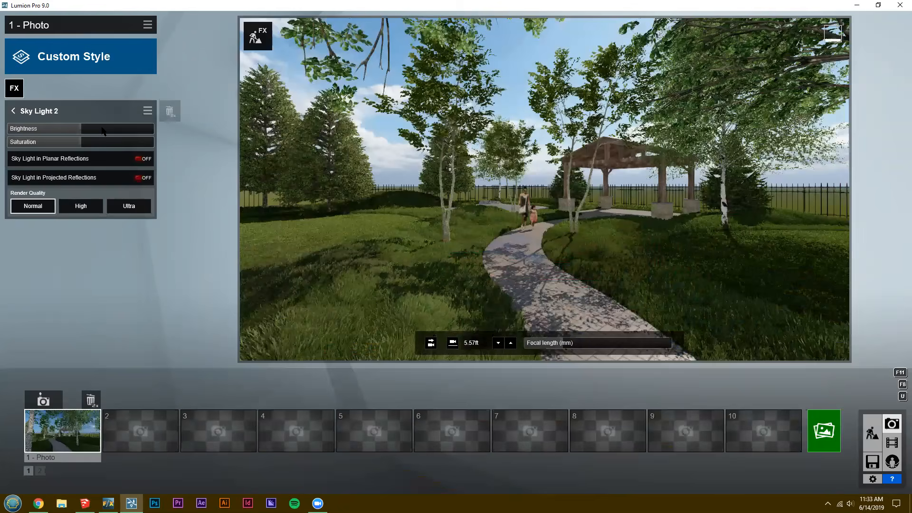
{"action": "mouse_move", "coordinate": [102, 128]}
{"action": "left_click_drag", "start_coordinate": [102, 130], "coordinate": [118, 134]}
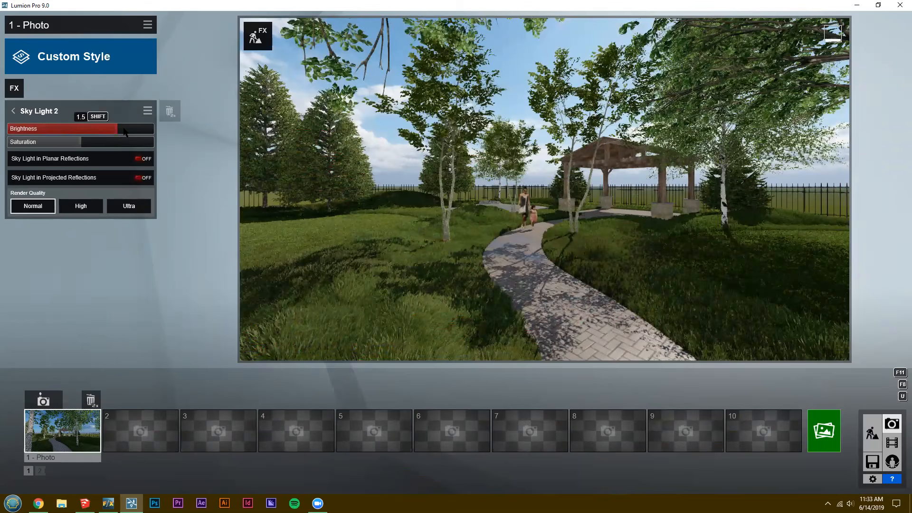
{"action": "left_click", "coordinate": [125, 132]}
{"action": "key", "text": "e"}
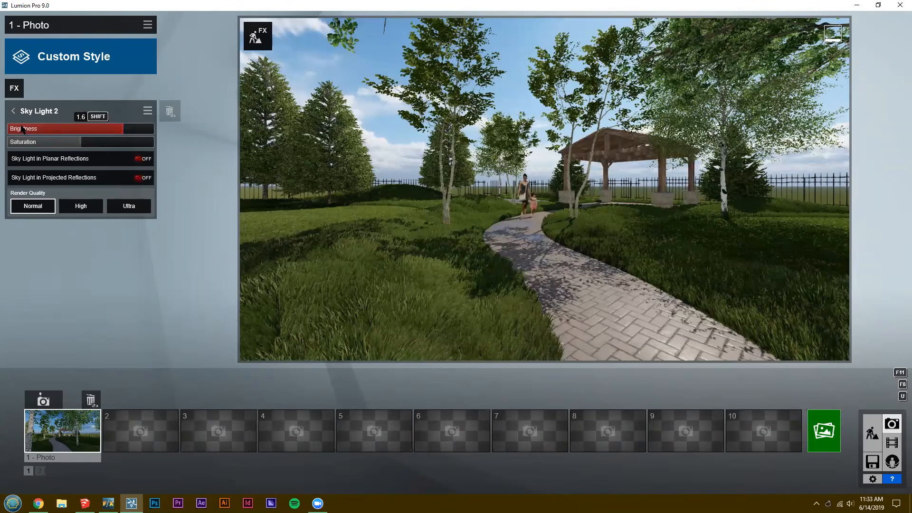
{"action": "left_click", "coordinate": [13, 111]}
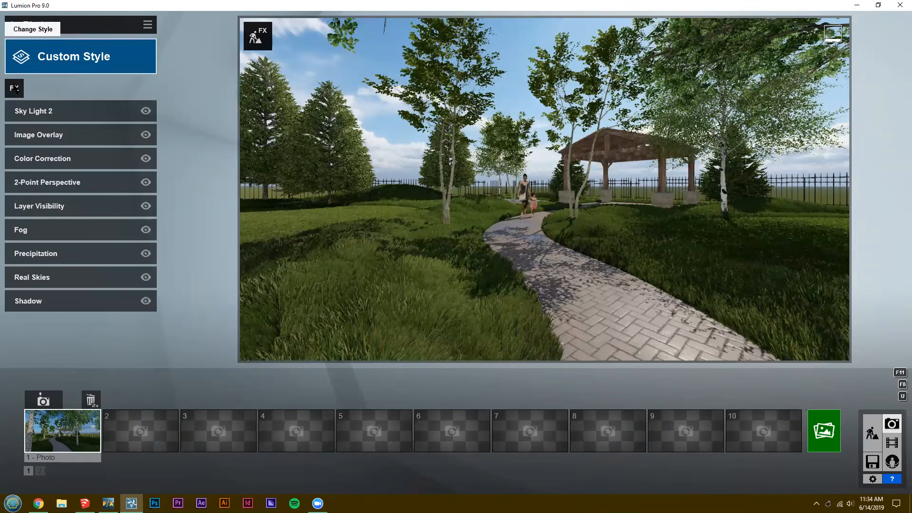
Add the Hyperlight effect to photo 1 and raise its amount above 25.
{"action": "left_click", "coordinate": [14, 88]}
{"action": "left_click", "coordinate": [456, 239]}
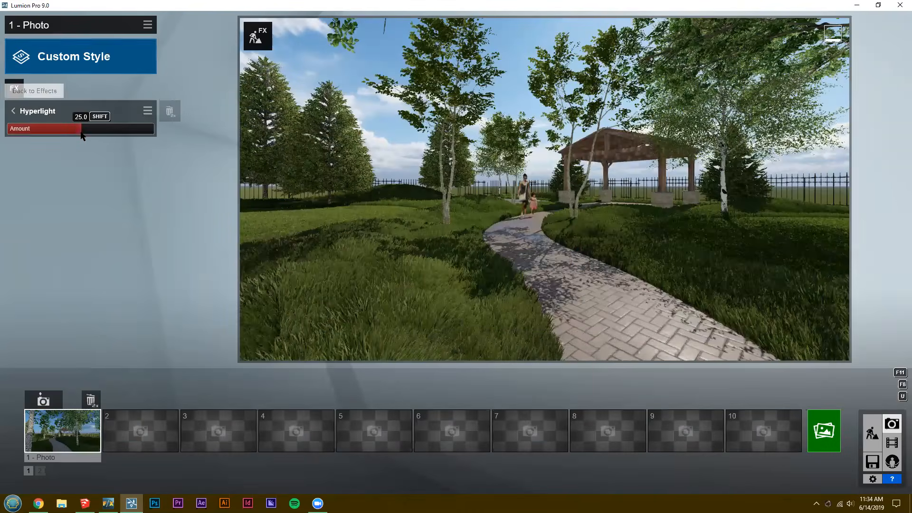
{"action": "mouse_move", "coordinate": [106, 137]}
{"action": "left_mouse_down"}
{"action": "mouse_move", "coordinate": [122, 138]}
{"action": "mouse_move", "coordinate": [113, 135]}
{"action": "left_mouse_up"}
{"action": "left_click_drag", "start_coordinate": [117, 135], "coordinate": [112, 135]}
{"action": "left_click", "coordinate": [15, 90]}
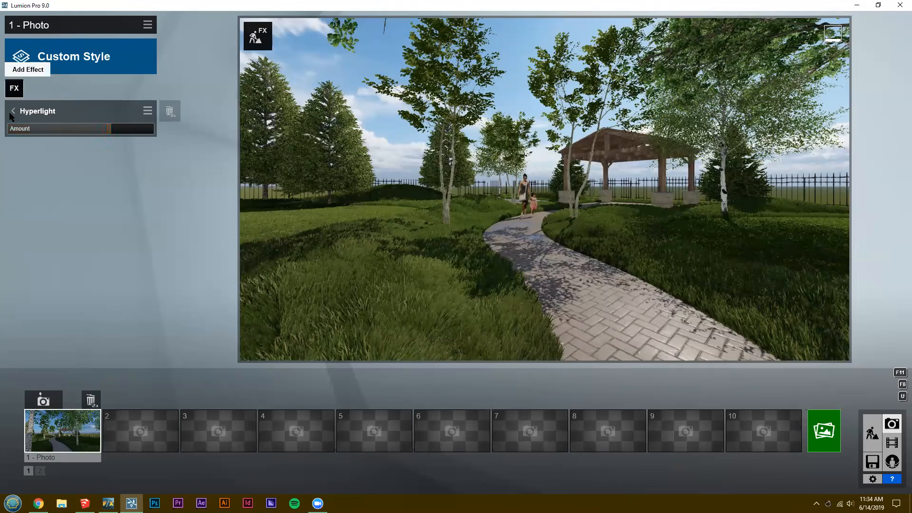
{"action": "left_click", "coordinate": [19, 95]}
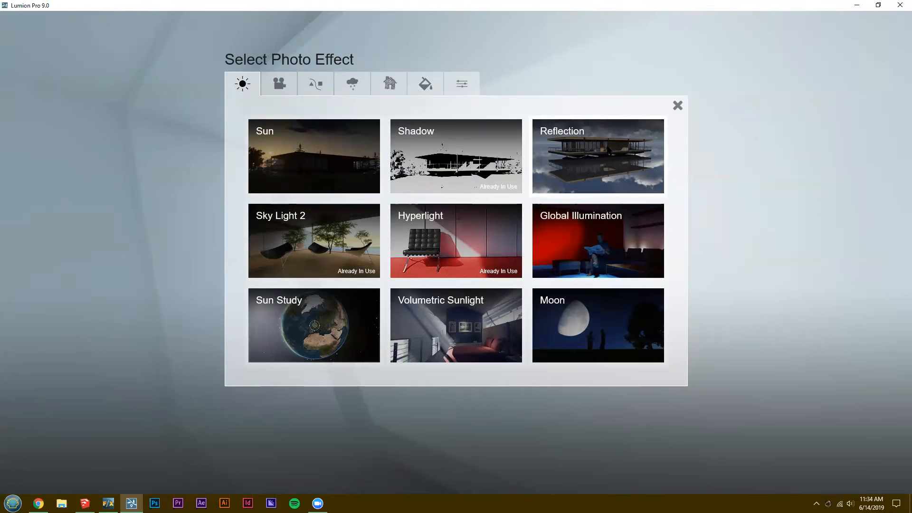
{"action": "left_click", "coordinate": [280, 85]}
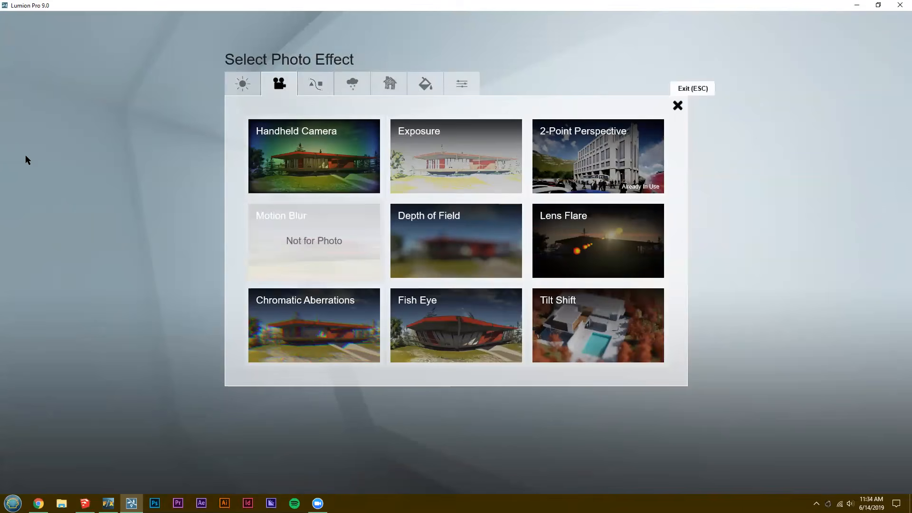
{"action": "left_click", "coordinate": [38, 135]}
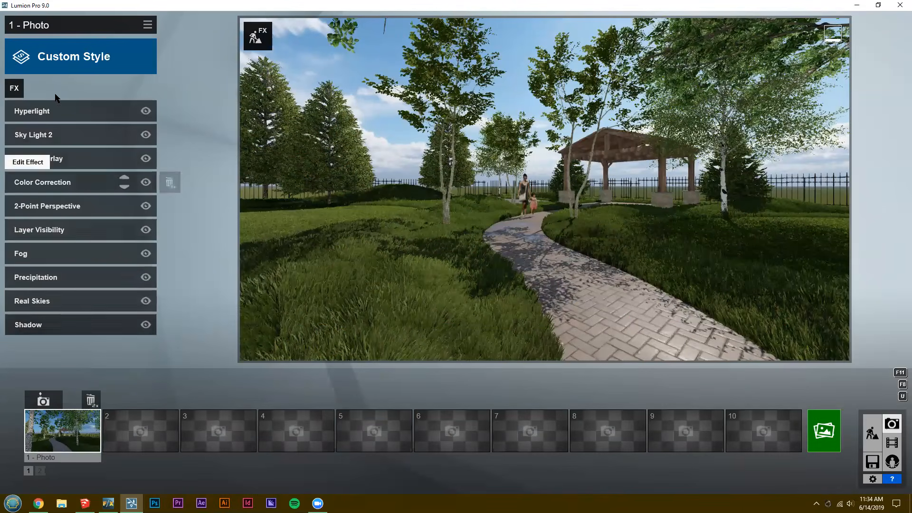
Reframe photo 1 between the two foreground tree trunks with a focal length of about 16 mm and save the camera view.
{"action": "left_click", "coordinate": [71, 423]}
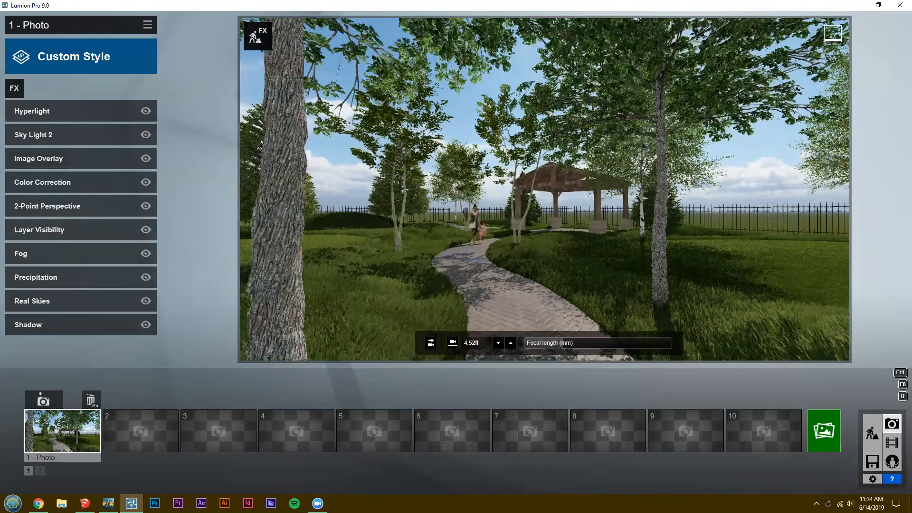
{"action": "right_click_drag", "start_coordinate": [466, 298], "coordinate": [466, 303]}
{"action": "key", "text": "w"}
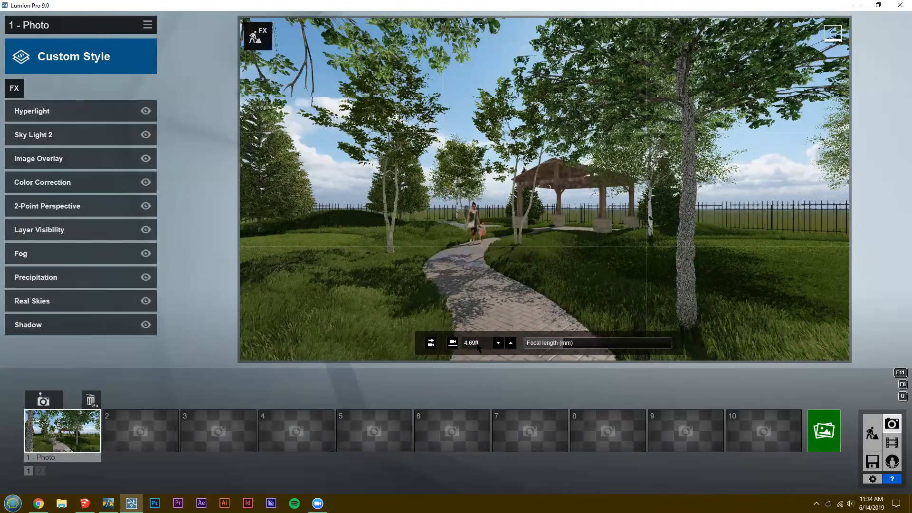
{"action": "right_click_drag", "start_coordinate": [479, 348], "coordinate": [375, 347]}
{"action": "mouse_move", "coordinate": [565, 343]}
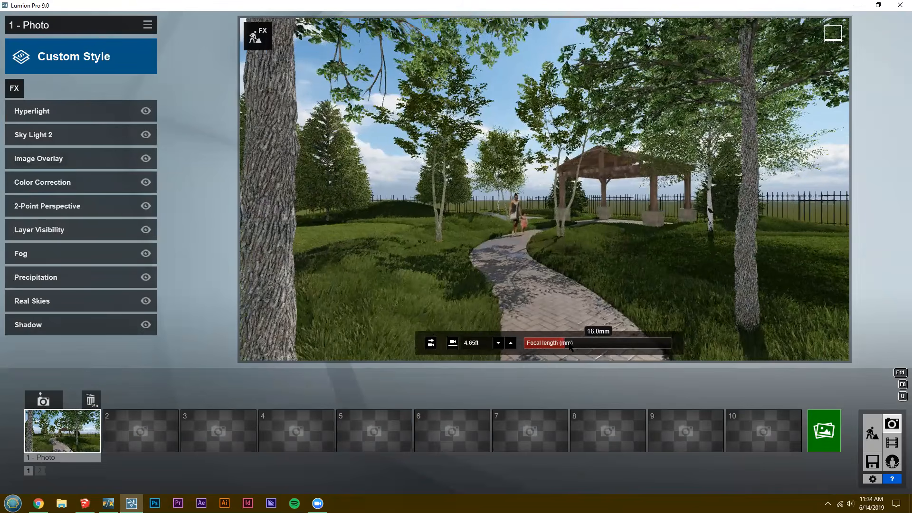
{"action": "left_click_drag", "start_coordinate": [566, 344], "coordinate": [569, 344]}
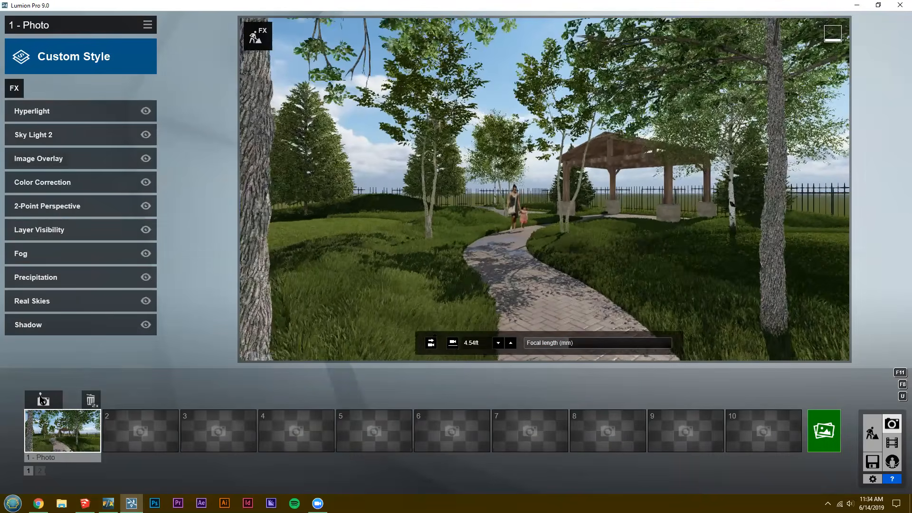
{"action": "left_click", "coordinate": [43, 401]}
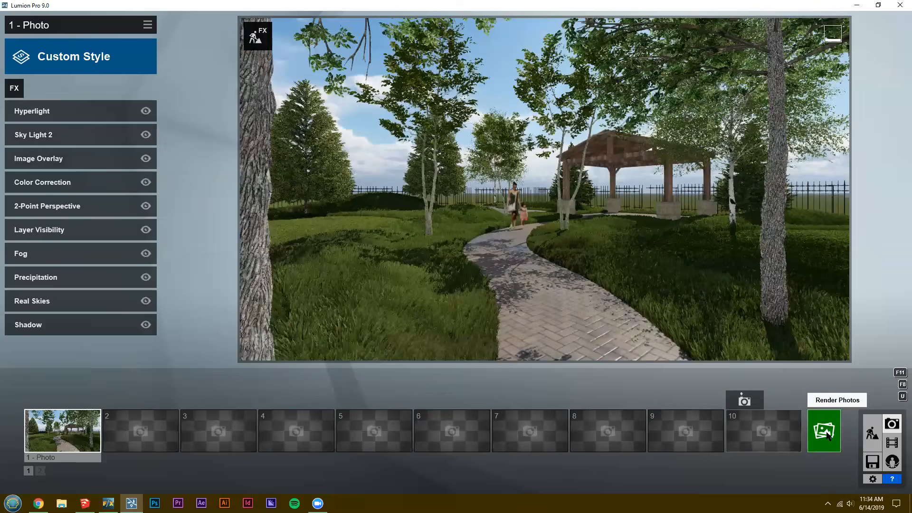
Examine the Render Photos options for the current shot and the photo set, including additional outputs and resolutions, without rendering.
{"action": "left_click", "coordinate": [827, 432]}
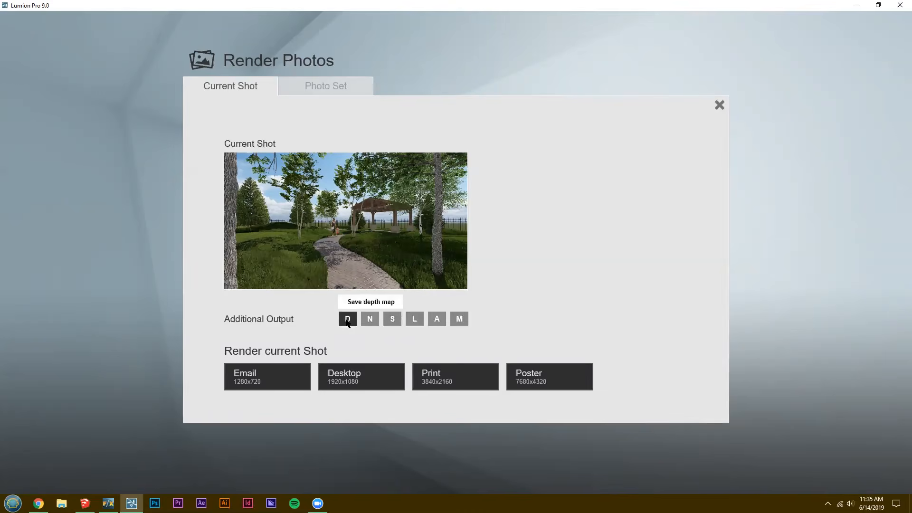
{"action": "left_click", "coordinate": [326, 86]}
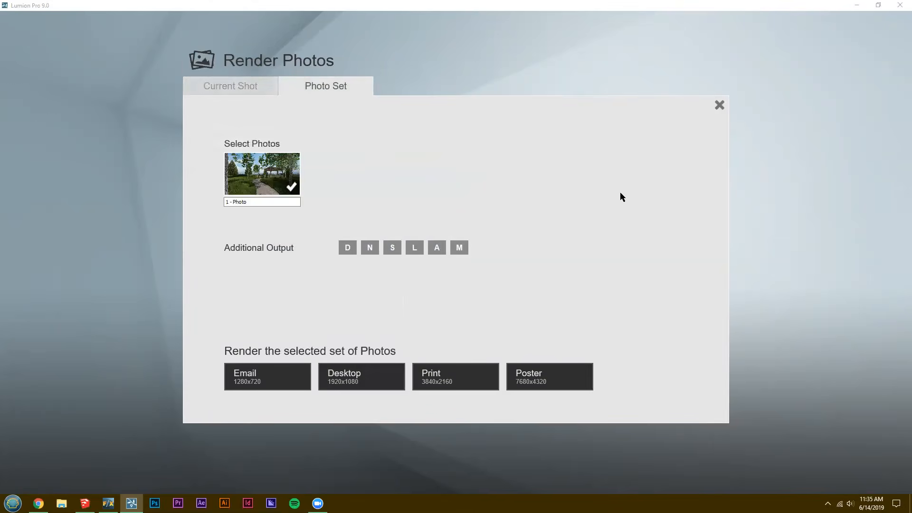
{"action": "left_click", "coordinate": [718, 104]}
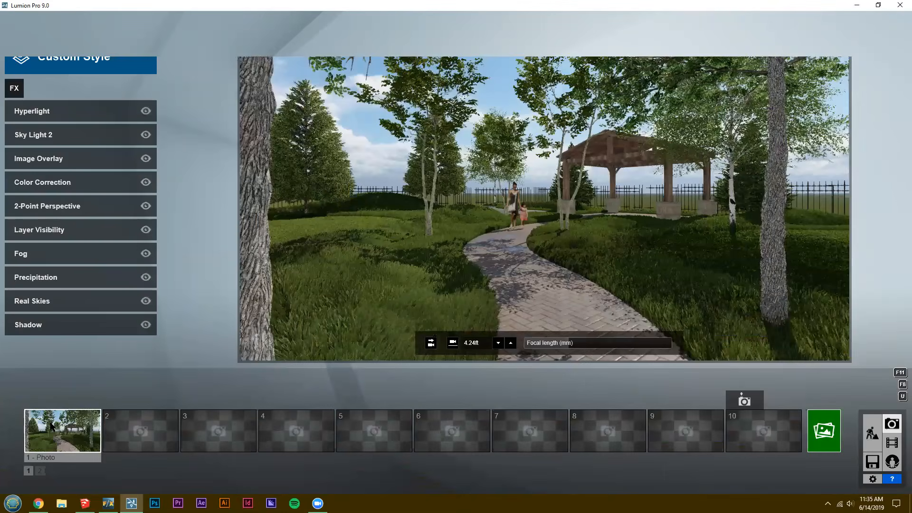
{"action": "left_click", "coordinate": [825, 437]}
{"action": "left_click", "coordinate": [719, 104]}
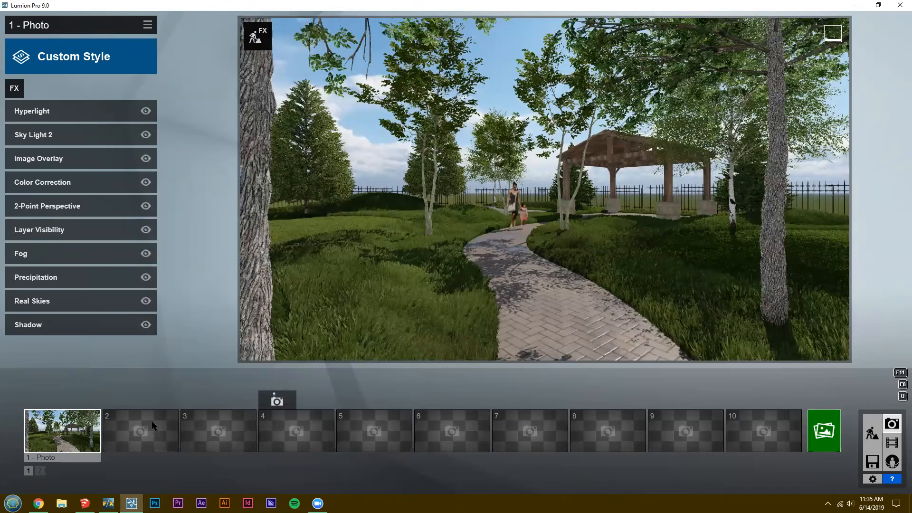
Save new camera views of the path and pavilion as photos 2 and 3 and give them photo 1's effects.
{"action": "left_click", "coordinate": [141, 431]}
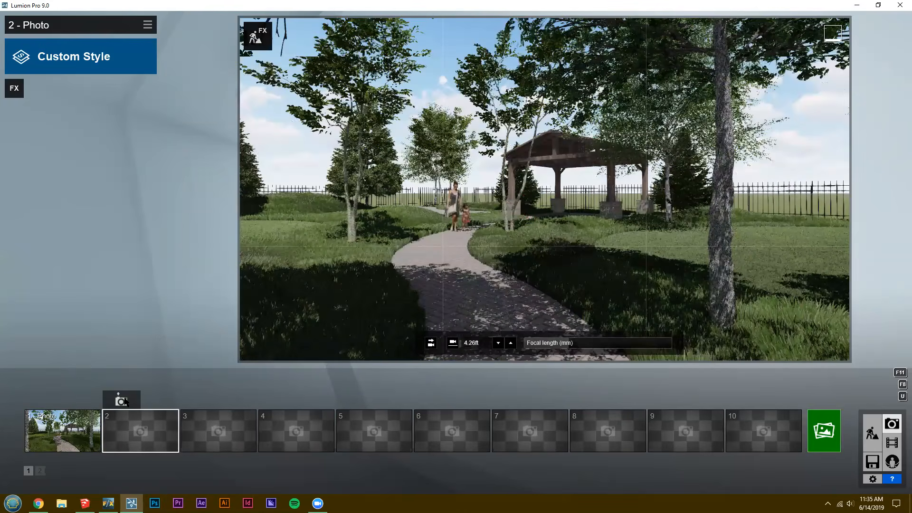
{"action": "key", "text": "d"}
{"action": "right_click_drag", "start_coordinate": [340, 324], "coordinate": [285, 324]}
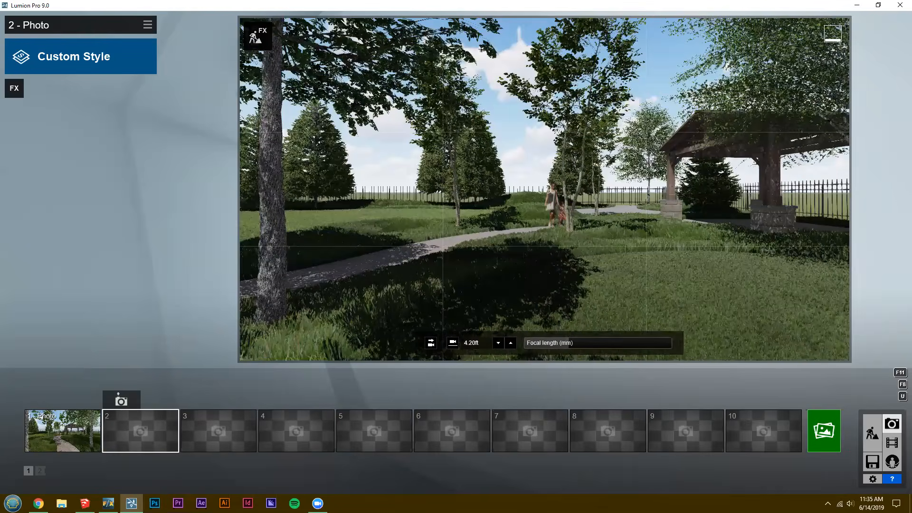
{"action": "left_click", "coordinate": [121, 402]}
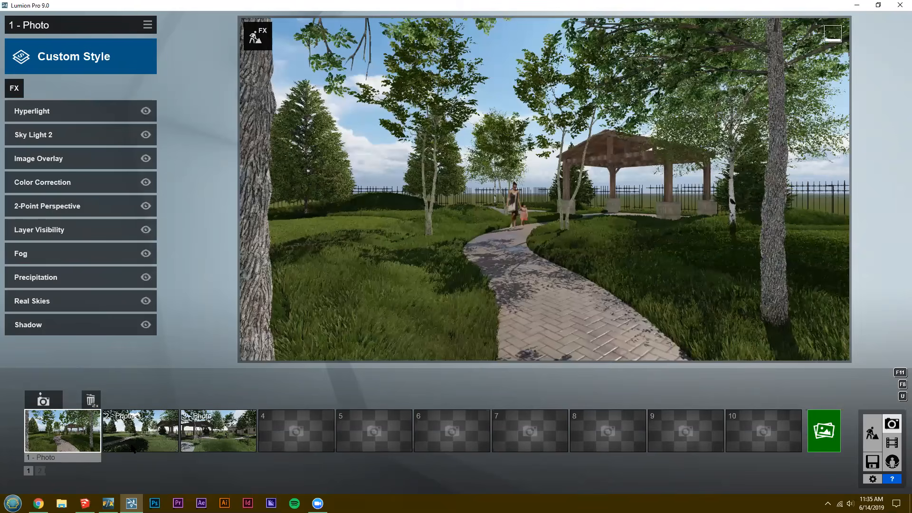
{"action": "left_click", "coordinate": [126, 32]}
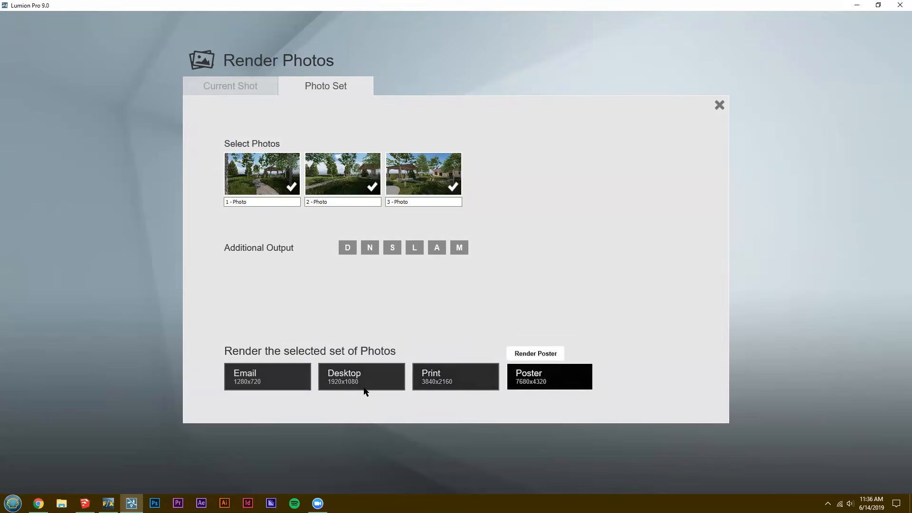
Render the set of three photos at Email size, 1280x720, as JPG files named LANDFX.
{"action": "left_click", "coordinate": [285, 380]}
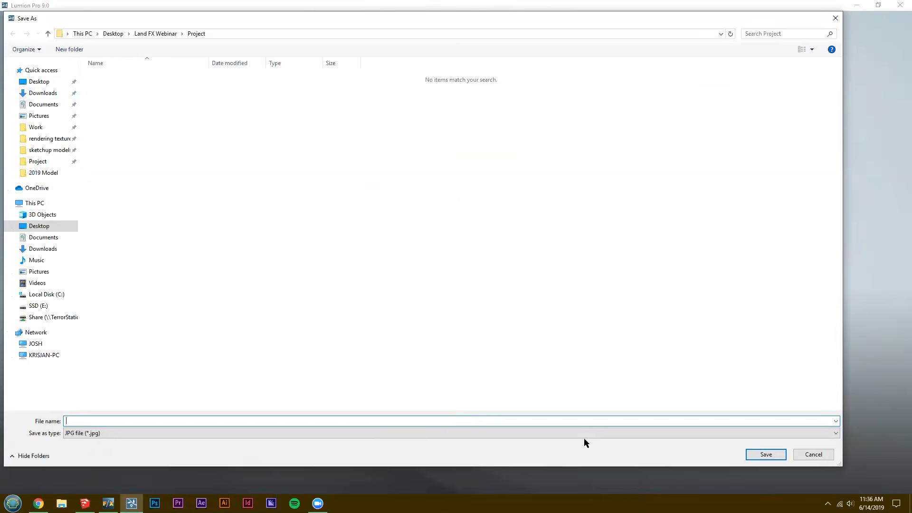
{"action": "type", "text": "LANDFX"}
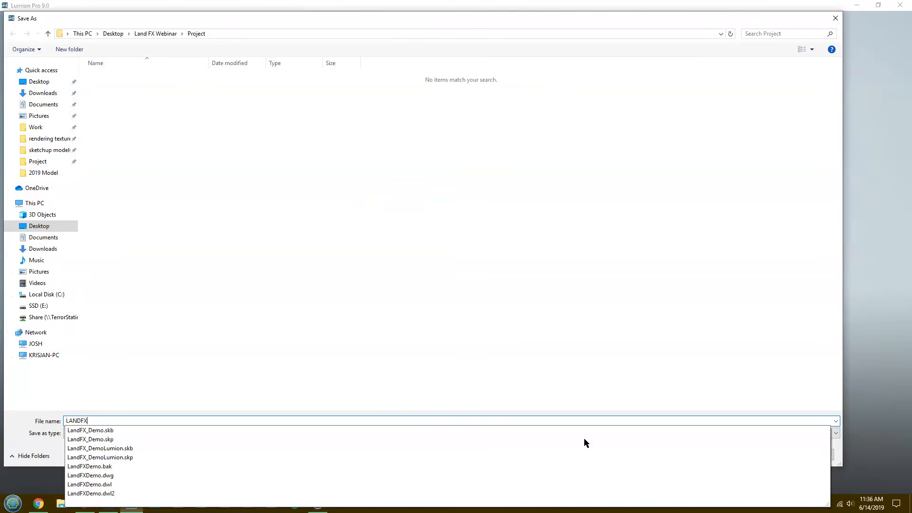
{"action": "key", "text": "Return"}
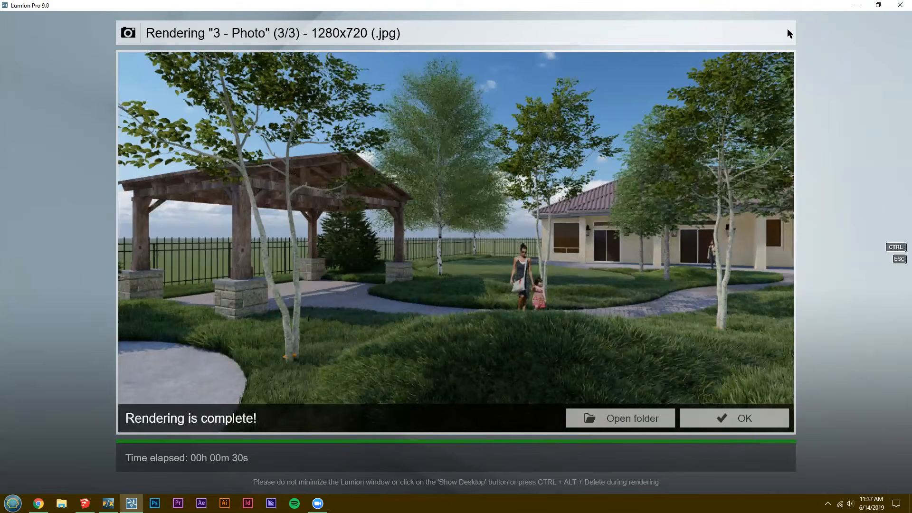
{"action": "left_click", "coordinate": [735, 418]}
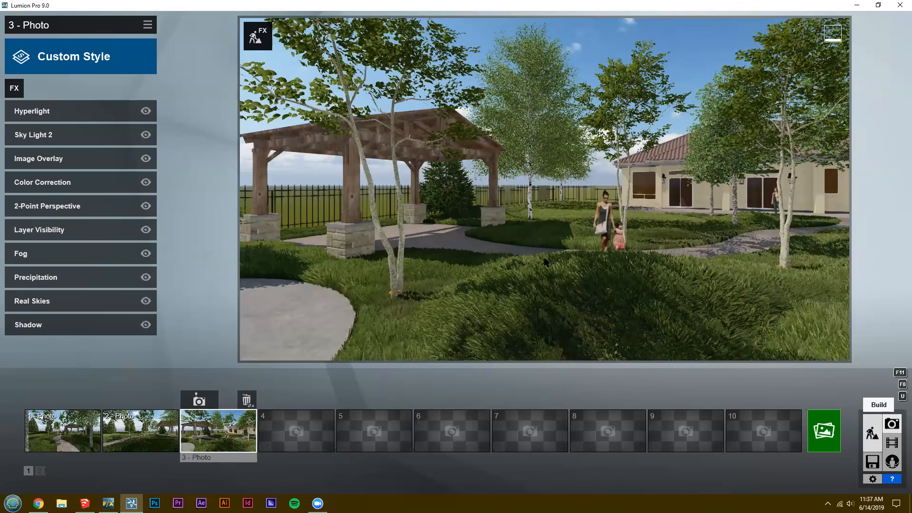
Return to Build mode and assign the landscape terrain material to the lawn near the house.
{"action": "left_click", "coordinate": [879, 404]}
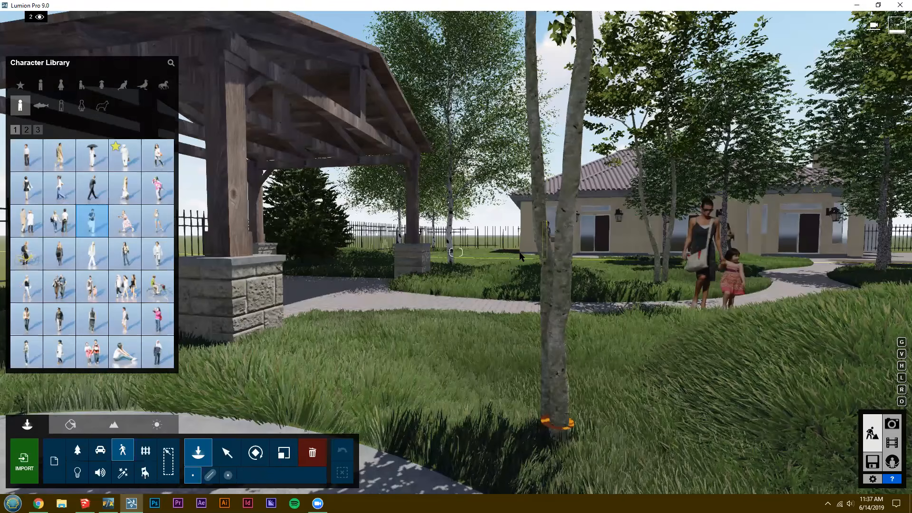
{"action": "scroll", "coordinate": [520, 252], "scroll_direction": "down", "scroll_amount": 3}
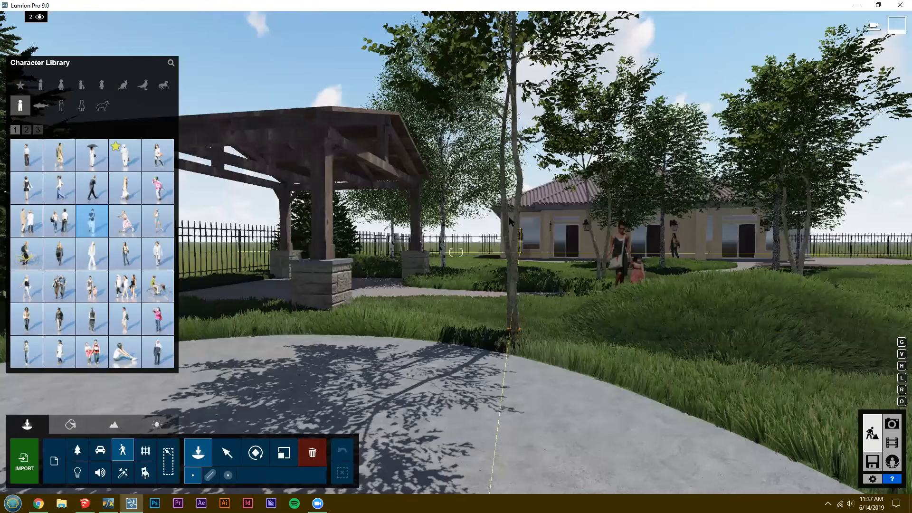
{"action": "scroll", "coordinate": [508, 217], "scroll_direction": "up", "scroll_amount": 2}
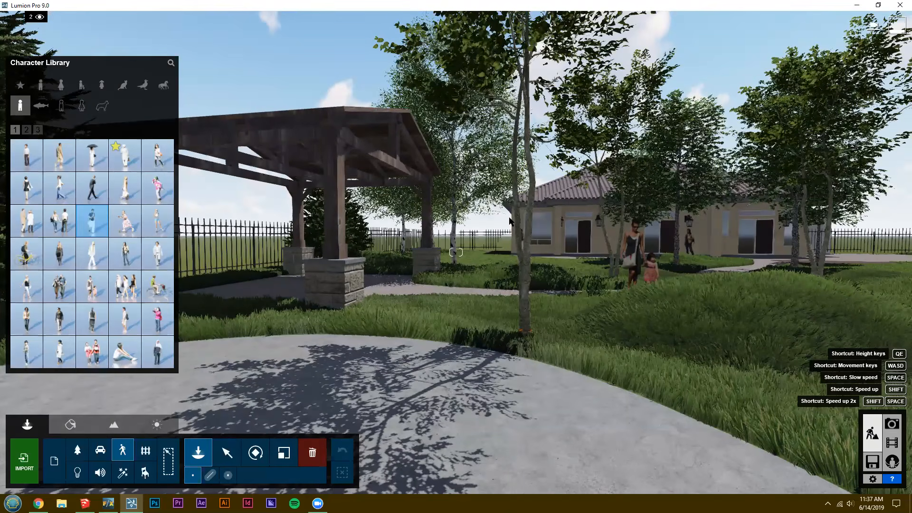
{"action": "key", "text": "q"}
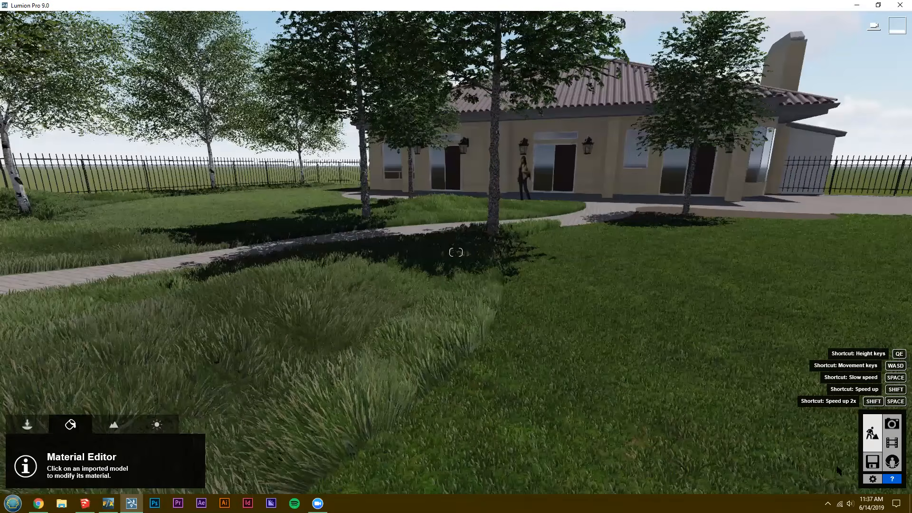
{"action": "left_click", "coordinate": [114, 428]}
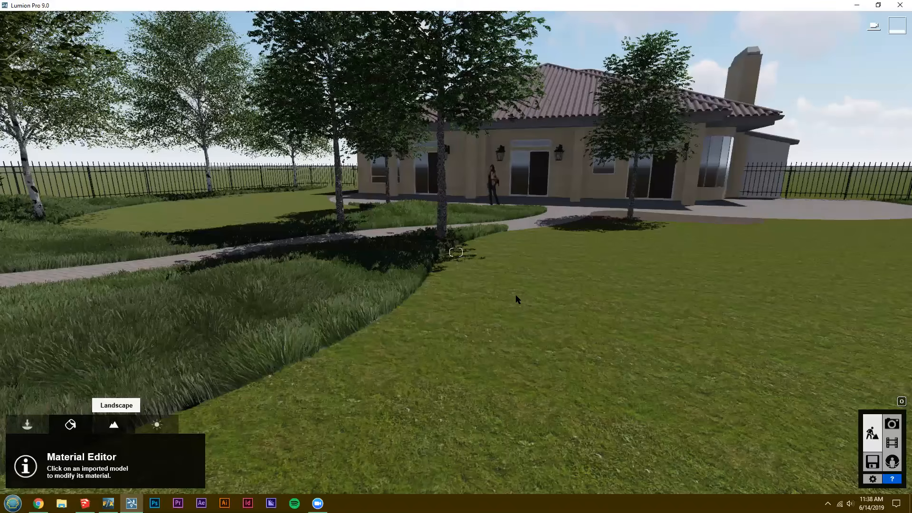
Set up landscape painting and replace the second texture, trying FarmlandEuGrass before choosing a brighter green grass.
{"action": "left_click", "coordinate": [114, 425]}
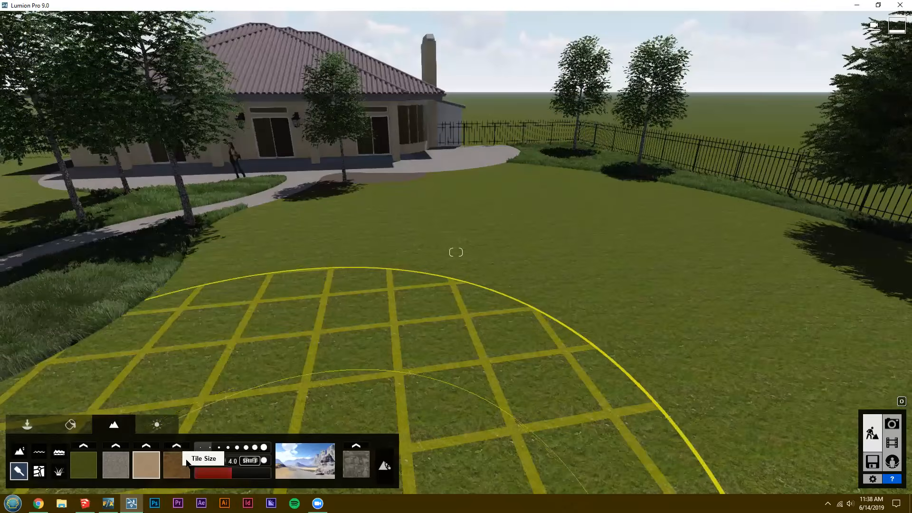
{"action": "left_click_drag", "start_coordinate": [223, 473], "coordinate": [229, 473]}
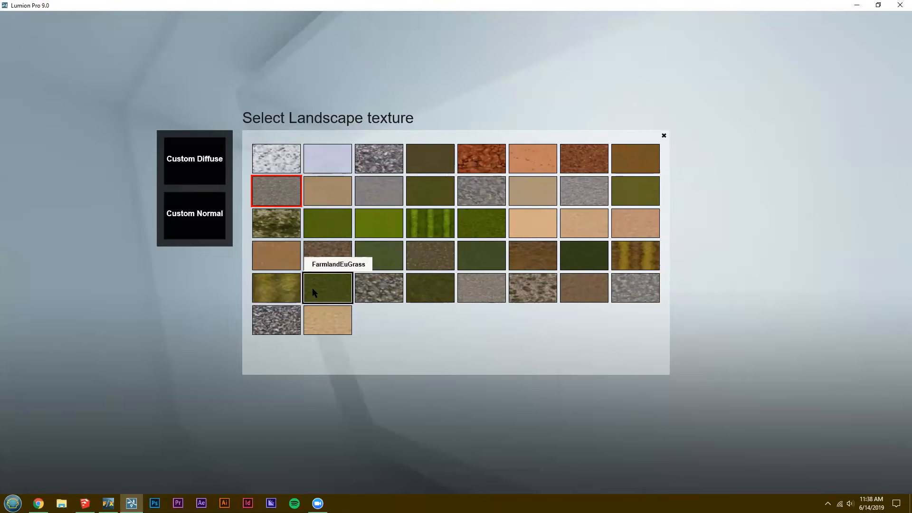
{"action": "left_click", "coordinate": [330, 291]}
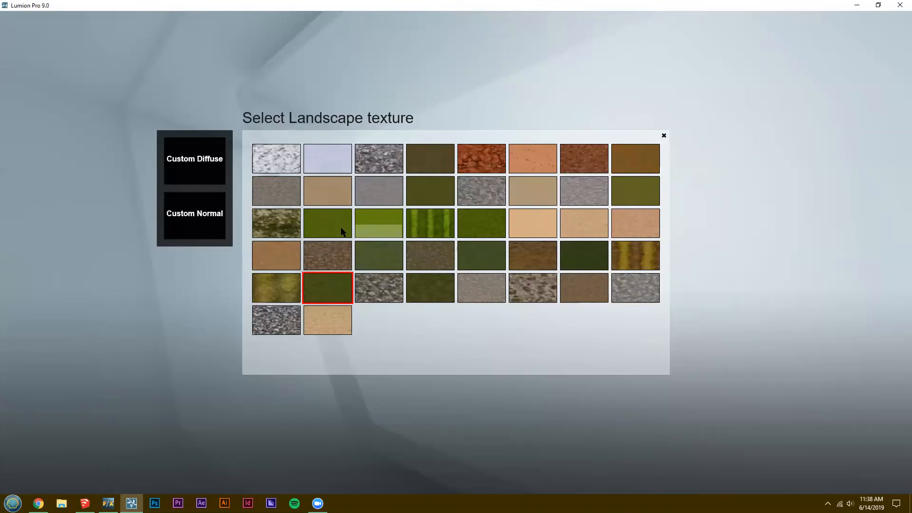
{"action": "left_click", "coordinate": [333, 225]}
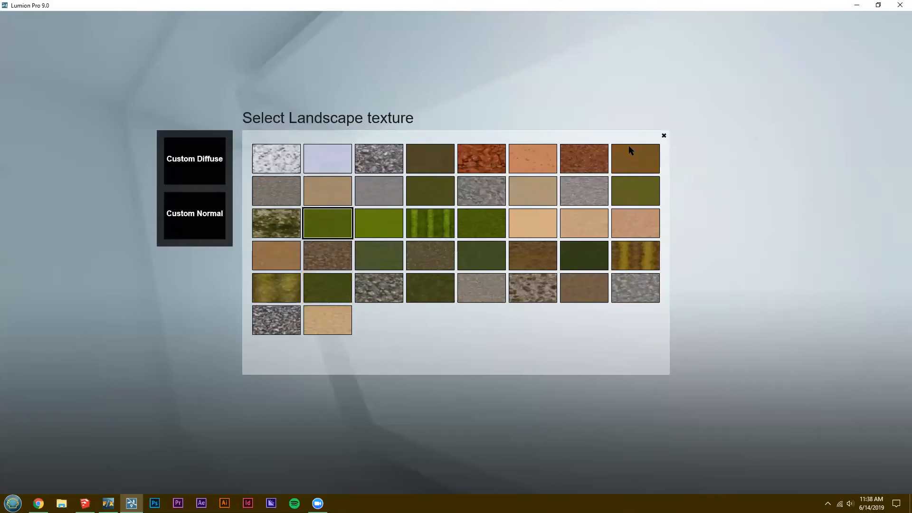
{"action": "left_click", "coordinate": [497, 233]}
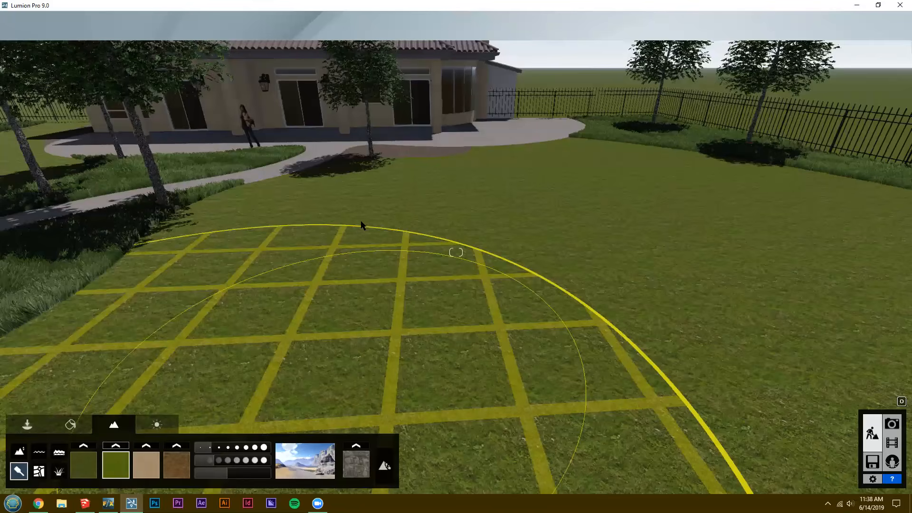
Paint the bright green grass texture over a large rounded area in the middle of the lawn near the patio.
{"action": "key", "text": "w"}
{"action": "key", "text": "d"}
{"action": "key", "text": "q"}
{"action": "left_click_drag", "start_coordinate": [475, 273], "coordinate": [332, 269]}
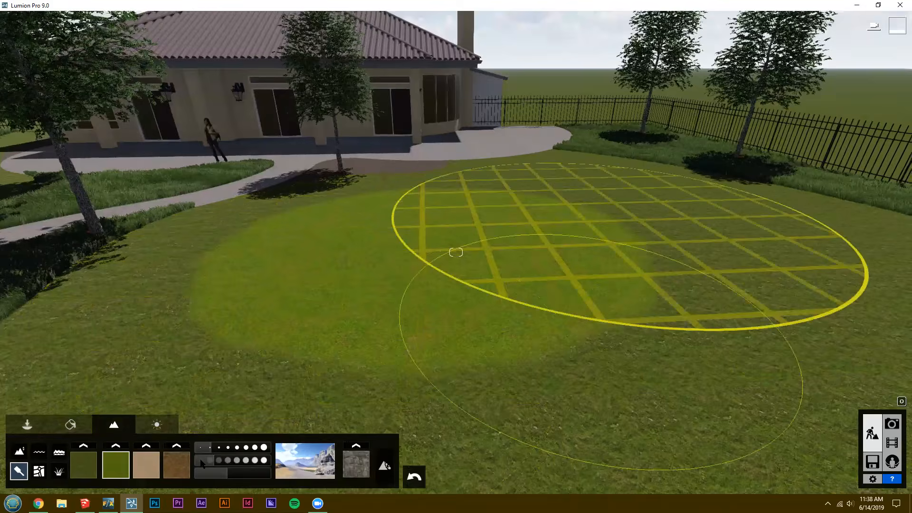
{"action": "key", "text": "w"}
{"action": "right_click_drag", "start_coordinate": [206, 450], "coordinate": [203, 449]}
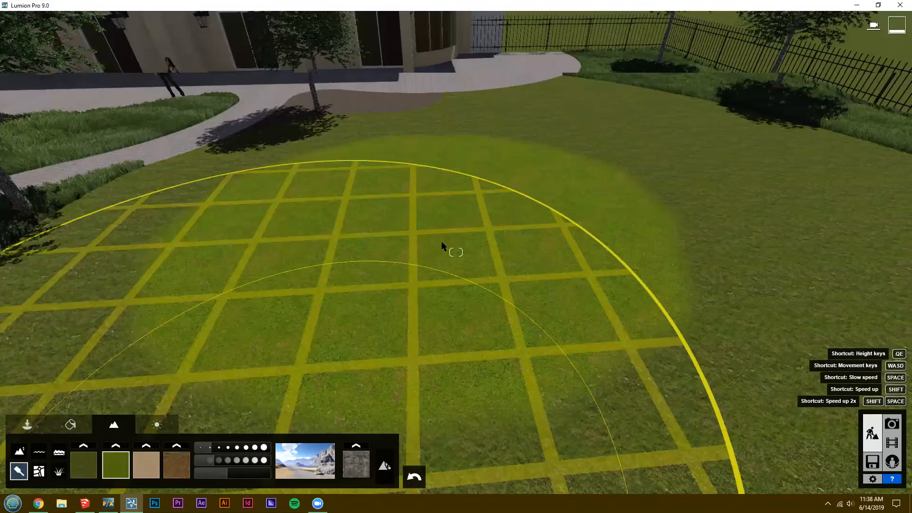
{"action": "key", "text": "shift+w"}
{"action": "key", "text": "s"}
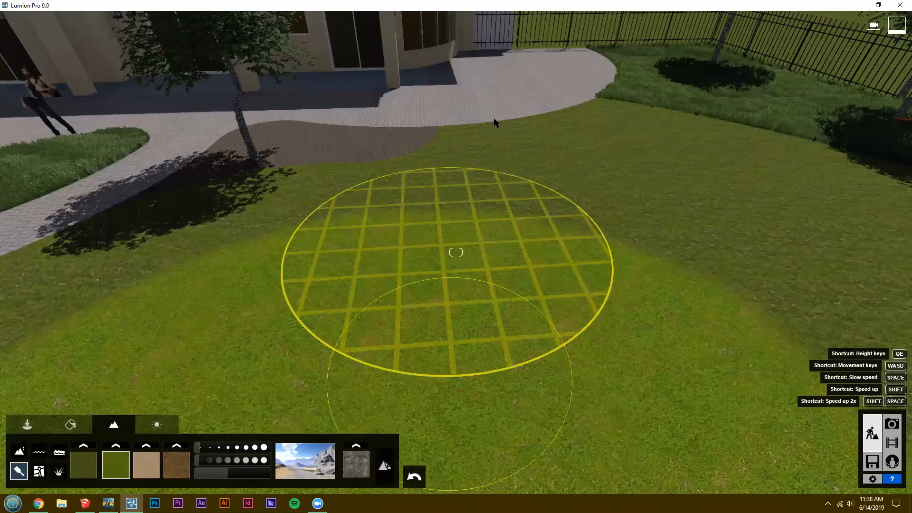
{"action": "key", "text": "w"}
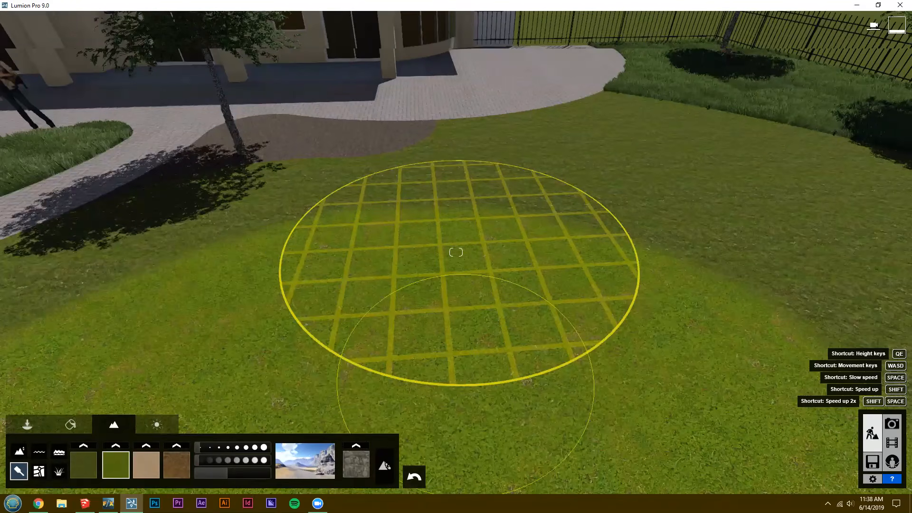
{"action": "key", "text": "w"}
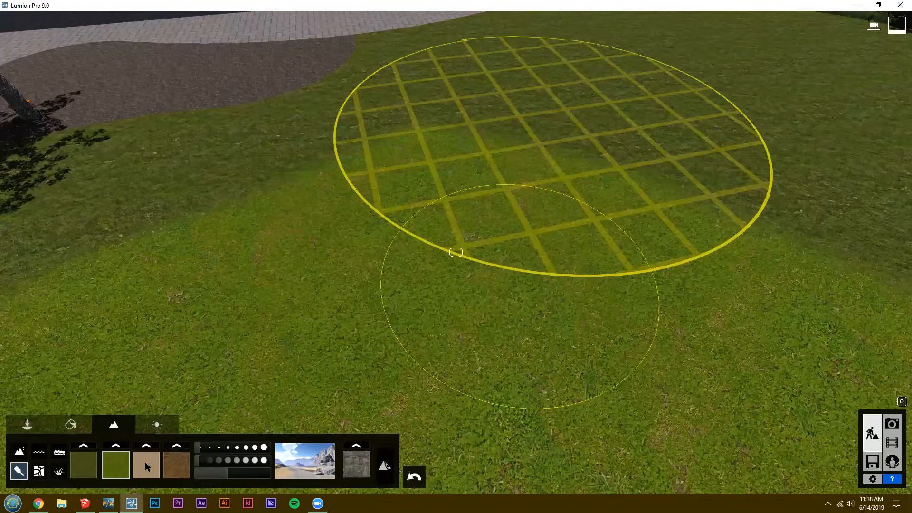
{"action": "key", "text": "s"}
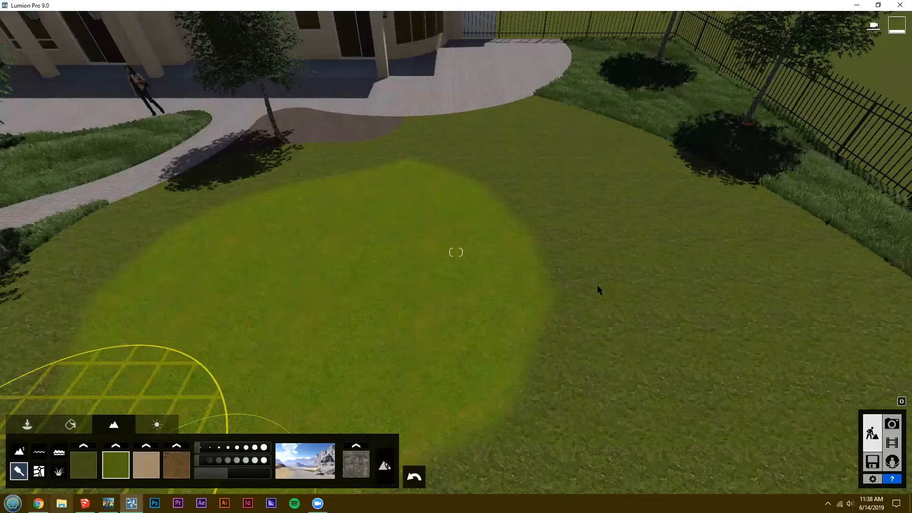
Paint a small patch of the sand-coloured landscape texture at the edge of the bright green area.
{"action": "left_click", "coordinate": [146, 465]}
{"action": "key", "text": "e"}
{"action": "key", "text": "e"}
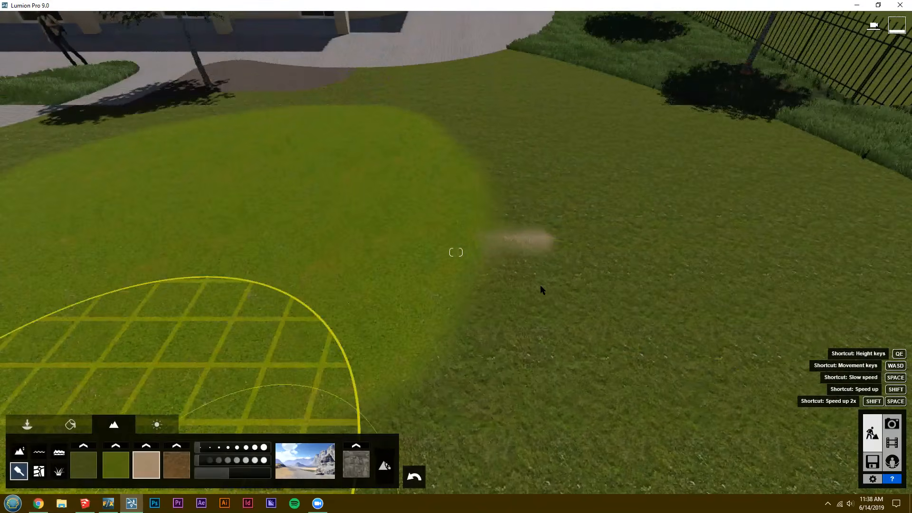
Turn on landscape grass for the terrain and inspect the painted lawn from the fence side and the patio side.
{"action": "left_click", "coordinate": [59, 471]}
{"action": "mouse_move", "coordinate": [531, 300]}
{"action": "right_mouse_down"}
{"action": "mouse_move", "coordinate": [540, 286]}
{"action": "mouse_move", "coordinate": [522, 288]}
{"action": "right_mouse_up"}
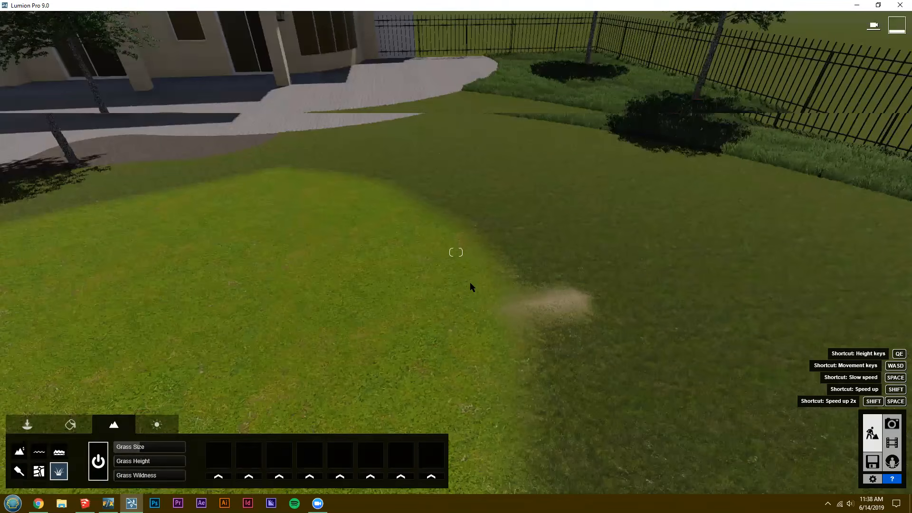
{"action": "right_click_drag", "start_coordinate": [471, 284], "coordinate": [546, 266]}
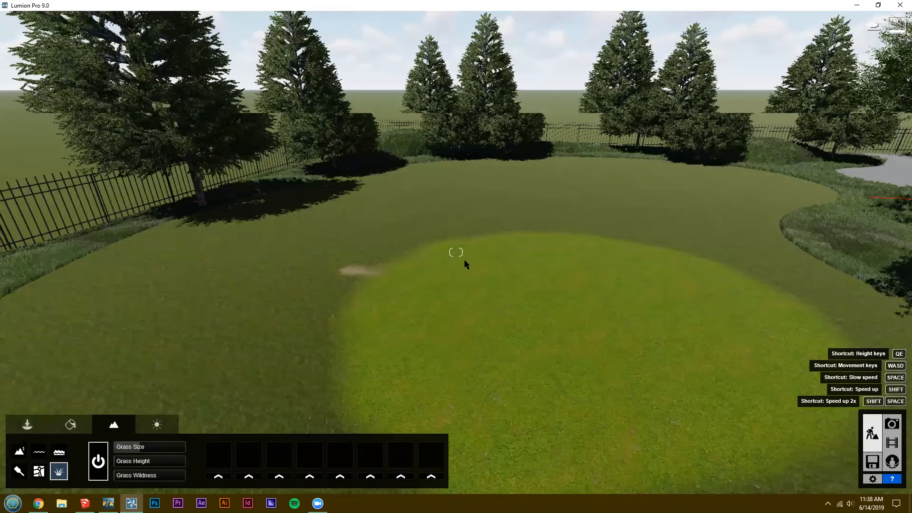
{"action": "mouse_move", "coordinate": [461, 251]}
{"action": "right_mouse_down"}
{"action": "mouse_move", "coordinate": [454, 242]}
{"action": "mouse_move", "coordinate": [449, 256]}
{"action": "right_mouse_up"}
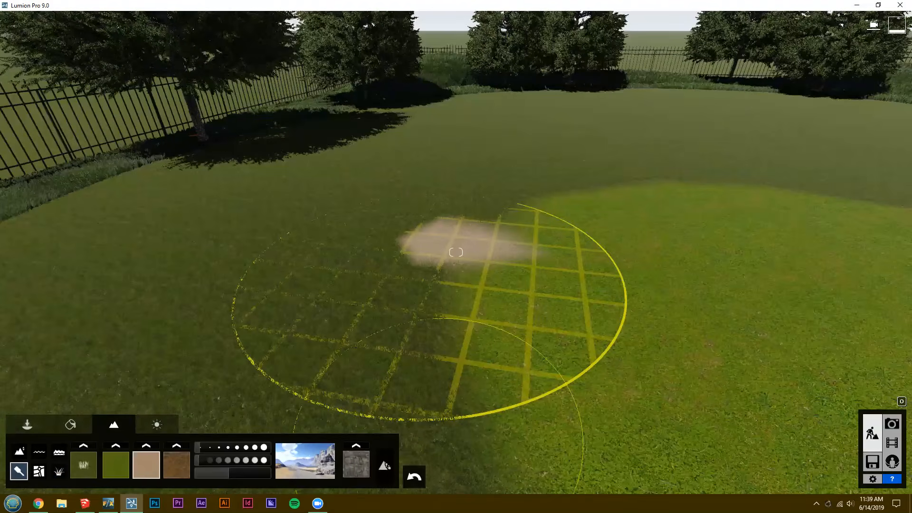
{"action": "right_click_drag", "start_coordinate": [446, 272], "coordinate": [454, 256]}
{"action": "key", "text": "a"}
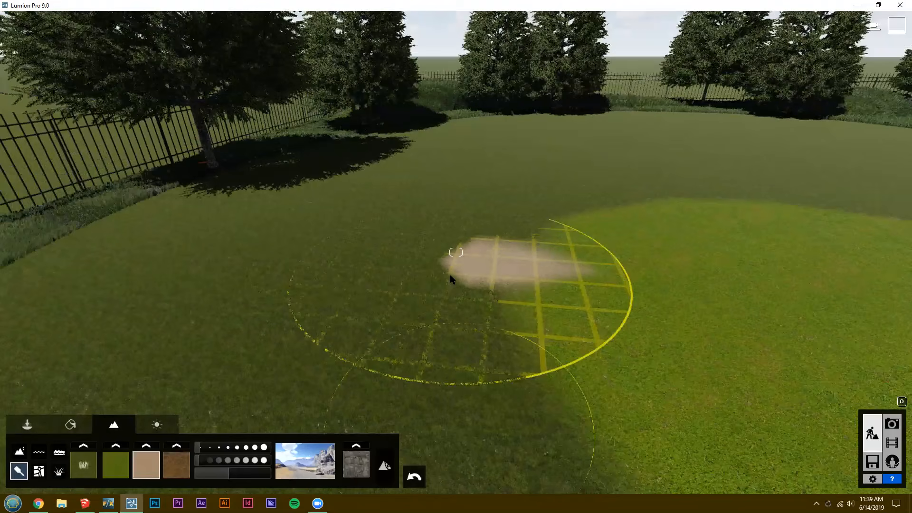
{"action": "left_click_drag", "start_coordinate": [460, 287], "coordinate": [439, 295]}
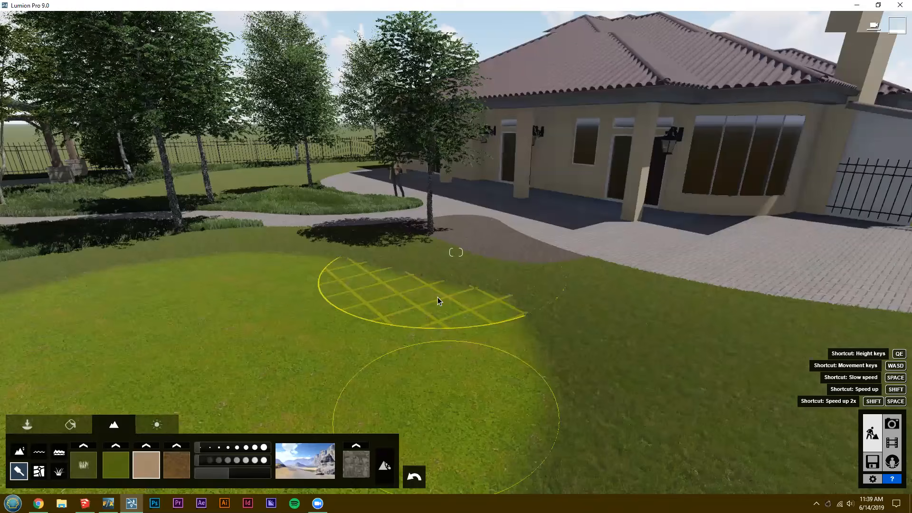
{"action": "right_click_drag", "start_coordinate": [438, 298], "coordinate": [382, 252]}
{"action": "key", "text": "w"}
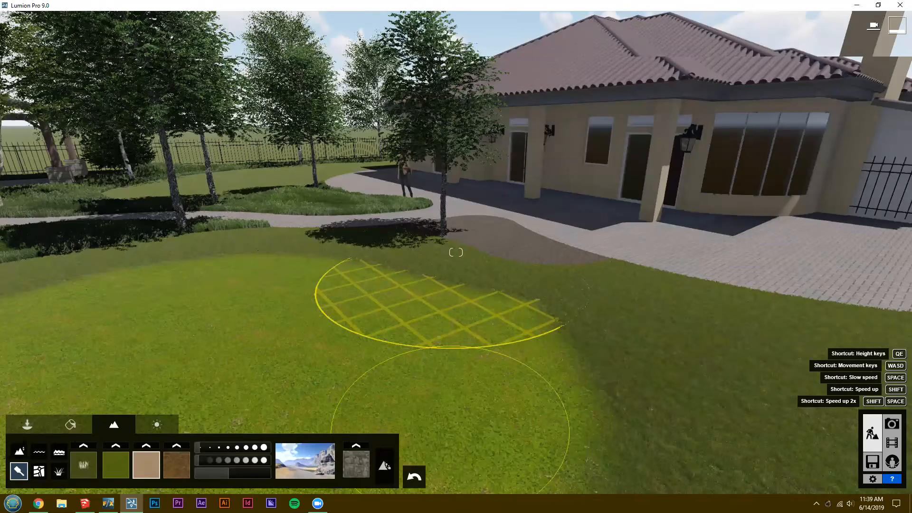
Switch to SketchUp, outline a curved area of lawn beside the gravel bed, fill it with Groundcover Gravel 1 inch and save.
{"action": "key", "text": "alt+Tab"}
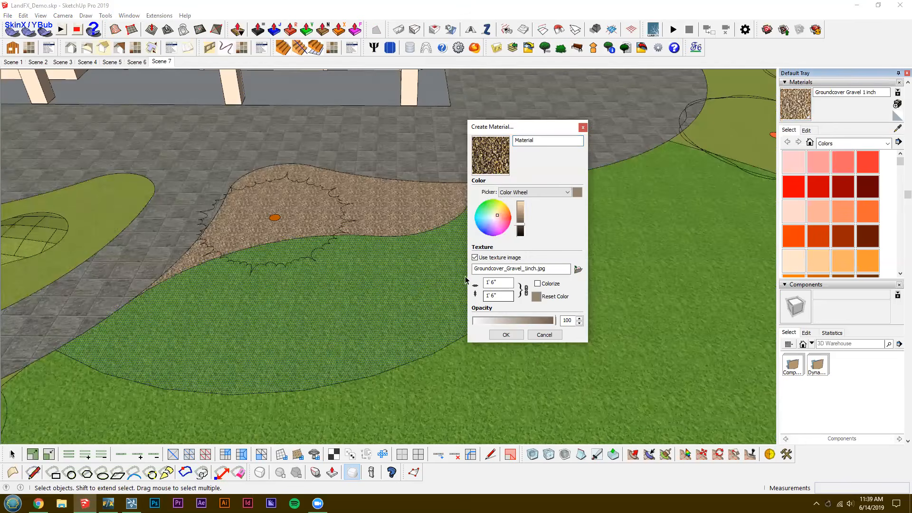
{"action": "left_click", "coordinate": [507, 334]}
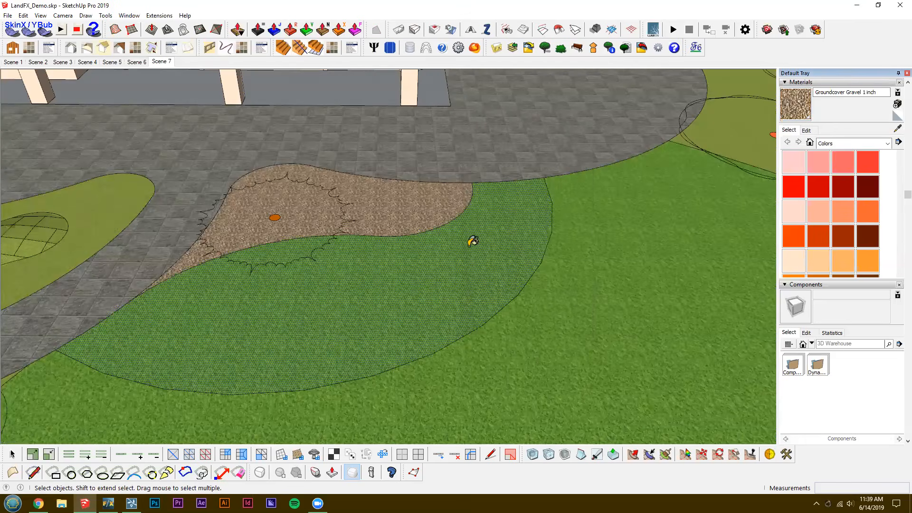
{"action": "left_click", "coordinate": [474, 274]}
{"action": "middle_click_drag", "start_coordinate": [372, 285], "coordinate": [364, 263]}
{"action": "key", "text": "ctrl+s"}
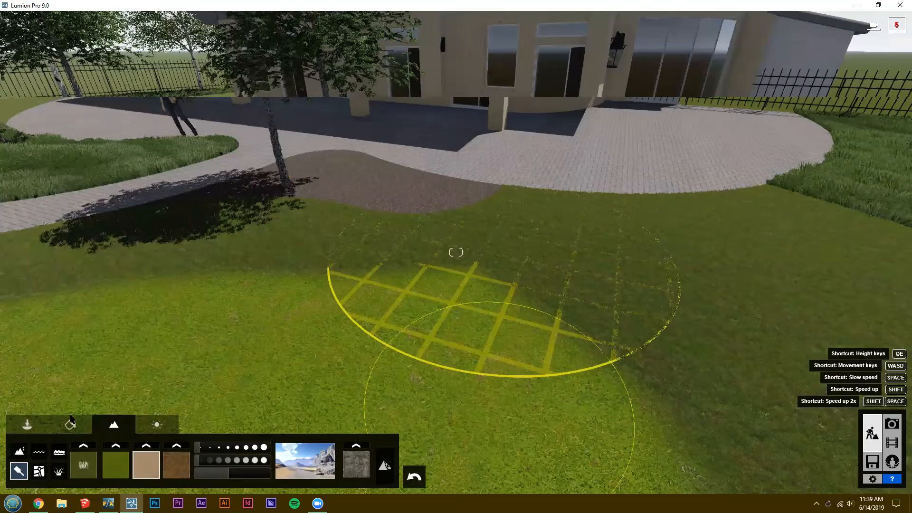
Copy the material of the gravel bed beside the patio and paste it onto the neighbouring lawn.
{"action": "mouse_move", "coordinate": [502, 125]}
{"action": "right_mouse_down"}
{"action": "mouse_move", "coordinate": [452, 131]}
{"action": "mouse_move", "coordinate": [423, 157]}
{"action": "right_mouse_up"}
{"action": "left_click", "coordinate": [70, 424]}
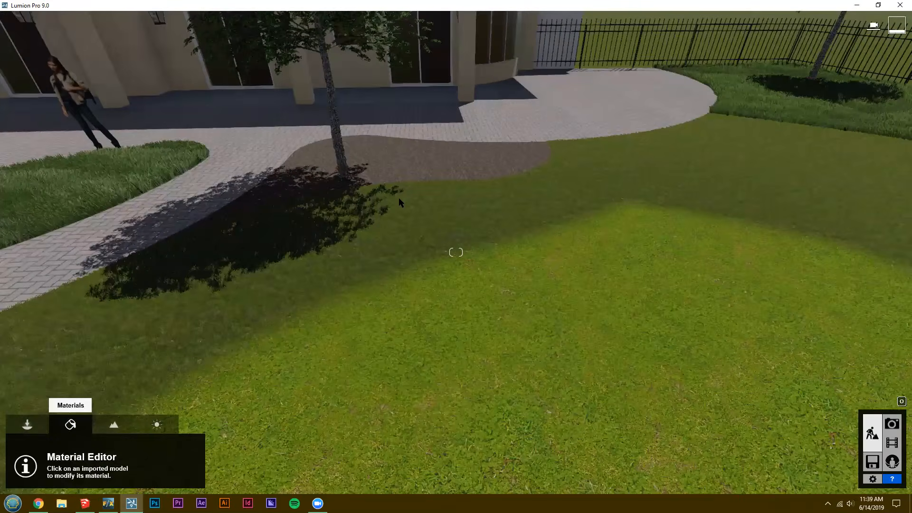
{"action": "key", "text": "w"}
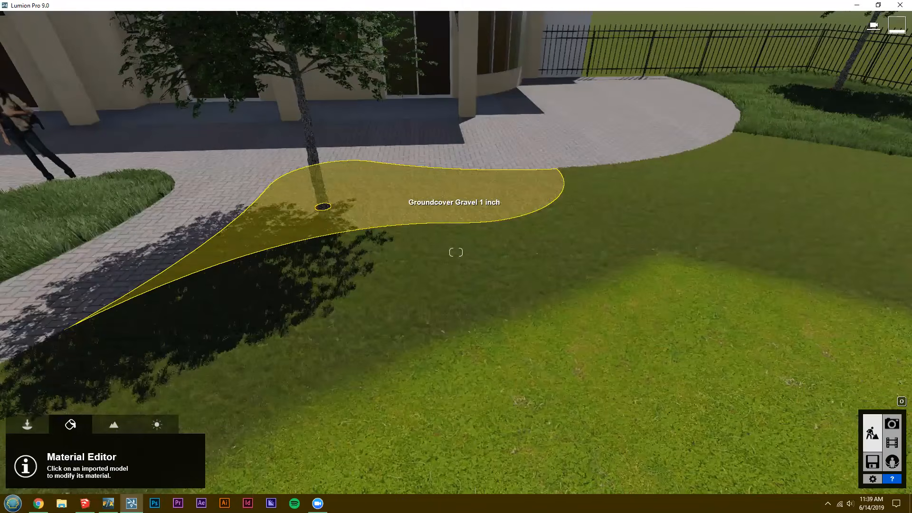
{"action": "left_click", "coordinate": [128, 227]}
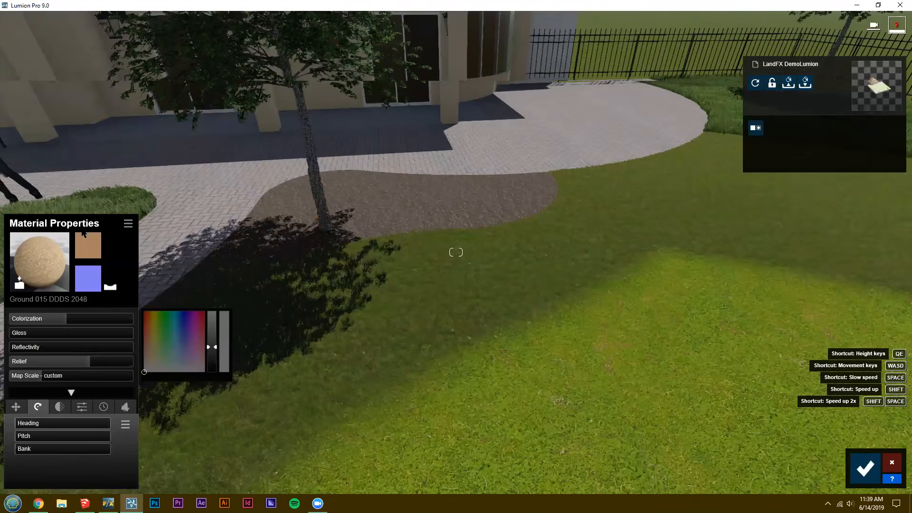
{"action": "key", "text": "w"}
{"action": "left_click", "coordinate": [128, 223]}
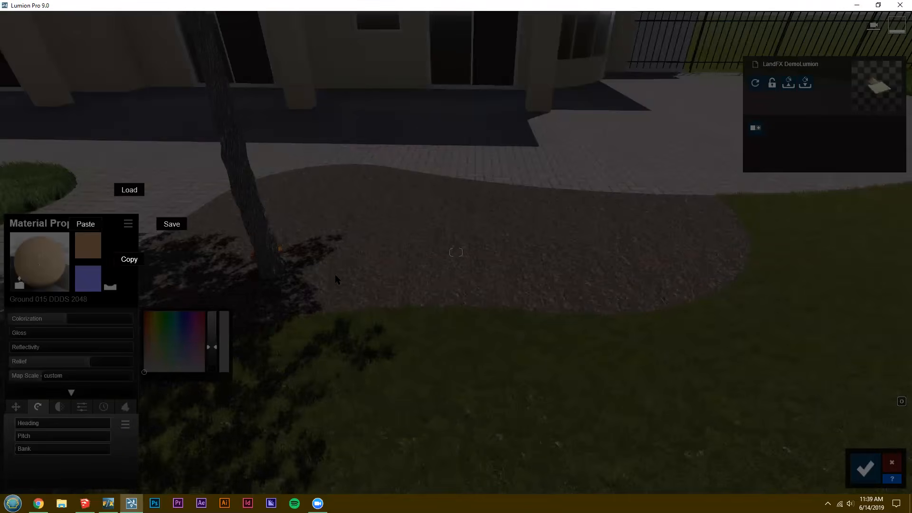
{"action": "left_click", "coordinate": [440, 303]}
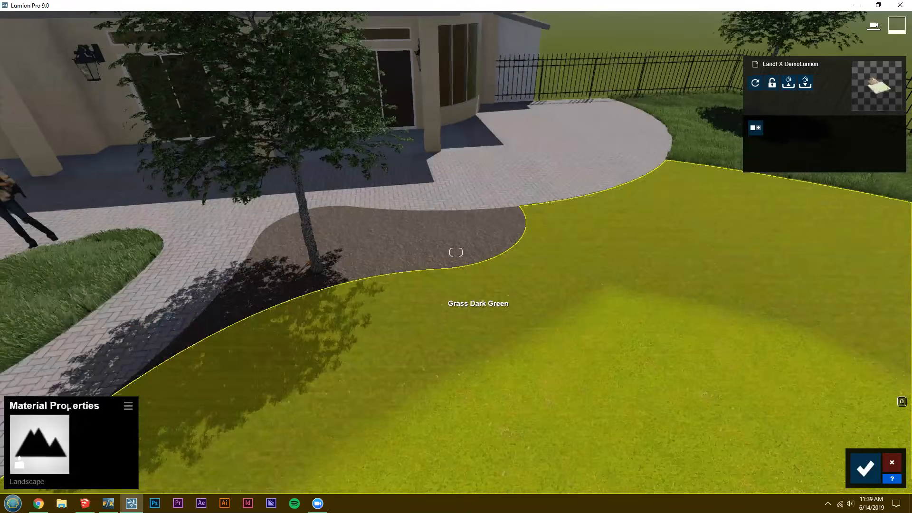
{"action": "left_click", "coordinate": [129, 405]}
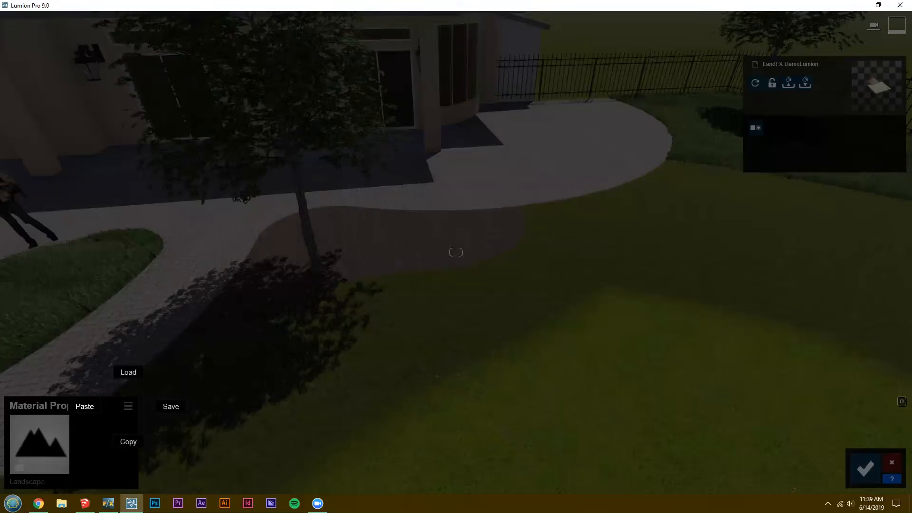
Set the colorization of the lawn's gravel material to 0.5 and compare it with the gravel bed from several viewpoints.
{"action": "left_click", "coordinate": [78, 325]}
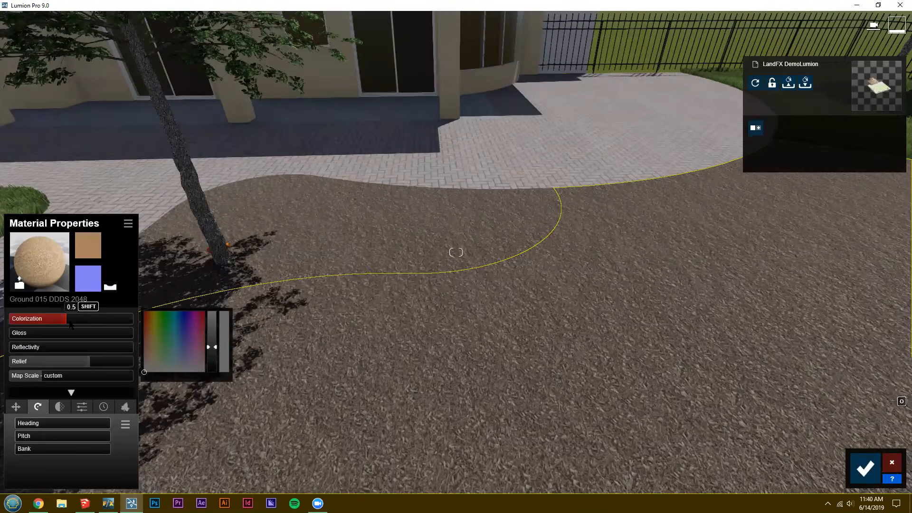
{"action": "left_click", "coordinate": [71, 325]}
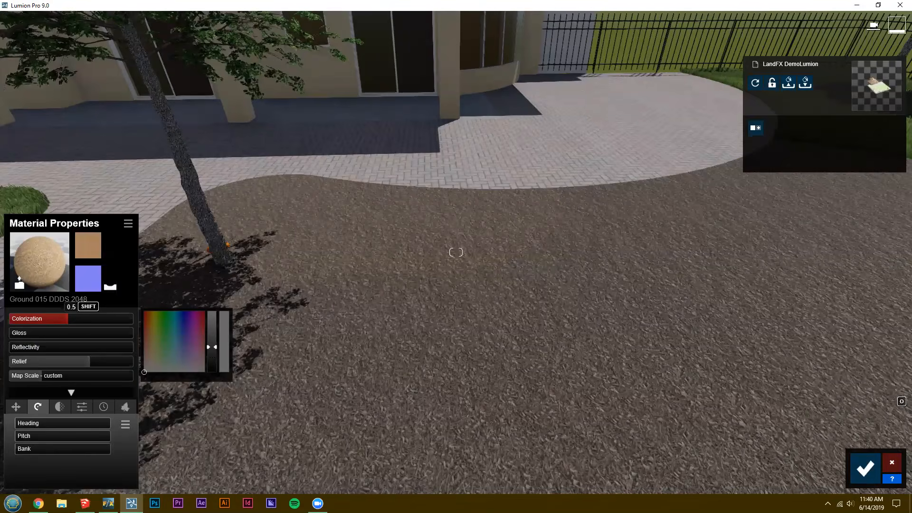
{"action": "right_click_drag", "start_coordinate": [456, 252], "coordinate": [589, 190]}
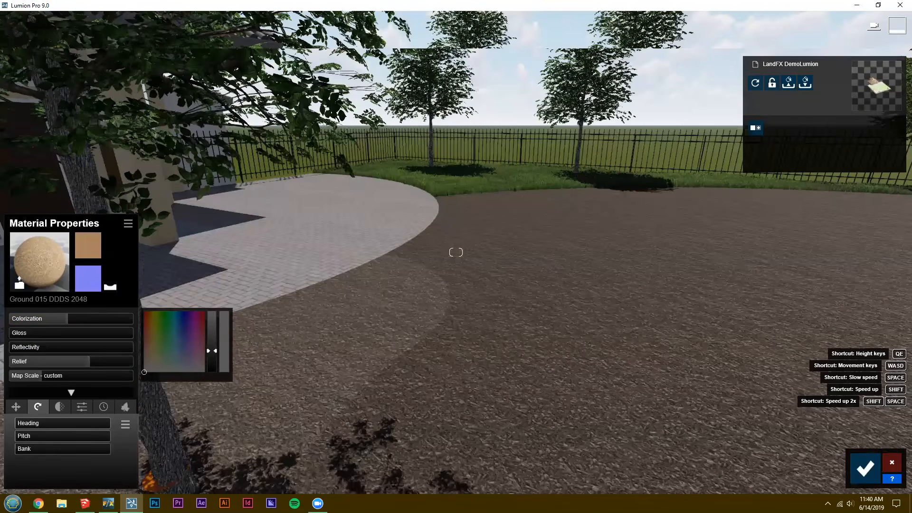
{"action": "key", "text": "s"}
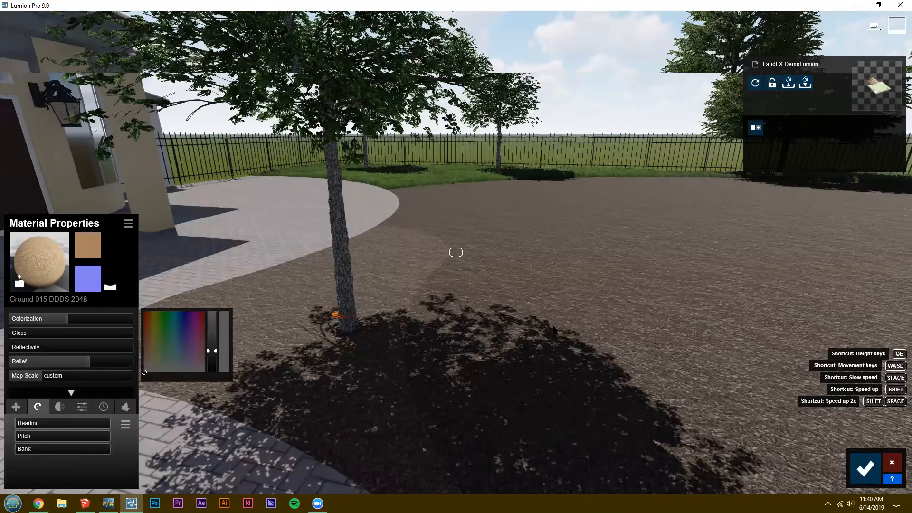
{"action": "right_click_drag", "start_coordinate": [554, 325], "coordinate": [284, 399]}
{"action": "key", "text": "d"}
{"action": "right_click_drag", "start_coordinate": [317, 350], "coordinate": [40, 247]}
{"action": "key", "text": "s"}
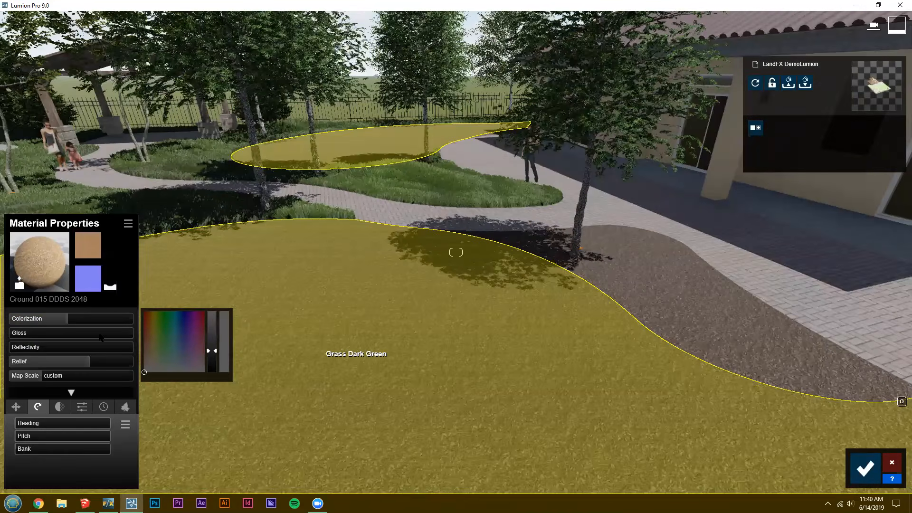
Replace the lawn's material with the 3D grass Circular Grass 03 from the nature material library.
{"action": "left_click", "coordinate": [40, 261]}
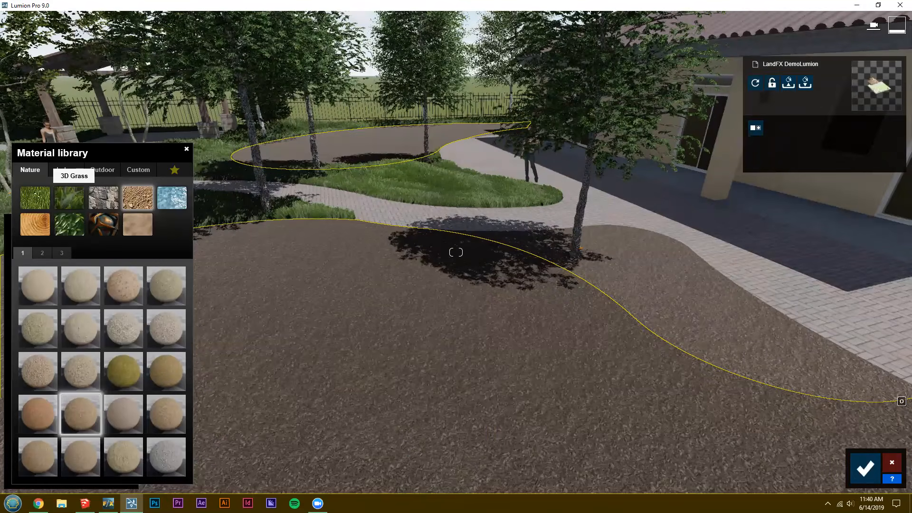
{"action": "left_click", "coordinate": [69, 197]}
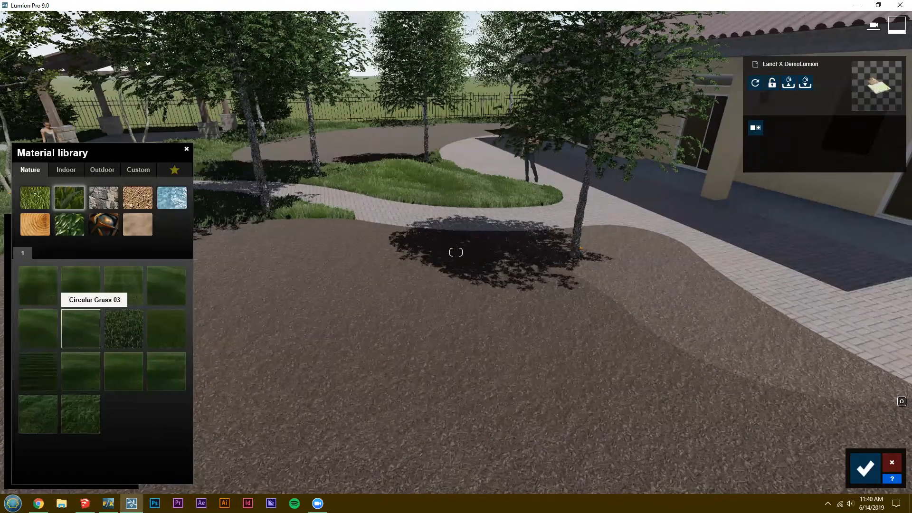
{"action": "left_click", "coordinate": [80, 323]}
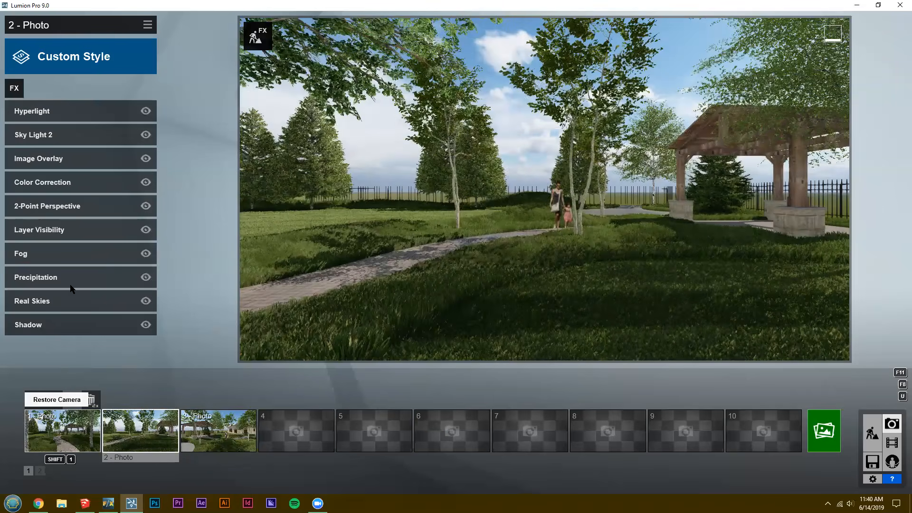
Disable the Real Skies effect on photo 1 and add a Sun effect.
{"action": "left_click", "coordinate": [145, 301]}
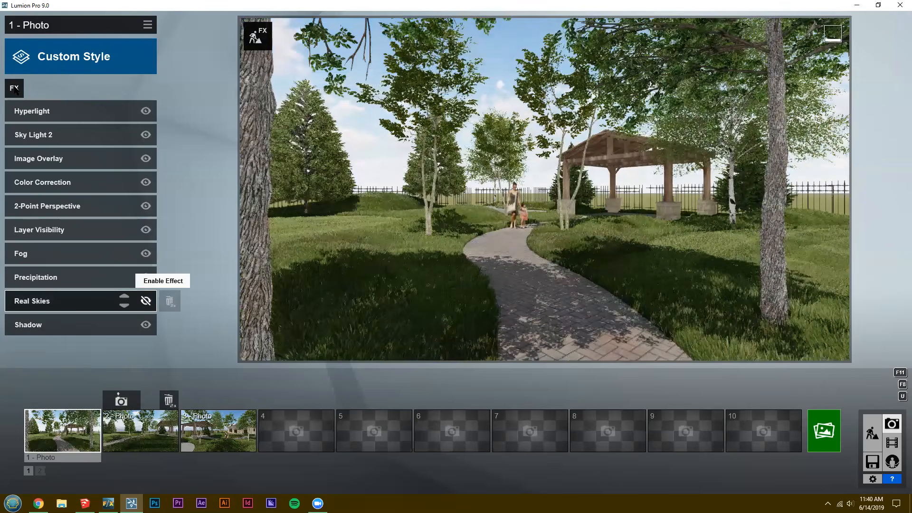
{"action": "left_click", "coordinate": [14, 88]}
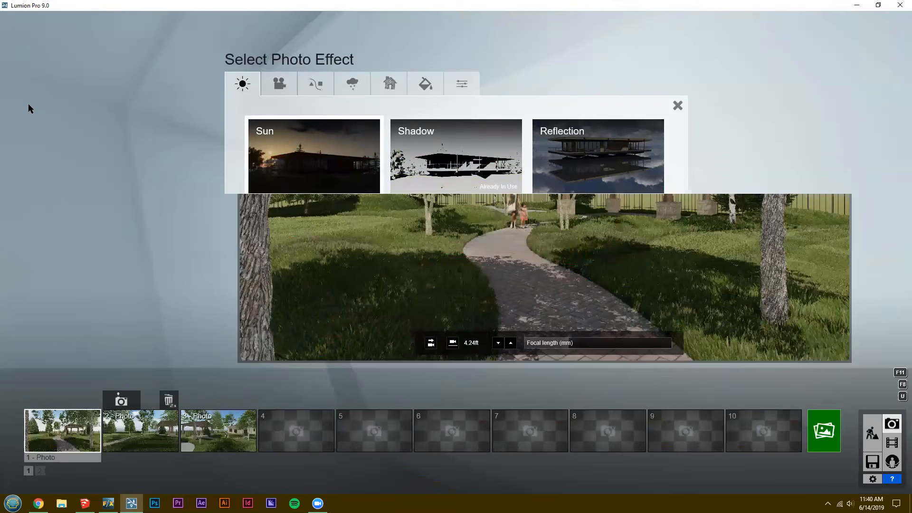
{"action": "left_click", "coordinate": [14, 89]}
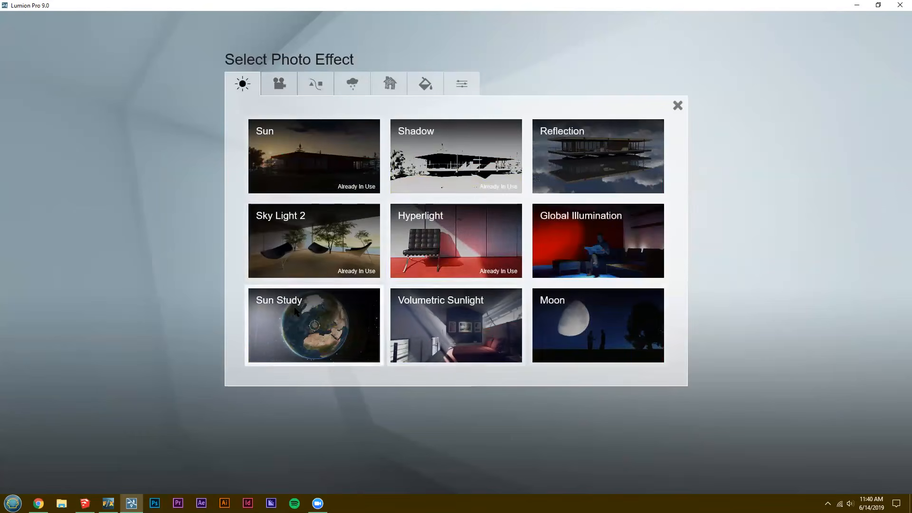
Add a Sun Study effect to photo 1 and pick a location in the western United States on the globe.
{"action": "left_click", "coordinate": [295, 311]}
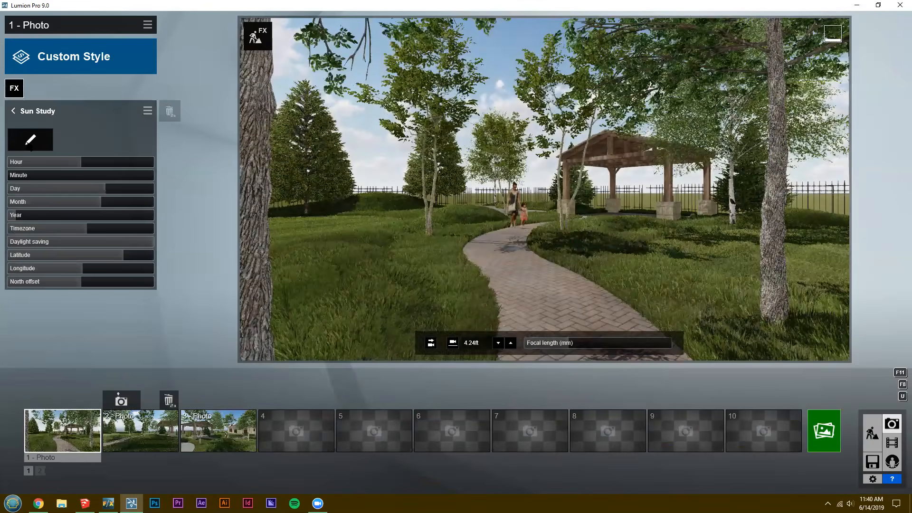
{"action": "left_click", "coordinate": [30, 139]}
{"action": "mouse_move", "coordinate": [501, 247]}
{"action": "left_mouse_down"}
{"action": "mouse_move", "coordinate": [369, 247]}
{"action": "mouse_move", "coordinate": [483, 248]}
{"action": "left_mouse_up"}
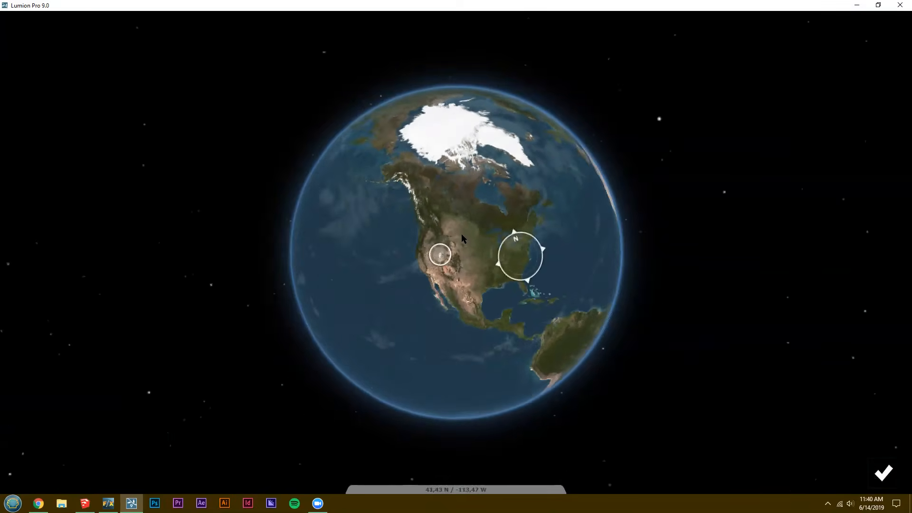
{"action": "scroll", "coordinate": [346, 280], "scroll_direction": "up", "scroll_amount": 5}
{"action": "scroll", "coordinate": [346, 280], "scroll_direction": "up", "scroll_amount": 3}
{"action": "left_click_drag", "start_coordinate": [309, 289], "coordinate": [278, 281]}
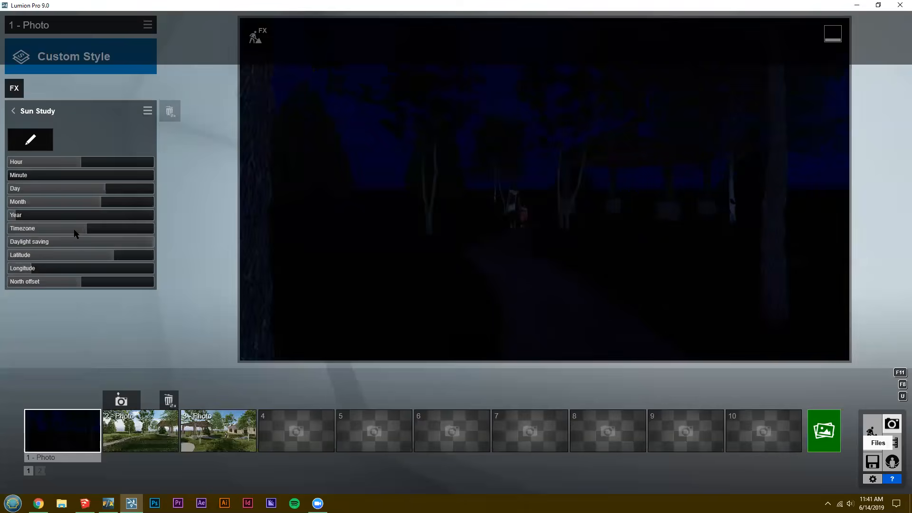
Shift the Sun Study timezone westward to suit the chosen location and set a later hour of the day.
{"action": "left_click_drag", "start_coordinate": [73, 229], "coordinate": [24, 205]}
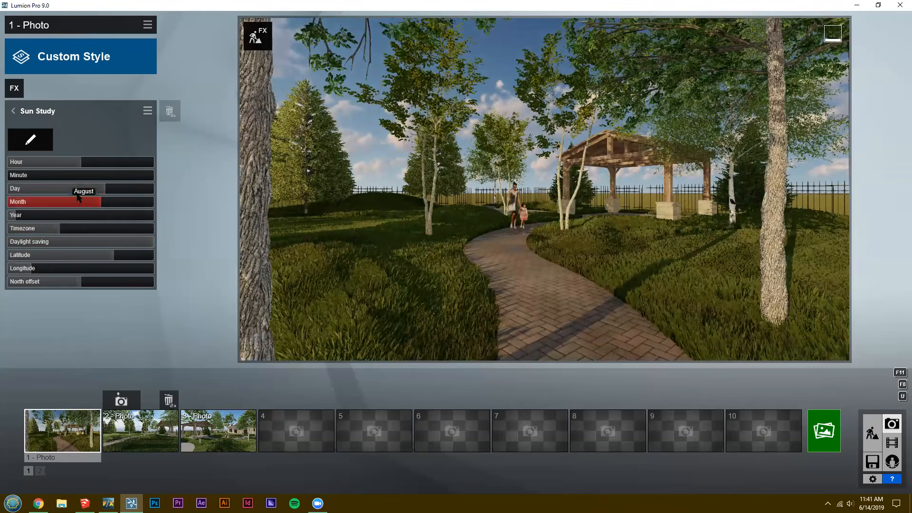
{"action": "left_click", "coordinate": [57, 162]}
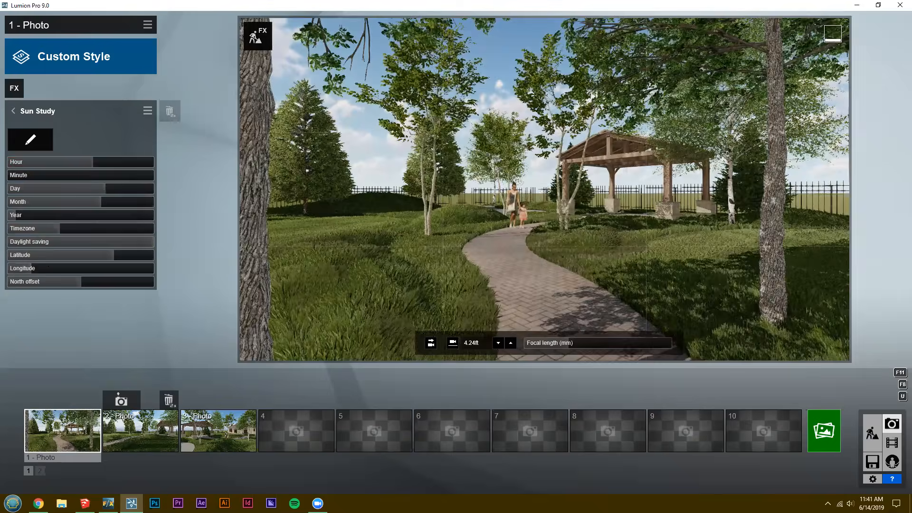
Explore the path, pavilion and fence corner from other camera positions in photo 1, and restore the photo's saved camera.
{"action": "right_click_drag", "start_coordinate": [544, 189], "coordinate": [589, 204]}
{"action": "key", "text": "q"}
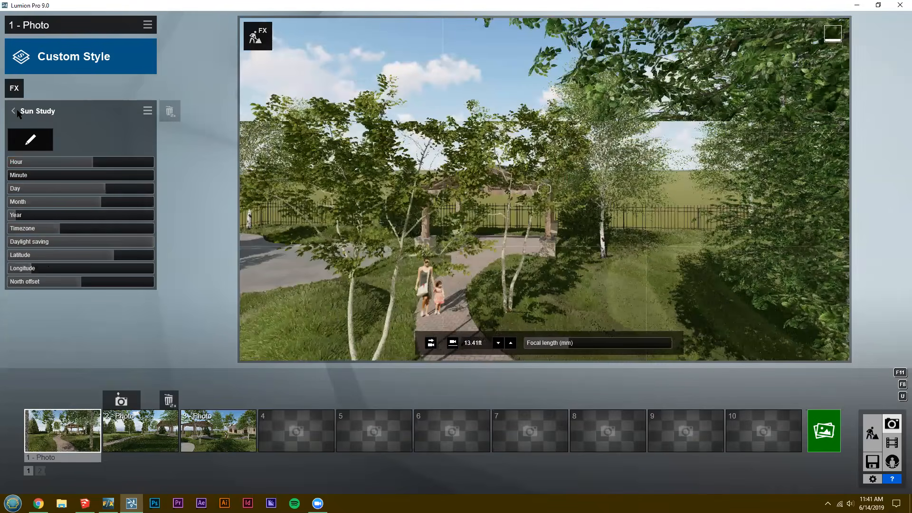
{"action": "key", "text": "e"}
{"action": "right_click_drag", "start_coordinate": [17, 110], "coordinate": [188, 145]}
{"action": "key", "text": "d"}
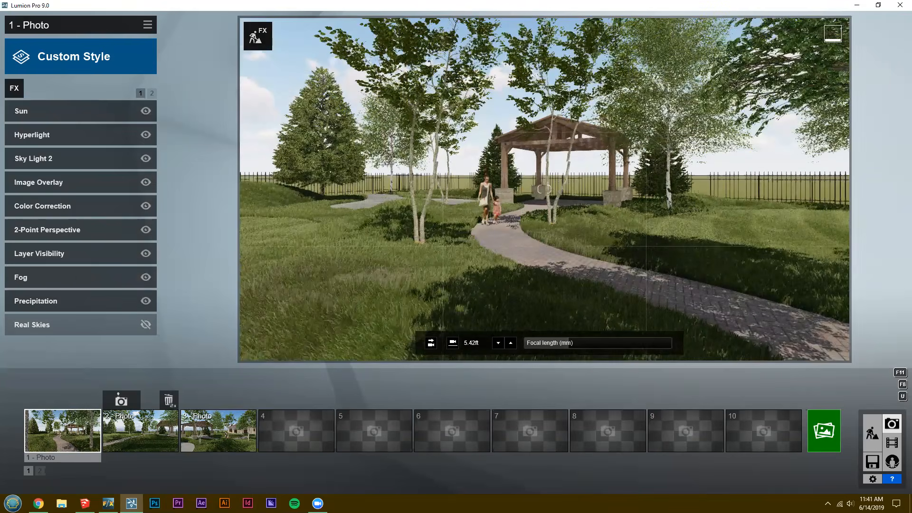
{"action": "key", "text": "q"}
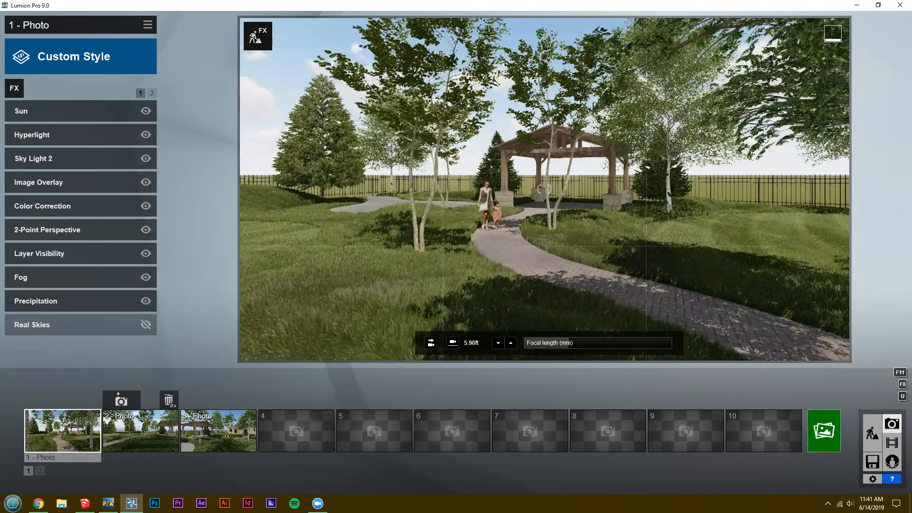
{"action": "right_click_drag", "start_coordinate": [544, 189], "coordinate": [532, 191]}
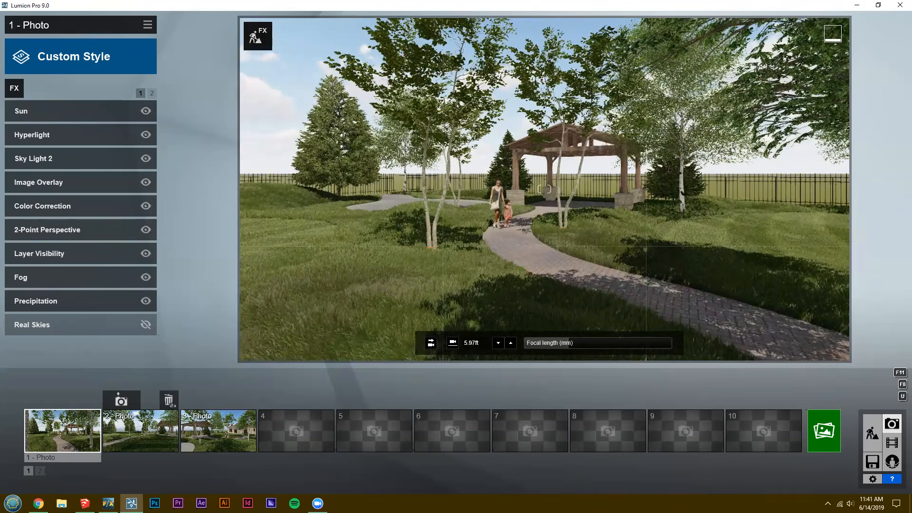
{"action": "right_click_drag", "start_coordinate": [420, 255], "coordinate": [414, 256]}
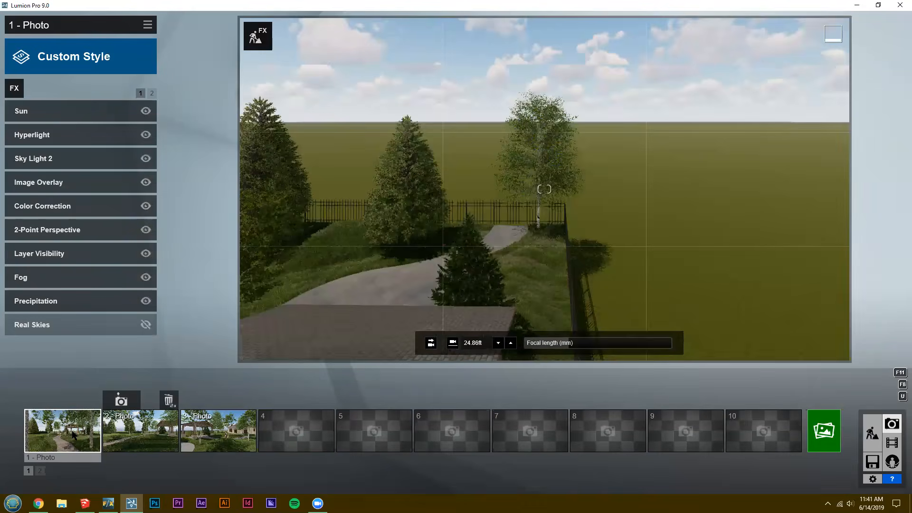
{"action": "right_click_drag", "start_coordinate": [335, 236], "coordinate": [301, 236]}
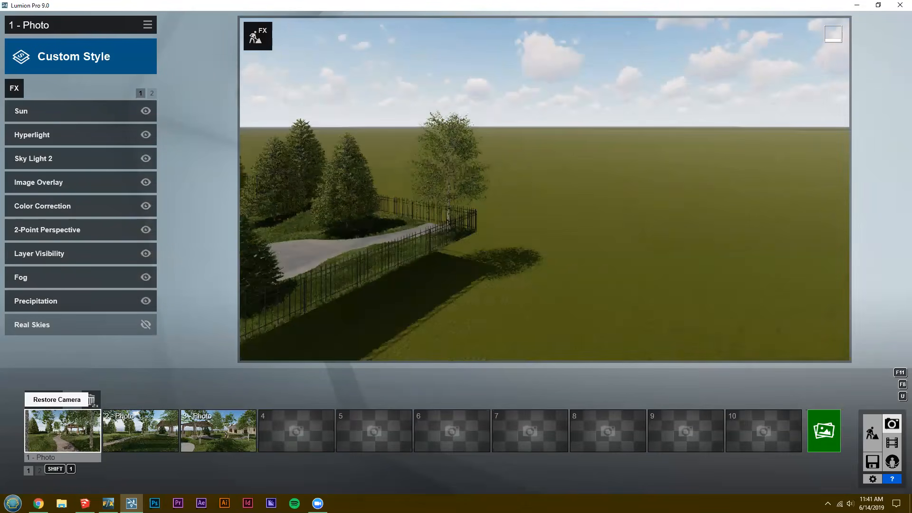
{"action": "key", "text": "shift+1"}
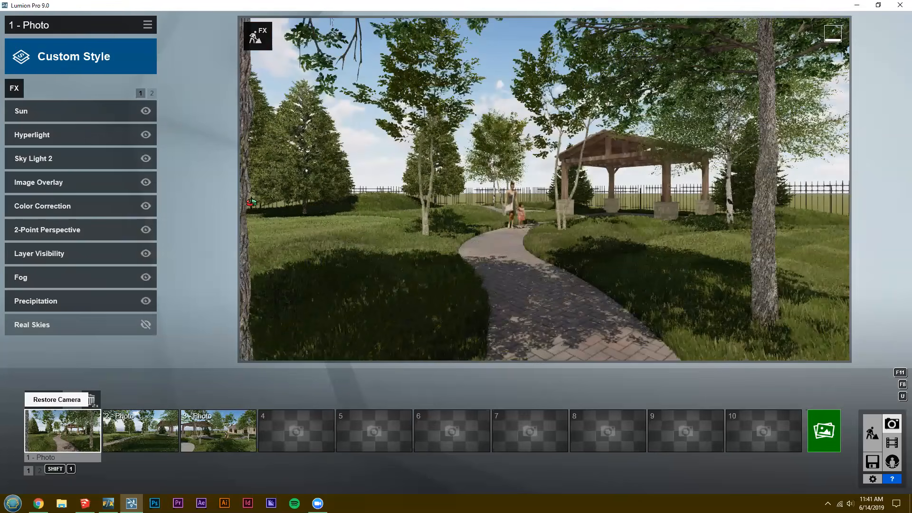
Switch to SketchUp, recall Scene 7, examine the garden and the fenced corner beside the pavilion, and return to Lumion.
{"action": "key", "text": "alt+Tab"}
{"action": "left_click", "coordinate": [161, 62]}
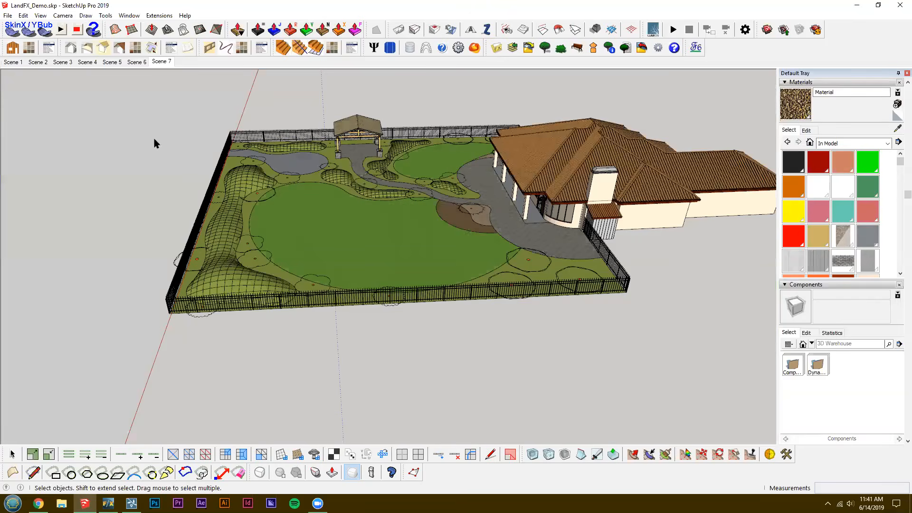
{"action": "scroll", "coordinate": [161, 405], "scroll_direction": "down", "scroll_amount": 1}
{"action": "middle_click_drag", "start_coordinate": [161, 406], "coordinate": [164, 357]}
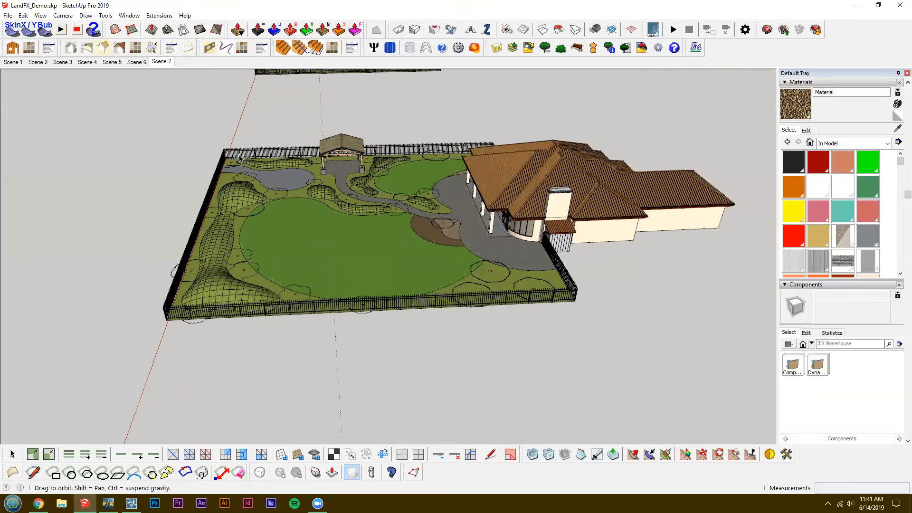
{"action": "scroll", "coordinate": [240, 152], "scroll_direction": "down", "scroll_amount": 3}
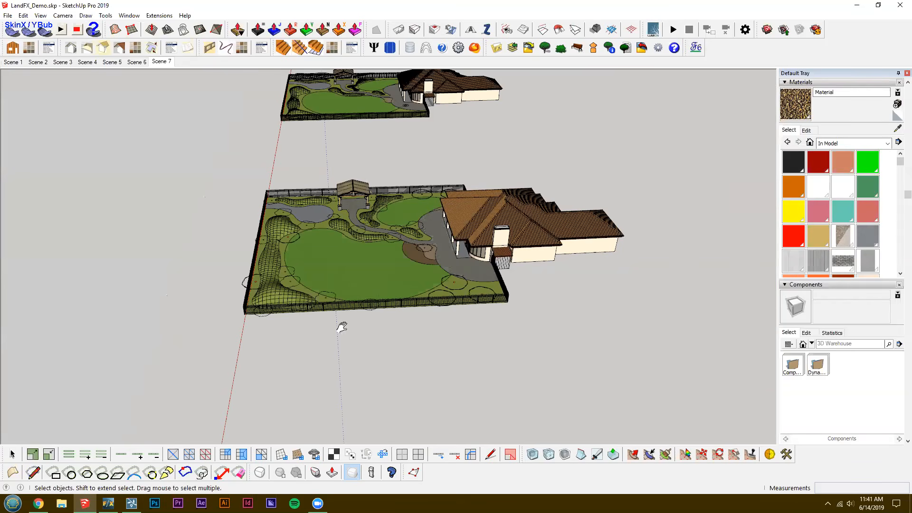
{"action": "scroll", "coordinate": [363, 248], "scroll_direction": "up", "scroll_amount": 5}
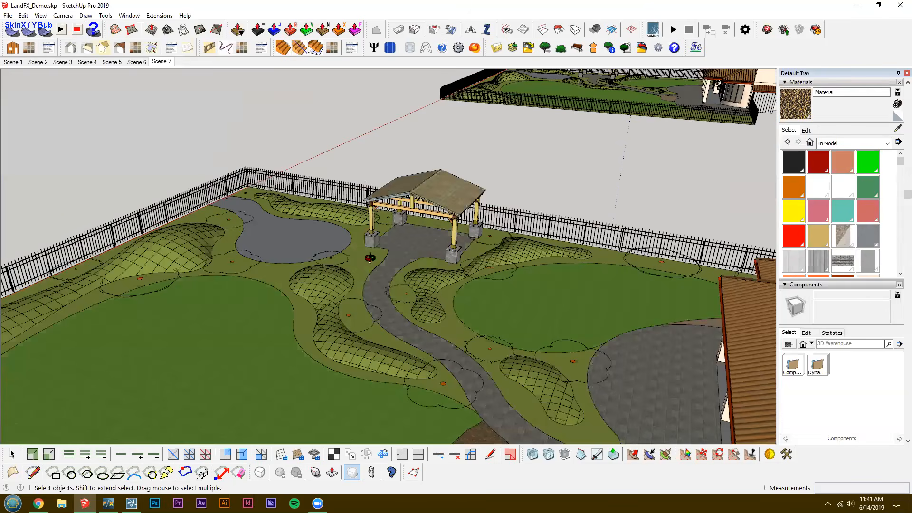
{"action": "scroll", "coordinate": [430, 281], "scroll_direction": "up", "scroll_amount": 4}
{"action": "middle_click_drag", "start_coordinate": [453, 313], "coordinate": [594, 309]}
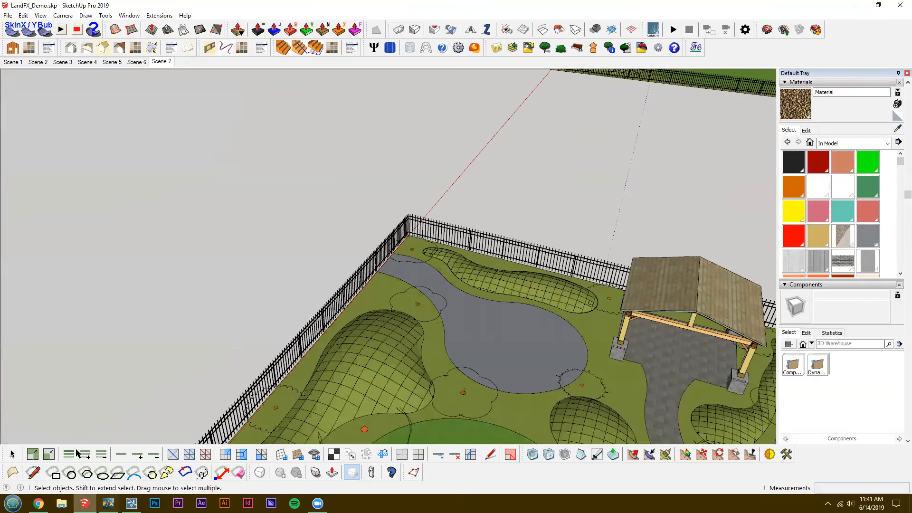
{"action": "key", "text": "alt+Tab"}
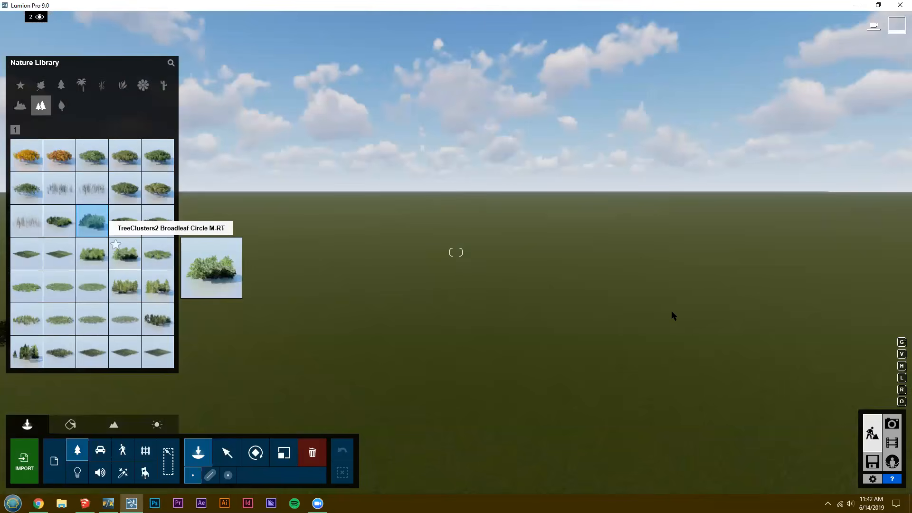
Place TreeClusters2 Broadleaf Circle M-RT clusters in the open ground outside the fence, along the pavilion side of the property.
{"action": "left_click", "coordinate": [646, 276]}
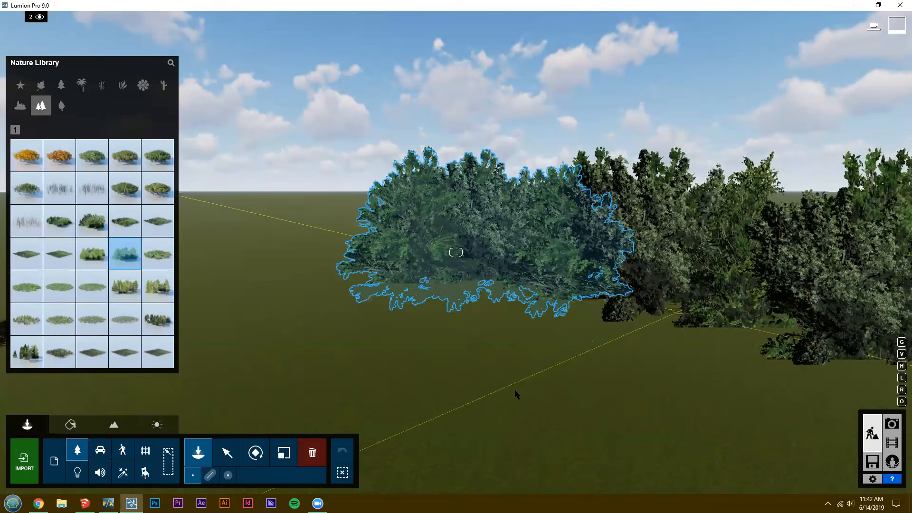
{"action": "right_click_drag", "start_coordinate": [448, 311], "coordinate": [385, 142]}
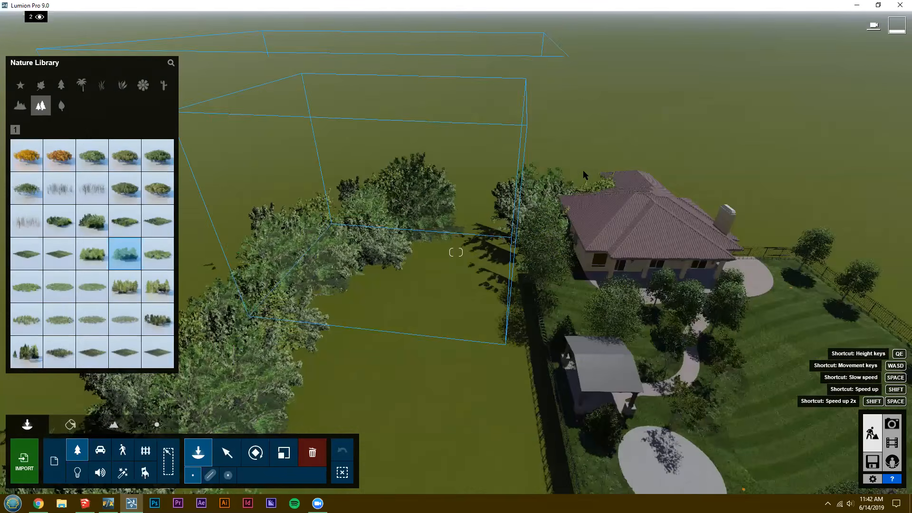
{"action": "right_click_drag", "start_coordinate": [583, 170], "coordinate": [660, 195]}
{"action": "key", "text": "s"}
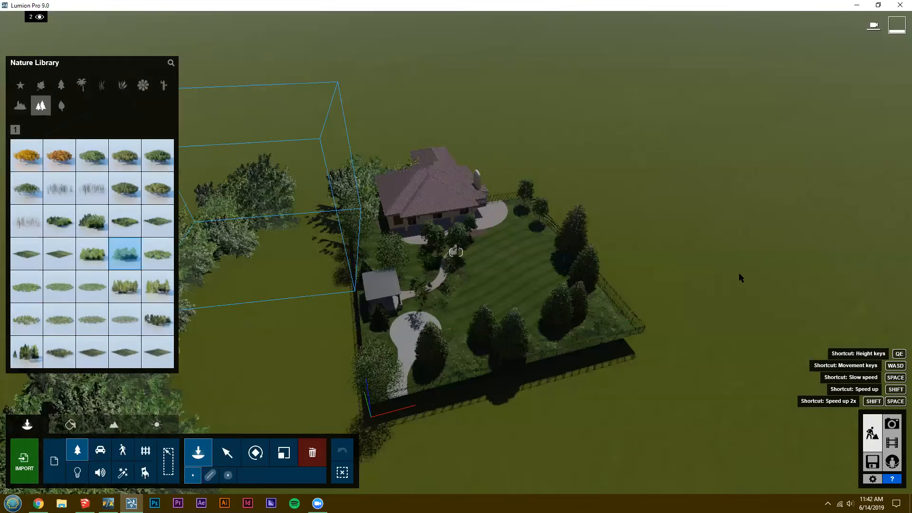
Continue the belt of broadleaf tree clusters around the opposite side of the yard and beyond its rear fence.
{"action": "left_click", "coordinate": [559, 168]}
{"action": "left_click", "coordinate": [656, 200]}
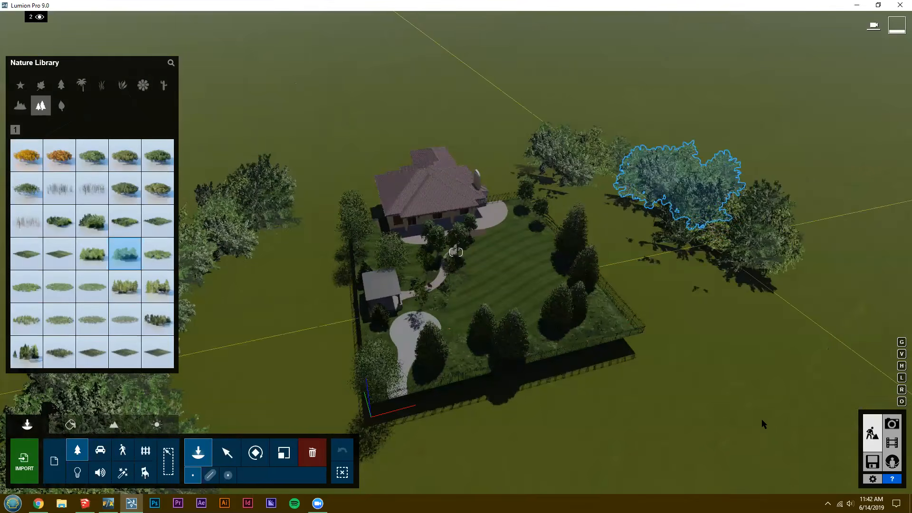
{"action": "right_click_drag", "start_coordinate": [457, 407], "coordinate": [349, 362]}
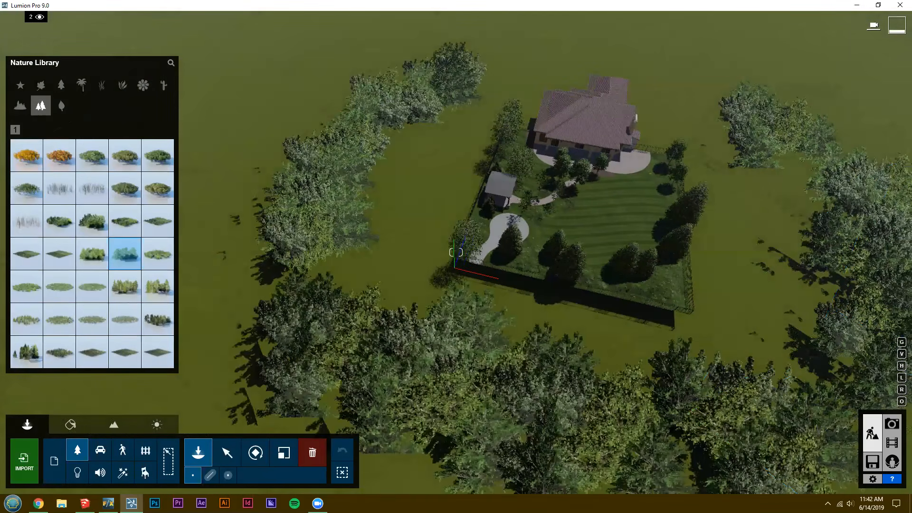
{"action": "left_click", "coordinate": [336, 320]}
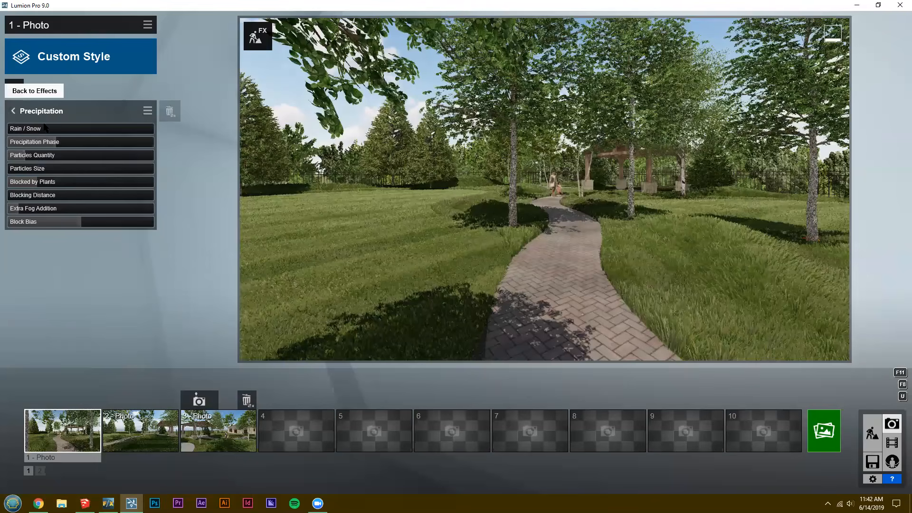
Try stronger Extra Fog Addition in photo 1's Precipitation effect, including 0.7, on an elevated view of the tree belt.
{"action": "left_click_drag", "start_coordinate": [26, 211], "coordinate": [389, 148]}
{"action": "key", "text": "q"}
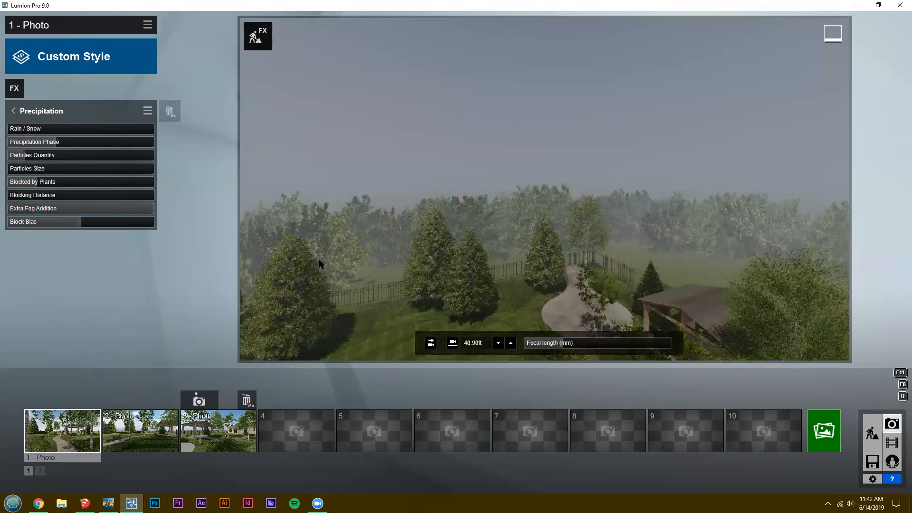
{"action": "mouse_move", "coordinate": [114, 209]}
{"action": "left_mouse_down"}
{"action": "mouse_move", "coordinate": [129, 210]}
{"action": "mouse_move", "coordinate": [116, 208]}
{"action": "left_mouse_up"}
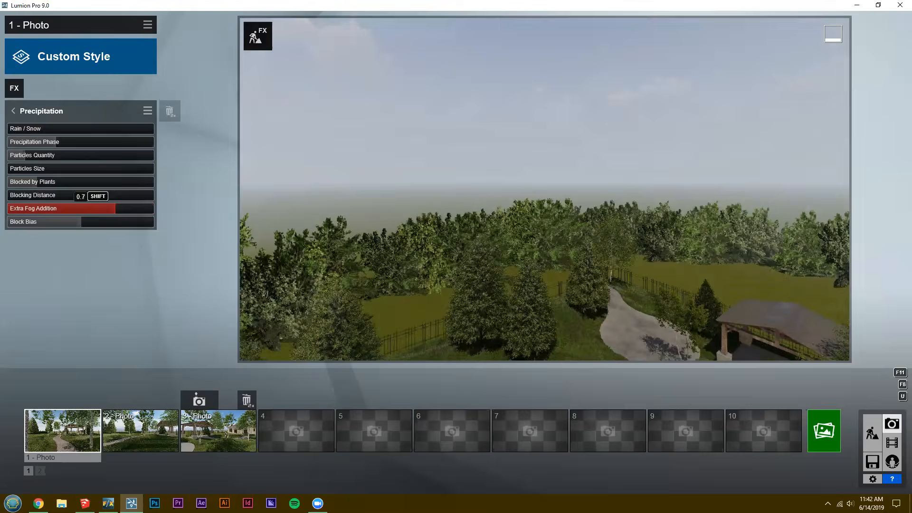
Check the fog at eye level, restore photo 1's camera, and lower Extra Fog Addition to about a third of its range.
{"action": "key", "text": "e"}
{"action": "key", "text": "e"}
{"action": "right_click_drag", "start_coordinate": [544, 189], "coordinate": [565, 176]}
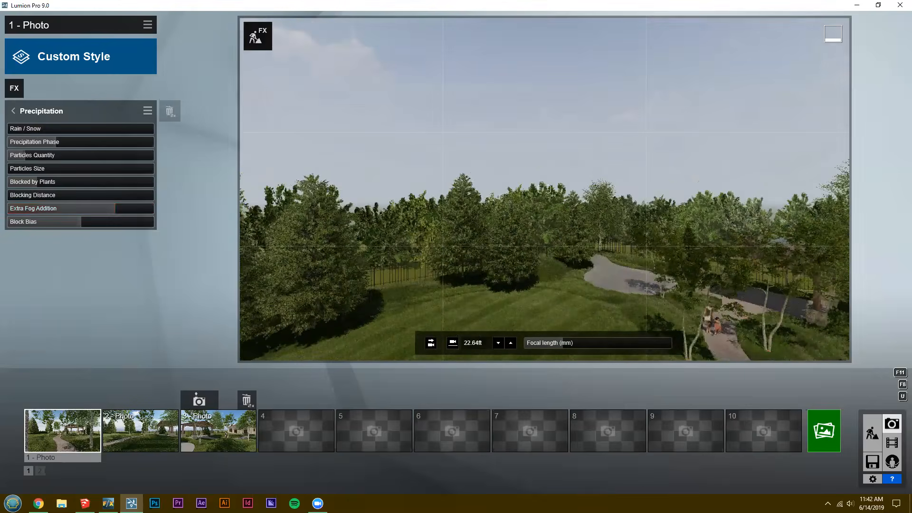
{"action": "key", "text": "d"}
{"action": "key", "text": "e"}
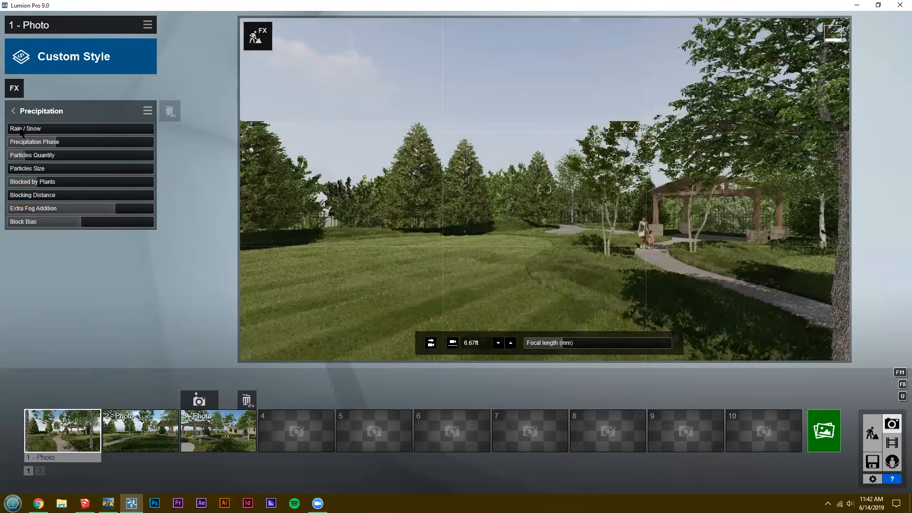
{"action": "key", "text": "shift+1"}
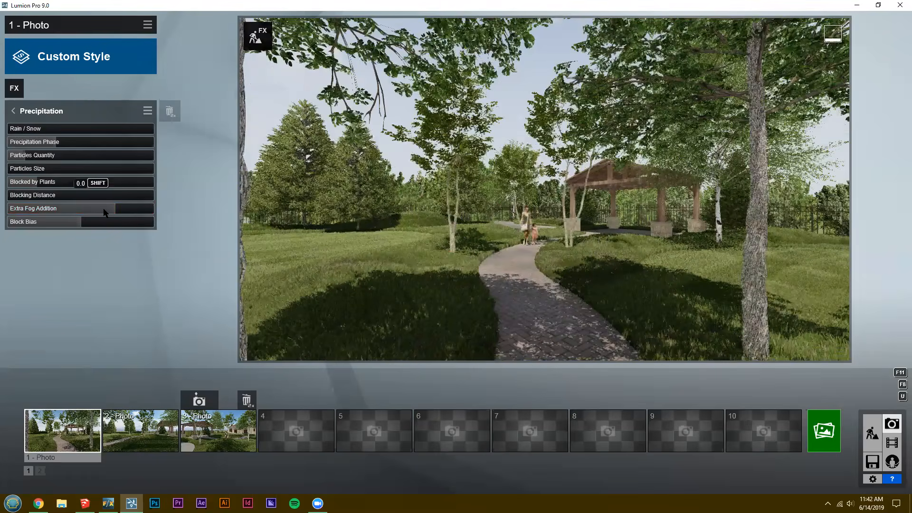
{"action": "left_click_drag", "start_coordinate": [106, 212], "coordinate": [58, 216]}
Examine the background tree belt from above the pavilion and from eye level along the paved path with the walking figures.
{"action": "key", "text": "e"}
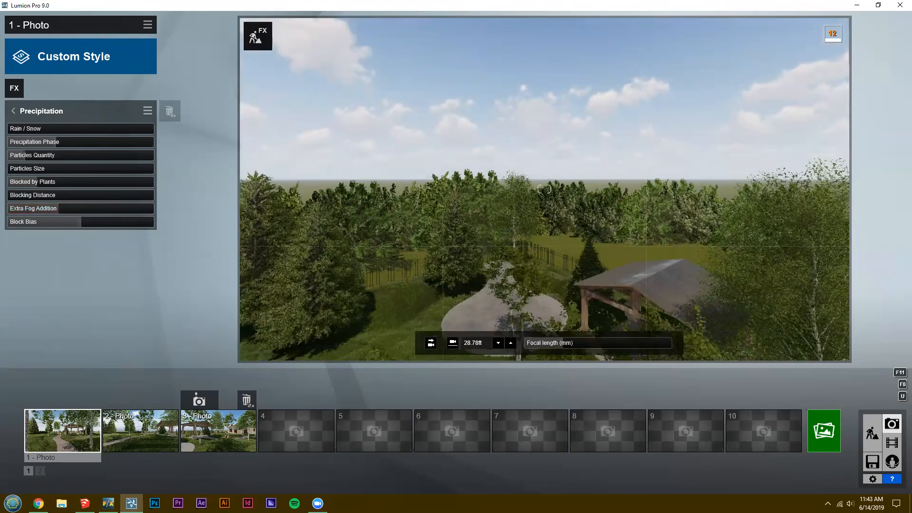
{"action": "key", "text": "e"}
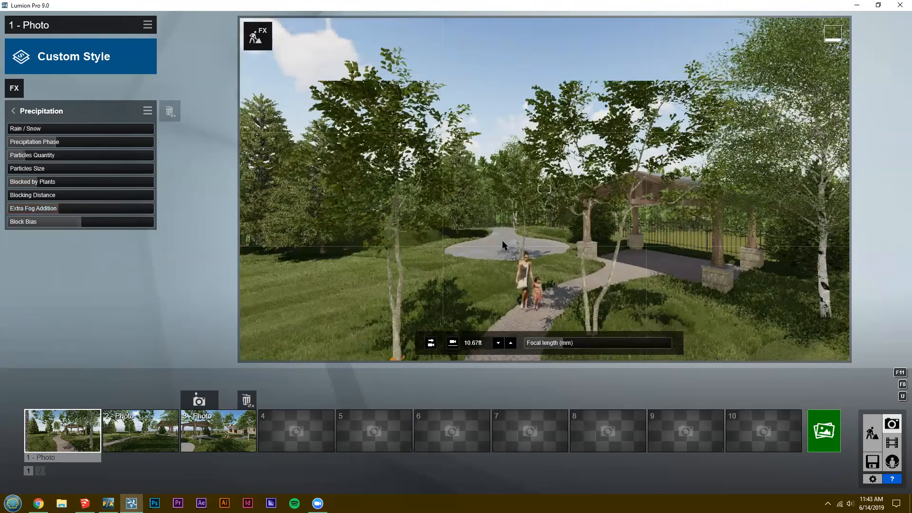
{"action": "key", "text": "e"}
{"action": "key", "text": "w"}
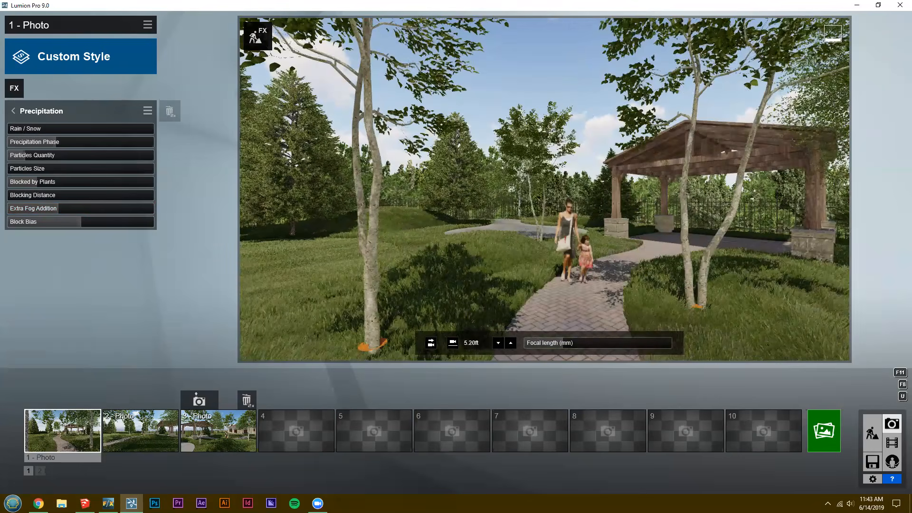
{"action": "key", "text": "e"}
{"action": "key", "text": "w"}
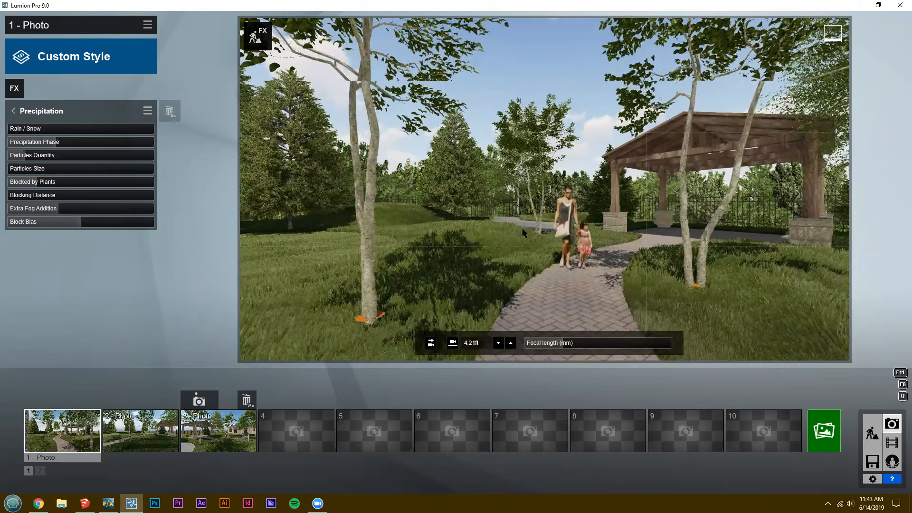
{"action": "key", "text": "q"}
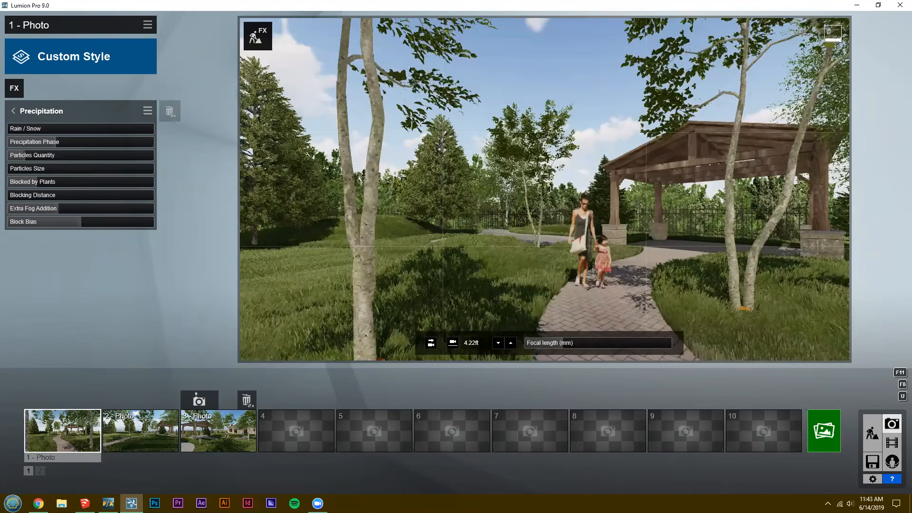
{"action": "key", "text": "e"}
{"action": "key", "text": "q"}
{"action": "key", "text": "s"}
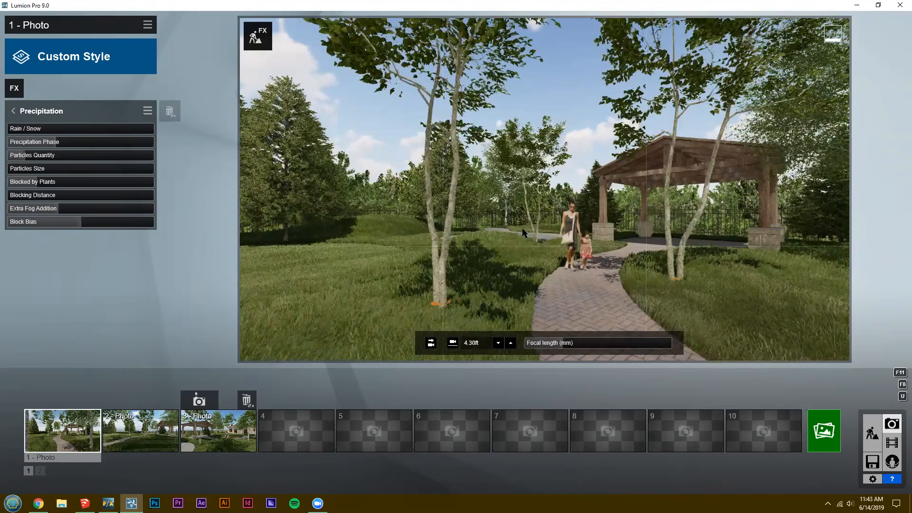
{"action": "key", "text": "w"}
{"action": "key", "text": "d"}
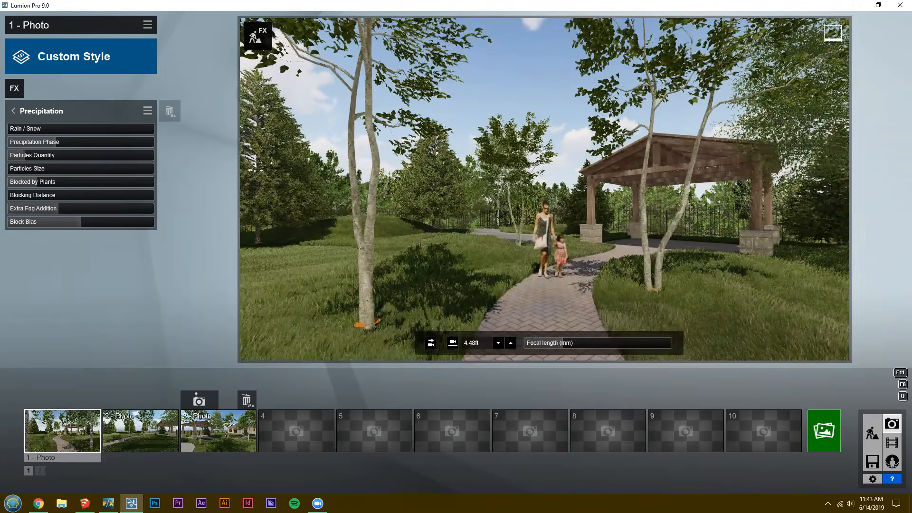
{"action": "key", "text": "w"}
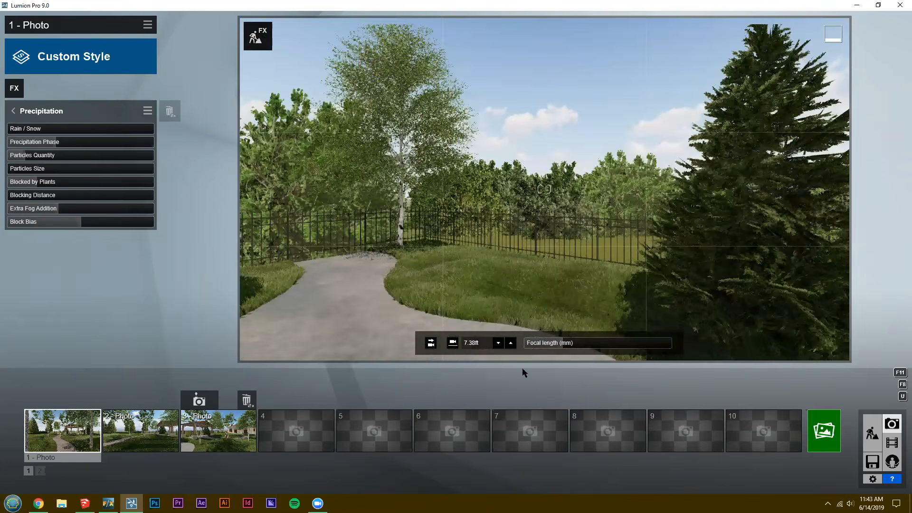
Inspect the tree belt beyond the fence and the yard from outside, restore photo 1's camera, and compare photo 3.
{"action": "key", "text": "q"}
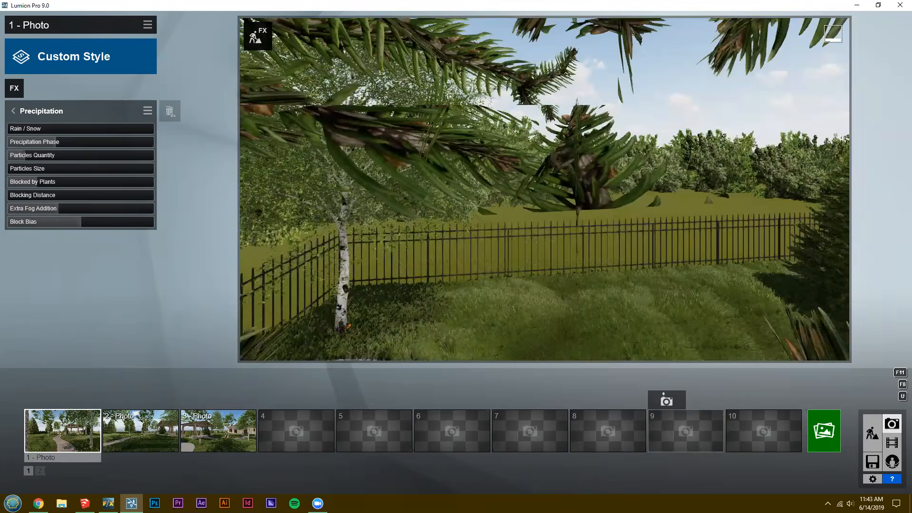
{"action": "key", "text": "q"}
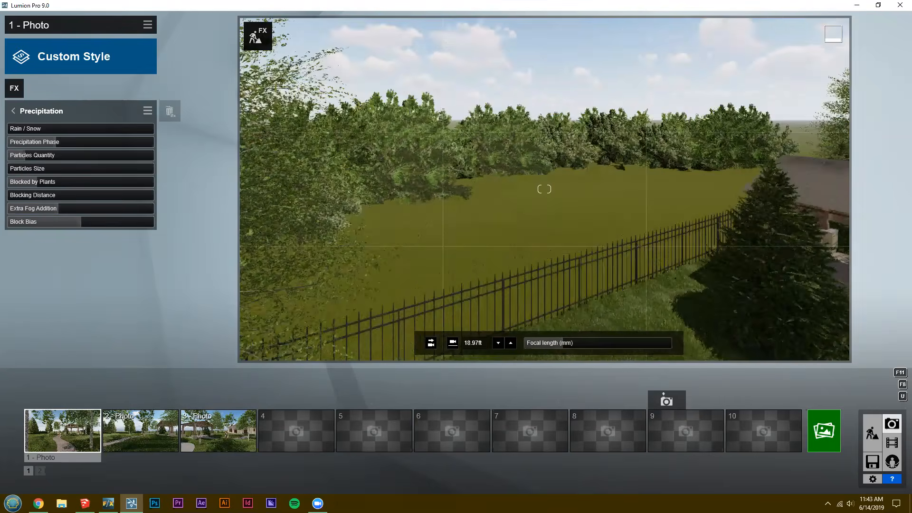
{"action": "key", "text": "w"}
{"action": "key", "text": "w"}
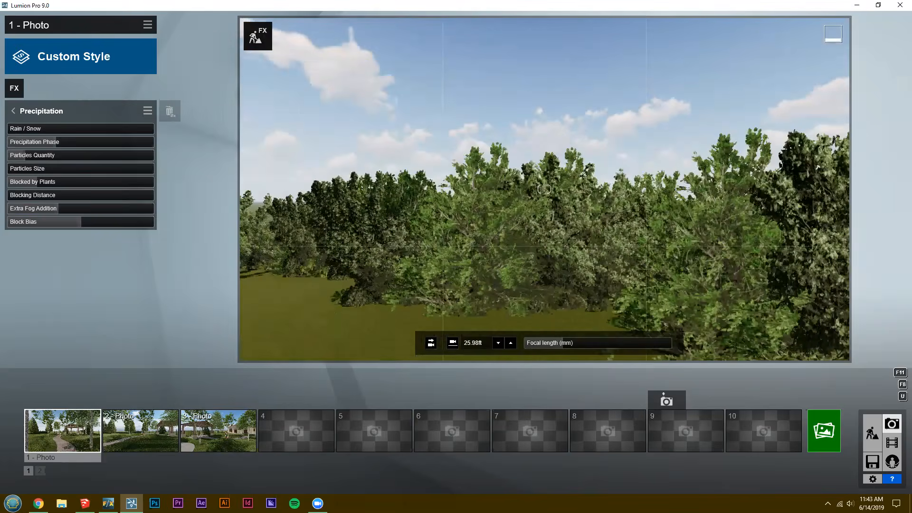
{"action": "key", "text": "w"}
{"action": "right_click_drag", "start_coordinate": [544, 189], "coordinate": [480, 192]}
{"action": "right_click_drag", "start_coordinate": [544, 189], "coordinate": [427, 189]}
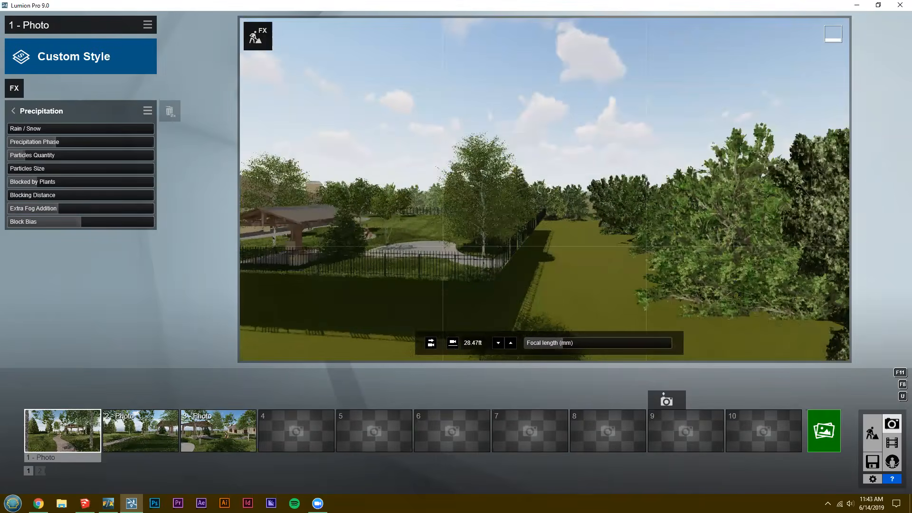
{"action": "key", "text": "s"}
{"action": "key", "text": "w"}
{"action": "right_click_drag", "start_coordinate": [544, 189], "coordinate": [456, 189]}
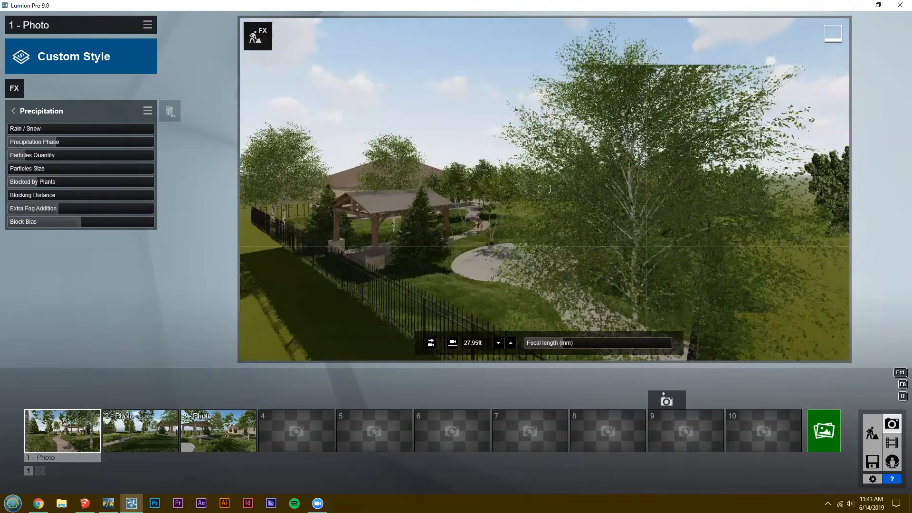
{"action": "key", "text": "w"}
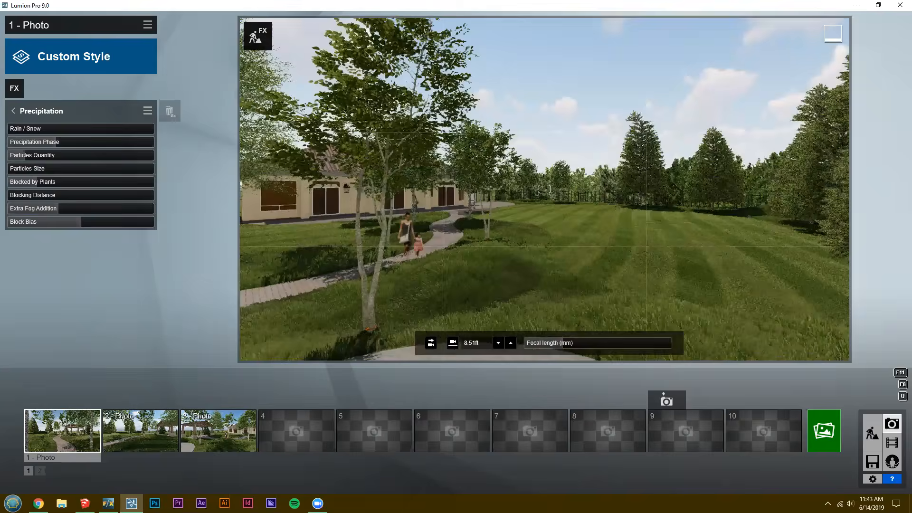
{"action": "key", "text": "w"}
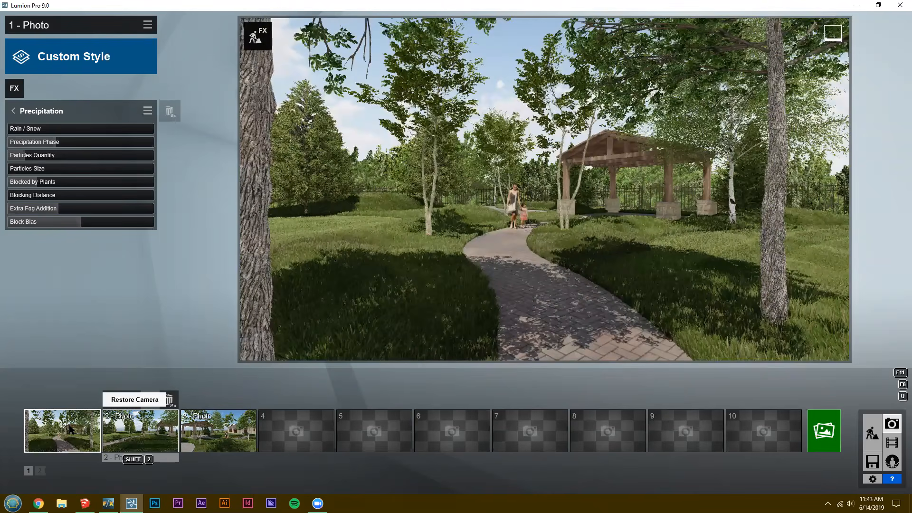
{"action": "left_click", "coordinate": [219, 430]}
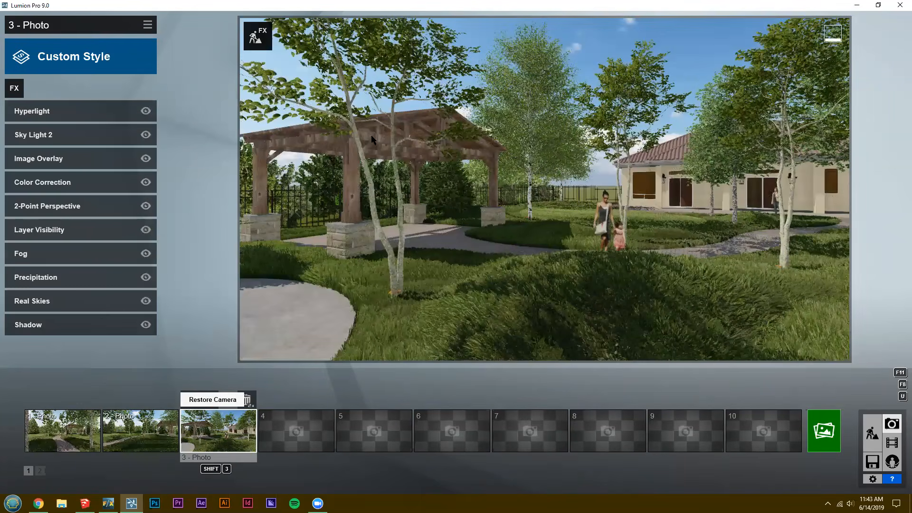
{"action": "left_click", "coordinate": [66, 433]}
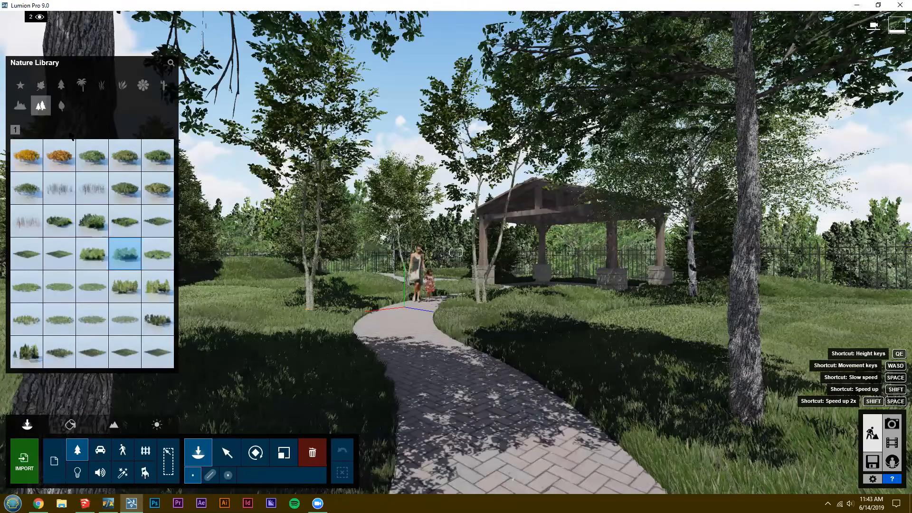
Return to build mode, move over the lawn facing the pavilion, and show the spotlights in the Lights and Utilities Library.
{"action": "key", "text": "w"}
{"action": "right_click_drag", "start_coordinate": [405, 307], "coordinate": [373, 313]}
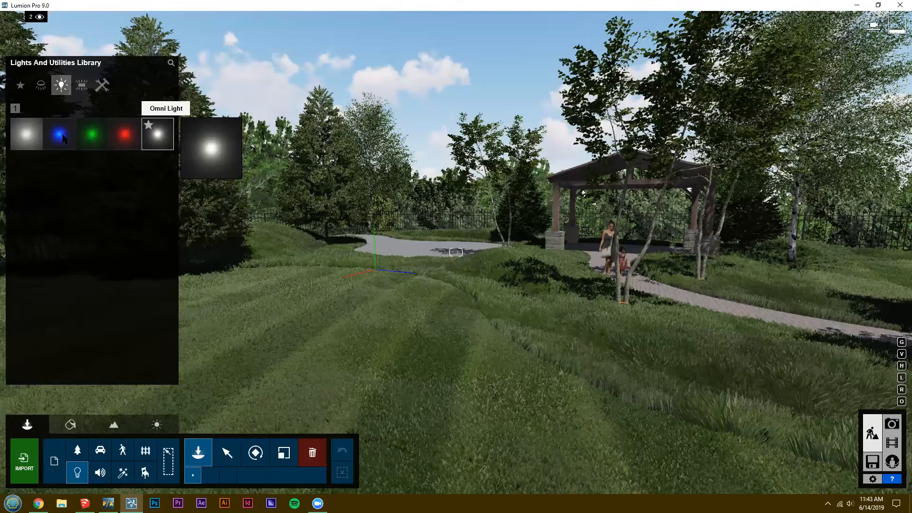
{"action": "left_click", "coordinate": [42, 86]}
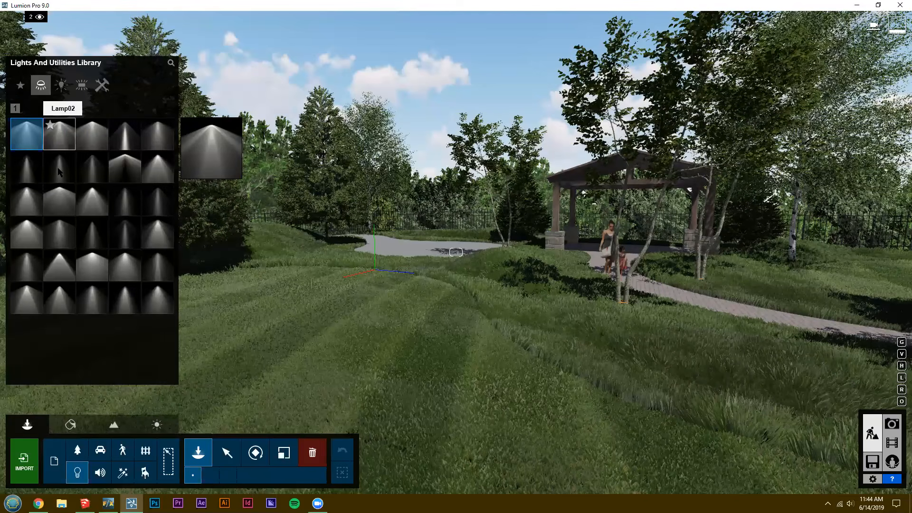
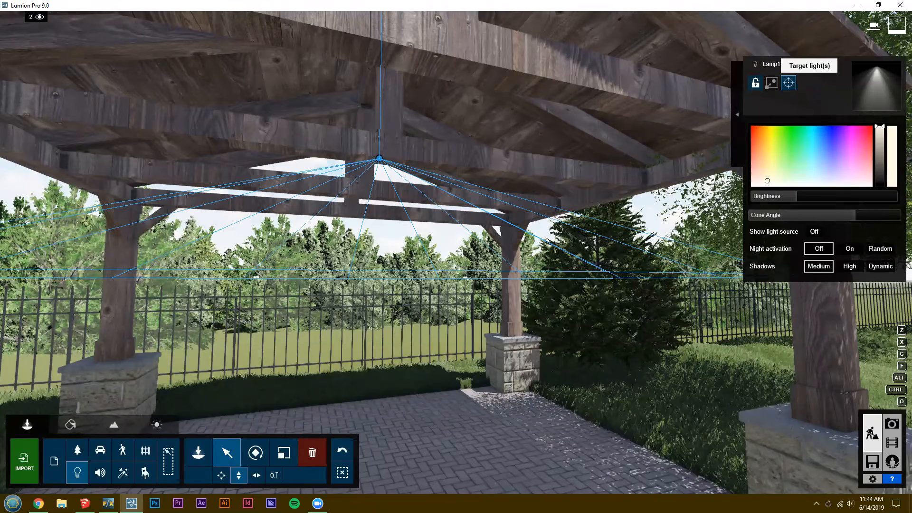
Aim the pavilion's ceiling spotlight down at the paved floor and show photo mode.
{"action": "left_click", "coordinate": [892, 425]}
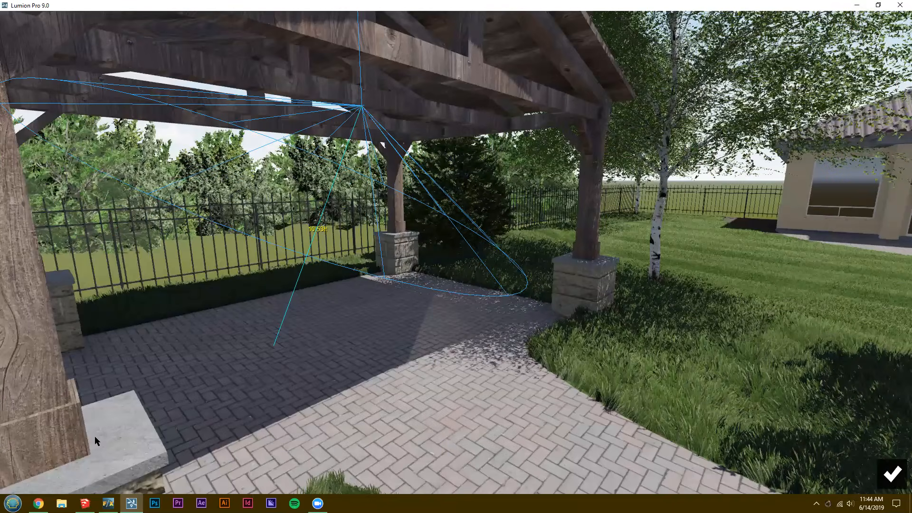
{"action": "mouse_move", "coordinate": [300, 426]}
{"action": "left_mouse_down"}
{"action": "mouse_move", "coordinate": [157, 432]}
{"action": "mouse_move", "coordinate": [318, 422]}
{"action": "left_mouse_up"}
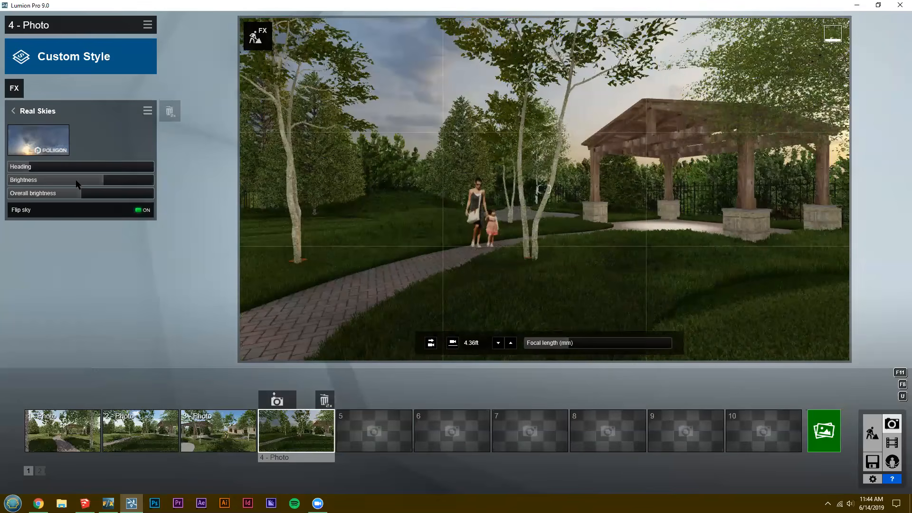
Lower the Real Skies brightness in photo 4 to about half of its range and store the photo's camera view.
{"action": "left_click", "coordinate": [76, 180]}
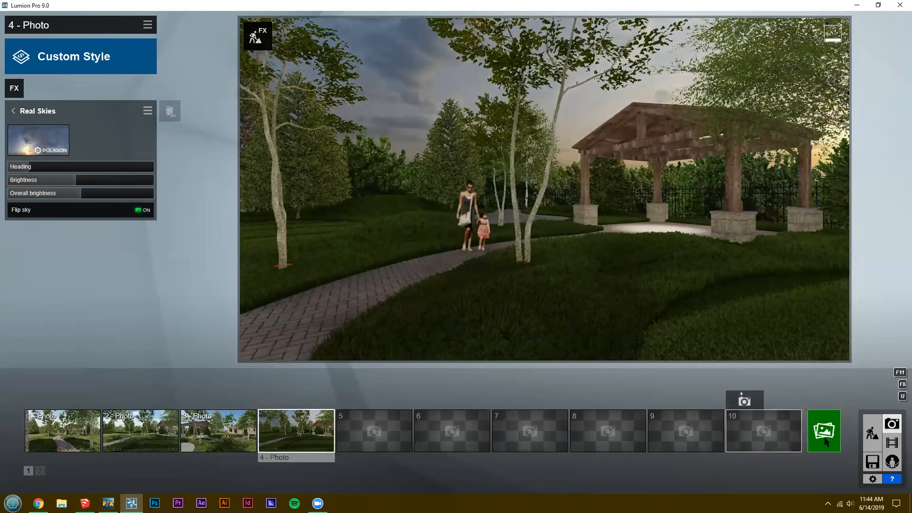
{"action": "left_click", "coordinate": [277, 400]}
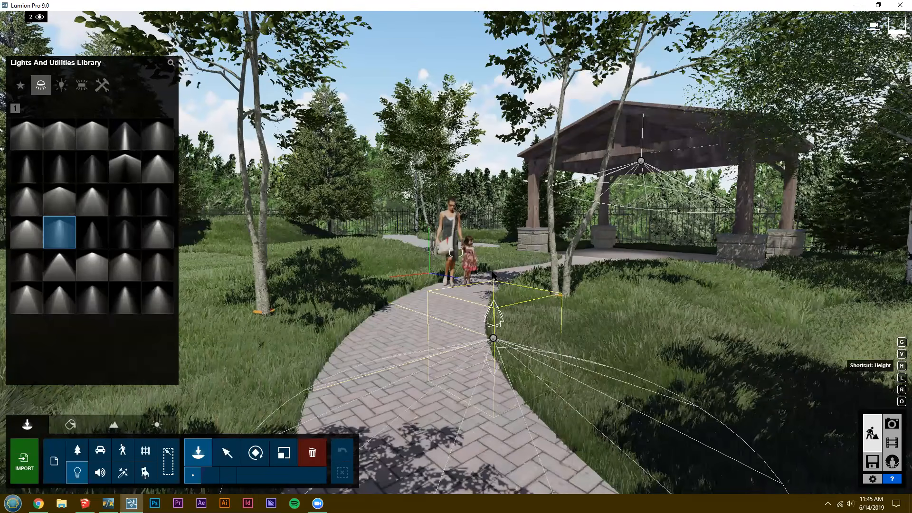
Place raised spotlights above the paved path beside the walking figures and above the lawn near the conifers.
{"action": "left_click_drag", "start_coordinate": [493, 338], "coordinate": [496, 36]}
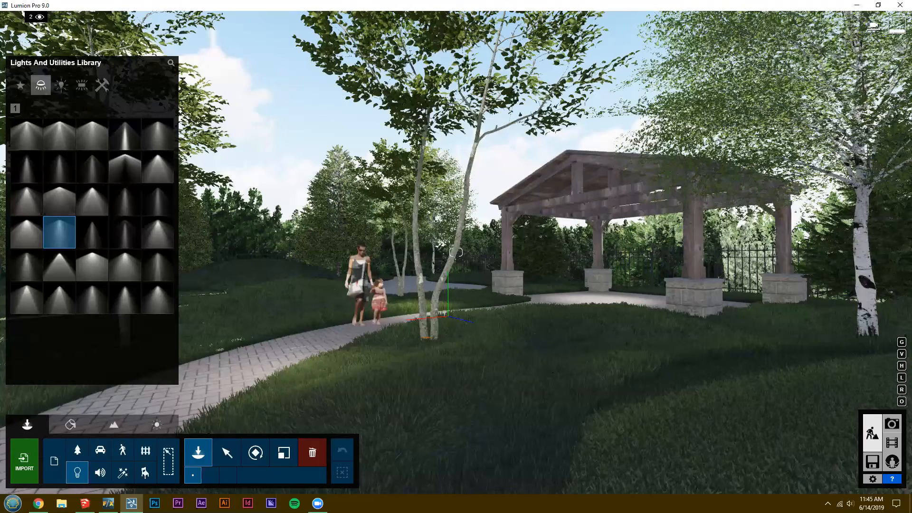
{"action": "key", "text": "s"}
{"action": "right_click_drag", "start_coordinate": [487, 326], "coordinate": [487, 375]}
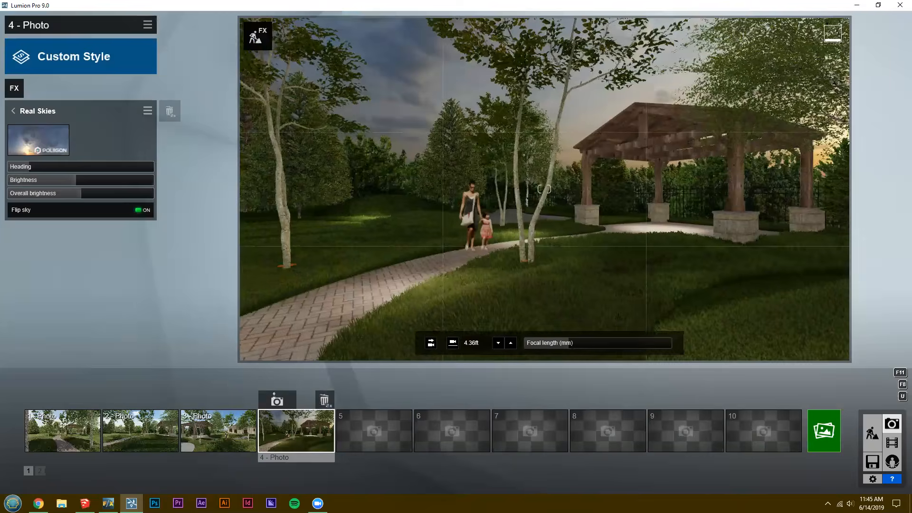
{"action": "key", "text": "a"}
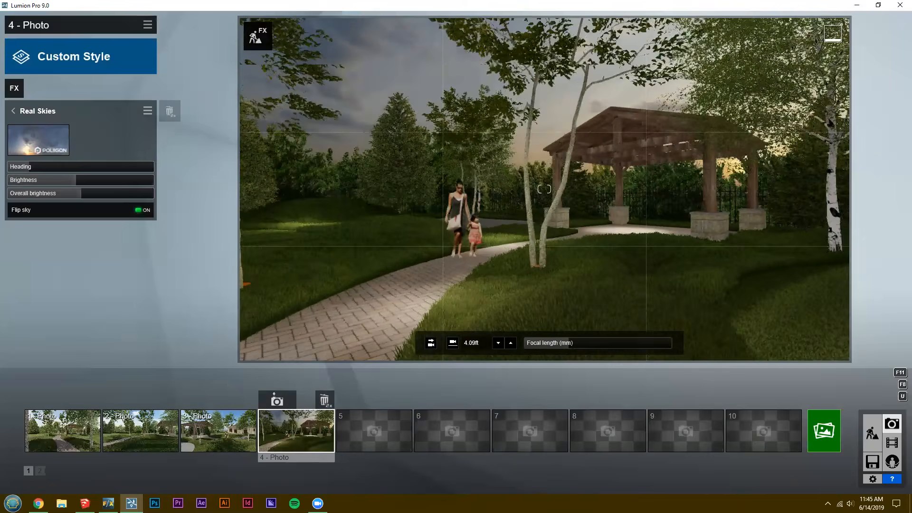
Examine the new lights in photo 4's dusk view along the path and return from Real Skies to the effects list.
{"action": "key", "text": "w"}
{"action": "key", "text": "d"}
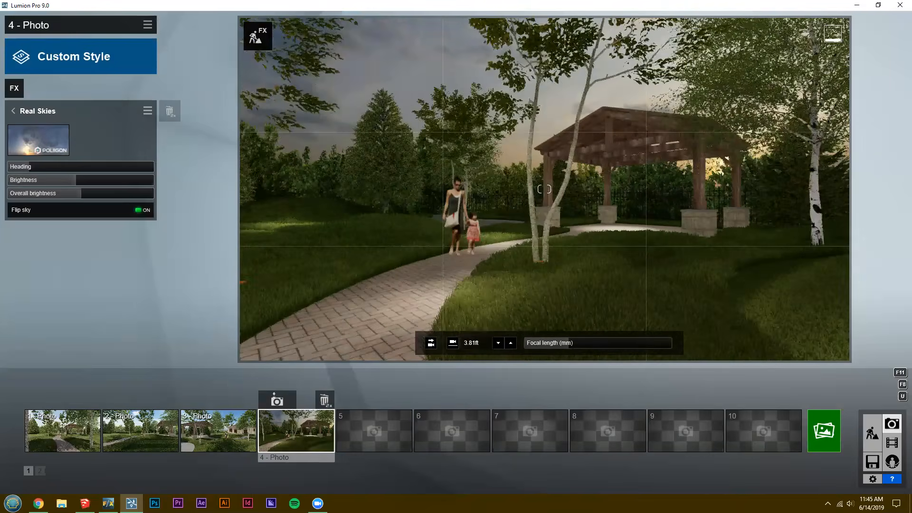
{"action": "key", "text": "a"}
{"action": "key", "text": "w"}
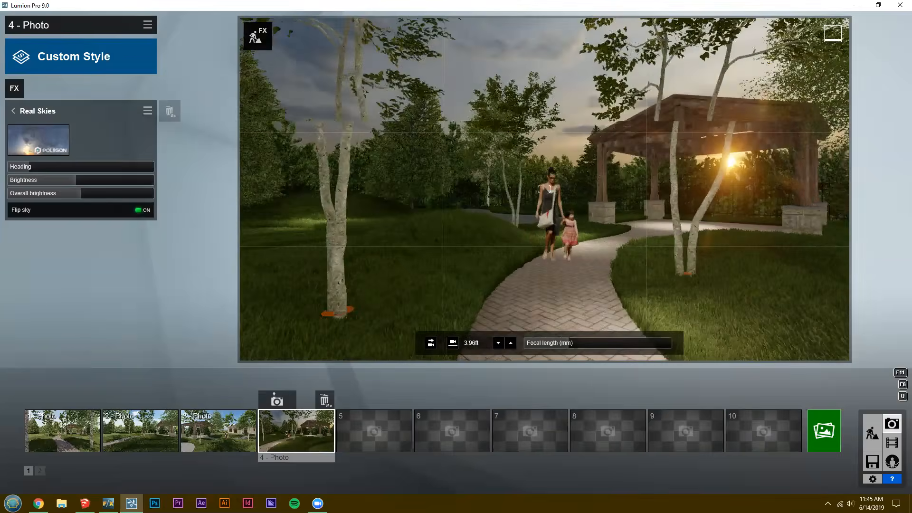
{"action": "key", "text": "s"}
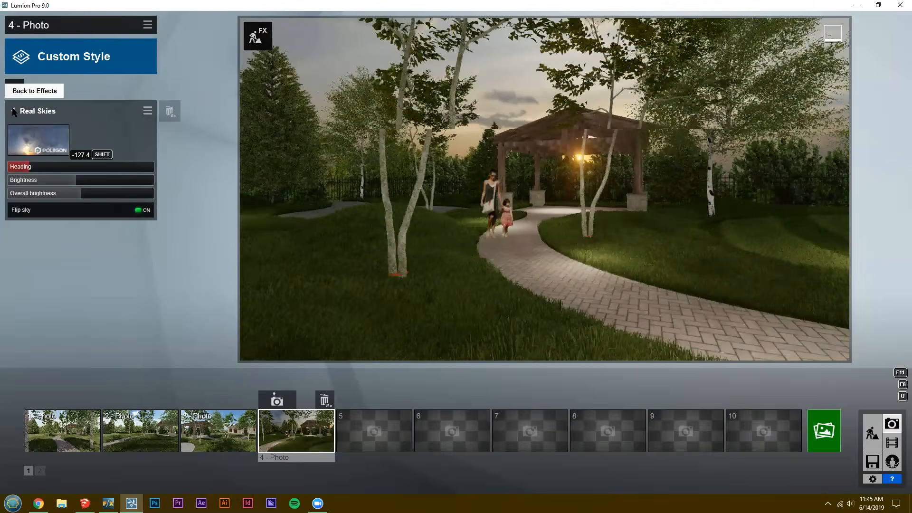
{"action": "left_click", "coordinate": [13, 111]}
{"action": "key", "text": "a"}
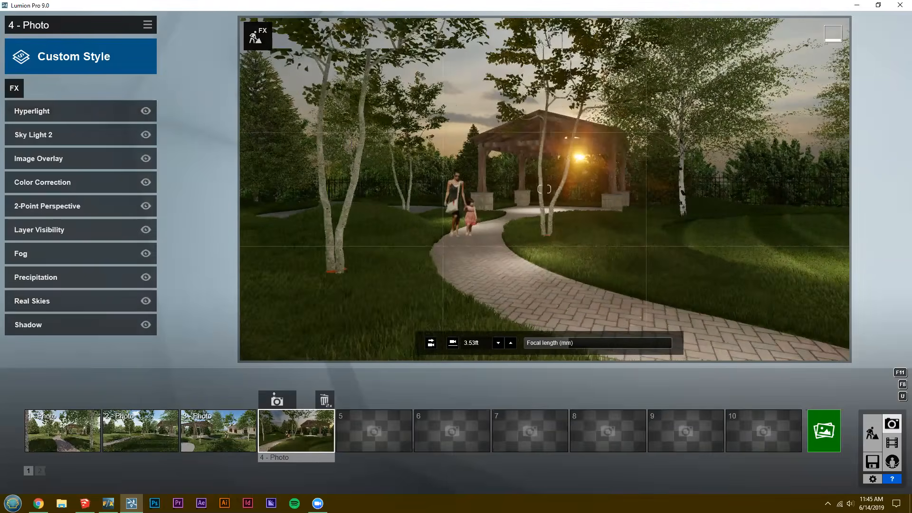
{"action": "key", "text": "w"}
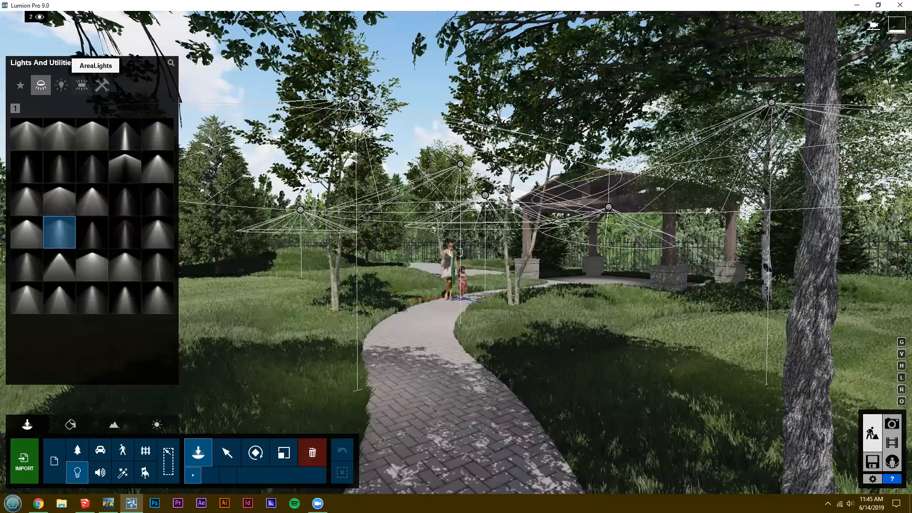
In build mode, inspect the spotlights hanging over the path around the walking figures.
{"action": "right_click_drag", "start_coordinate": [460, 398], "coordinate": [458, 393]}
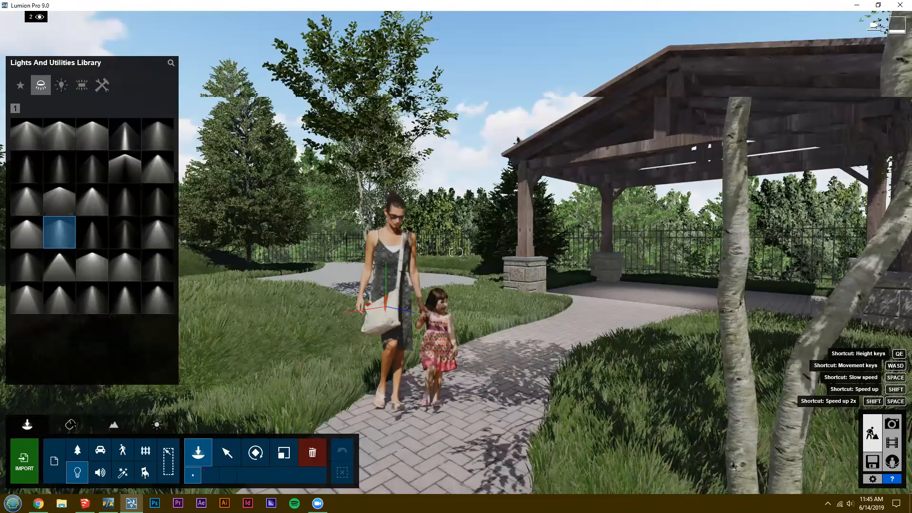
{"action": "key", "text": "d"}
{"action": "key", "text": "s"}
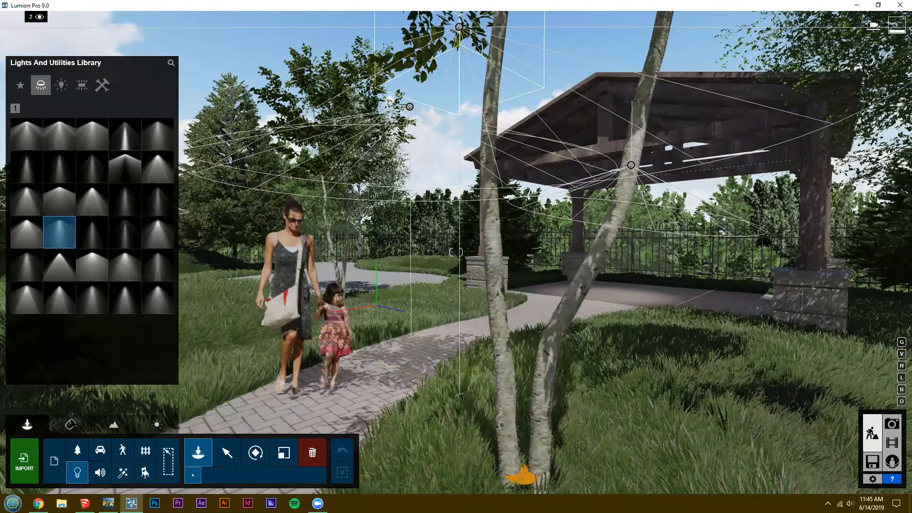
{"action": "key", "text": "s"}
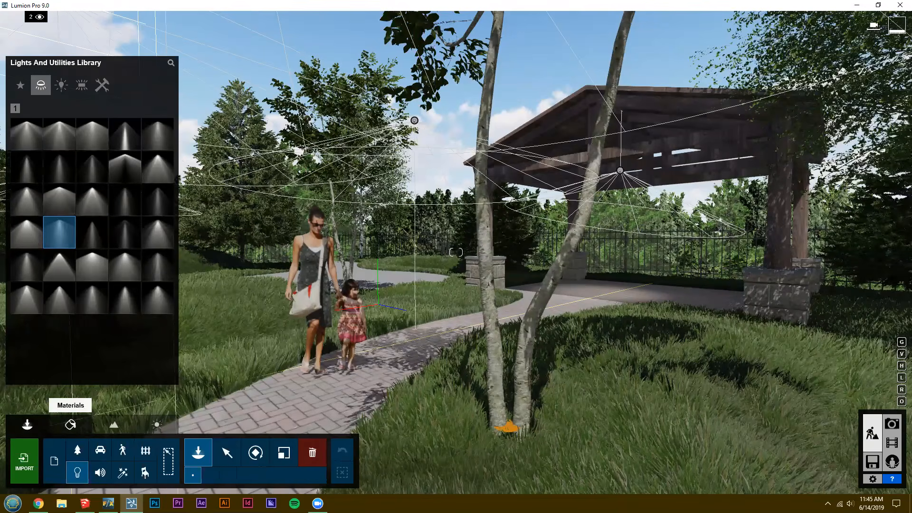
{"action": "key", "text": "s"}
{"action": "key", "text": "d"}
{"action": "right_click_drag", "start_coordinate": [377, 305], "coordinate": [352, 311]}
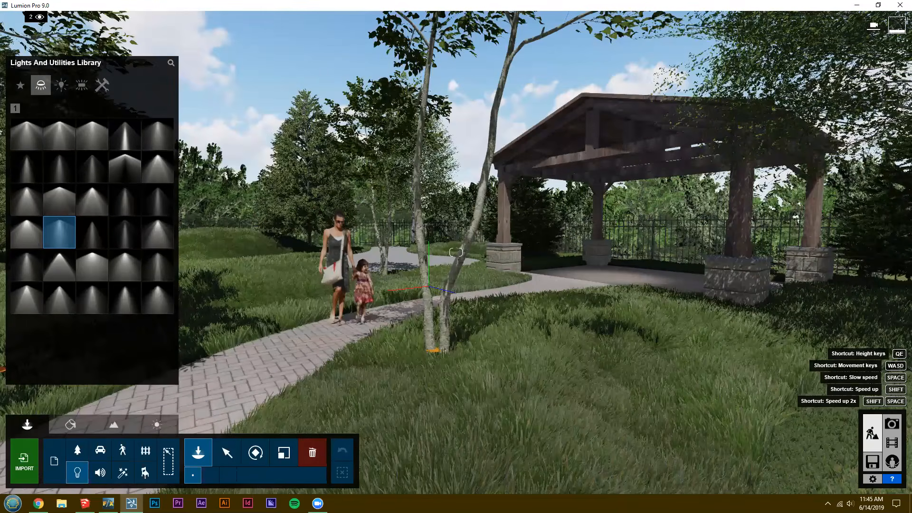
Walk past the birch trunks to the pavilion and examine its posts, beams and paved floor up close.
{"action": "key", "text": "w"}
{"action": "key", "text": "d"}
{"action": "right_click_drag", "start_coordinate": [429, 287], "coordinate": [494, 288]}
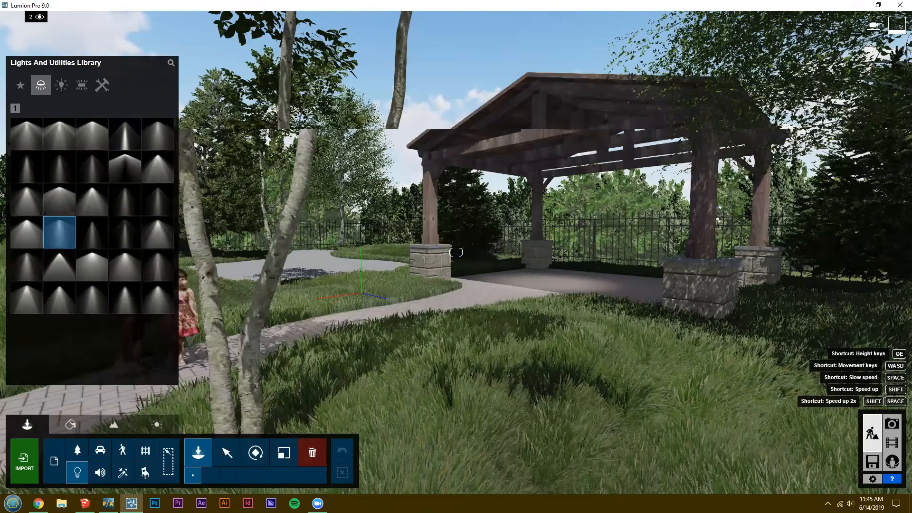
{"action": "key", "text": "w"}
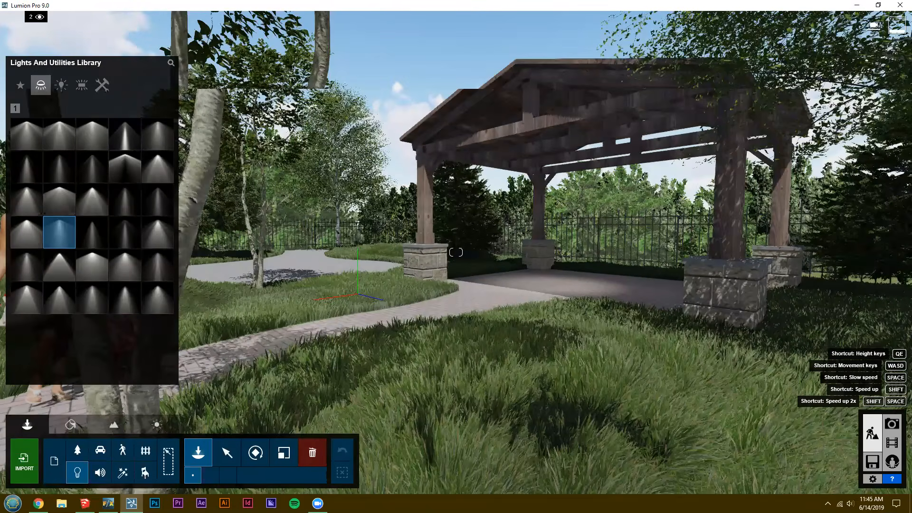
{"action": "key", "text": "w"}
{"action": "right_click_drag", "start_coordinate": [494, 332], "coordinate": [606, 355]}
{"action": "key", "text": "w"}
{"action": "key", "text": "d"}
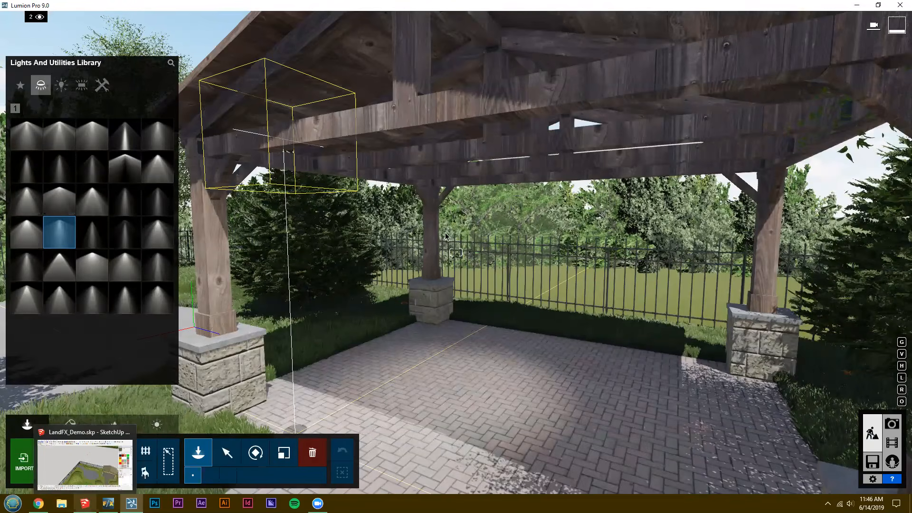
Switch to SketchUp and examine the pavilion's beams, rafters and corner posts in the LandFX_Demo model.
{"action": "middle_click_drag", "start_coordinate": [354, 71], "coordinate": [248, 199]}
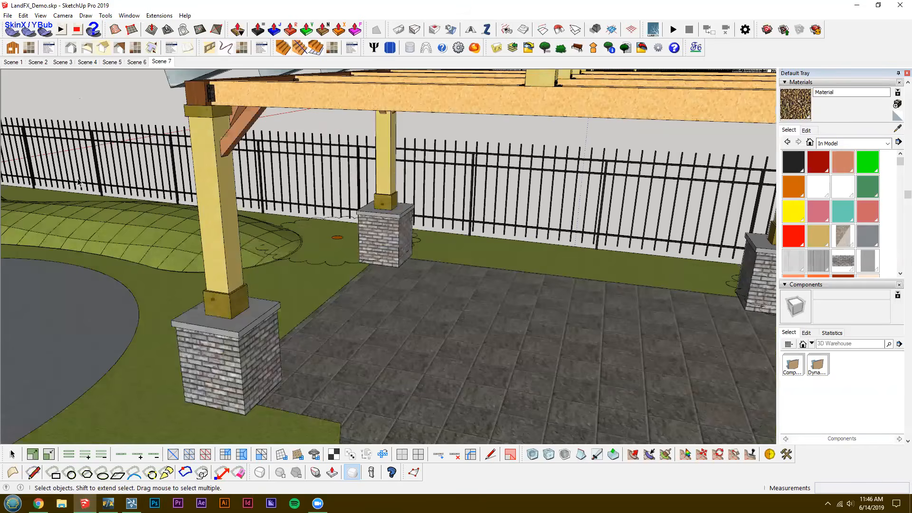
{"action": "middle_click_drag", "start_coordinate": [78, 182], "coordinate": [207, 176]}
{"action": "mouse_move", "coordinate": [357, 203]}
{"action": "middle_mouse_down"}
{"action": "mouse_move", "coordinate": [681, 219]}
{"action": "mouse_move", "coordinate": [446, 221]}
{"action": "middle_mouse_up"}
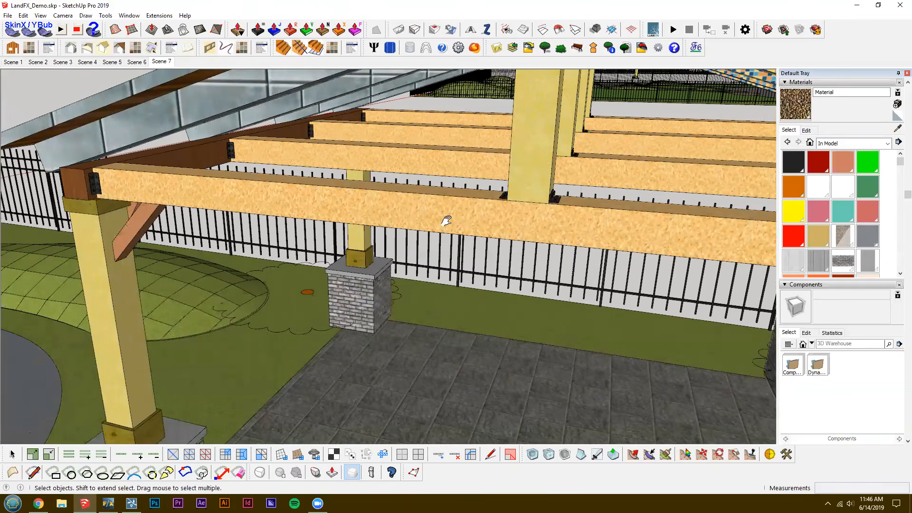
{"action": "mouse_move", "coordinate": [631, 209]}
{"action": "middle_mouse_down"}
{"action": "mouse_move", "coordinate": [188, 92]}
{"action": "mouse_move", "coordinate": [162, 19]}
{"action": "middle_mouse_up"}
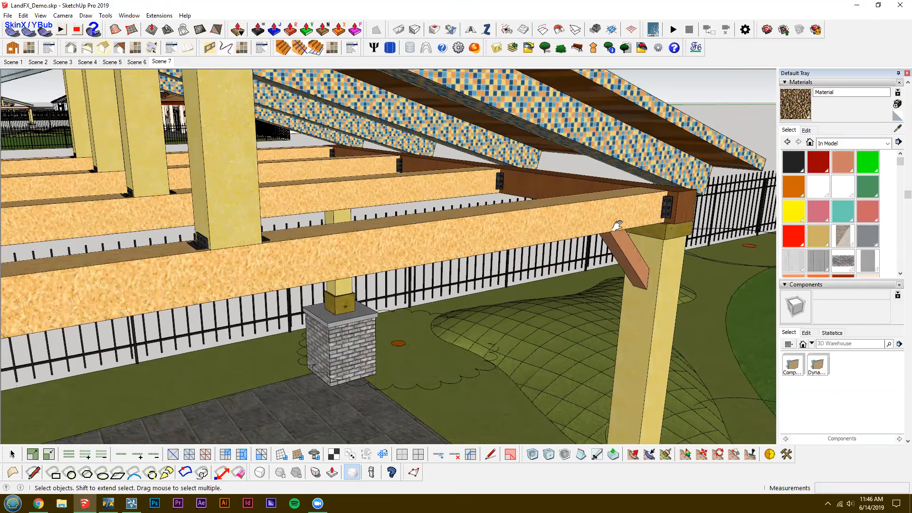
{"action": "mouse_move", "coordinate": [618, 211]}
{"action": "middle_mouse_down"}
{"action": "mouse_move", "coordinate": [589, 237]}
{"action": "mouse_move", "coordinate": [143, 9]}
{"action": "middle_mouse_up"}
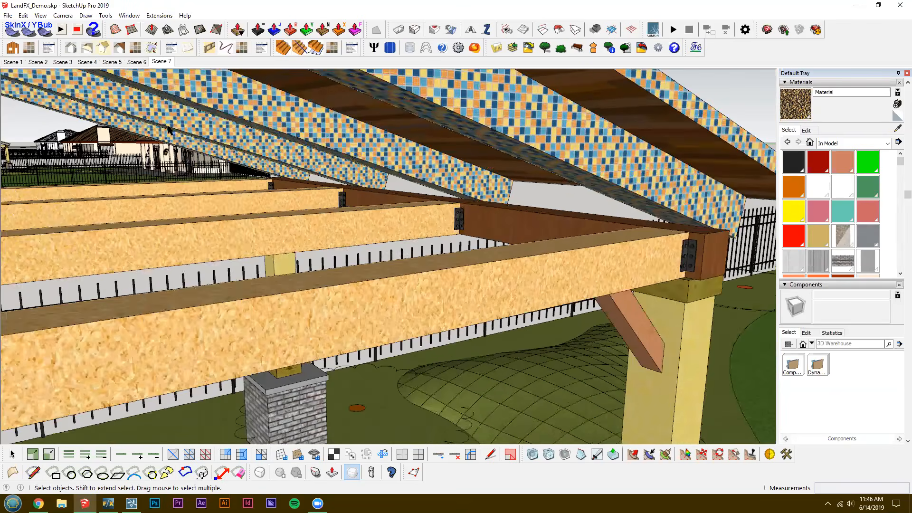
Show the list of installed SketchUp extensions and select the whole model.
{"action": "left_click", "coordinate": [159, 15]}
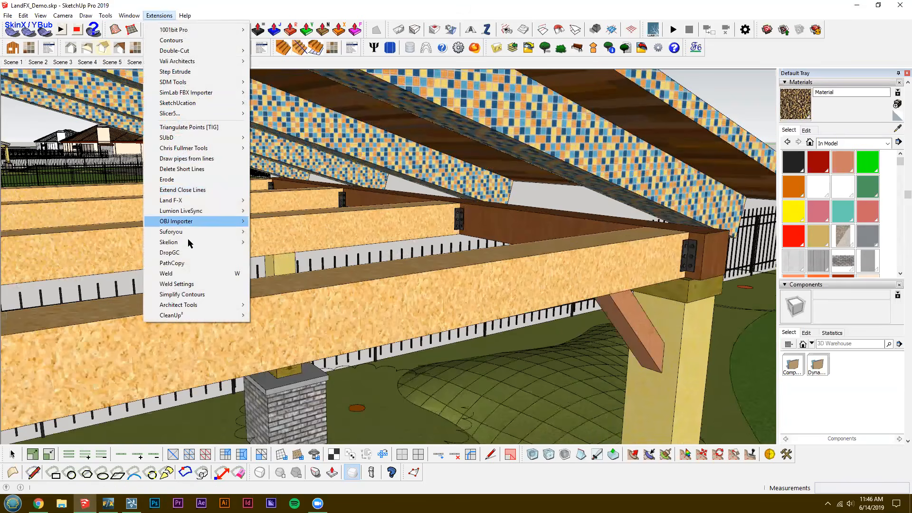
{"action": "left_click", "coordinate": [585, 274]}
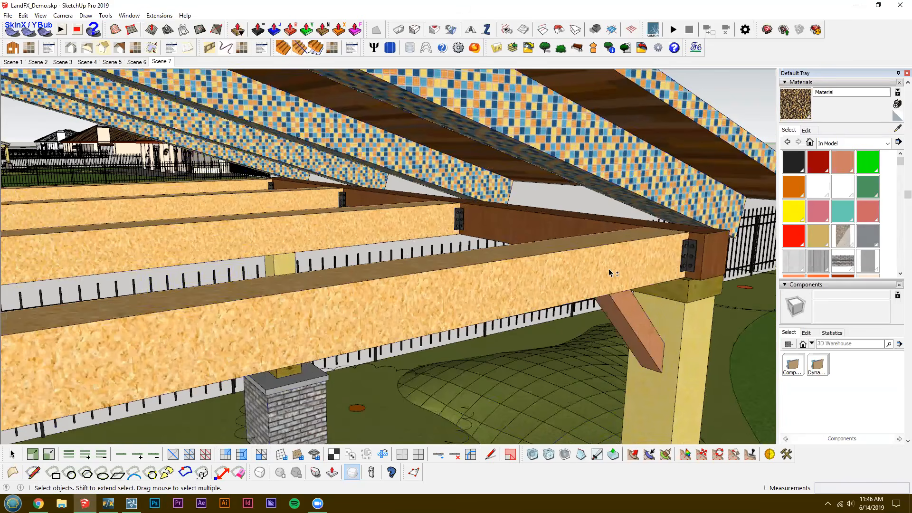
{"action": "left_click", "coordinate": [592, 270]}
{"action": "scroll", "coordinate": [618, 243], "scroll_direction": "up", "scroll_amount": 1}
{"action": "scroll", "coordinate": [618, 247], "scroll_direction": "down", "scroll_amount": 1}
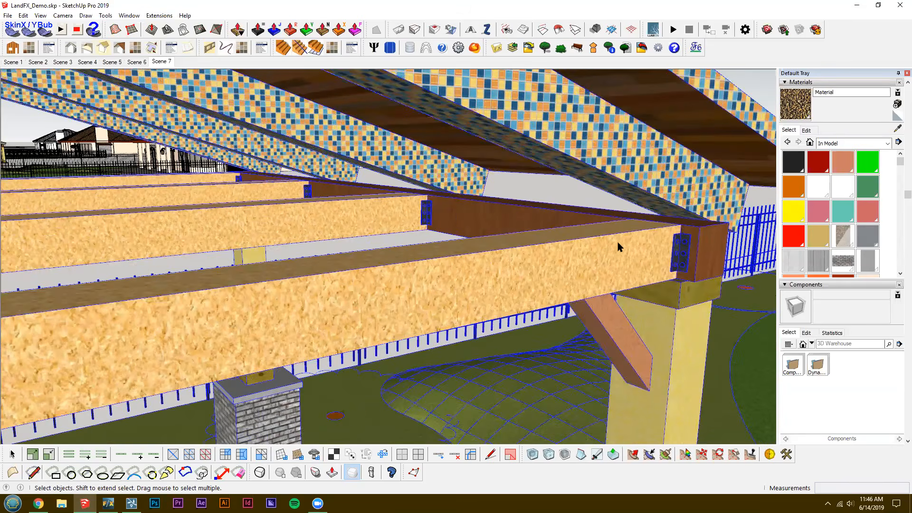
With the whole model selected, examine the beam ends, metal brackets and uprights across the pavilion and show the extensions again.
{"action": "scroll", "coordinate": [615, 257], "scroll_direction": "up", "scroll_amount": 3}
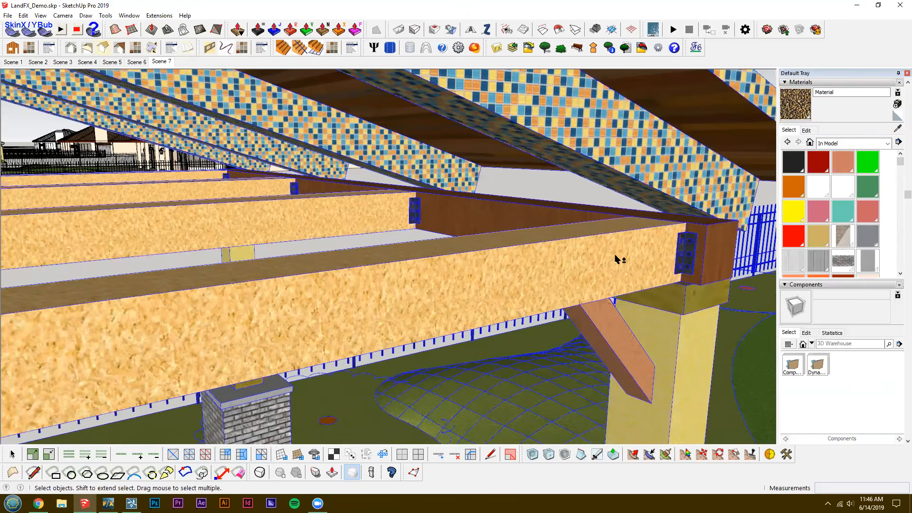
{"action": "scroll", "coordinate": [551, 262], "scroll_direction": "down", "scroll_amount": 1}
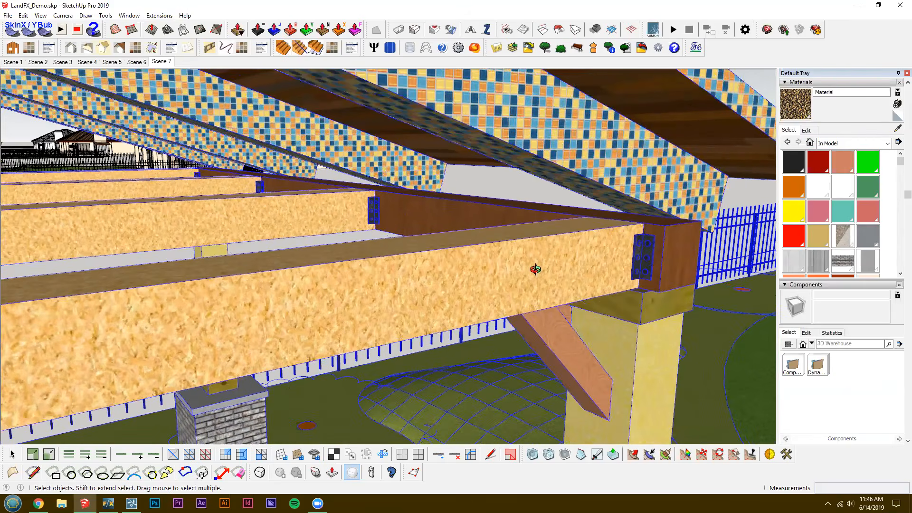
{"action": "scroll", "coordinate": [541, 285], "scroll_direction": "down", "scroll_amount": 1}
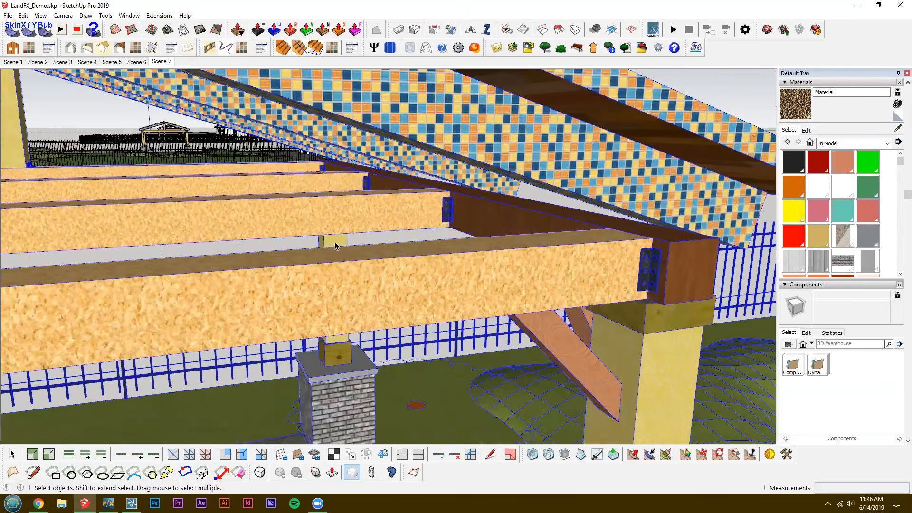
{"action": "scroll", "coordinate": [501, 265], "scroll_direction": "down", "scroll_amount": 1}
{"action": "middle_click_drag", "start_coordinate": [417, 228], "coordinate": [679, 220]}
{"action": "middle_click_drag", "start_coordinate": [573, 237], "coordinate": [420, 208]}
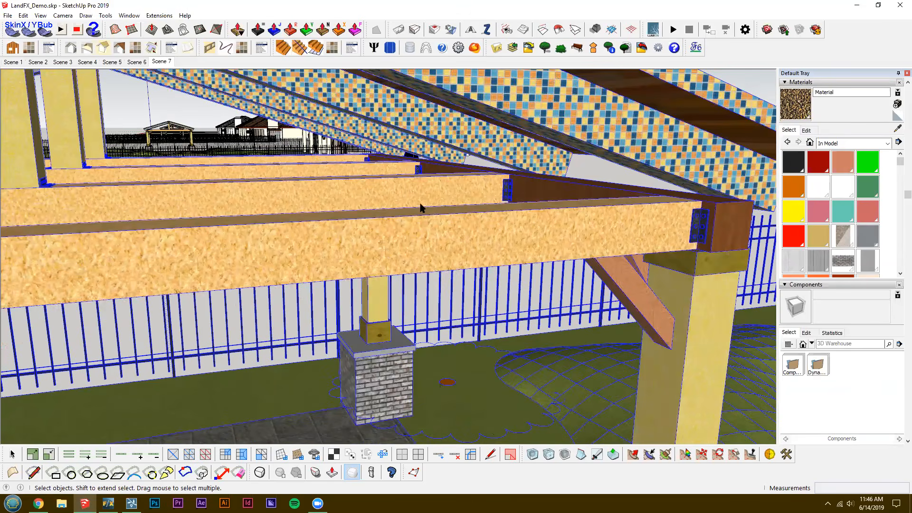
{"action": "middle_click_drag", "start_coordinate": [558, 259], "coordinate": [465, 271]}
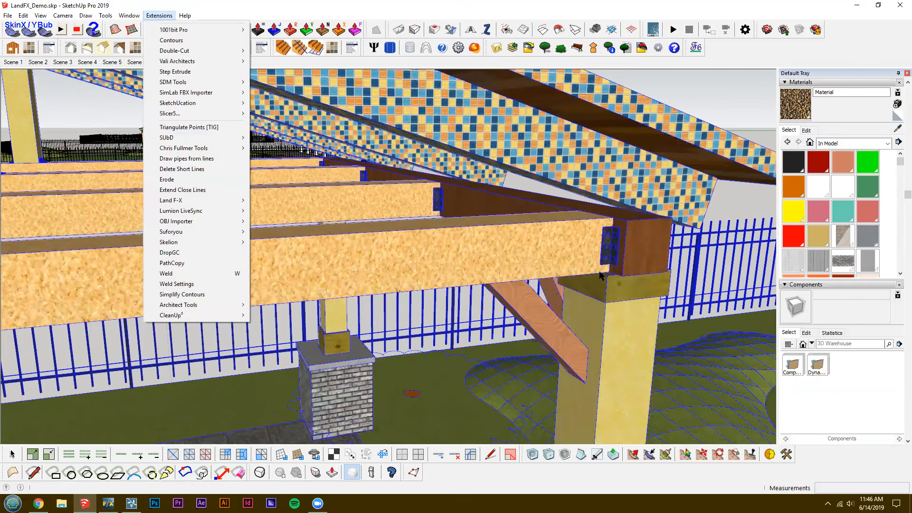
{"action": "left_click", "coordinate": [549, 223]}
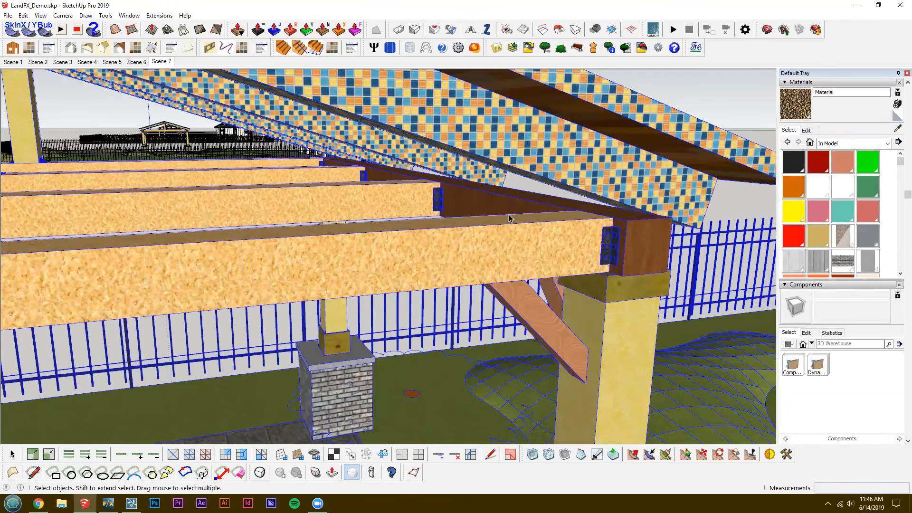
{"action": "key", "text": "o"}
{"action": "scroll", "coordinate": [199, 264], "scroll_direction": "up", "scroll_amount": 1}
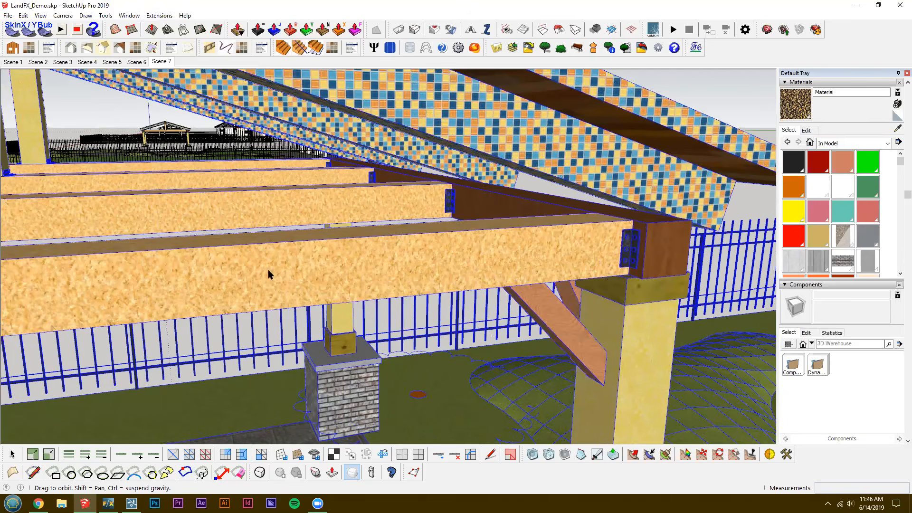
{"action": "middle_click_drag", "start_coordinate": [492, 335], "coordinate": [542, 335]}
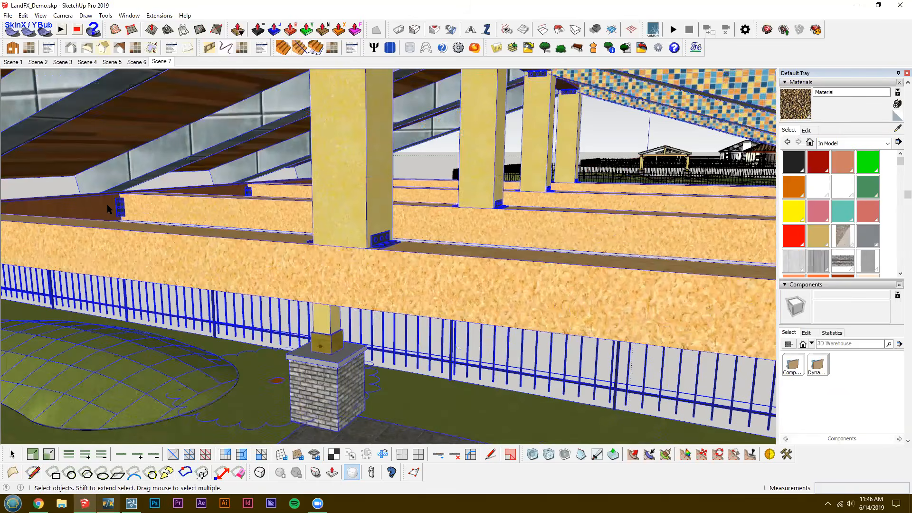
Switch to Lumion, apply the indoor red Plastic 001 material to the metal beam bracket and raise its Emissive setting to a strong glow.
{"action": "left_click", "coordinate": [132, 504]}
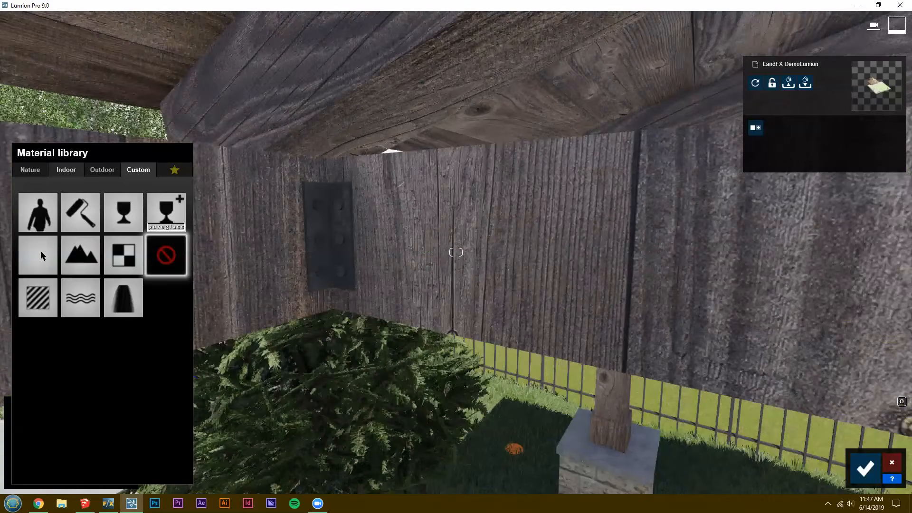
{"action": "left_click", "coordinate": [67, 169]}
{"action": "left_click", "coordinate": [35, 224]}
{"action": "left_click", "coordinate": [42, 252]}
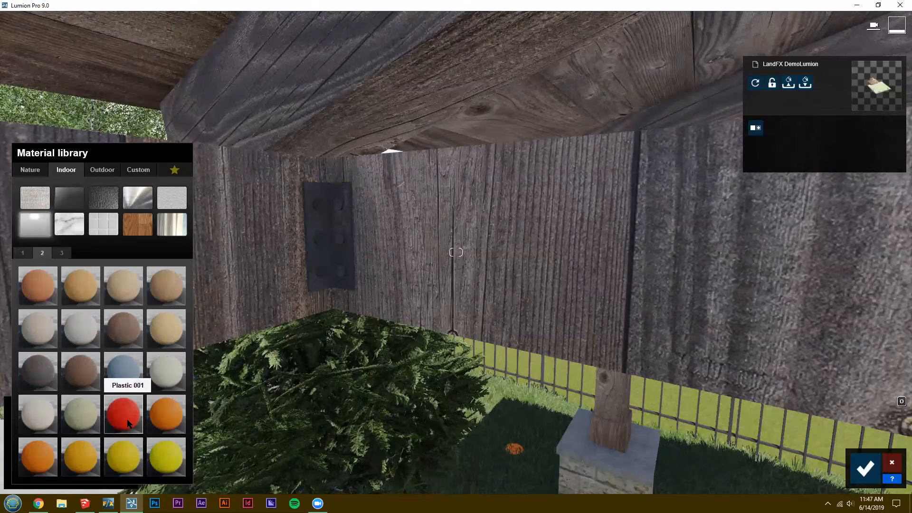
{"action": "left_click", "coordinate": [124, 411]}
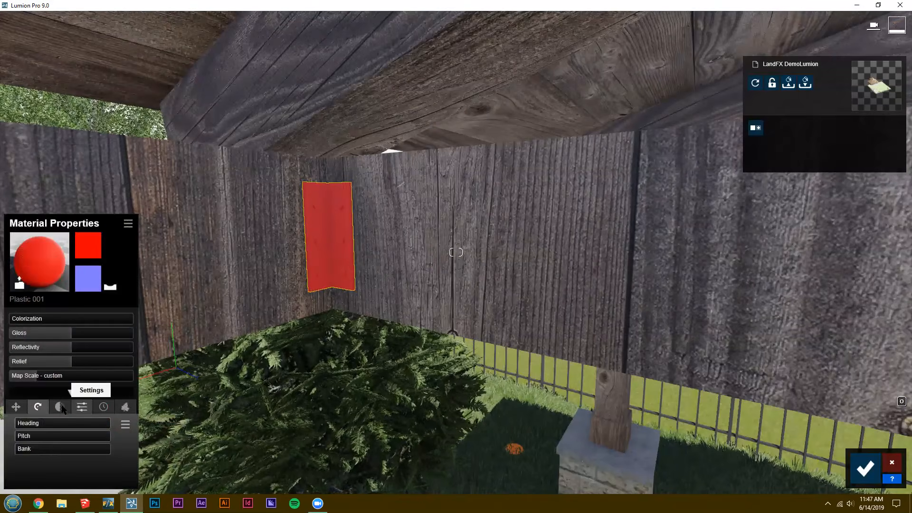
{"action": "left_click_drag", "start_coordinate": [30, 423], "coordinate": [74, 424]}
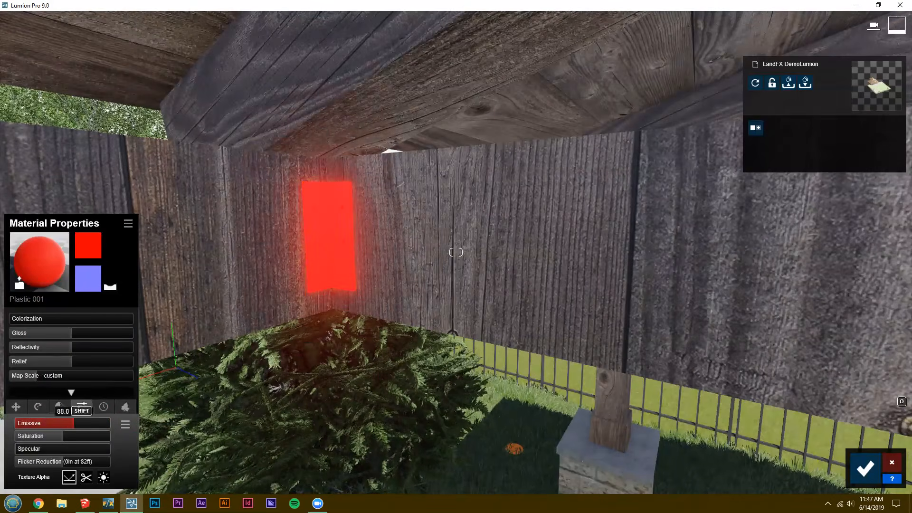
Colorize the pavilion's bracket material light green and reduce its Emissive setting to zero.
{"action": "key", "text": "s"}
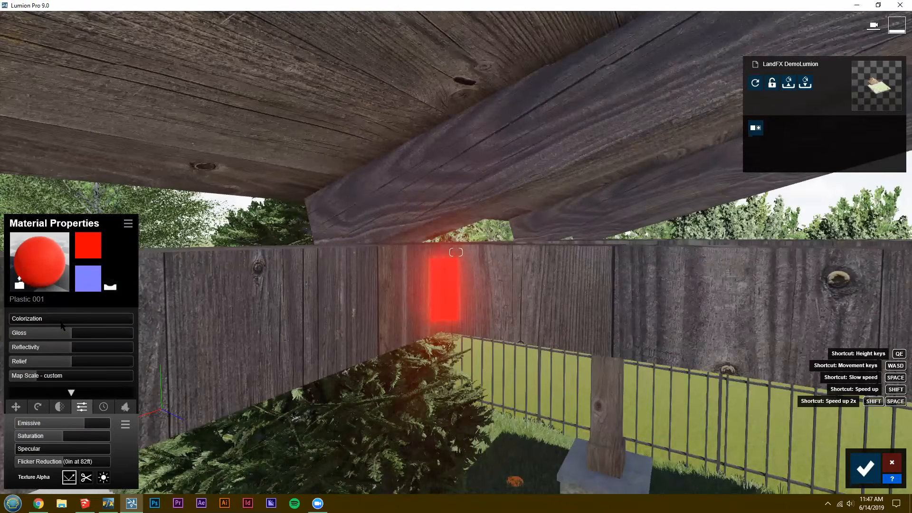
{"action": "left_click", "coordinate": [61, 326]}
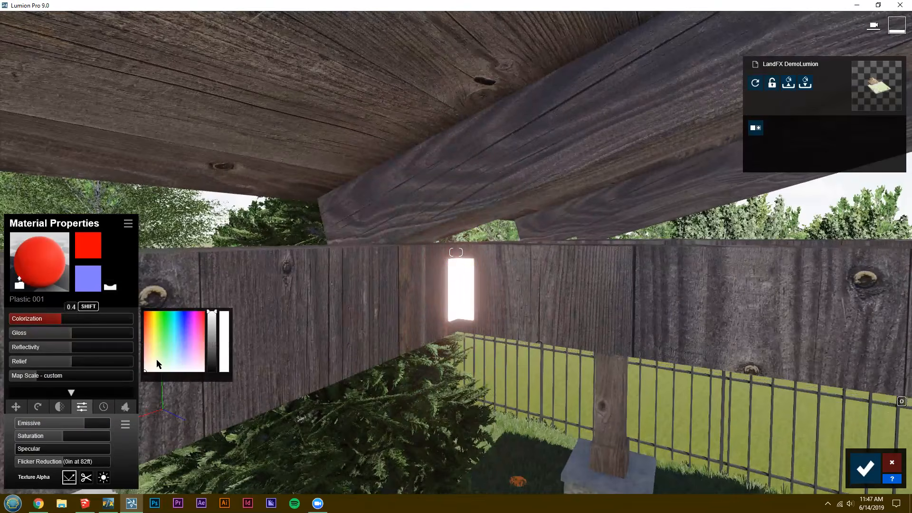
{"action": "left_click", "coordinate": [173, 331]}
{"action": "left_click", "coordinate": [162, 332]}
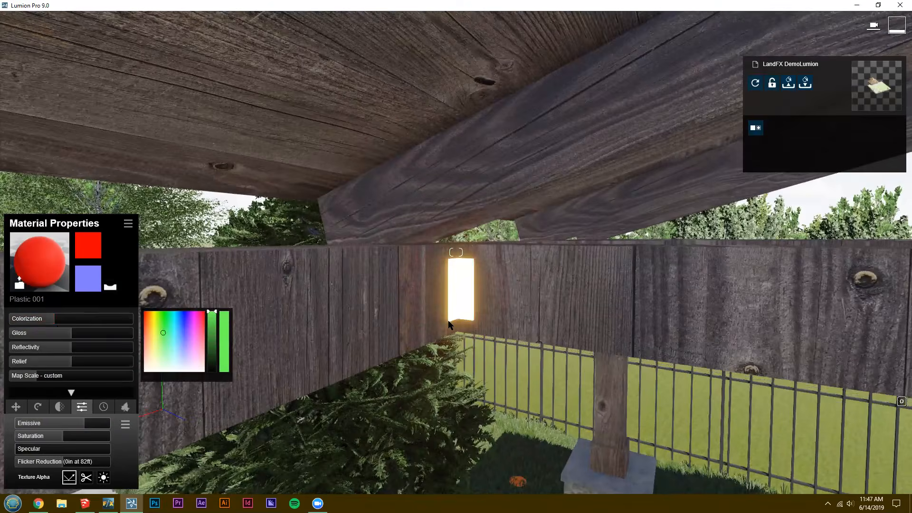
{"action": "right_click_drag", "start_coordinate": [448, 321], "coordinate": [372, 317]}
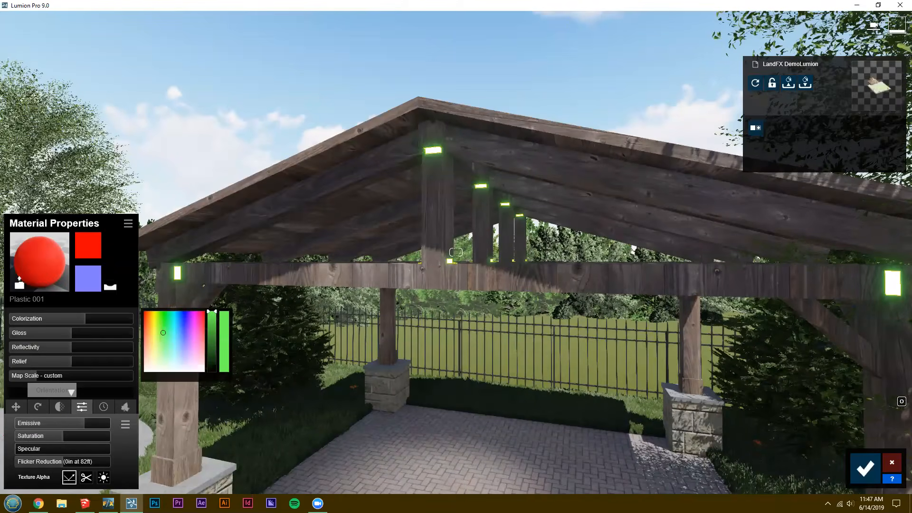
{"action": "left_click_drag", "start_coordinate": [84, 423], "coordinate": [16, 423]}
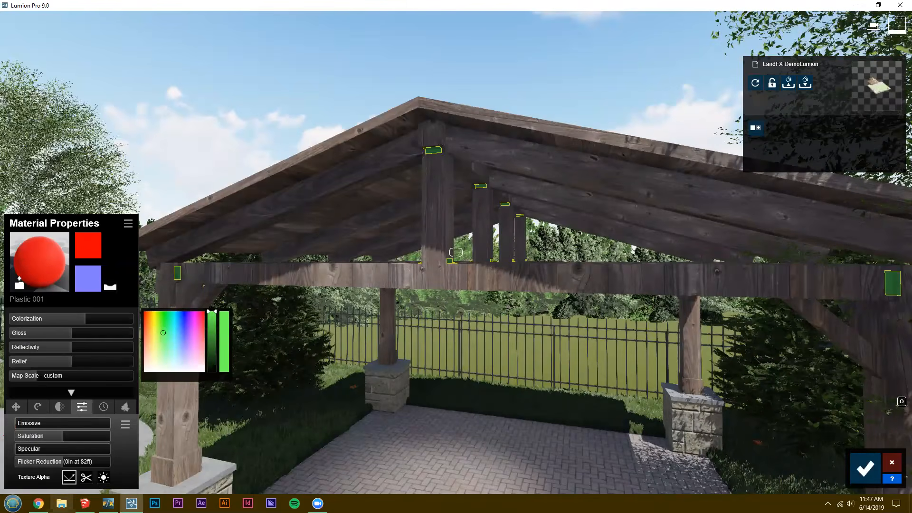
Move back from the pavilion and examine the path, house, trees and striped lawn across the backyard.
{"action": "key", "text": "s"}
{"action": "key", "text": "s"}
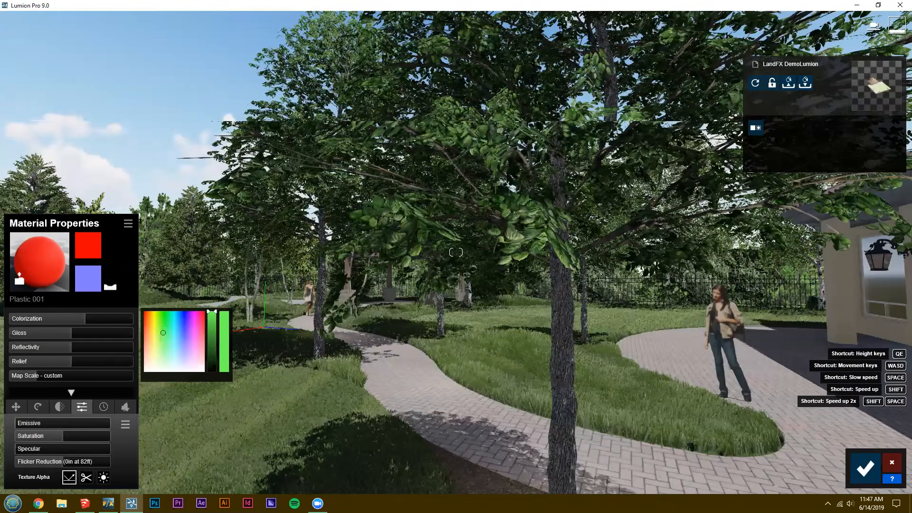
{"action": "key", "text": "w"}
{"action": "key", "text": "d"}
{"action": "key", "text": "w"}
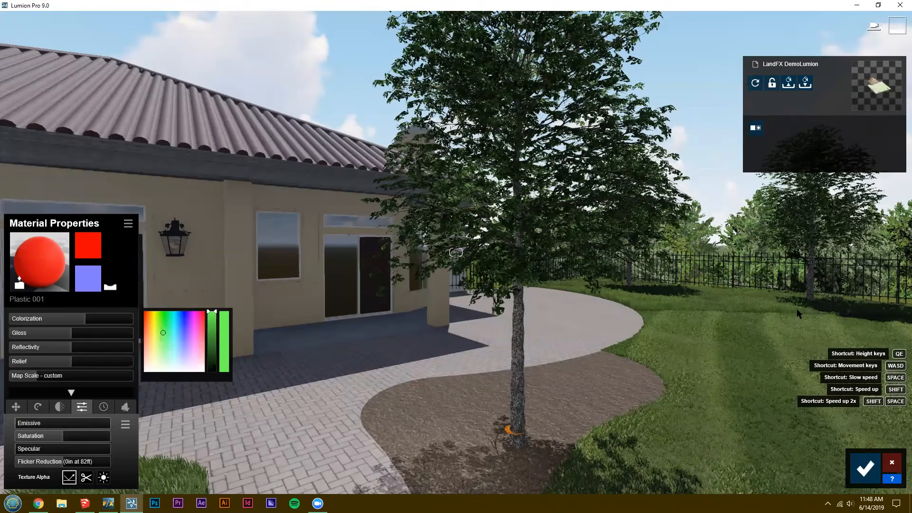
{"action": "key", "text": "a"}
{"action": "right_click_drag", "start_coordinate": [737, 319], "coordinate": [851, 312]}
{"action": "key", "text": "a"}
{"action": "right_click_drag", "start_coordinate": [730, 333], "coordinate": [802, 331]}
{"action": "key", "text": "w"}
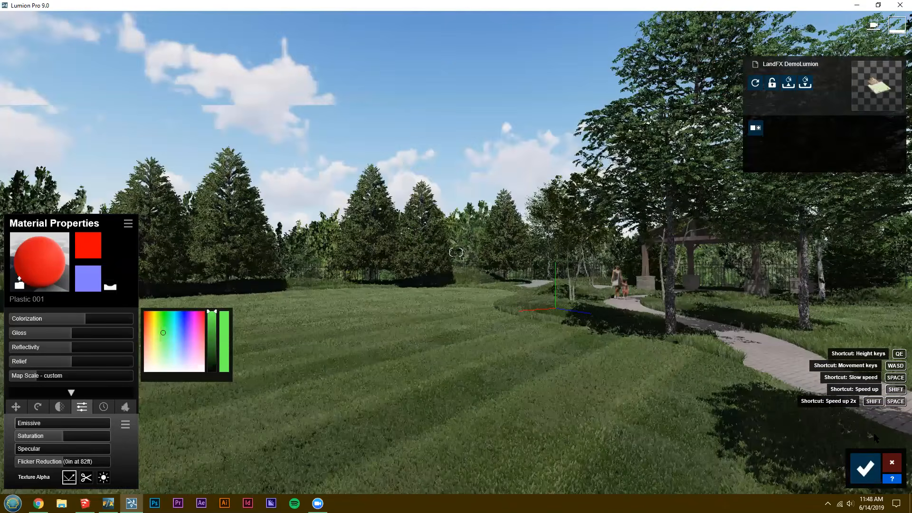
{"action": "key", "text": "q"}
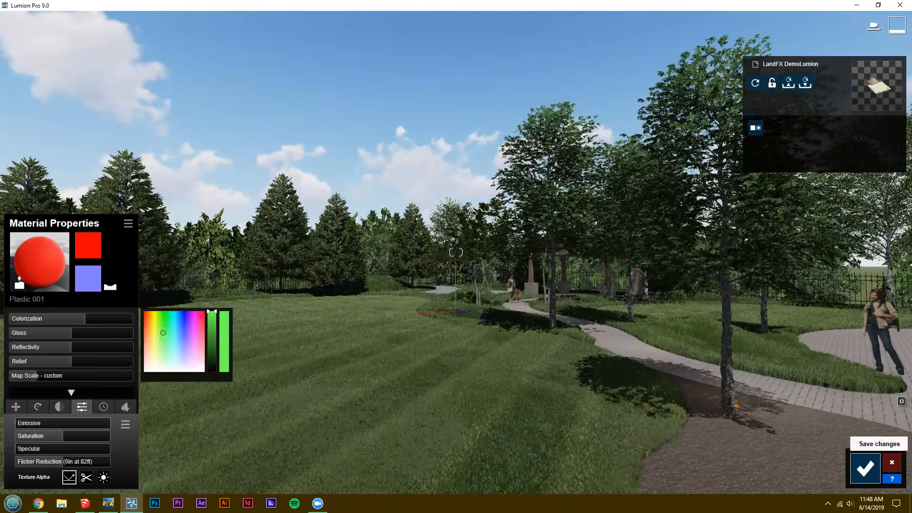
Show the Project folder of the Land FX Webinar in File Explorer and return to the Lumion scene.
{"action": "key", "text": "super+e"}
{"action": "left_click", "coordinate": [222, 282]}
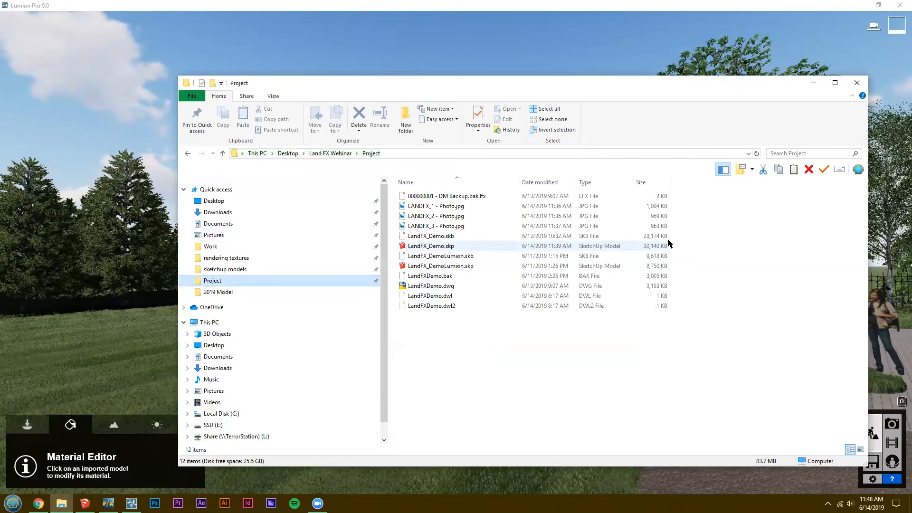
{"action": "left_click", "coordinate": [814, 84]}
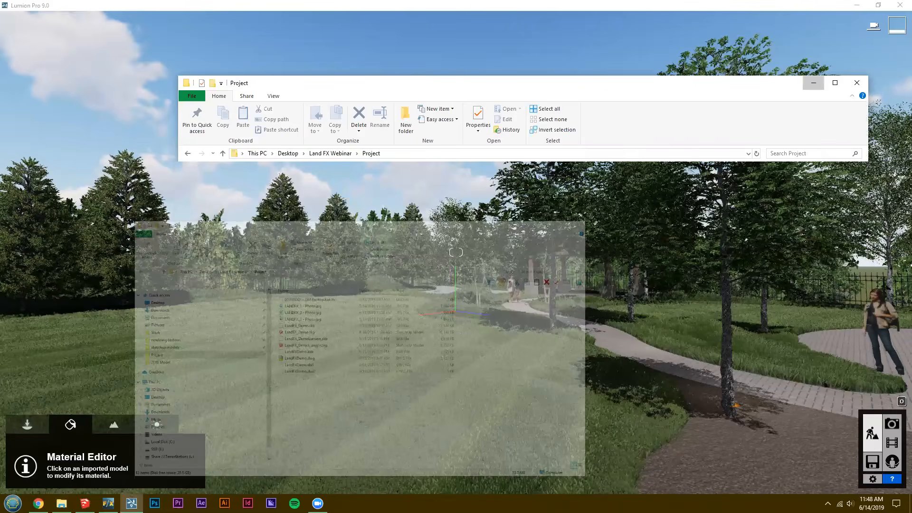
Walk along the paver path towards the pavilion and back, examining the grass and trees, and recall camera view 2.
{"action": "key", "text": "w"}
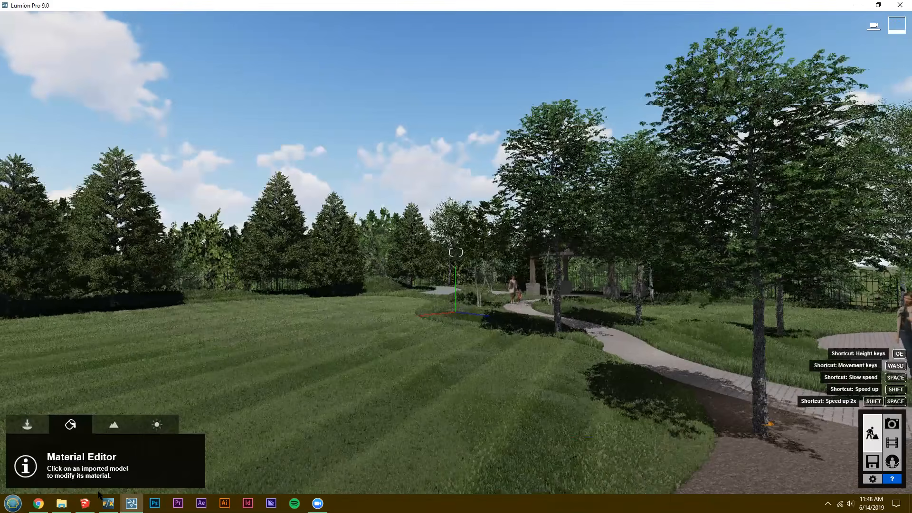
{"action": "key", "text": "w"}
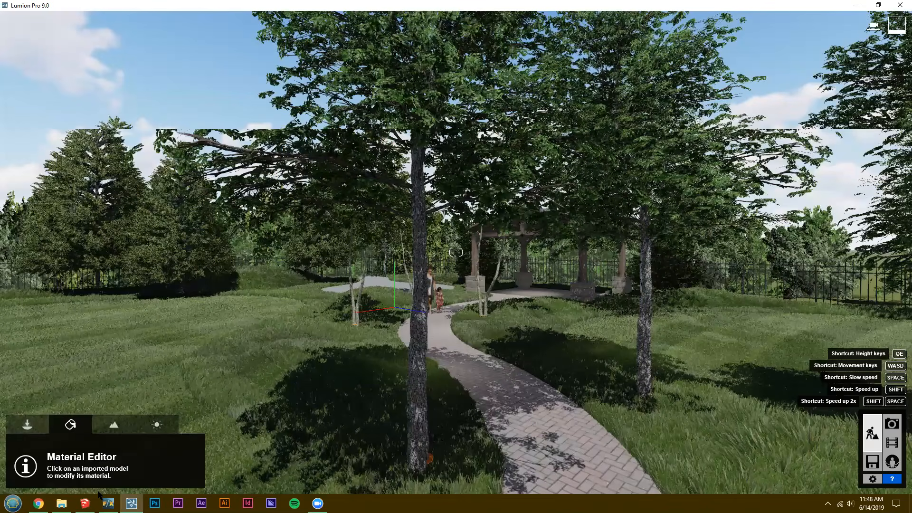
{"action": "key", "text": "w"}
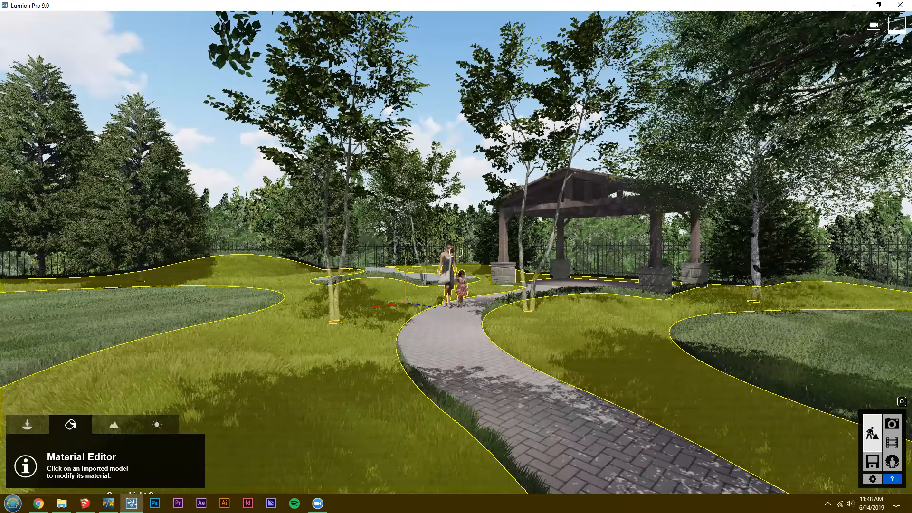
{"action": "right_click_drag", "start_coordinate": [457, 252], "coordinate": [456, 252]}
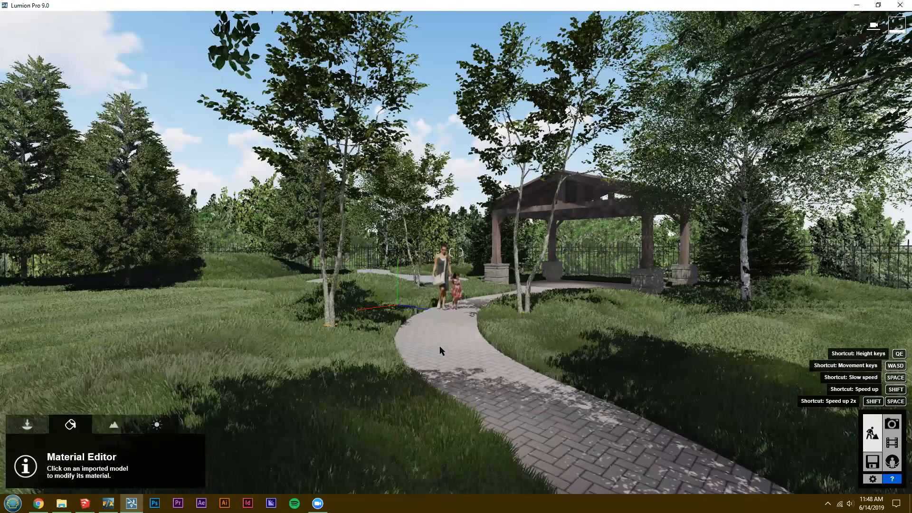
{"action": "key", "text": "s"}
{"action": "right_click_drag", "start_coordinate": [443, 348], "coordinate": [442, 348]}
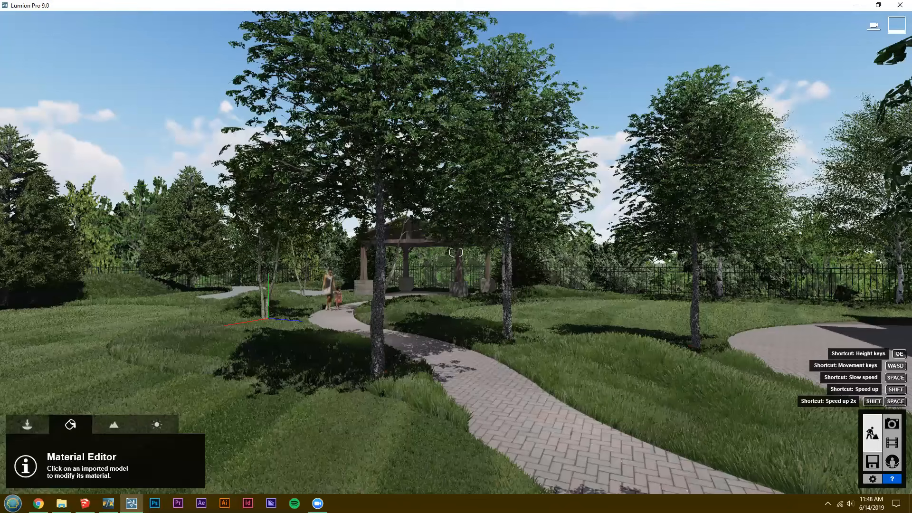
{"action": "key", "text": "w"}
{"action": "right_click_drag", "start_coordinate": [442, 349], "coordinate": [443, 349]}
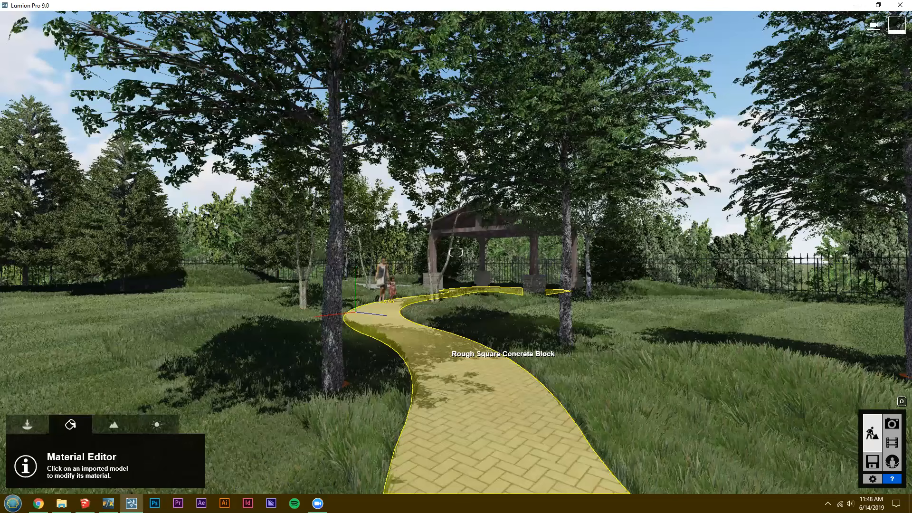
{"action": "key", "text": "s"}
{"action": "right_click_drag", "start_coordinate": [443, 348], "coordinate": [419, 334]}
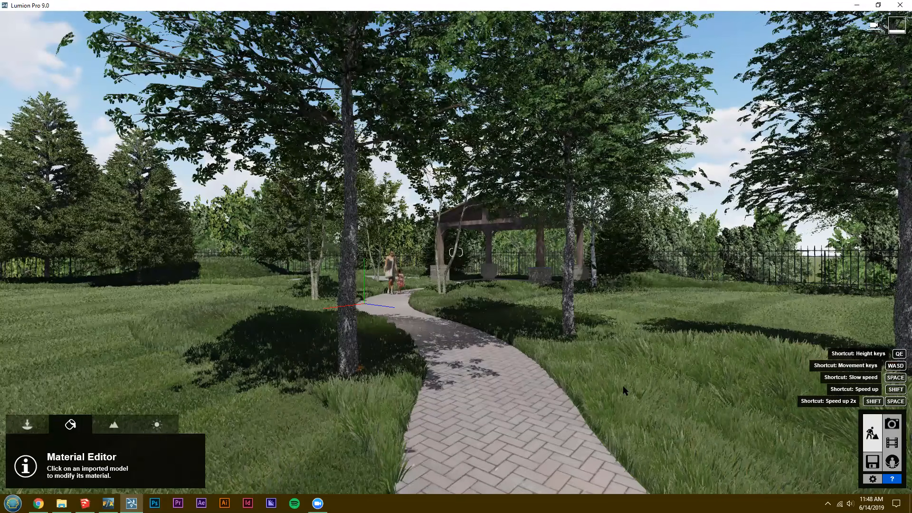
{"action": "key", "text": "shift+2"}
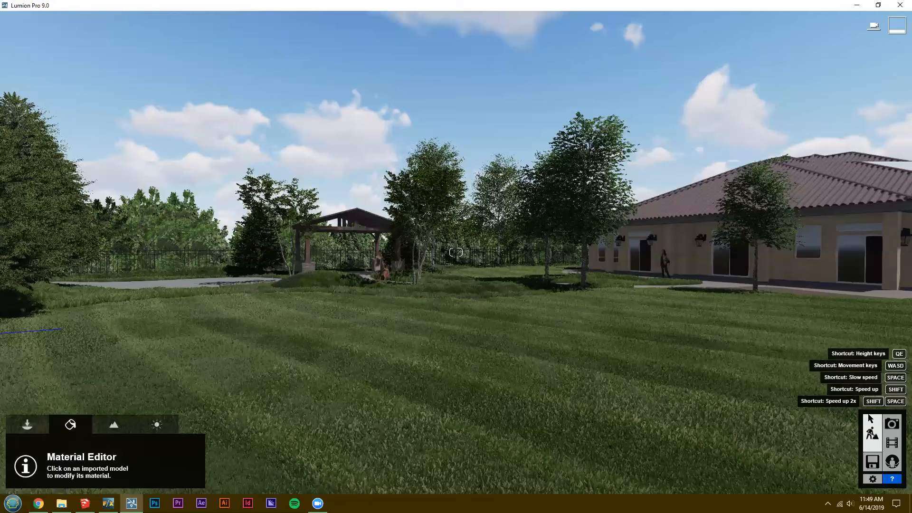
Review the fourth photo in Photo mode, look into its Hyperlight effect and restore the photo's camera.
{"action": "left_click", "coordinate": [892, 422]}
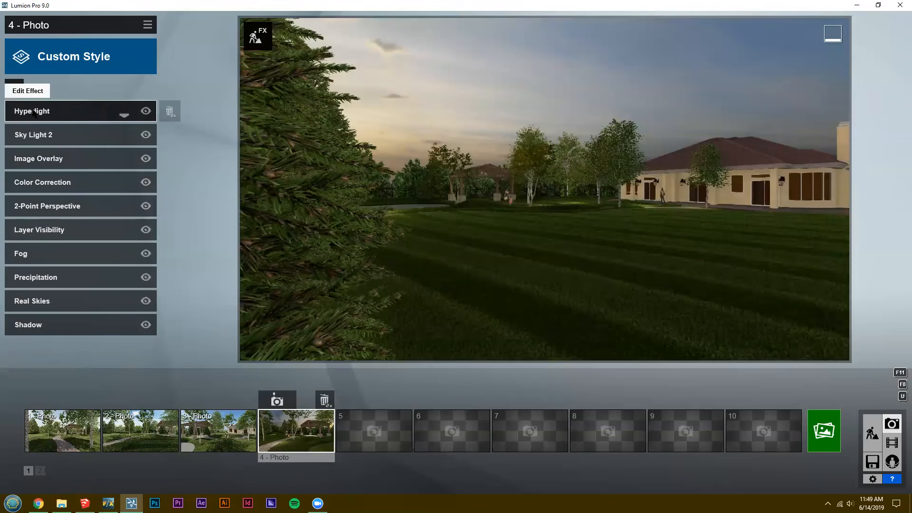
{"action": "left_click", "coordinate": [32, 112]}
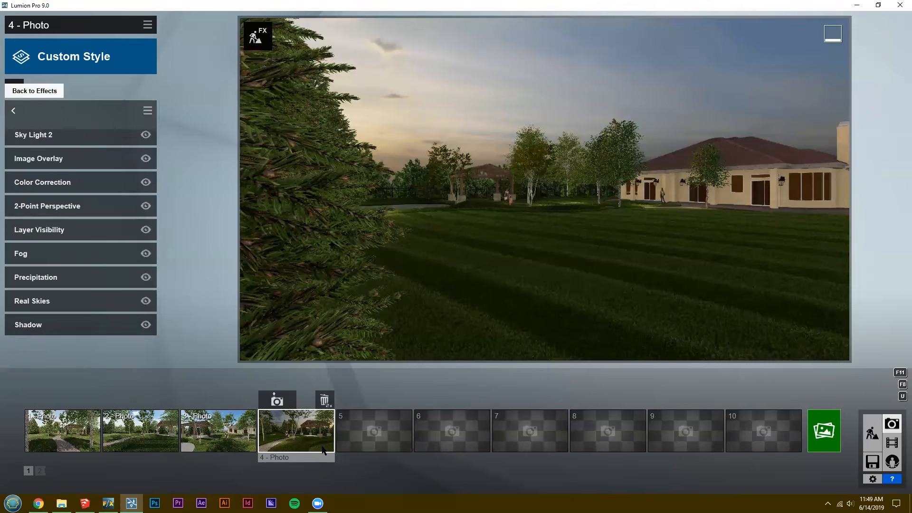
{"action": "key", "text": "w"}
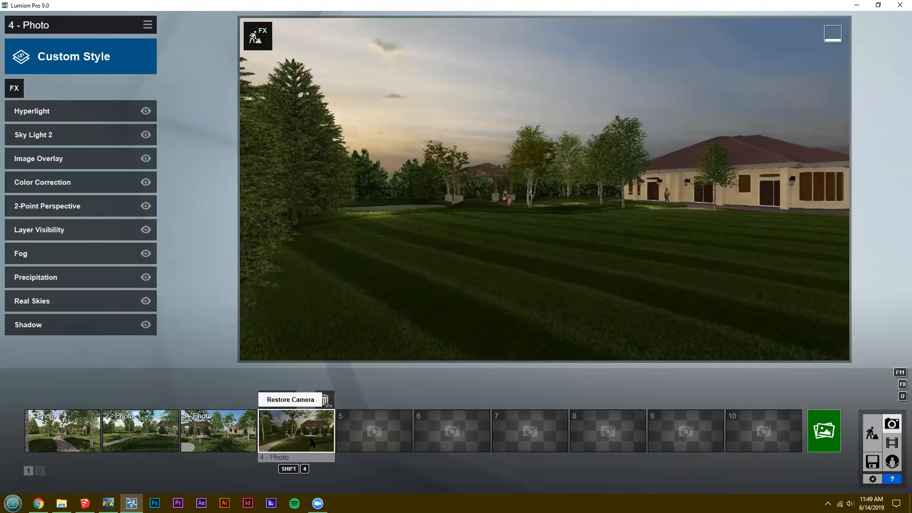
{"action": "left_click", "coordinate": [312, 442]}
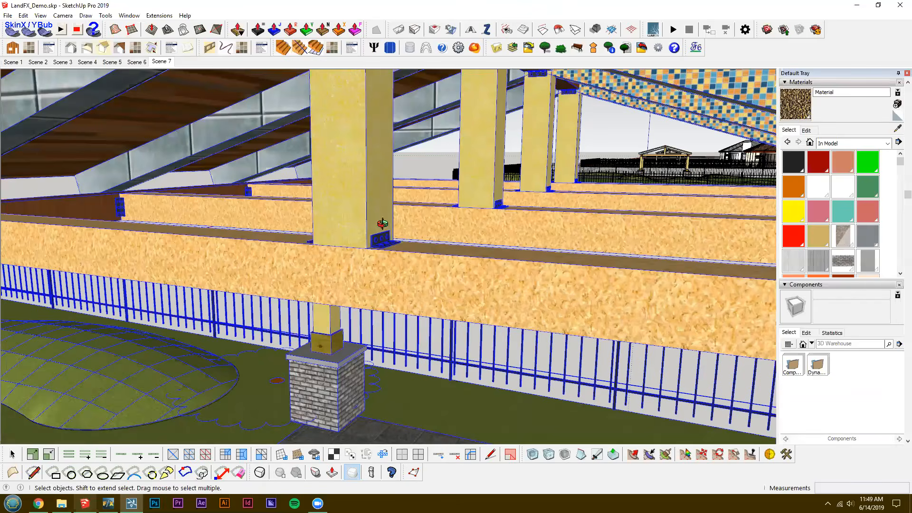
Switch to SketchUp and examine the textured yard model and the untextured copy beside it.
{"action": "mouse_move", "coordinate": [350, 172]}
{"action": "middle_mouse_down"}
{"action": "mouse_move", "coordinate": [266, 257]}
{"action": "mouse_move", "coordinate": [260, 315]}
{"action": "mouse_move", "coordinate": [387, 319]}
{"action": "middle_mouse_up"}
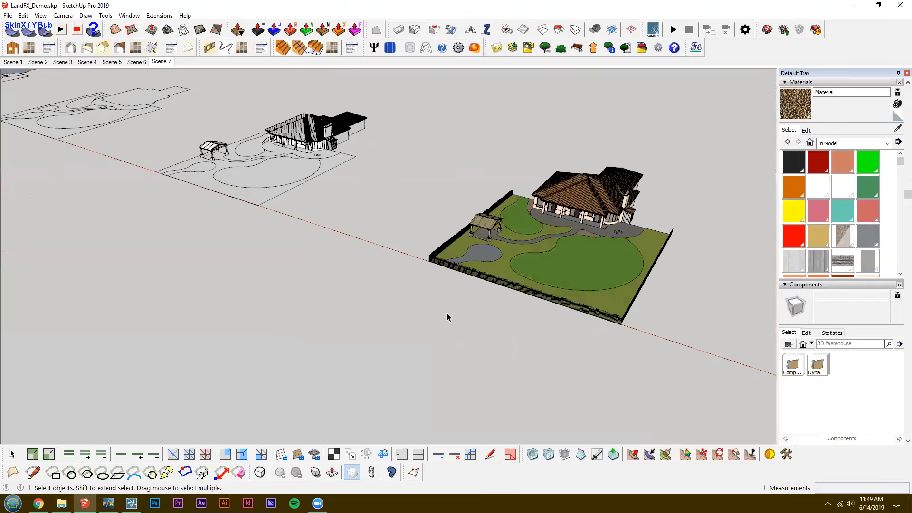
{"action": "scroll", "coordinate": [448, 316], "scroll_direction": "up", "scroll_amount": 2}
{"action": "mouse_move", "coordinate": [458, 338]}
{"action": "middle_mouse_down"}
{"action": "mouse_move", "coordinate": [450, 334]}
{"action": "mouse_move", "coordinate": [487, 314]}
{"action": "middle_mouse_up"}
{"action": "scroll", "coordinate": [449, 334], "scroll_direction": "up", "scroll_amount": 2}
{"action": "mouse_move", "coordinate": [415, 301]}
{"action": "middle_mouse_down"}
{"action": "mouse_move", "coordinate": [393, 272]}
{"action": "mouse_move", "coordinate": [414, 285]}
{"action": "middle_mouse_up"}
{"action": "scroll", "coordinate": [391, 239], "scroll_direction": "up", "scroll_amount": 2}
{"action": "scroll", "coordinate": [416, 228], "scroll_direction": "up", "scroll_amount": 3}
{"action": "mouse_move", "coordinate": [416, 228]}
{"action": "middle_mouse_down"}
{"action": "mouse_move", "coordinate": [360, 214]}
{"action": "mouse_move", "coordinate": [343, 153]}
{"action": "mouse_move", "coordinate": [153, 2]}
{"action": "middle_mouse_up"}
{"action": "scroll", "coordinate": [183, 47], "scroll_direction": "down", "scroll_amount": 3}
{"action": "middle_click_drag", "start_coordinate": [184, 46], "coordinate": [206, 49]}
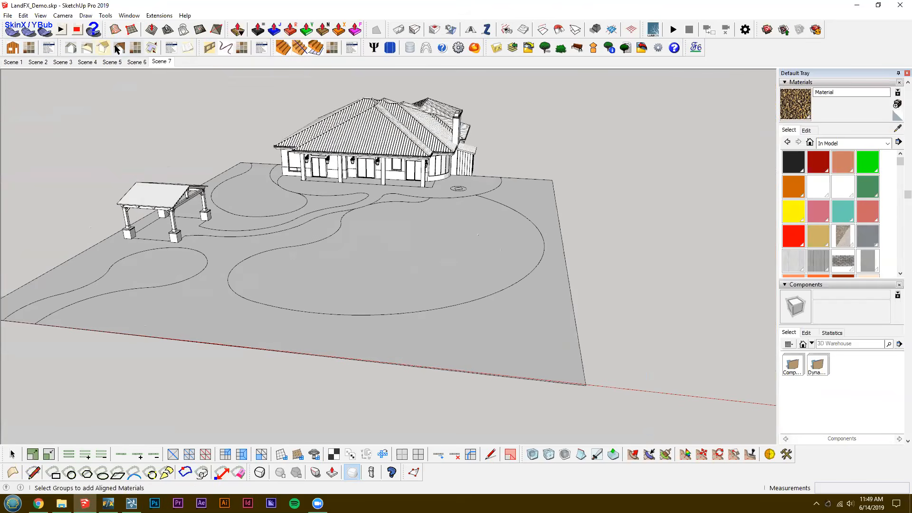
Examine the untextured model's house up close, including its tiled roof, posts and doors.
{"action": "scroll", "coordinate": [393, 291], "scroll_direction": "up", "scroll_amount": 1}
{"action": "middle_click_drag", "start_coordinate": [394, 291], "coordinate": [422, 286]}
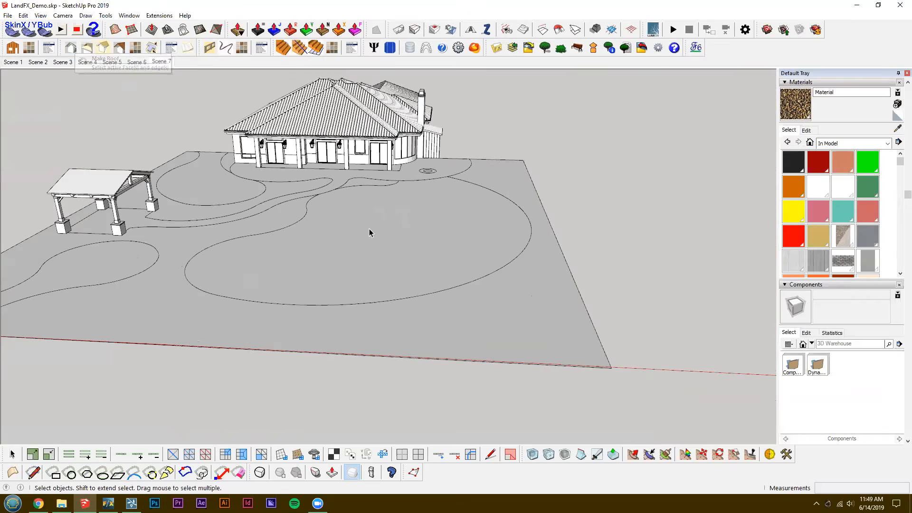
{"action": "scroll", "coordinate": [293, 146], "scroll_direction": "up", "scroll_amount": 2}
{"action": "middle_click_drag", "start_coordinate": [400, 160], "coordinate": [352, 203]}
{"action": "scroll", "coordinate": [353, 207], "scroll_direction": "up", "scroll_amount": 3}
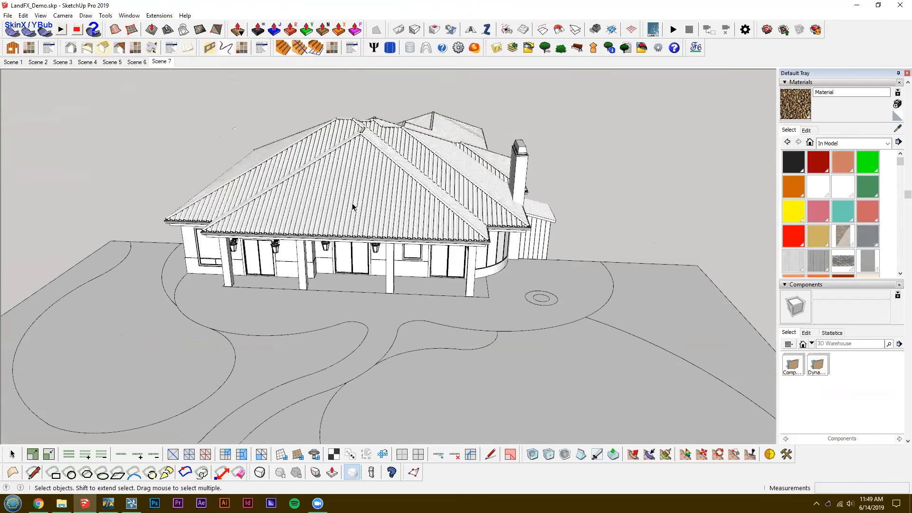
{"action": "scroll", "coordinate": [353, 206], "scroll_direction": "up", "scroll_amount": 1}
{"action": "middle_click_drag", "start_coordinate": [353, 207], "coordinate": [299, 252], "text": "shift"}
{"action": "left_click", "coordinate": [355, 166]}
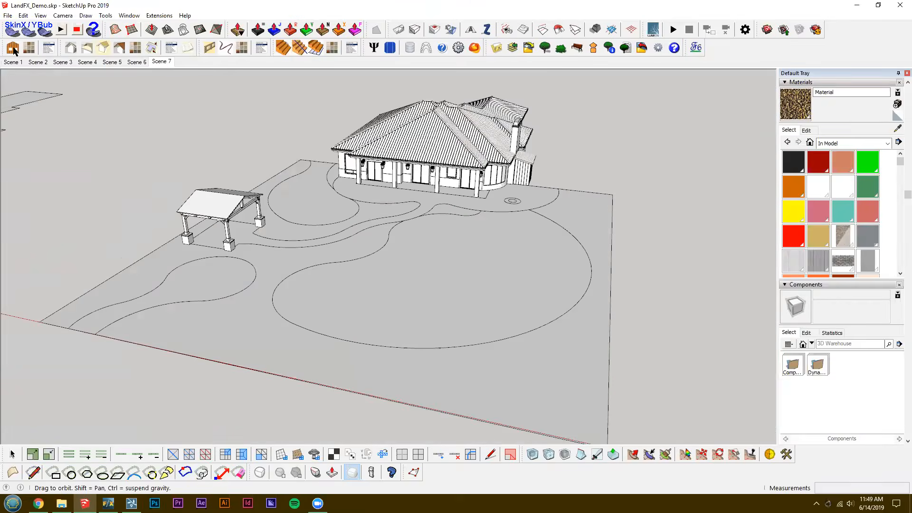
Examine the untextured yard from the front and the flat site plan with the house, pavilion, path and lawn outlines.
{"action": "scroll", "coordinate": [498, 202], "scroll_direction": "up", "scroll_amount": 3}
{"action": "middle_click_drag", "start_coordinate": [335, 201], "coordinate": [394, 257]}
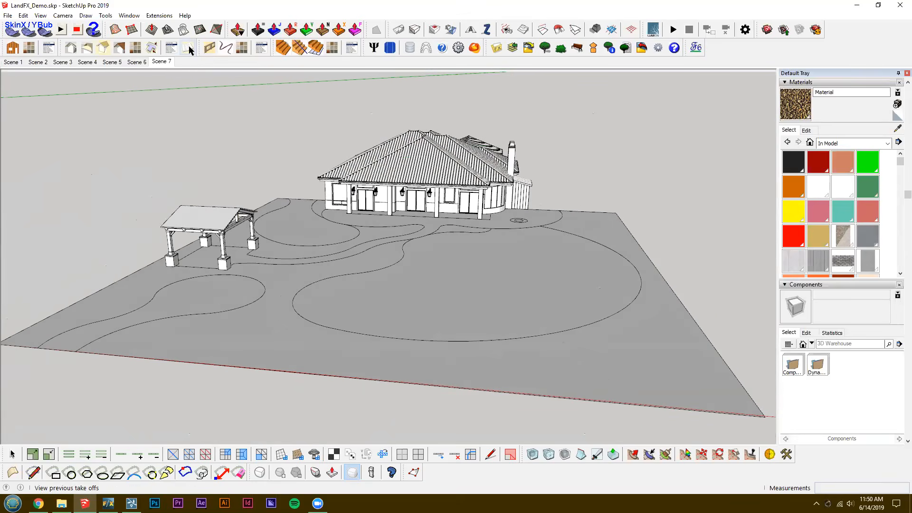
{"action": "middle_click_drag", "start_coordinate": [535, 320], "coordinate": [418, 359]}
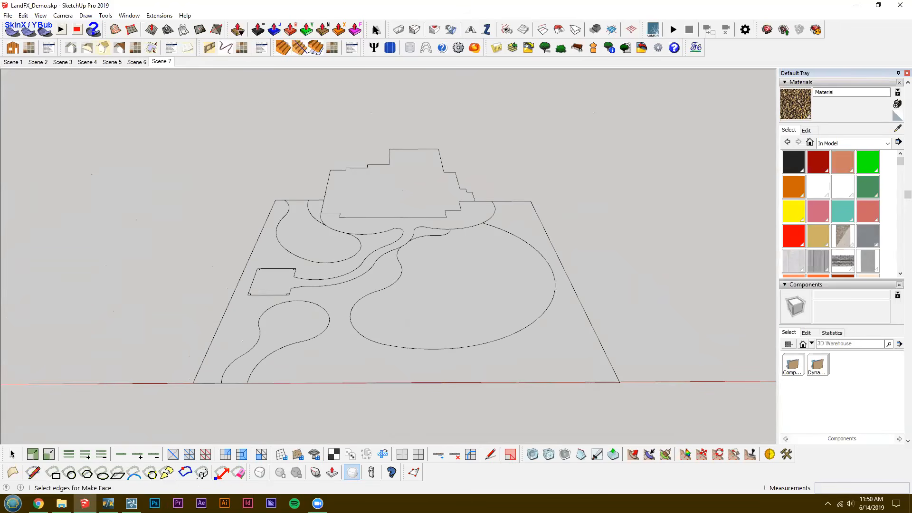
{"action": "middle_click_drag", "start_coordinate": [466, 340], "coordinate": [417, 219]}
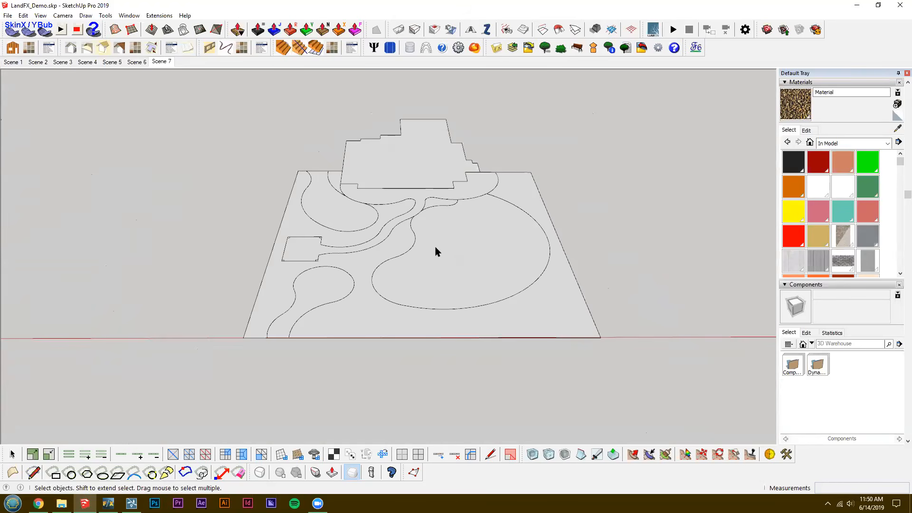
Open the flat site plan group for editing and select its front and side boundary edges.
{"action": "middle_click_drag", "start_coordinate": [395, 285], "coordinate": [540, 306]}
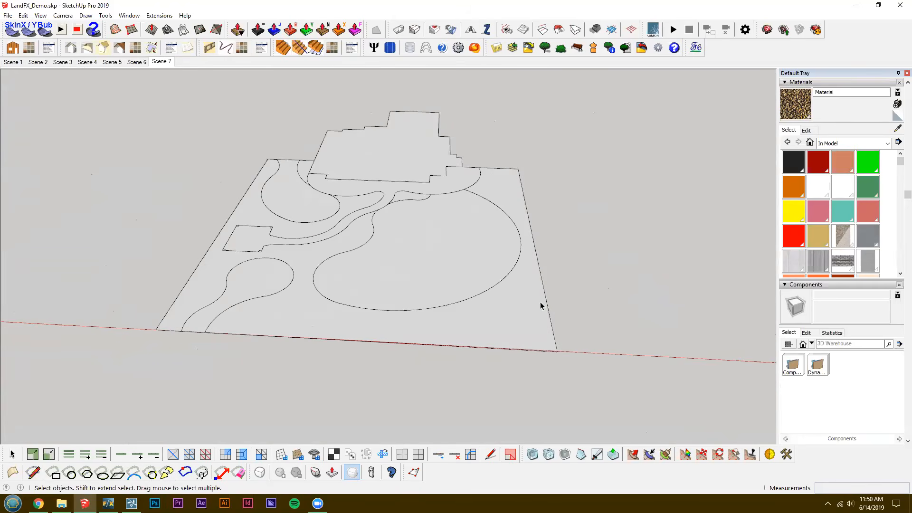
{"action": "triple_click", "coordinate": [545, 298]}
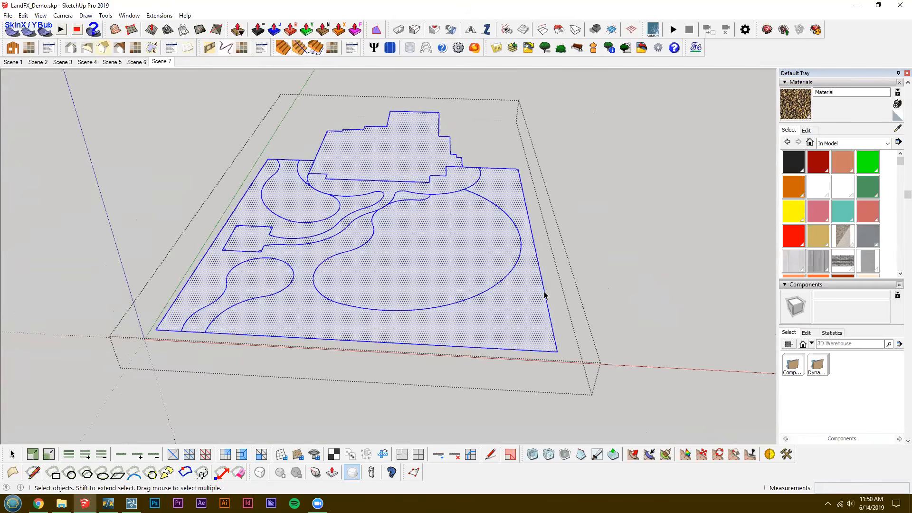
{"action": "left_click", "coordinate": [552, 354]}
{"action": "left_click", "coordinate": [552, 354]}
{"action": "left_click", "coordinate": [552, 355]}
{"action": "left_click", "coordinate": [552, 353]}
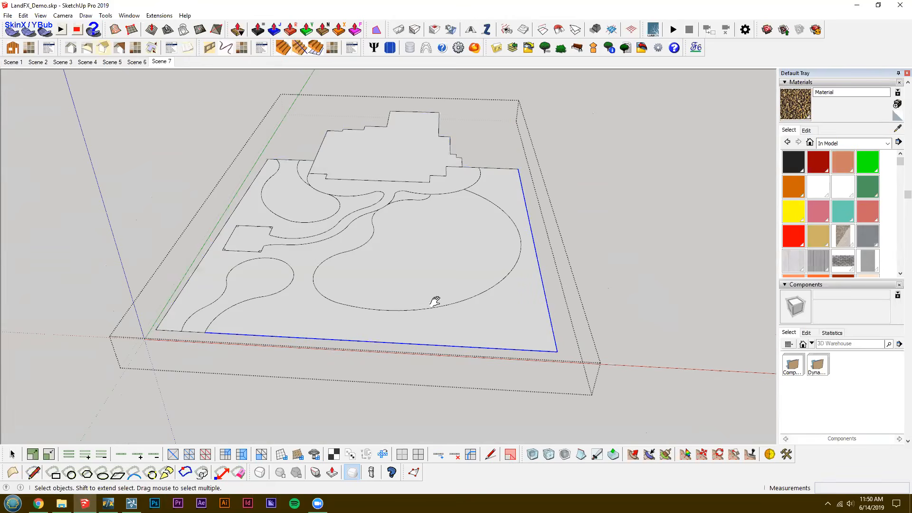
Select segments along the front of the large lawn's curved outline and clear the selection.
{"action": "scroll", "coordinate": [340, 312], "scroll_direction": "up", "scroll_amount": 2}
{"action": "scroll", "coordinate": [387, 315], "scroll_direction": "up", "scroll_amount": 5}
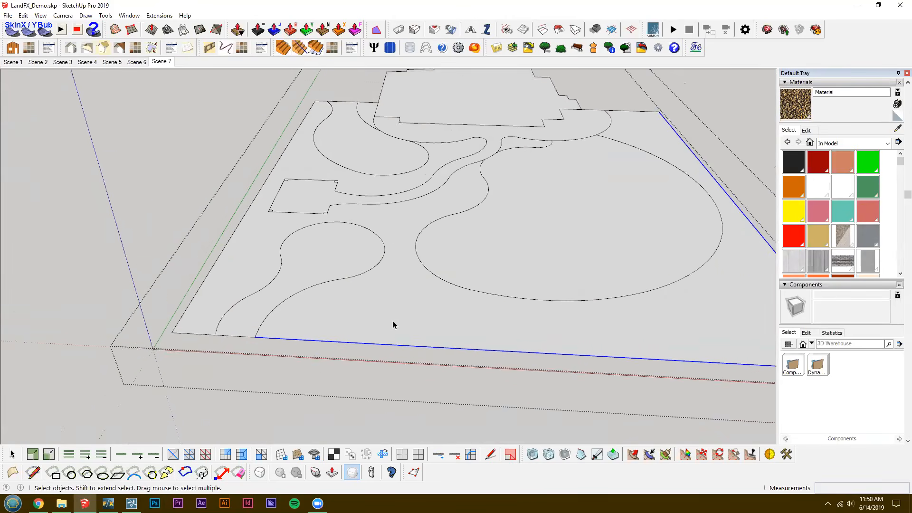
{"action": "scroll", "coordinate": [392, 325], "scroll_direction": "down", "scroll_amount": 3}
{"action": "scroll", "coordinate": [379, 320], "scroll_direction": "up", "scroll_amount": 8}
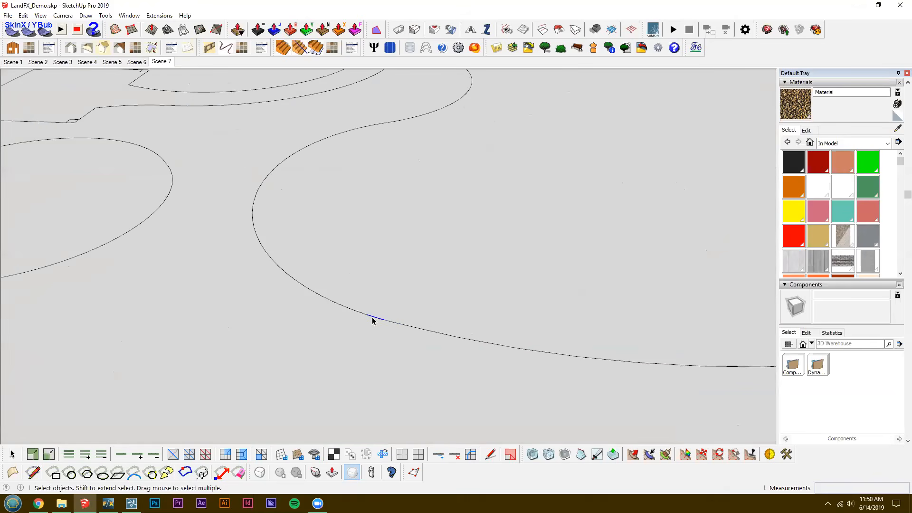
{"action": "scroll", "coordinate": [397, 324], "scroll_direction": "down", "scroll_amount": 2}
{"action": "left_click_drag", "start_coordinate": [243, 237], "coordinate": [667, 410]}
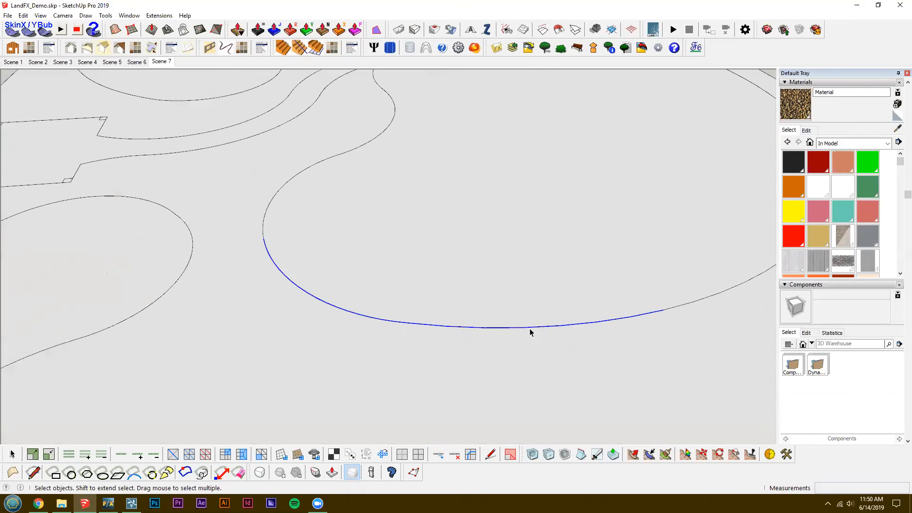
{"action": "key", "text": "ctrl+t"}
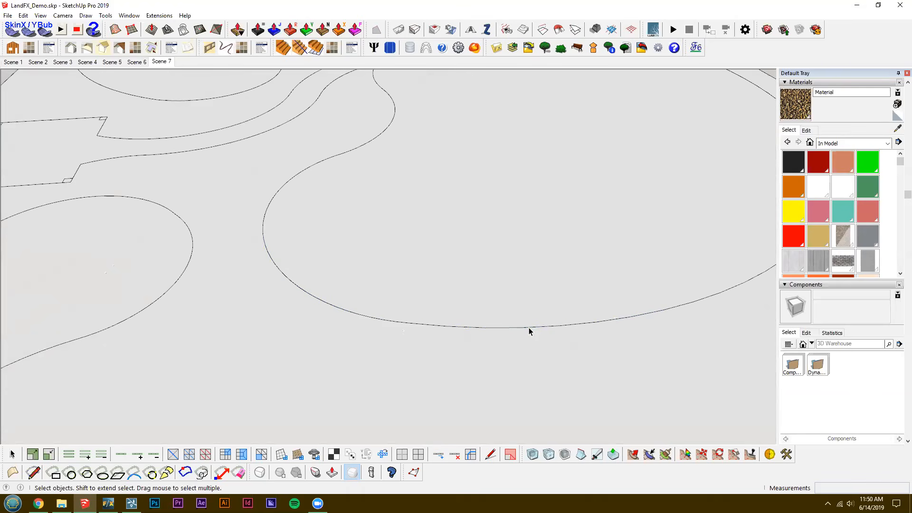
Select a single curve of the large lawn's outline to check its extent, and leave the site plan group.
{"action": "middle_click_drag", "start_coordinate": [529, 327], "coordinate": [467, 328]}
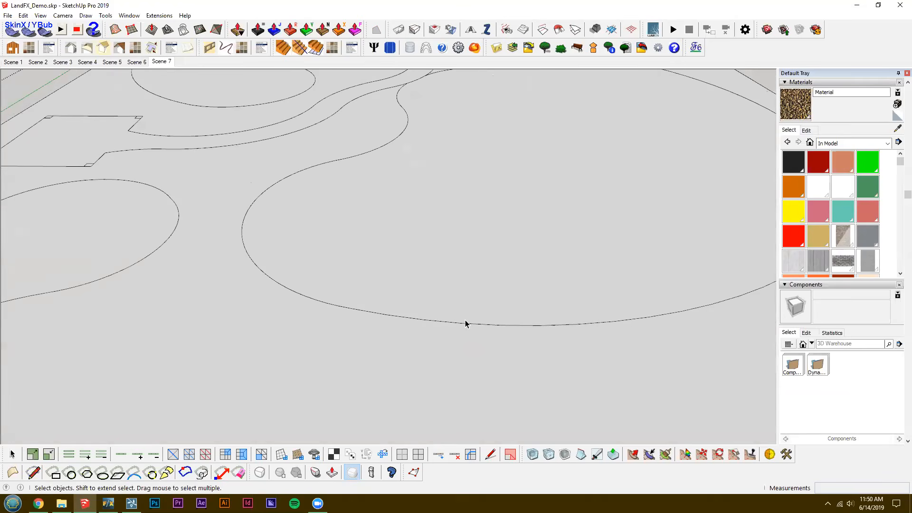
{"action": "left_click", "coordinate": [465, 323]}
{"action": "middle_click_drag", "start_coordinate": [466, 326], "coordinate": [684, 316]}
{"action": "middle_click_drag", "start_coordinate": [494, 338], "coordinate": [485, 342]}
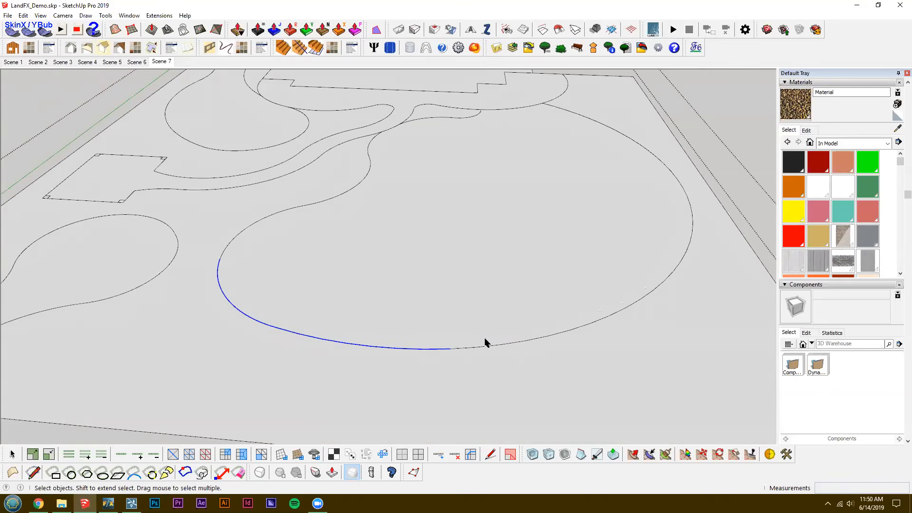
{"action": "middle_click_drag", "start_coordinate": [414, 328], "coordinate": [190, 309]}
{"action": "scroll", "coordinate": [563, 293], "scroll_direction": "down", "scroll_amount": 1}
{"action": "left_click", "coordinate": [564, 293]}
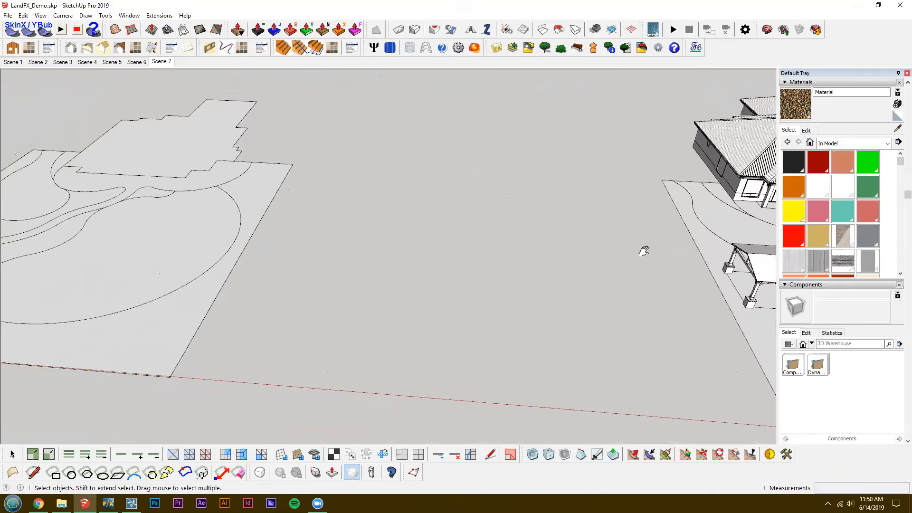
Examine the untextured and textured yard models, ending on the finished yard with its pavilion, fence and planting mounds.
{"action": "middle_click_drag", "start_coordinate": [646, 250], "coordinate": [266, 262], "text": "shift"}
{"action": "scroll", "coordinate": [570, 289], "scroll_direction": "down", "scroll_amount": 3}
{"action": "middle_click_drag", "start_coordinate": [570, 289], "coordinate": [68, 257], "text": "shift"}
{"action": "left_click_drag", "start_coordinate": [69, 257], "coordinate": [14, 252], "text": "shift"}
{"action": "middle_click_drag", "start_coordinate": [722, 309], "coordinate": [517, 307], "text": "shift"}
{"action": "scroll", "coordinate": [539, 291], "scroll_direction": "up", "scroll_amount": 2}
{"action": "scroll", "coordinate": [522, 306], "scroll_direction": "up", "scroll_amount": 3}
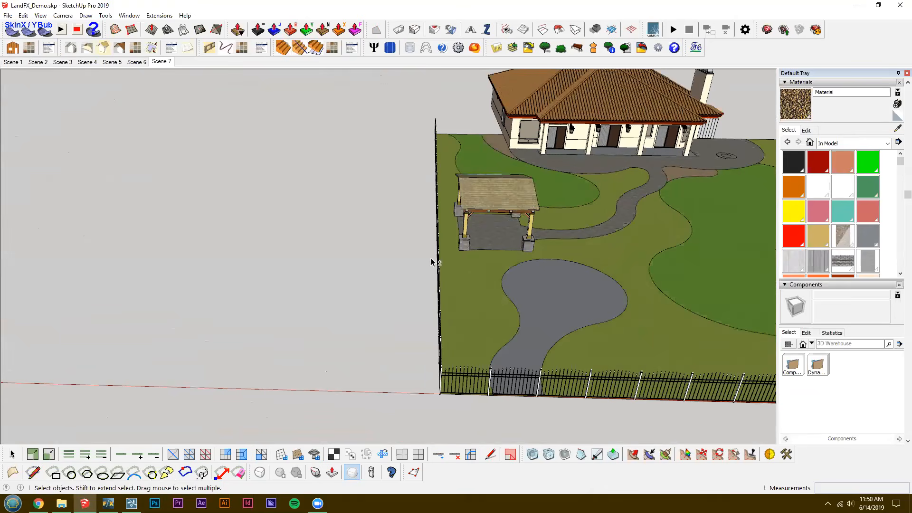
{"action": "middle_click_drag", "start_coordinate": [432, 260], "coordinate": [393, 281]}
{"action": "scroll", "coordinate": [609, 313], "scroll_direction": "down", "scroll_amount": 3}
{"action": "middle_click_drag", "start_coordinate": [609, 313], "coordinate": [438, 296]}
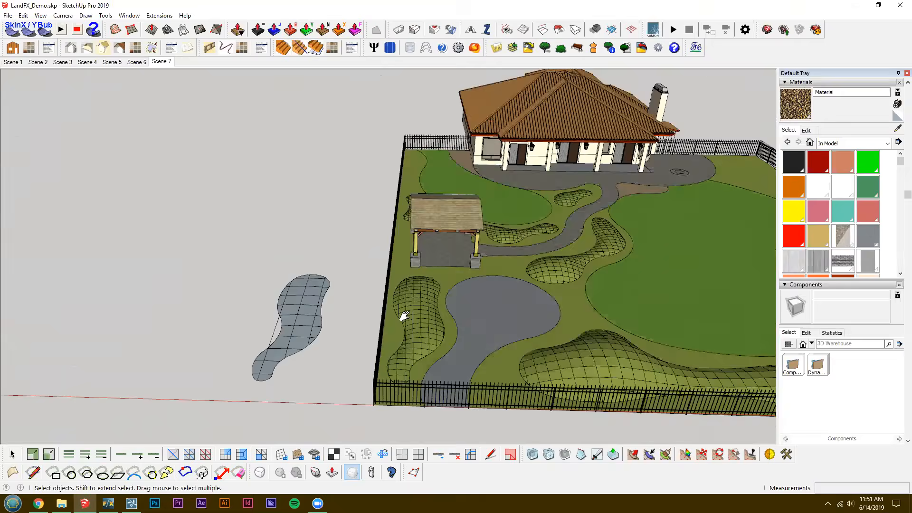
{"action": "scroll", "coordinate": [327, 313], "scroll_direction": "up", "scroll_amount": 5}
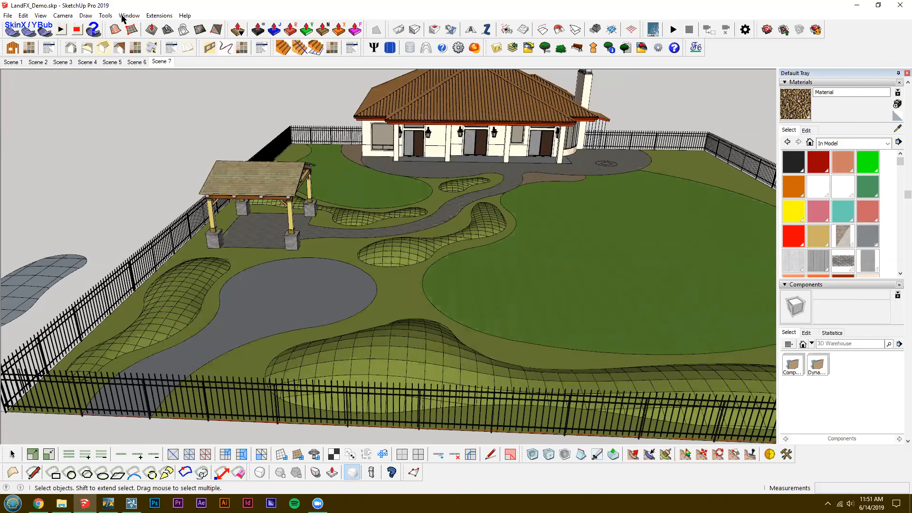
Review the installed extensions and the commands offered by CleanUp³.
{"action": "left_click", "coordinate": [159, 15]}
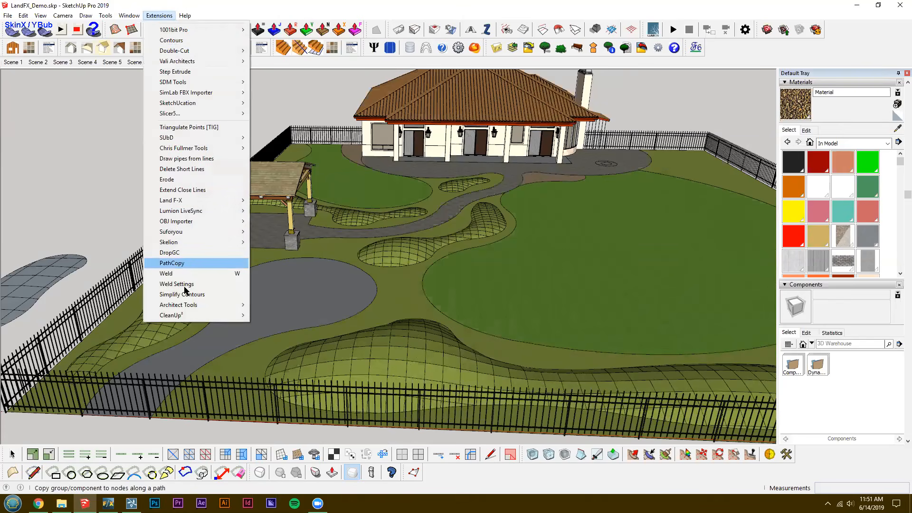
{"action": "mouse_move", "coordinate": [243, 315]}
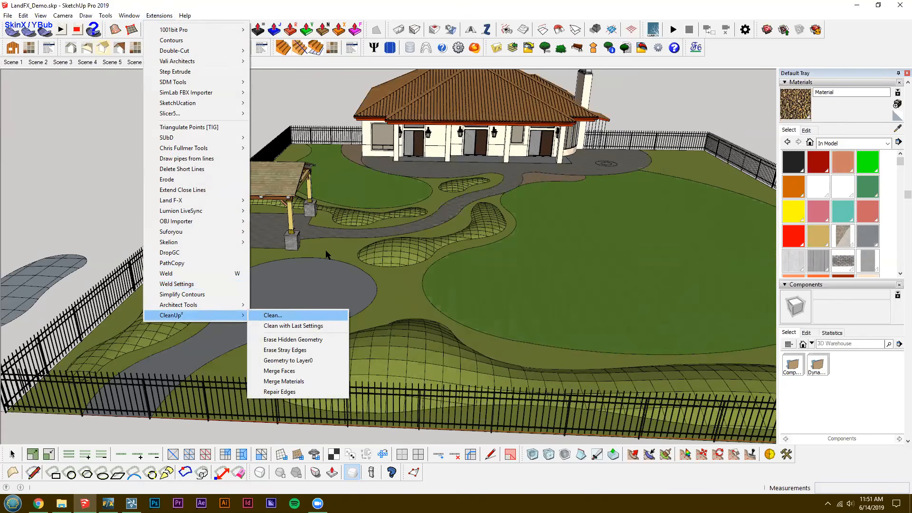
{"action": "key", "text": "Return"}
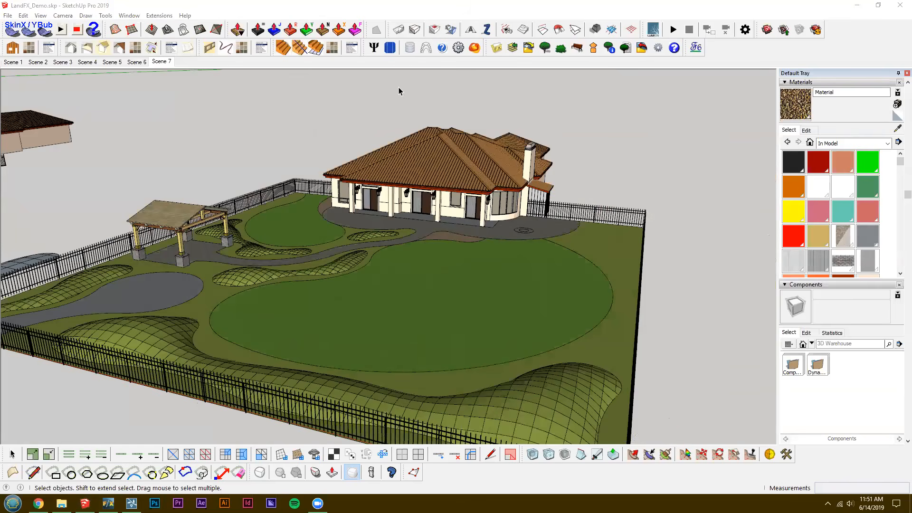
{"action": "middle_click_drag", "start_coordinate": [404, 221], "coordinate": [403, 223]}
{"action": "middle_click_drag", "start_coordinate": [411, 238], "coordinate": [411, 235]}
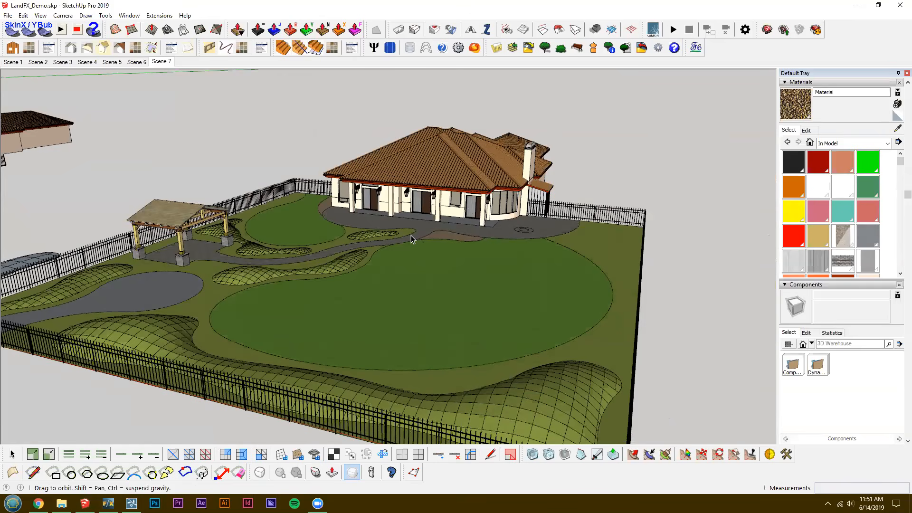
{"action": "scroll", "coordinate": [412, 235], "scroll_direction": "up", "scroll_amount": 2}
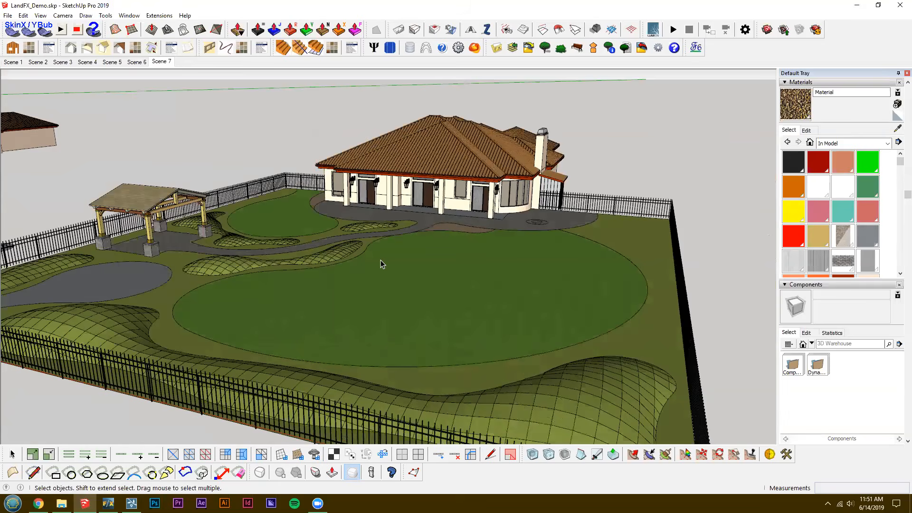
{"action": "scroll", "coordinate": [381, 260], "scroll_direction": "down", "scroll_amount": 1}
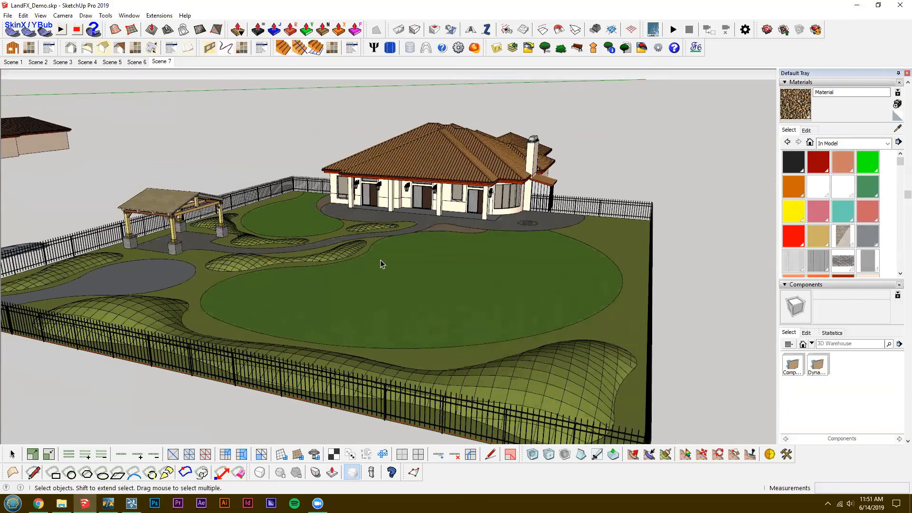
{"action": "scroll", "coordinate": [381, 261], "scroll_direction": "up", "scroll_amount": 1}
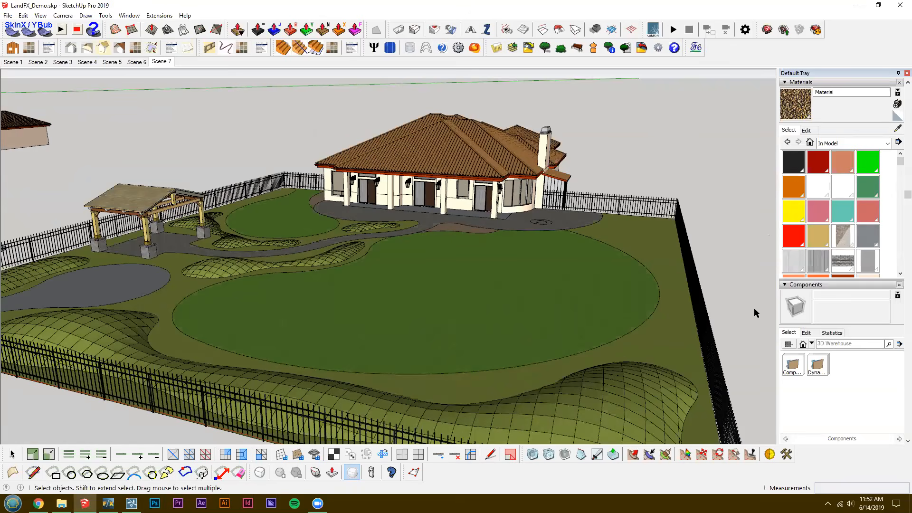
Show the Instant Road Nui toolbar and place it over the empty area beside the house.
{"action": "right_click", "coordinate": [759, 363]}
{"action": "scroll", "coordinate": [759, 190], "scroll_direction": "down", "scroll_amount": 1}
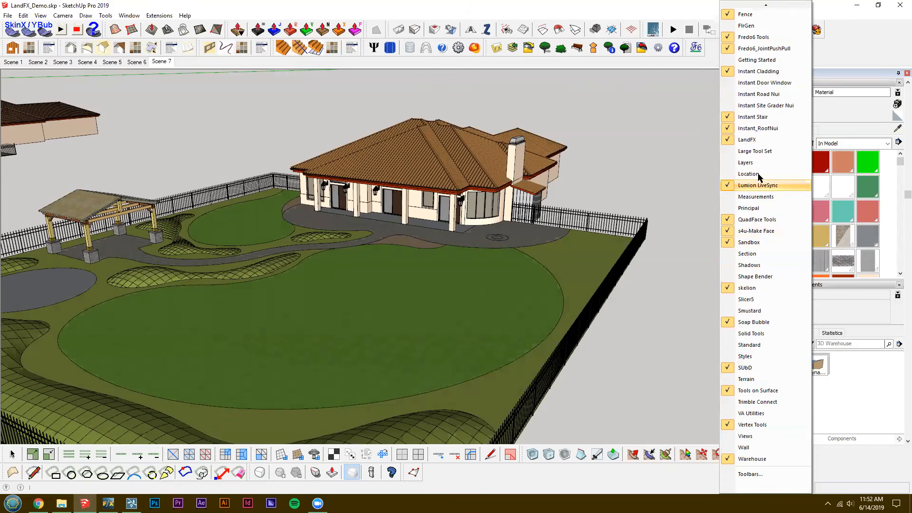
{"action": "left_click", "coordinate": [752, 95]}
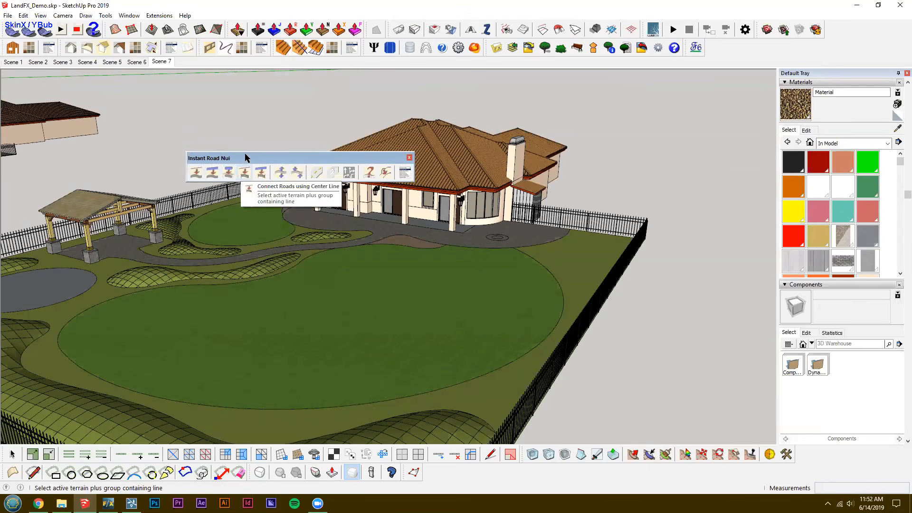
{"action": "left_click_drag", "start_coordinate": [338, 158], "coordinate": [266, 97]}
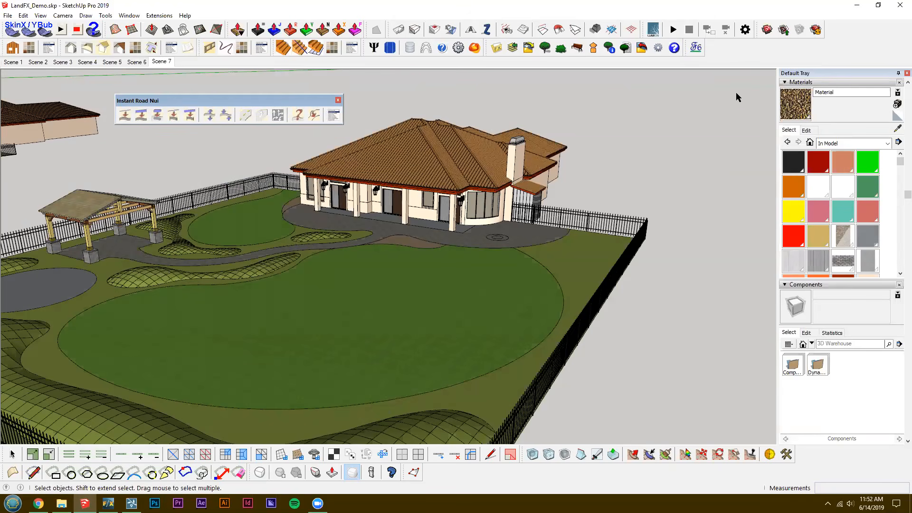
Show the Instant Door Window toolbar under the Instant Road Nui toolbar and examine the house's doors and windows.
{"action": "right_click", "coordinate": [732, 52]}
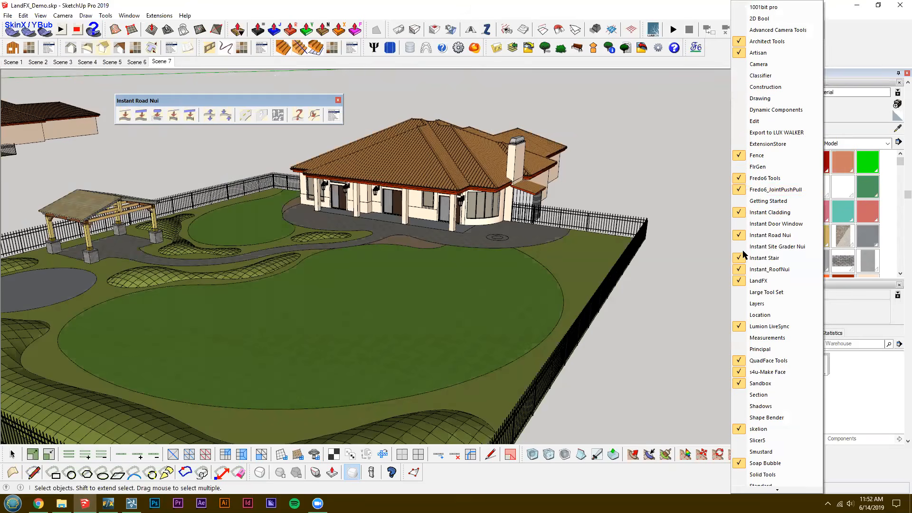
{"action": "left_click", "coordinate": [774, 224]}
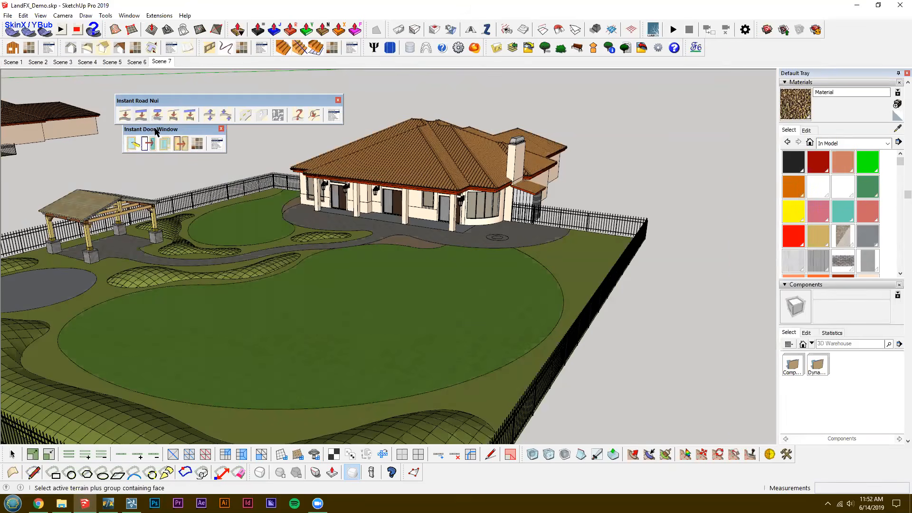
{"action": "mouse_move", "coordinate": [167, 133]}
{"action": "left_mouse_down"}
{"action": "mouse_move", "coordinate": [146, 136]}
{"action": "mouse_move", "coordinate": [159, 138]}
{"action": "left_mouse_up"}
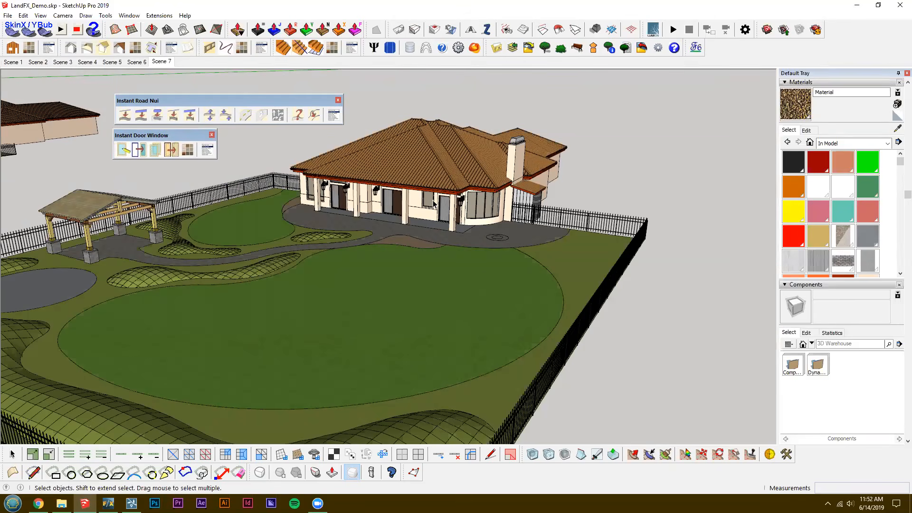
{"action": "middle_click_drag", "start_coordinate": [446, 233], "coordinate": [448, 233]}
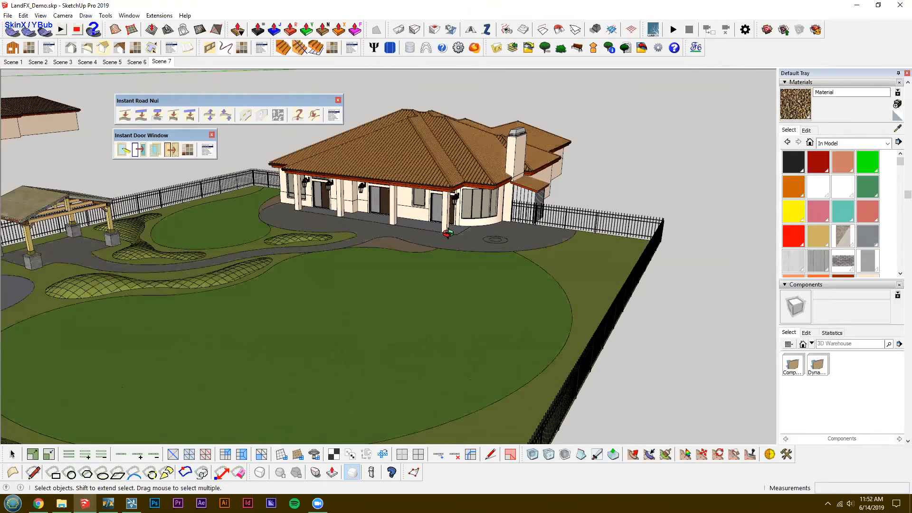
{"action": "scroll", "coordinate": [423, 197], "scroll_direction": "up", "scroll_amount": 2}
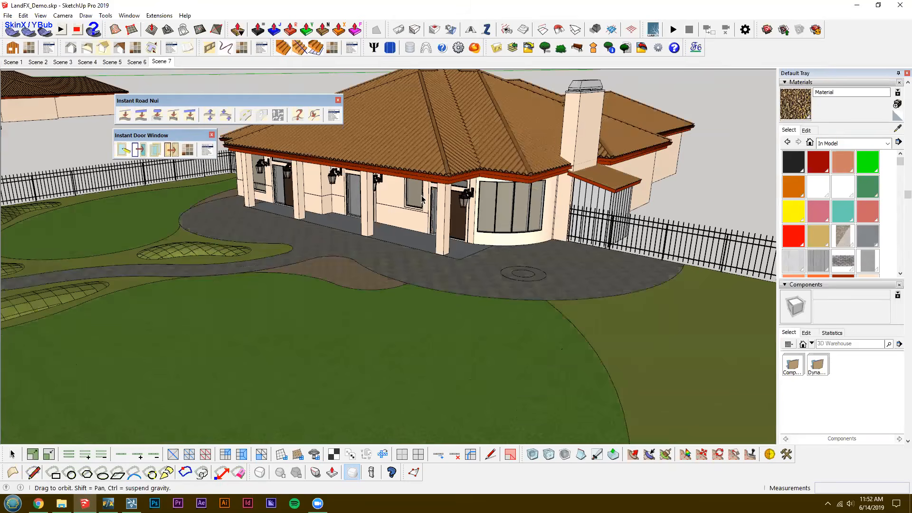
{"action": "scroll", "coordinate": [423, 197], "scroll_direction": "up", "scroll_amount": 1}
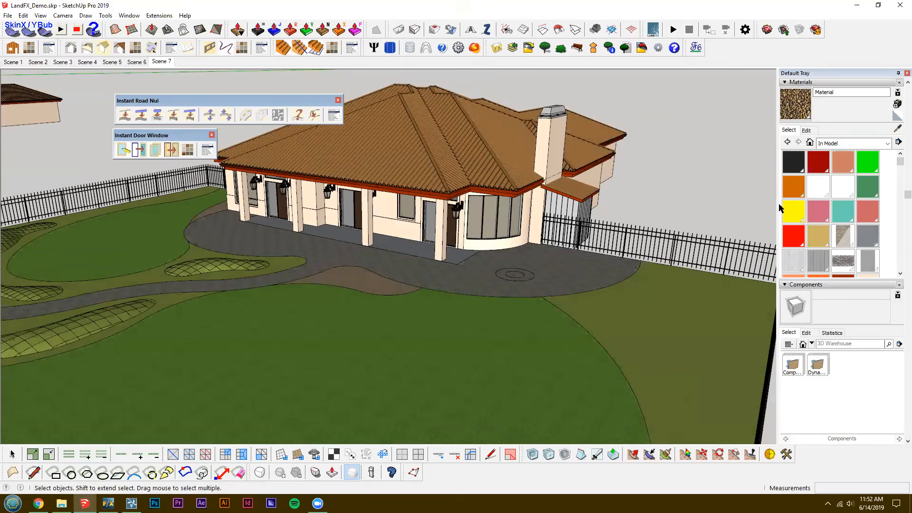
Hide the Instant Door Window and Instant Road Nui toolbars.
{"action": "right_click", "coordinate": [751, 42]}
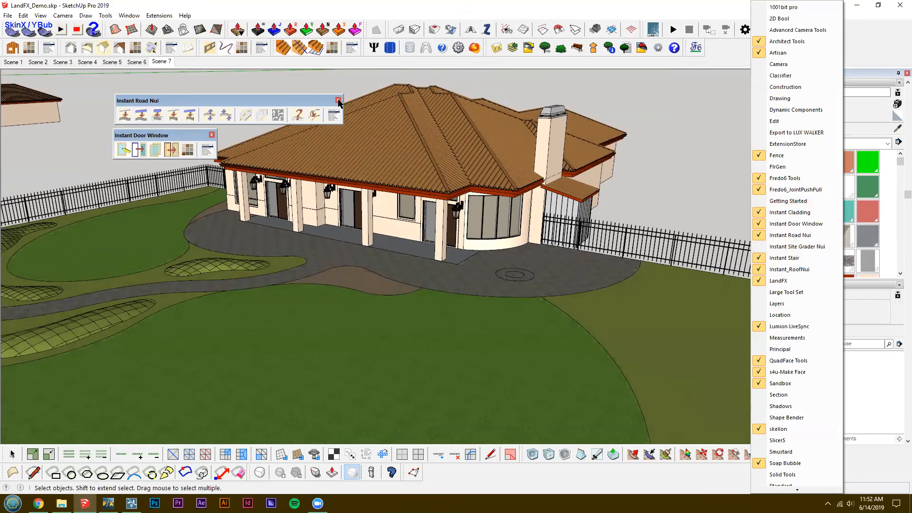
{"action": "left_click", "coordinate": [212, 135]}
{"action": "left_click", "coordinate": [211, 135]}
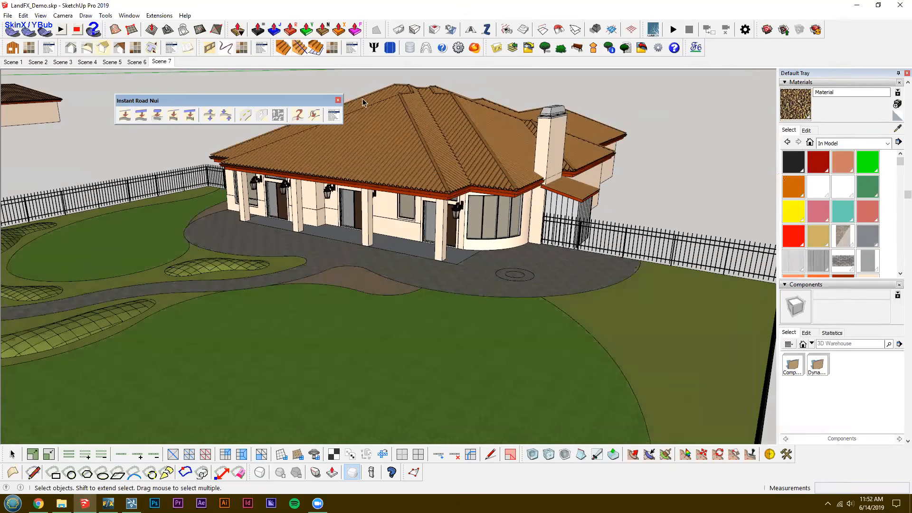
{"action": "left_click", "coordinate": [338, 100]}
Switch to Lumion, return to Build mode and pick the Grass Dark Green lawn in the Material Editor.
{"action": "middle_click_drag", "start_coordinate": [350, 158], "coordinate": [357, 190]}
{"action": "left_click", "coordinate": [131, 504]}
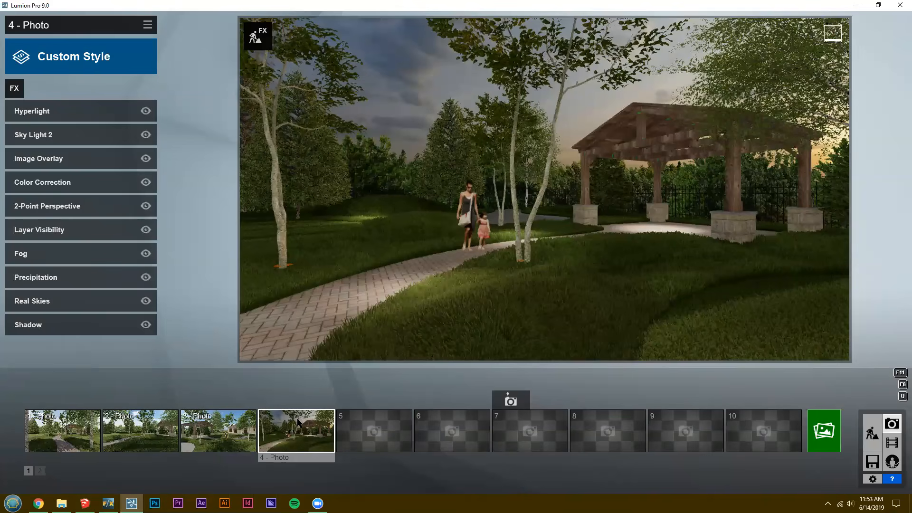
{"action": "left_click", "coordinate": [872, 433]}
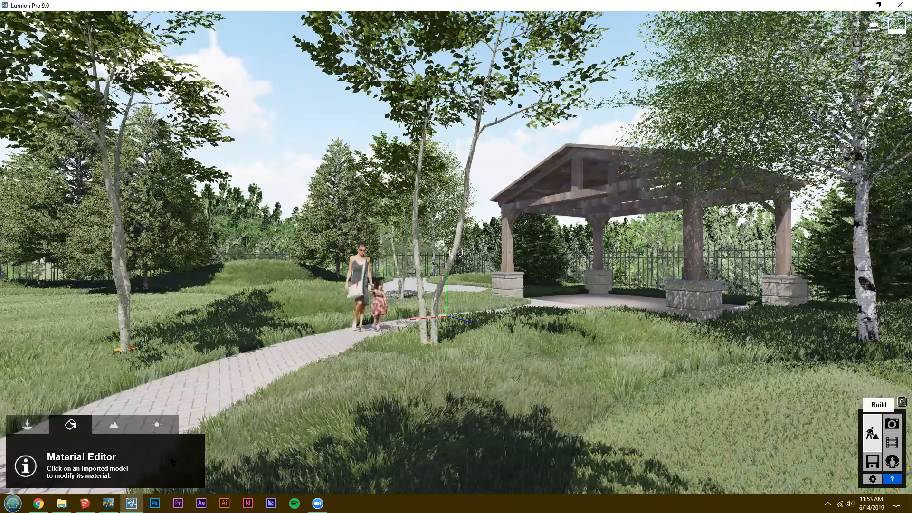
{"action": "left_click", "coordinate": [114, 424]}
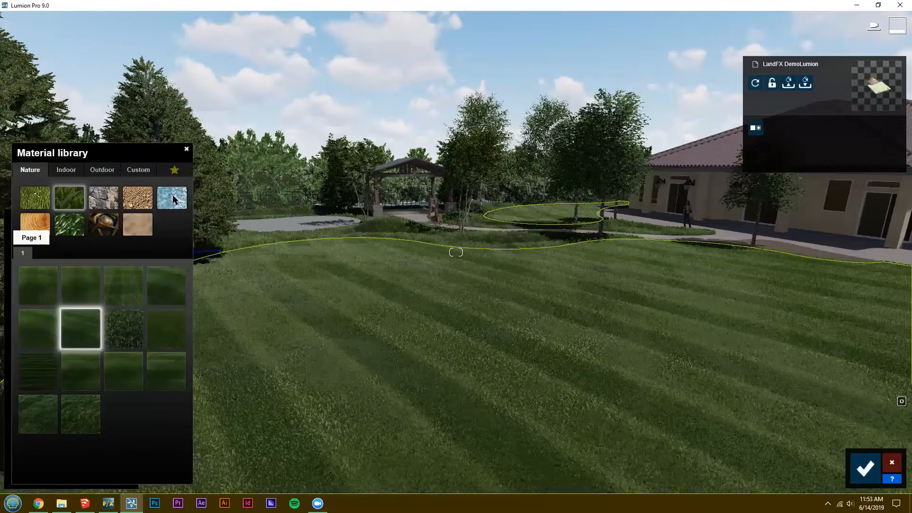
Apply Nature water materials to the lawn and paved path, trying Super Clear and Flat Water and leaving White Water on the lawn.
{"action": "left_click", "coordinate": [173, 197]}
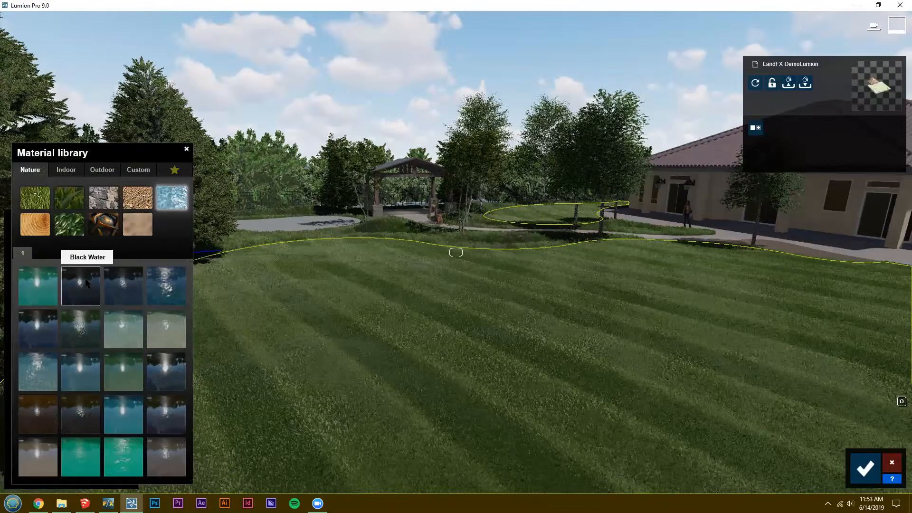
{"action": "left_click", "coordinate": [177, 294]}
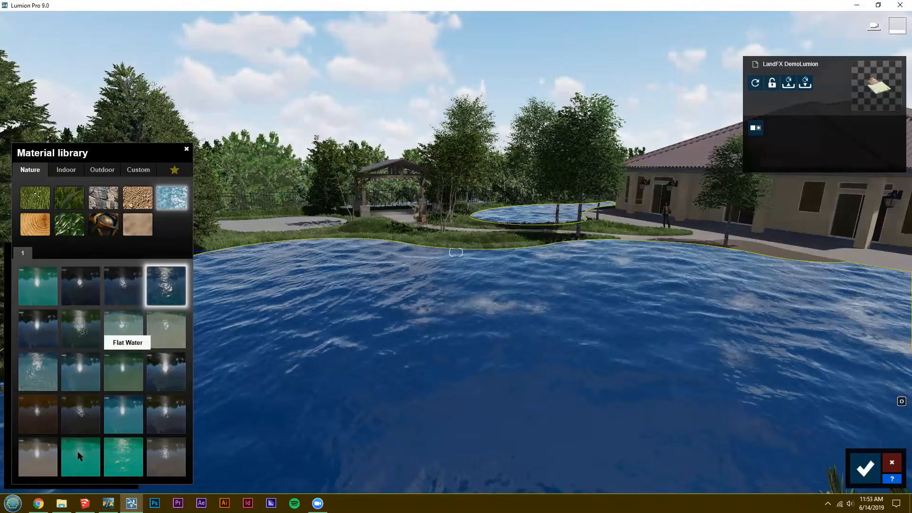
{"action": "left_click", "coordinate": [124, 414]}
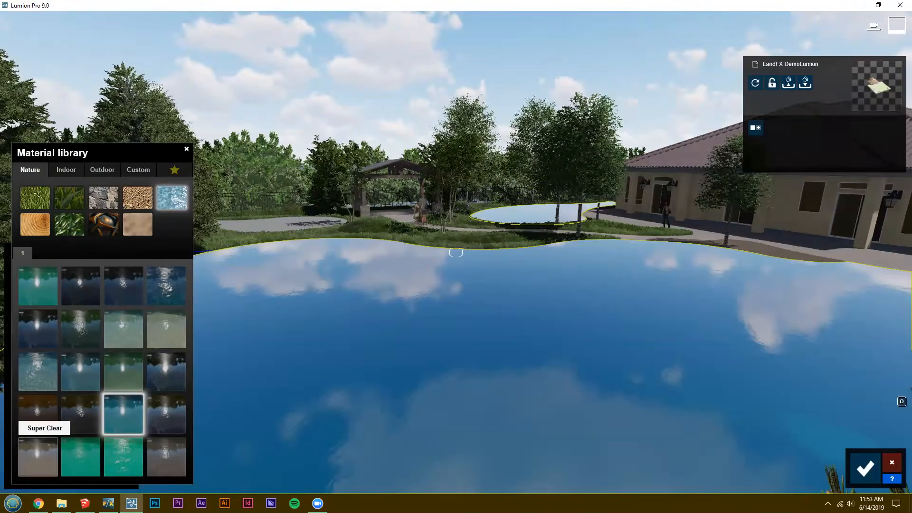
{"action": "left_click", "coordinate": [38, 458]}
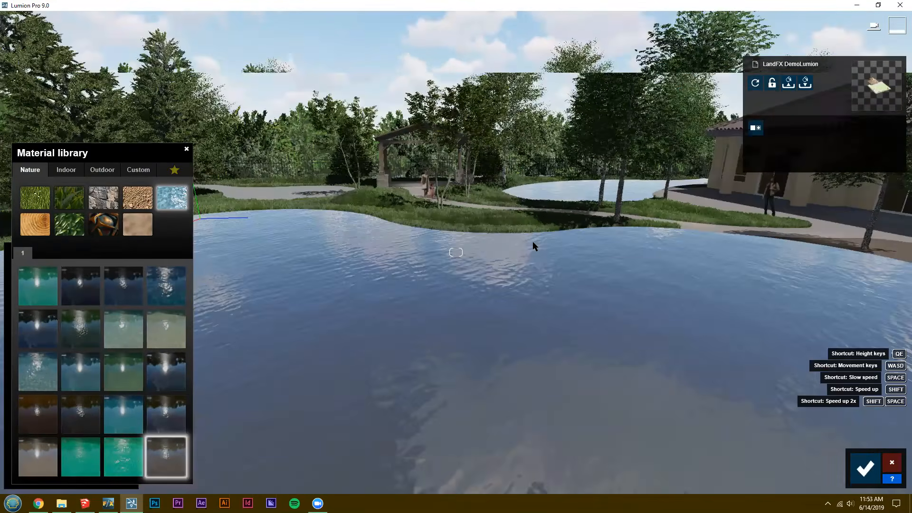
{"action": "right_click_drag", "start_coordinate": [532, 241], "coordinate": [411, 292]}
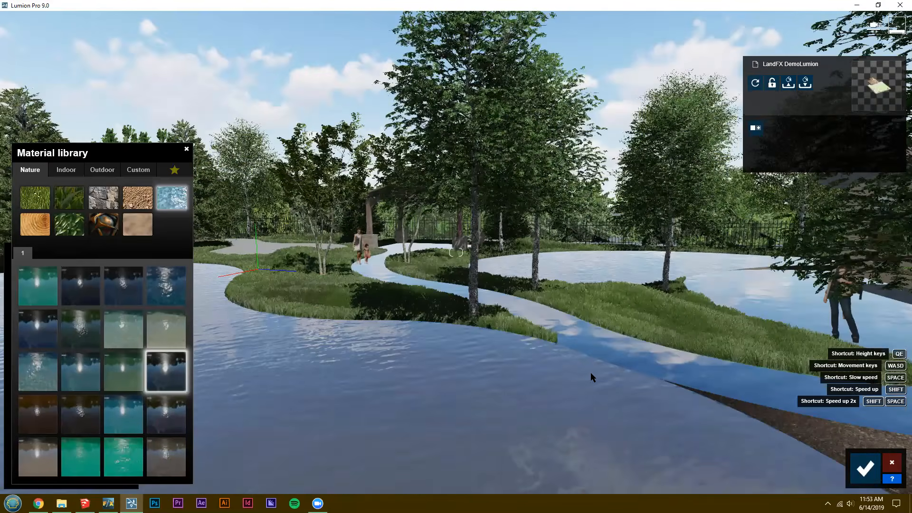
{"action": "key", "text": "q"}
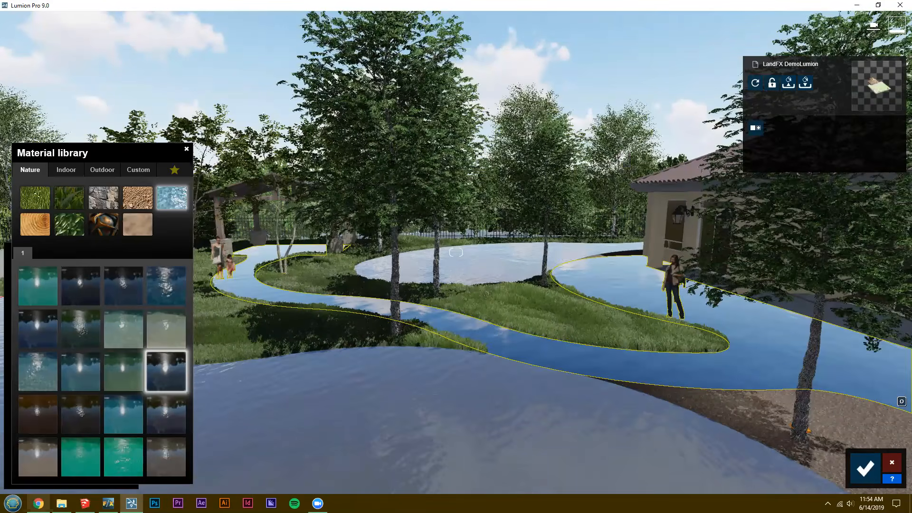
Switch to Chrome and present the "Time to Model!" slide full screen.
{"action": "mouse_move", "coordinate": [38, 503]}
{"action": "left_click", "coordinate": [46, 473]}
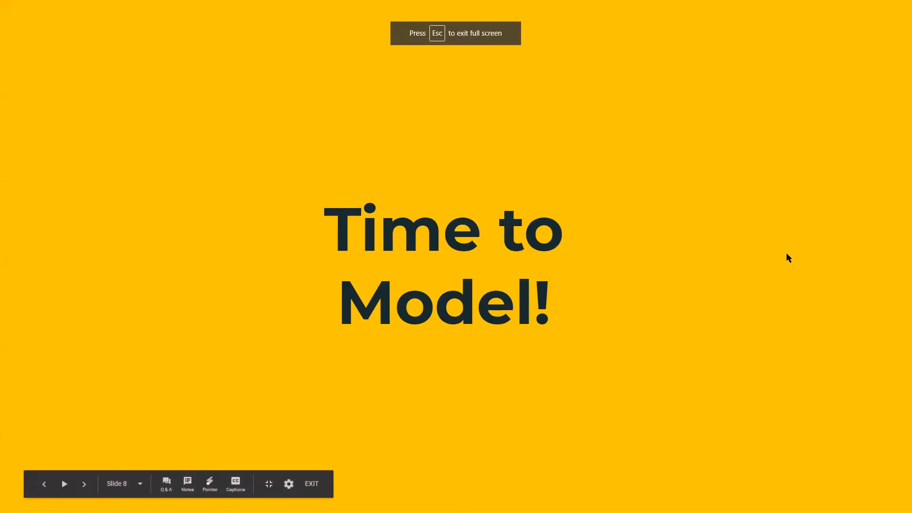